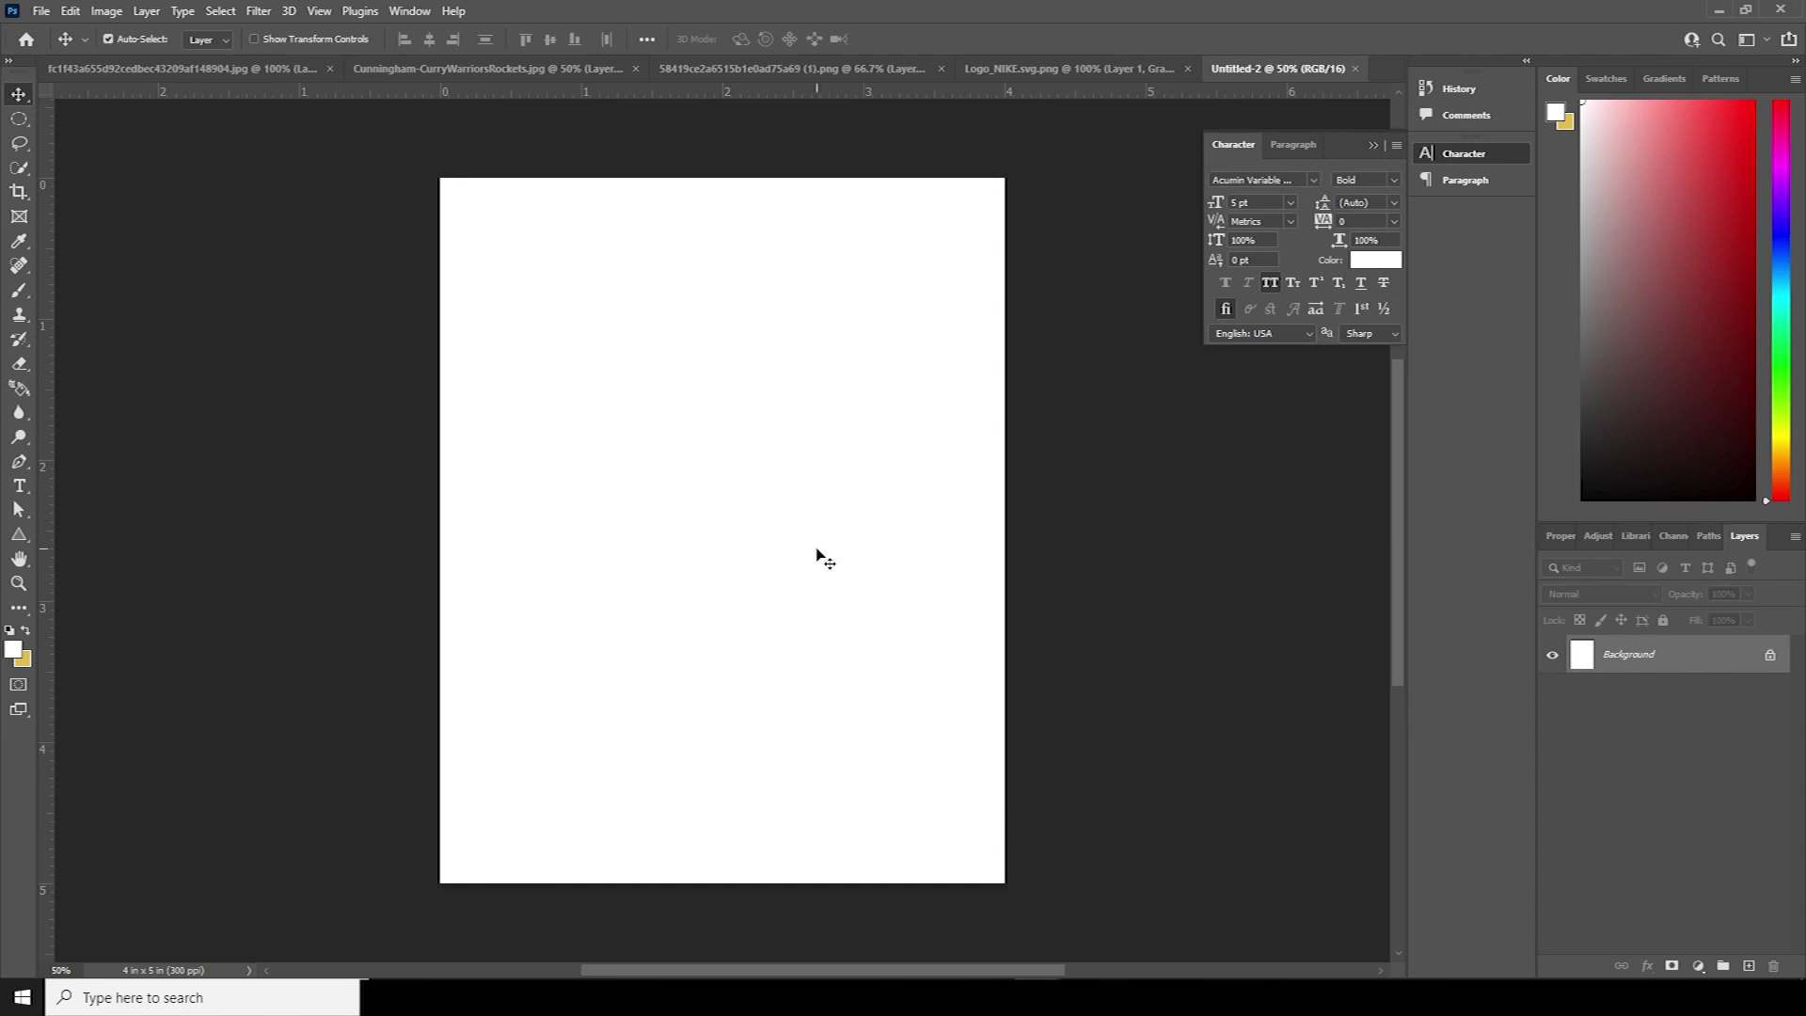
Step: Copy the shoe cutout from its own document into the blank Untitled-2 poster, accepting the bit-depth conversion
{"action": "left_click", "coordinate": [250, 68]}
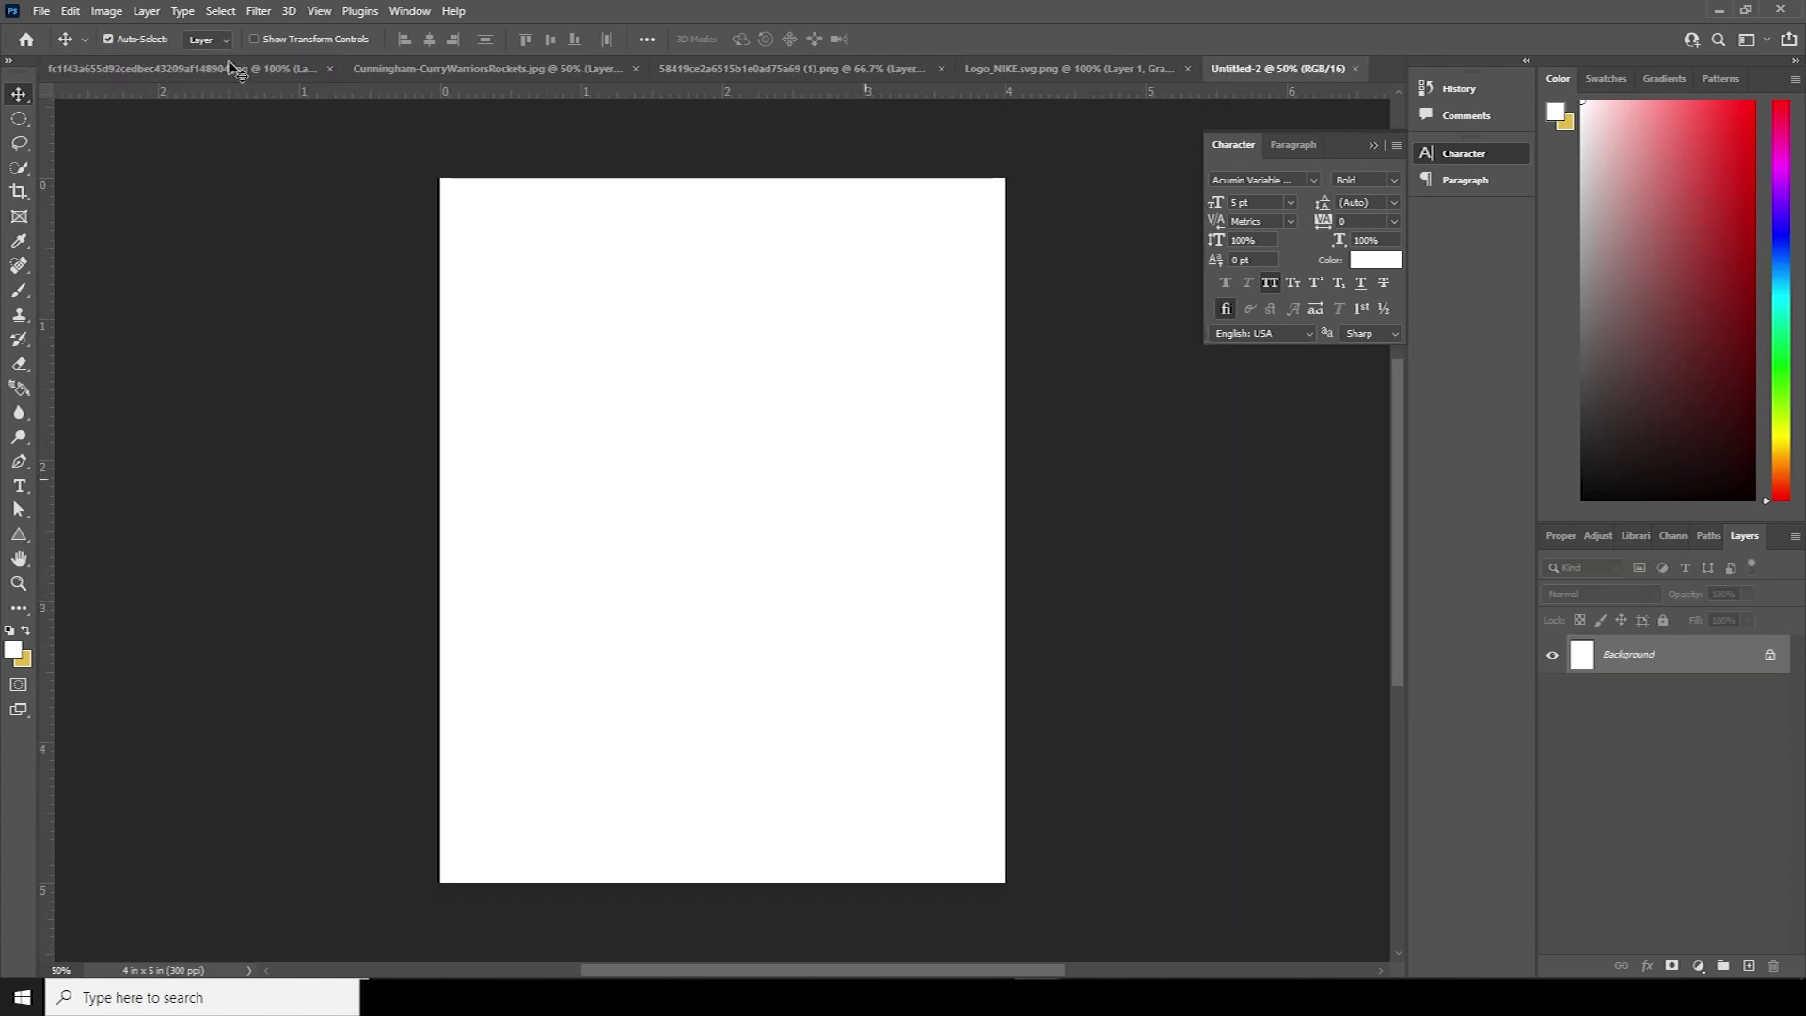
{"action": "left_click", "coordinate": [234, 70]}
{"action": "left_click_drag", "start_coordinate": [859, 532], "coordinate": [790, 564]}
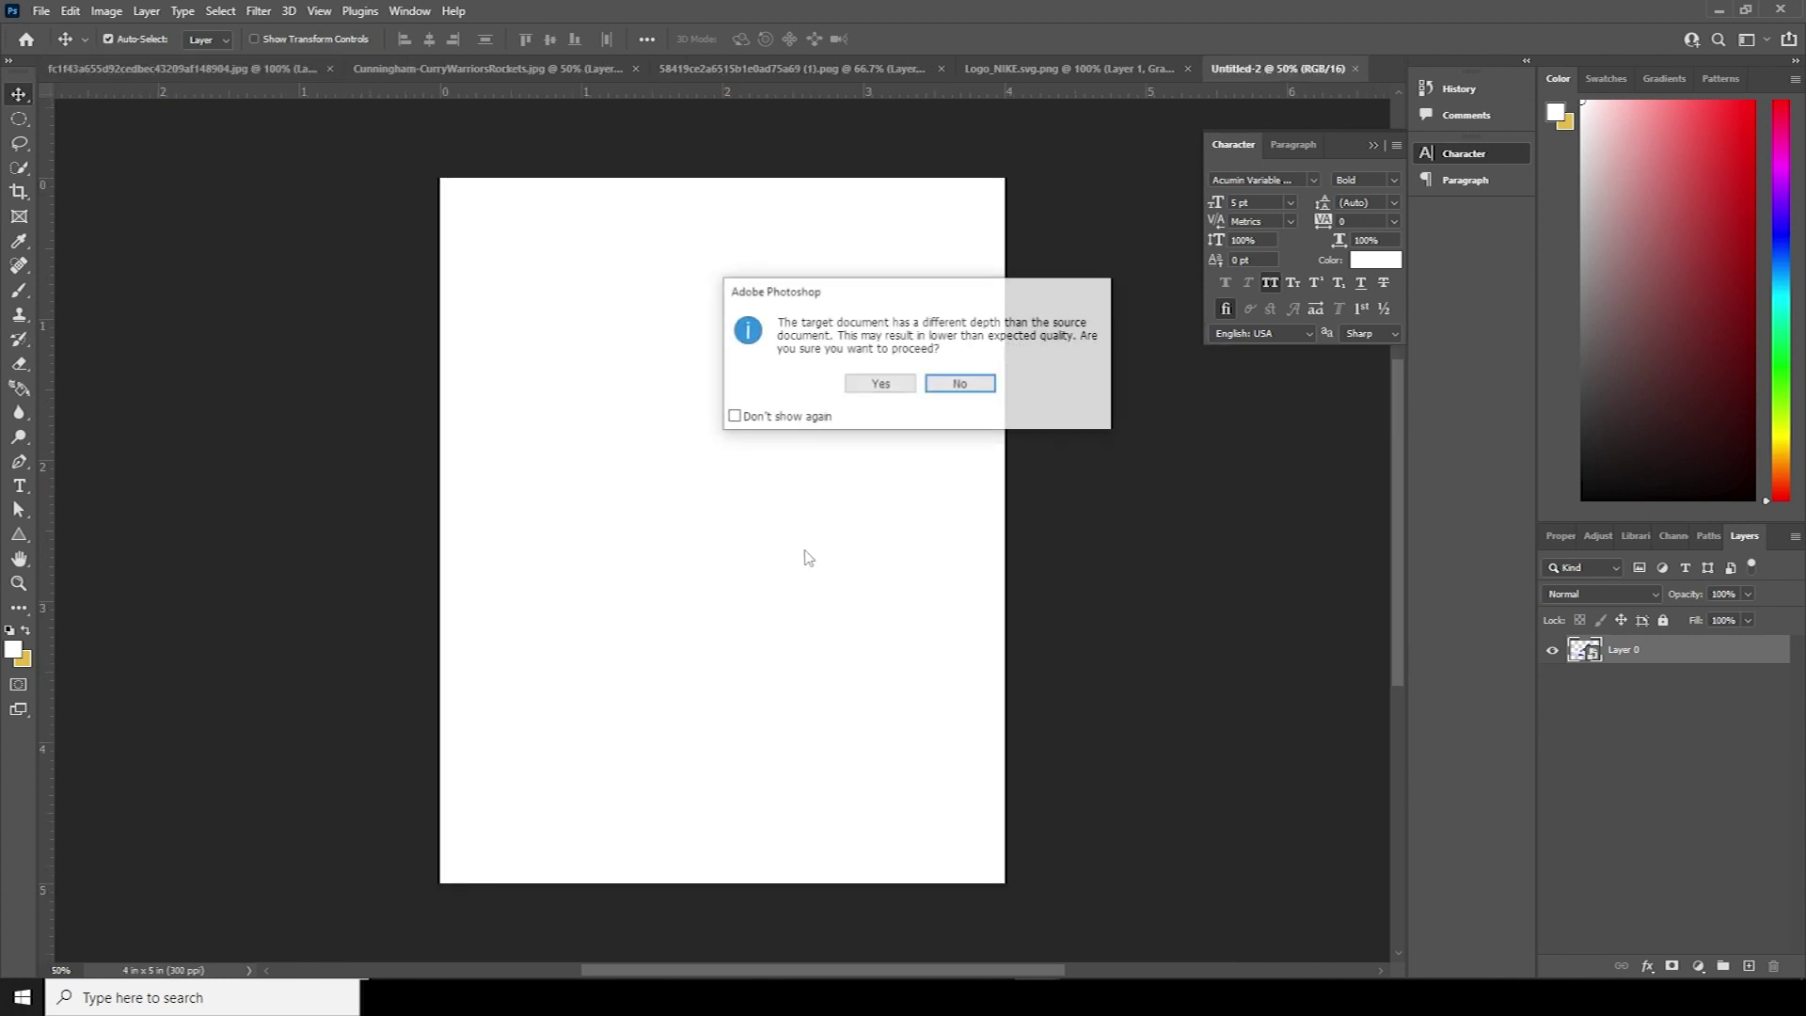
{"action": "left_click", "coordinate": [877, 387]}
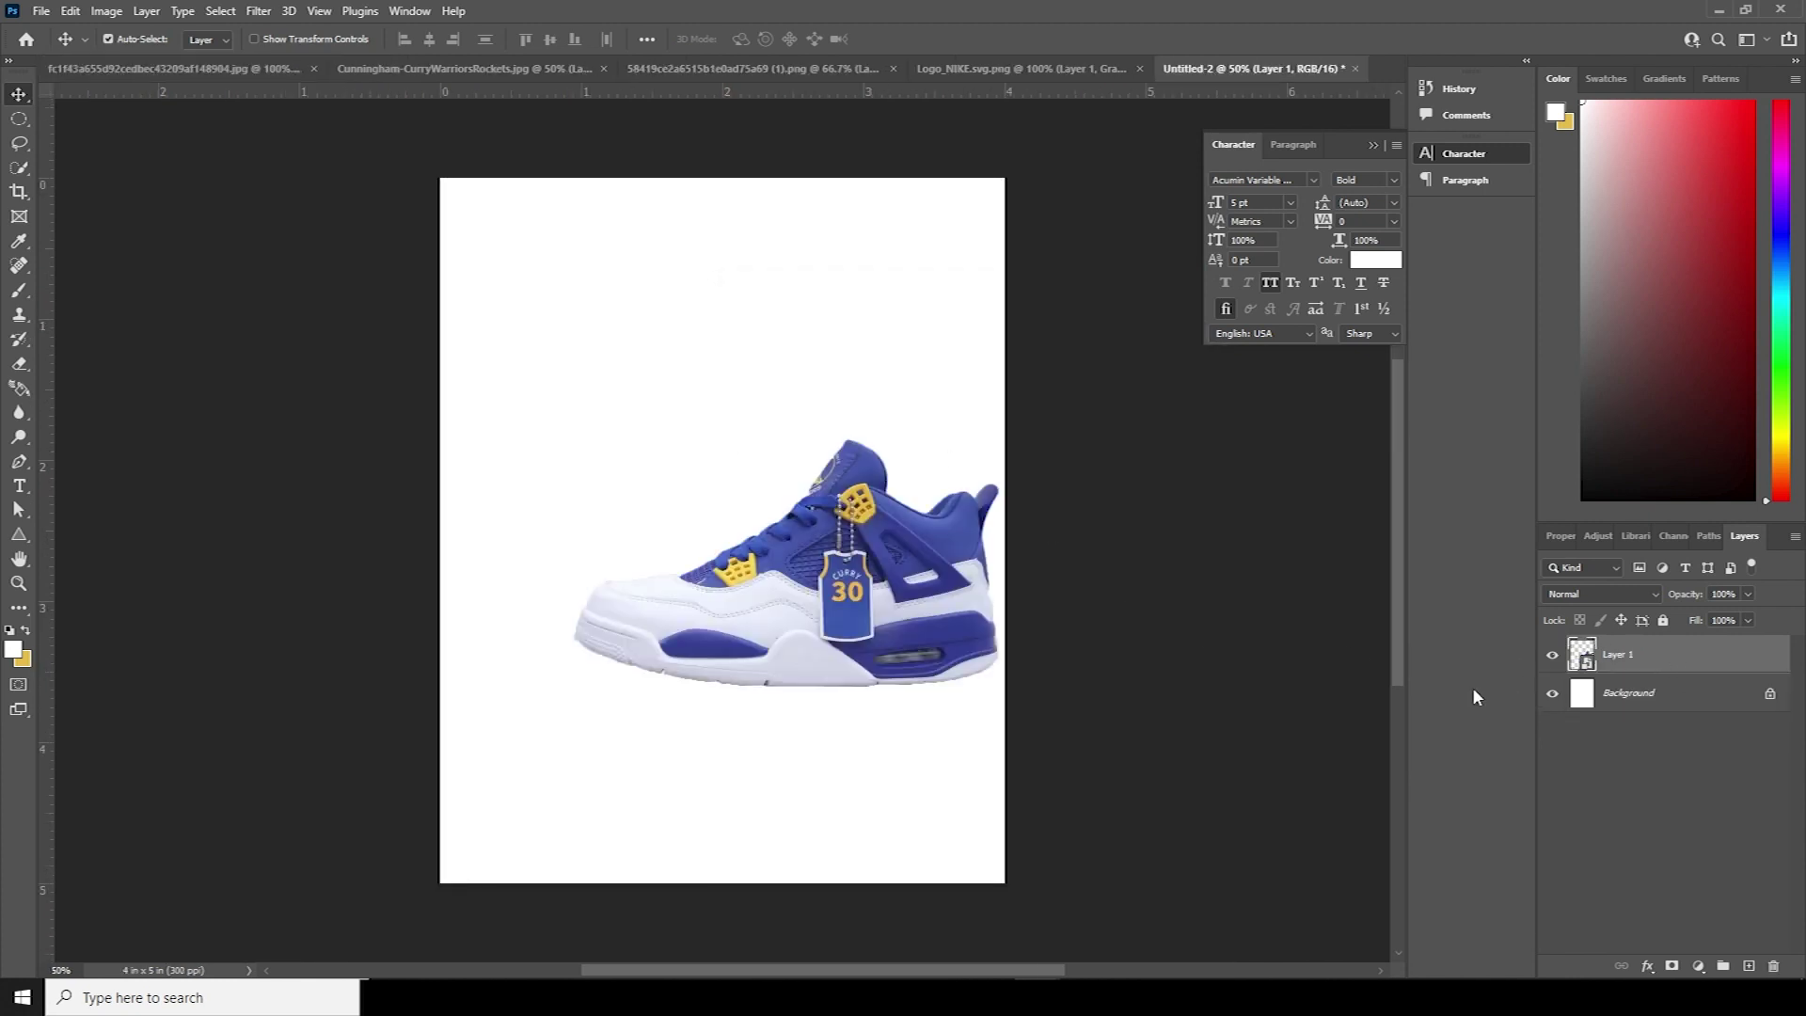
Step: Rotate the shoe to about -45° so its toe points down, and place it near the middle of the canvas
{"action": "key", "text": "ctrl+t"}
{"action": "left_click_drag", "start_coordinate": [1028, 423], "coordinate": [936, 293]}
{"action": "left_click_drag", "start_coordinate": [894, 514], "coordinate": [808, 483]}
{"action": "left_click_drag", "start_coordinate": [950, 517], "coordinate": [1031, 472]}
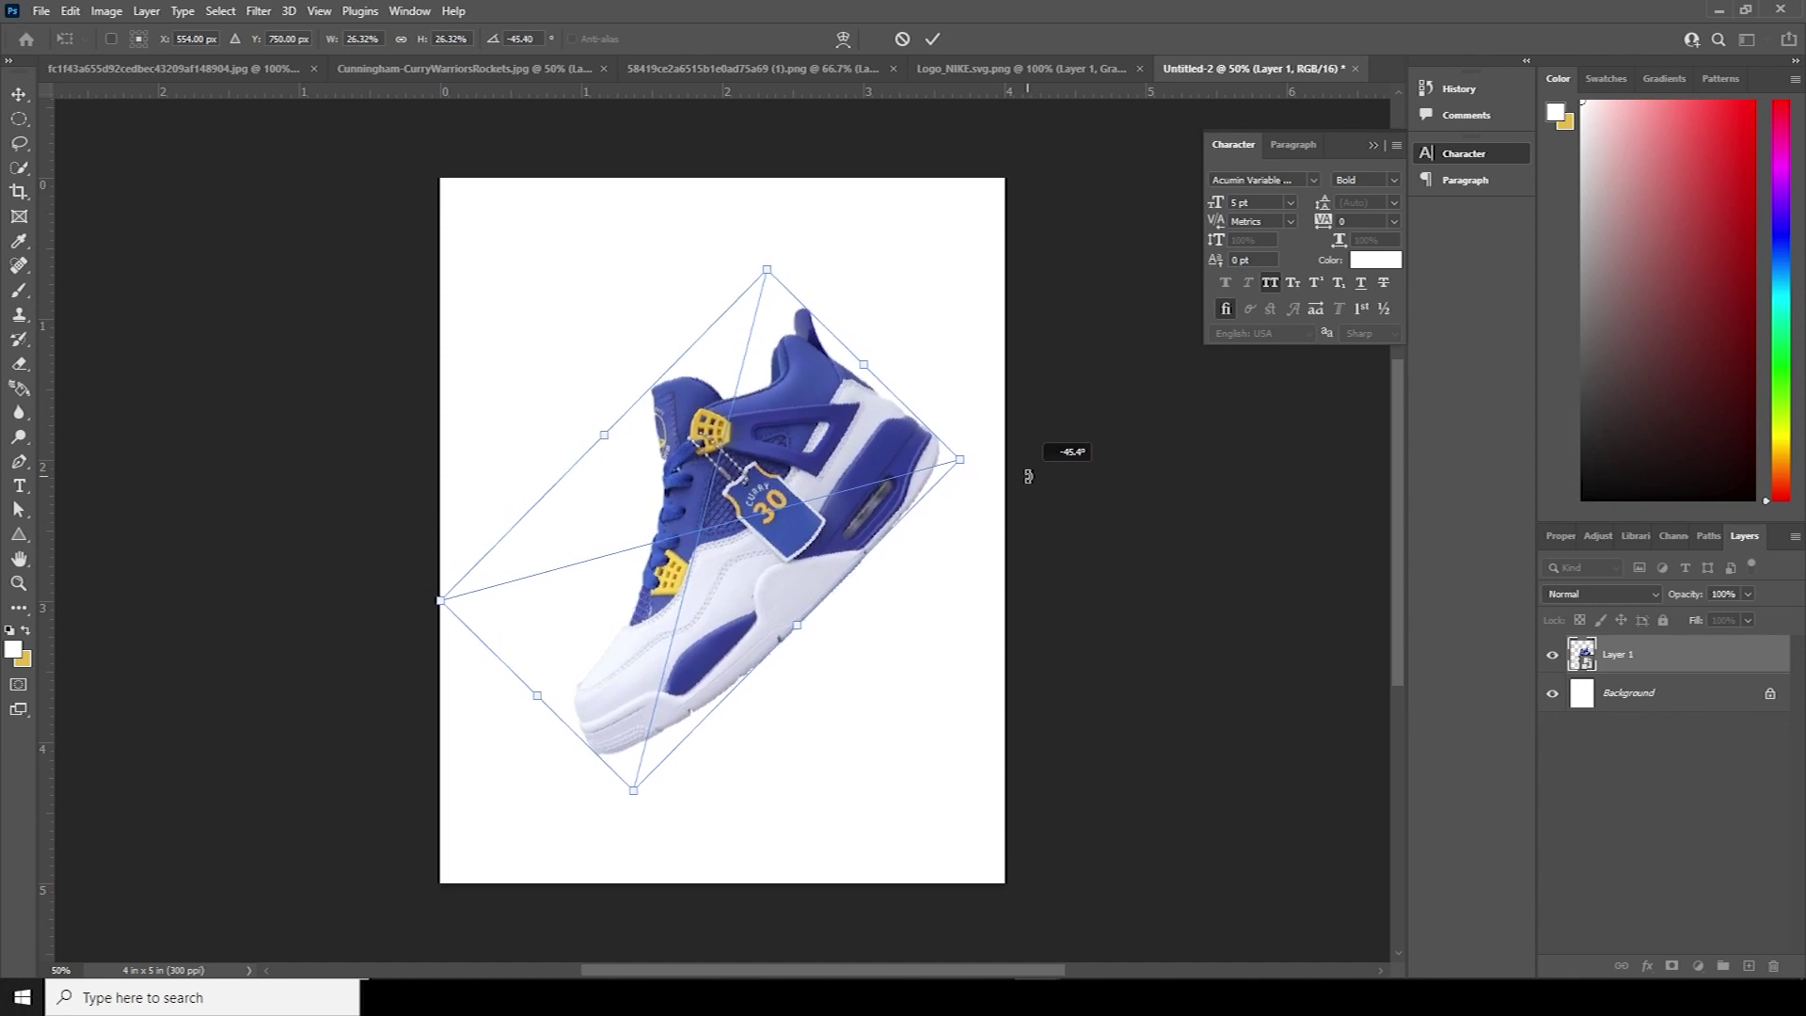
{"action": "left_click_drag", "start_coordinate": [836, 463], "coordinate": [809, 439]}
{"action": "key", "text": "Return"}
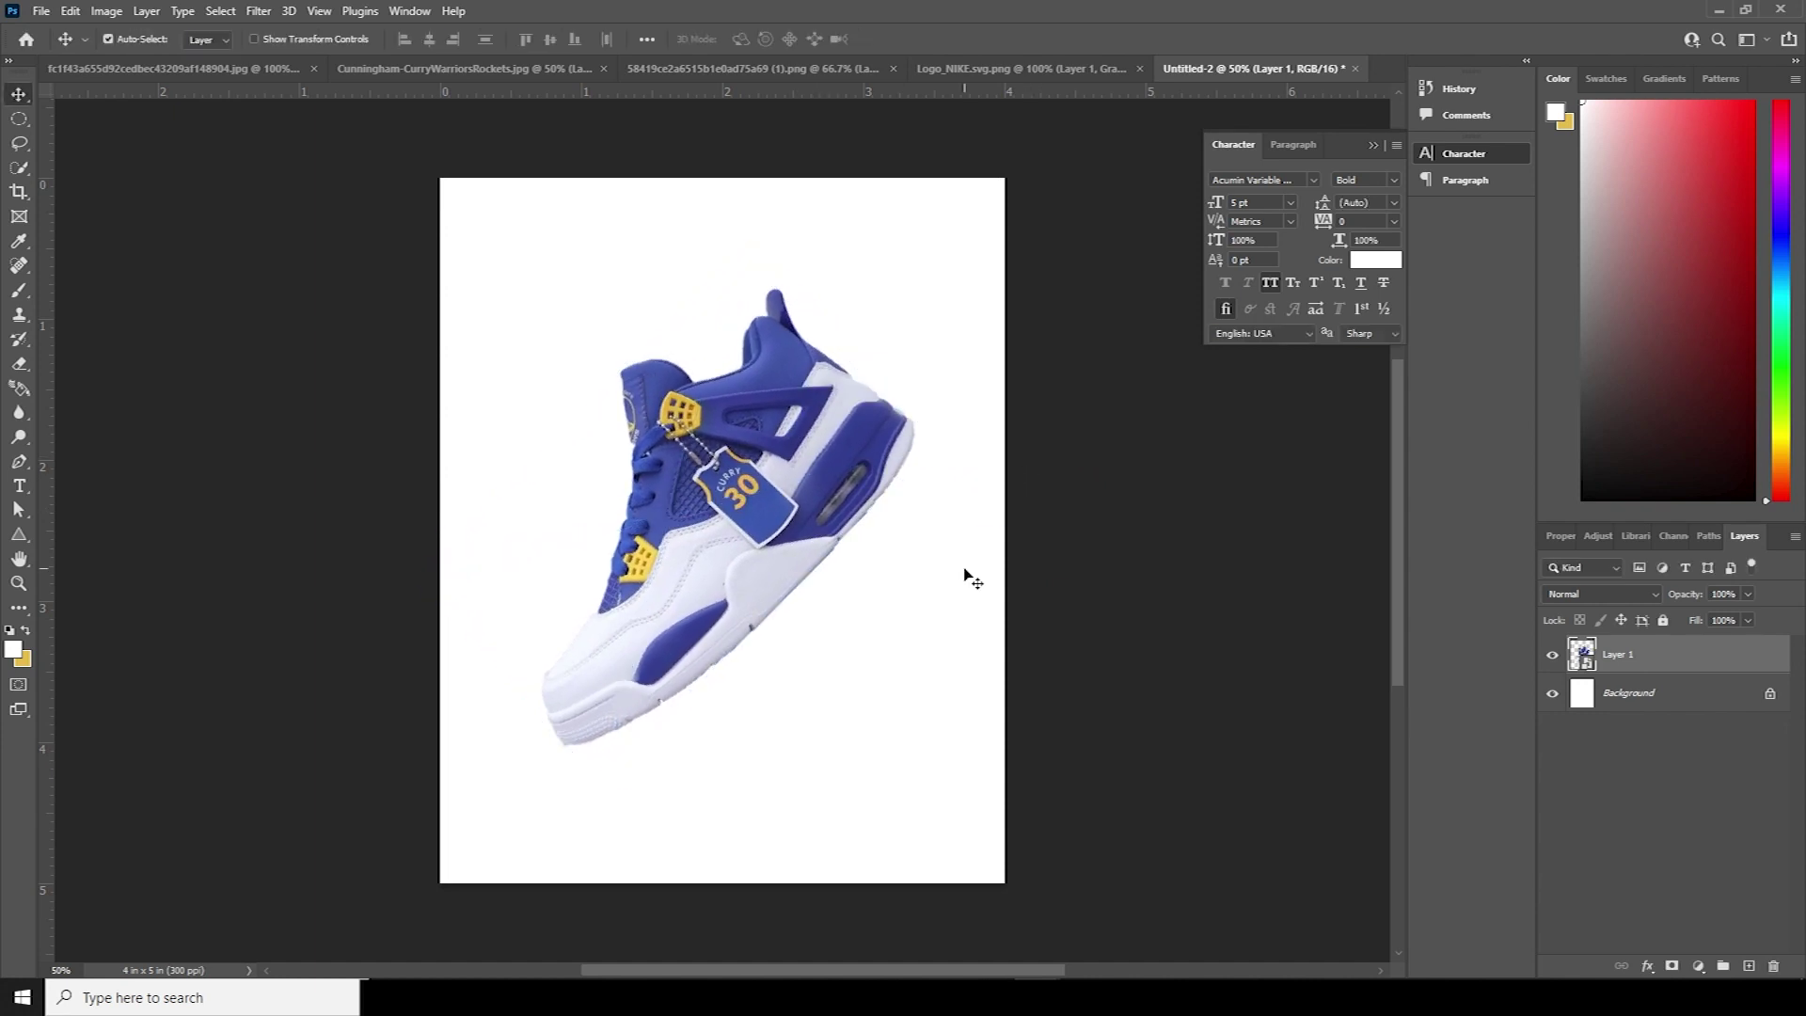
Step: Draw a circle about 494 px in diameter over the shoe's toe and place its layer beneath the shoe layer
{"action": "left_click", "coordinate": [19, 537]}
{"action": "left_click", "coordinate": [102, 554]}
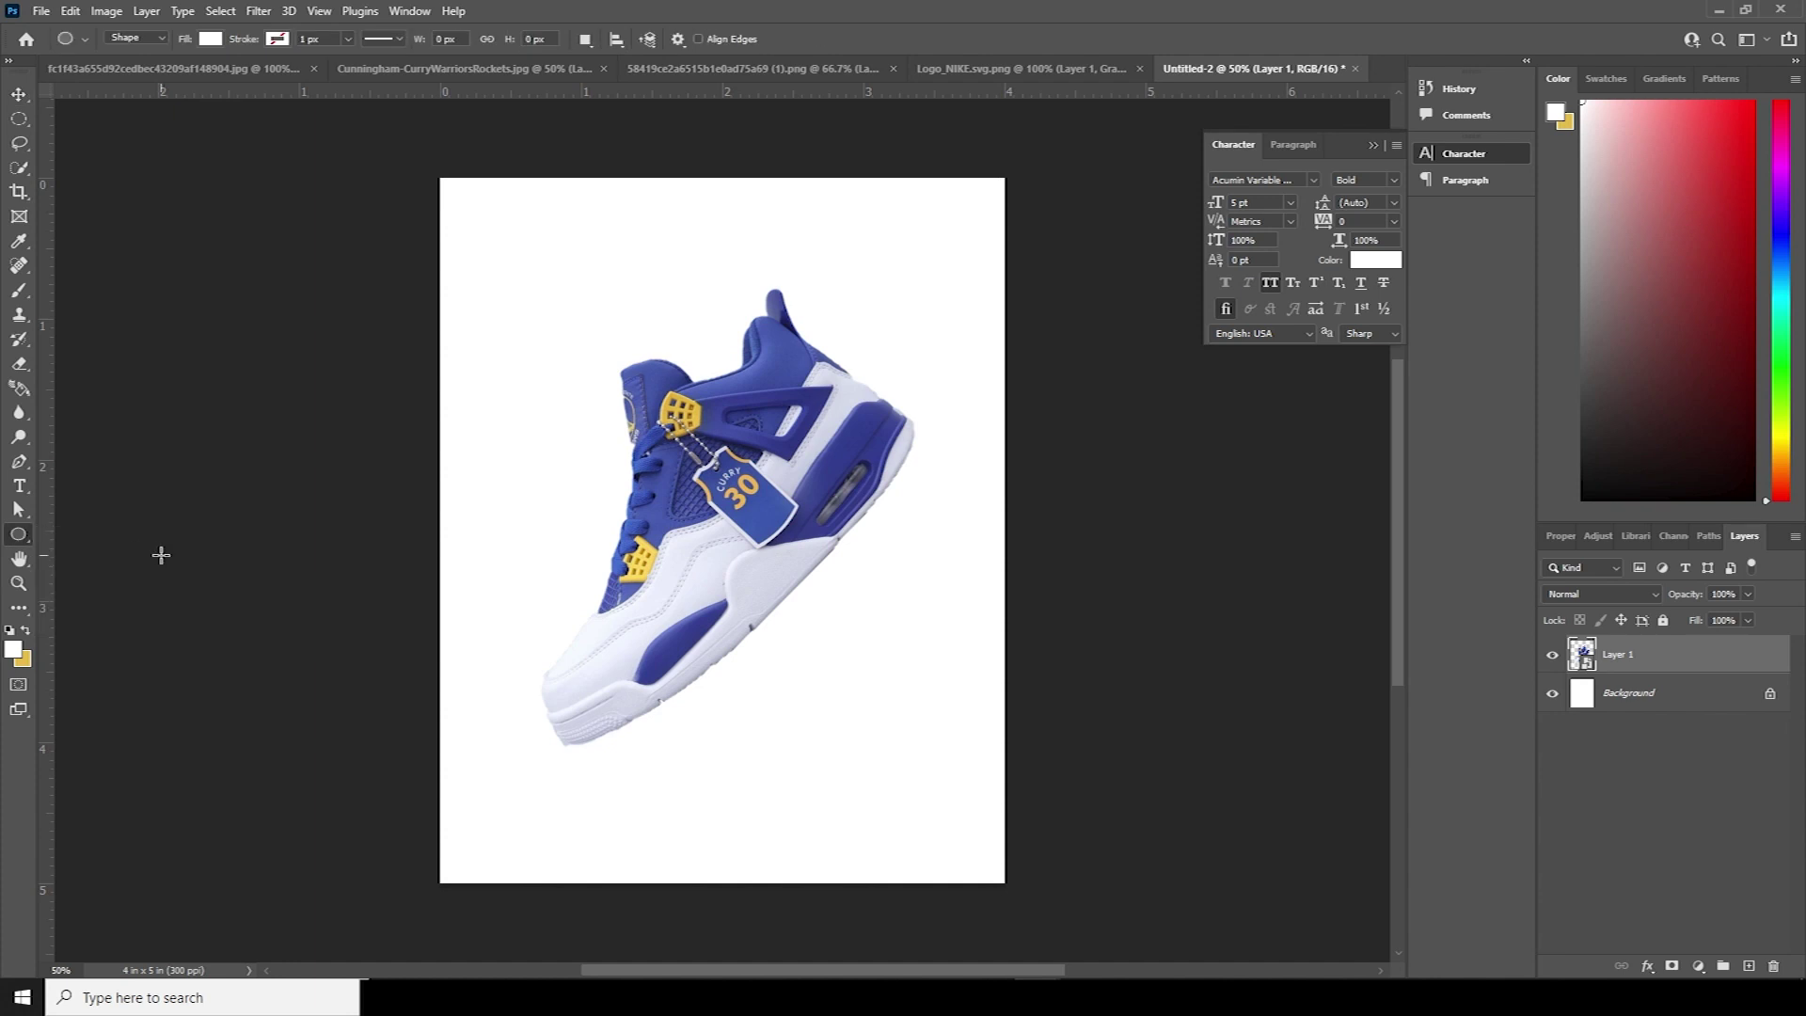
{"action": "left_click_drag", "start_coordinate": [533, 565], "coordinate": [765, 797]}
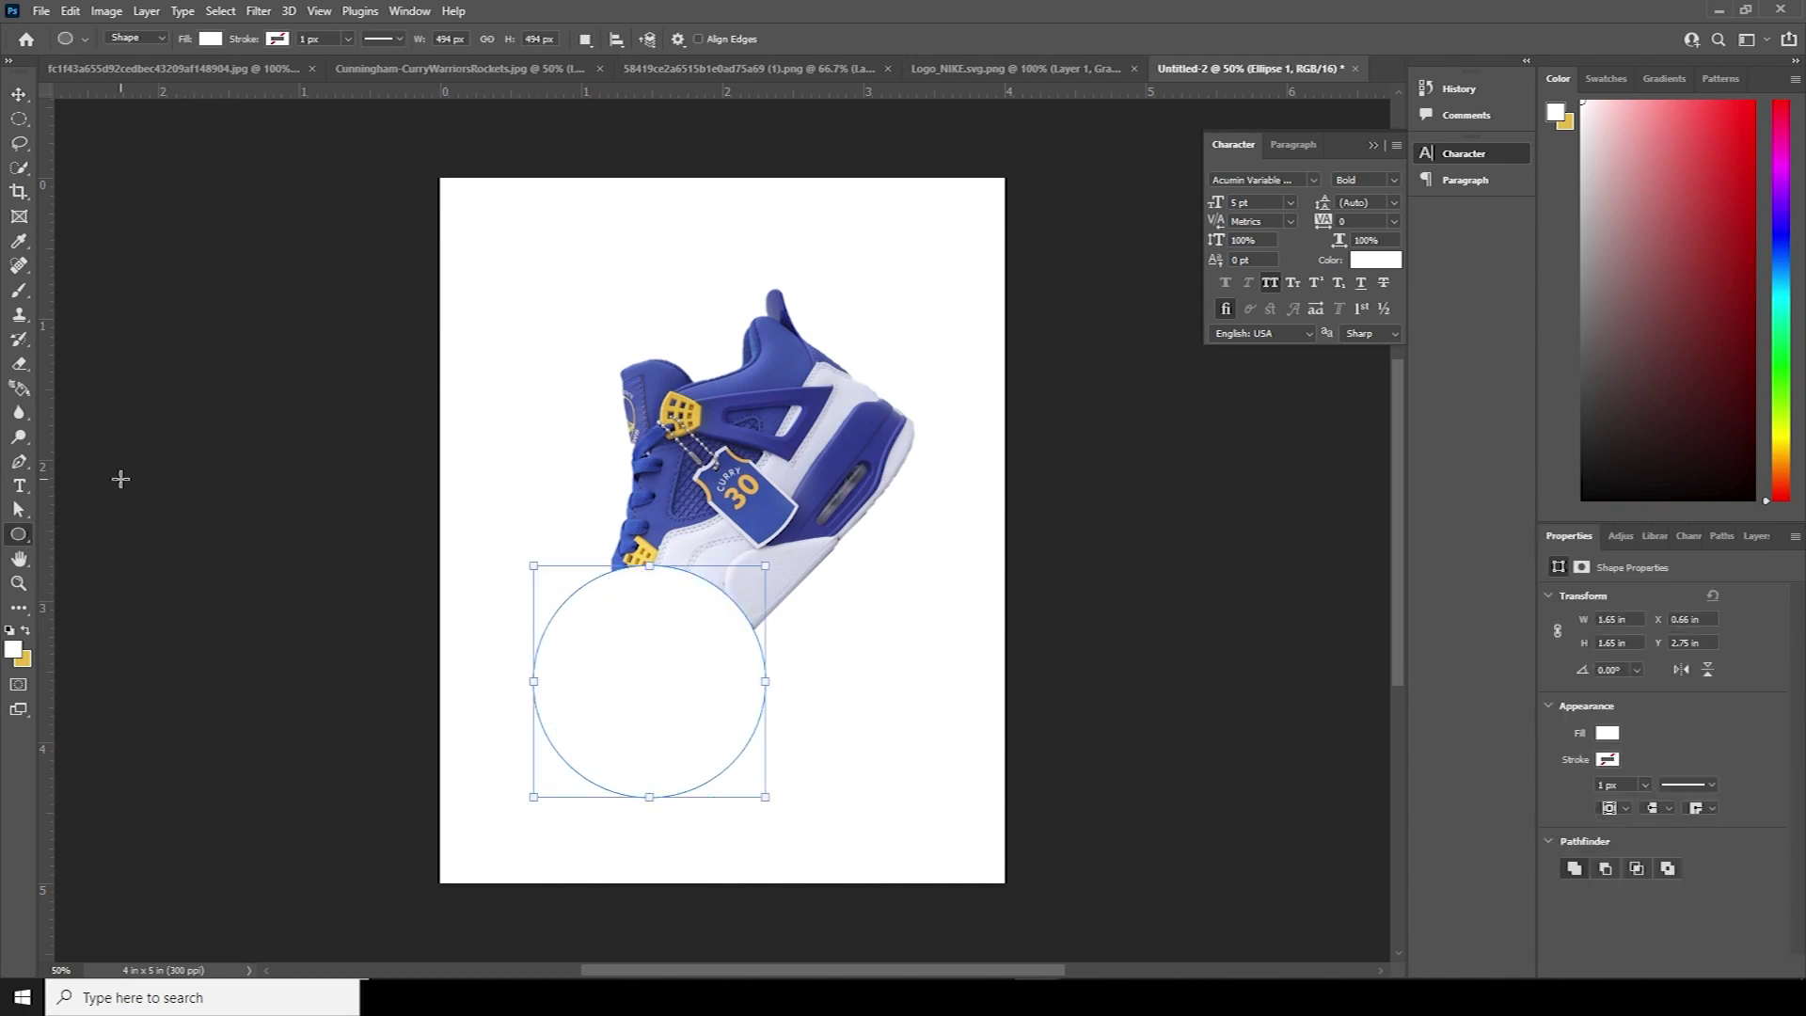
{"action": "left_click", "coordinate": [19, 94]}
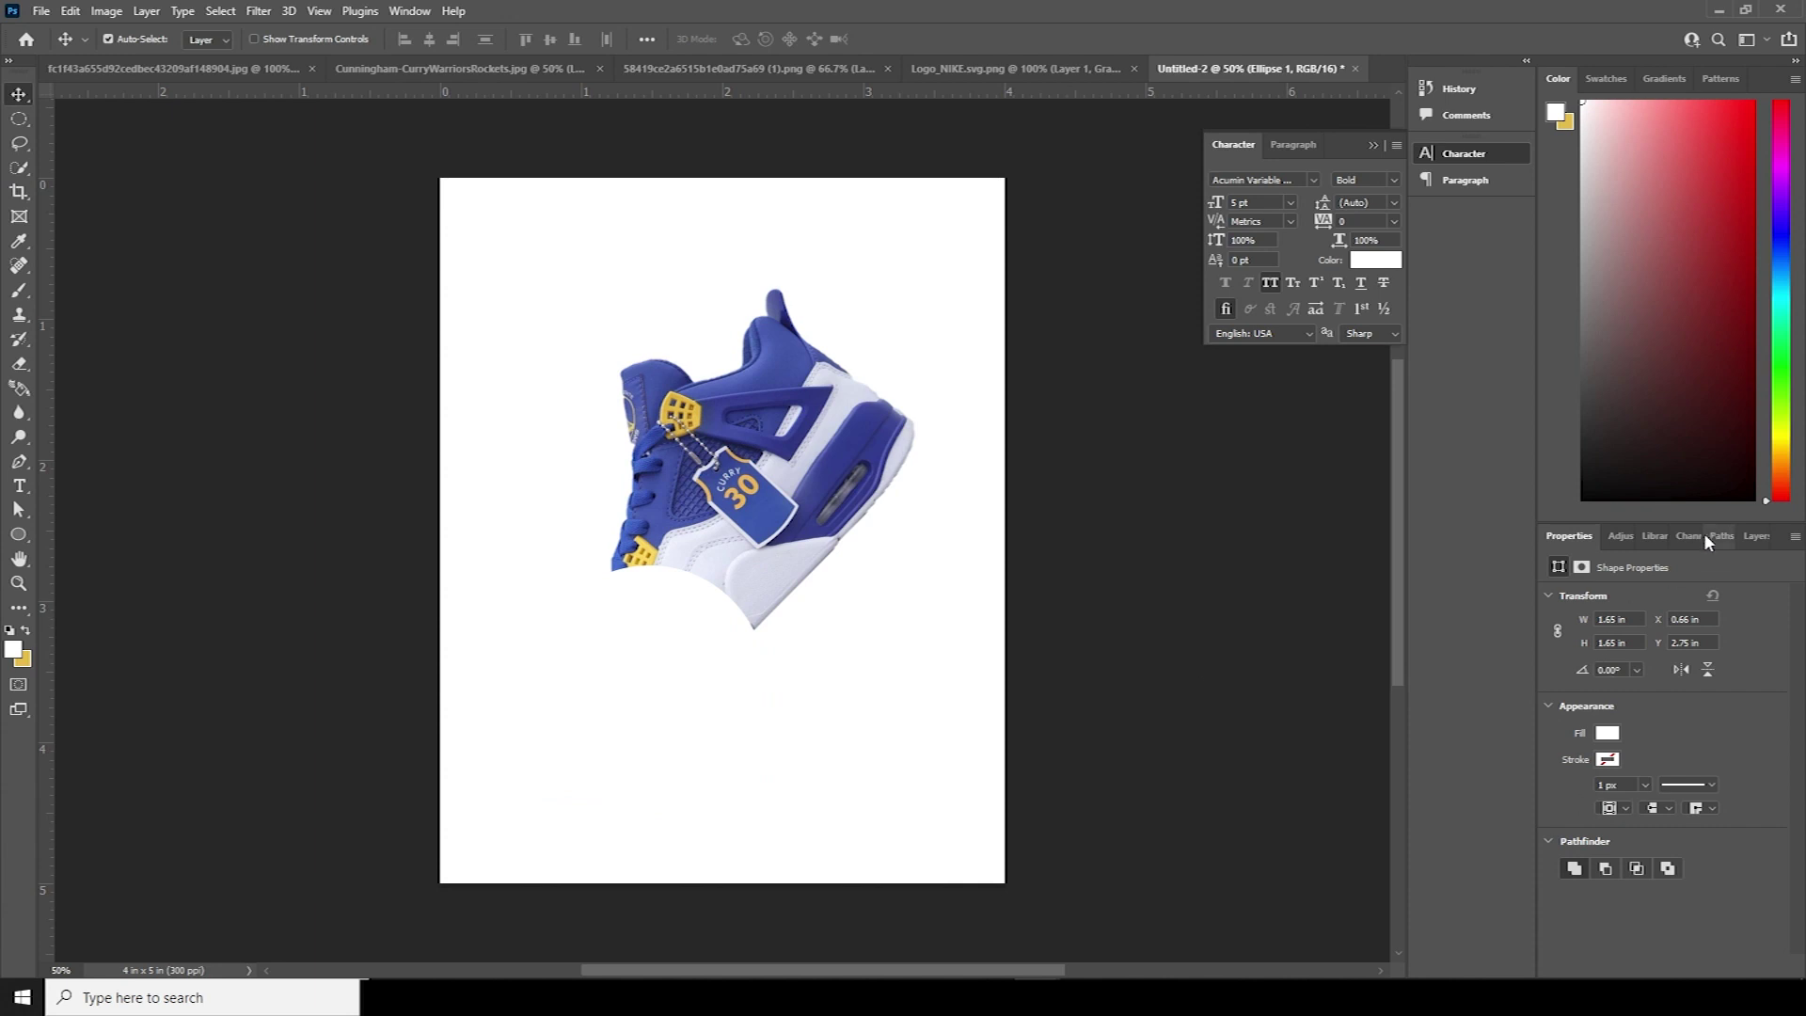
{"action": "left_click", "coordinate": [1753, 536]}
{"action": "left_click_drag", "start_coordinate": [1599, 664], "coordinate": [1599, 721]}
Step: Fill the circle with golden yellow e1b23b sampled from the shoe
{"action": "double_click", "coordinate": [1586, 702]}
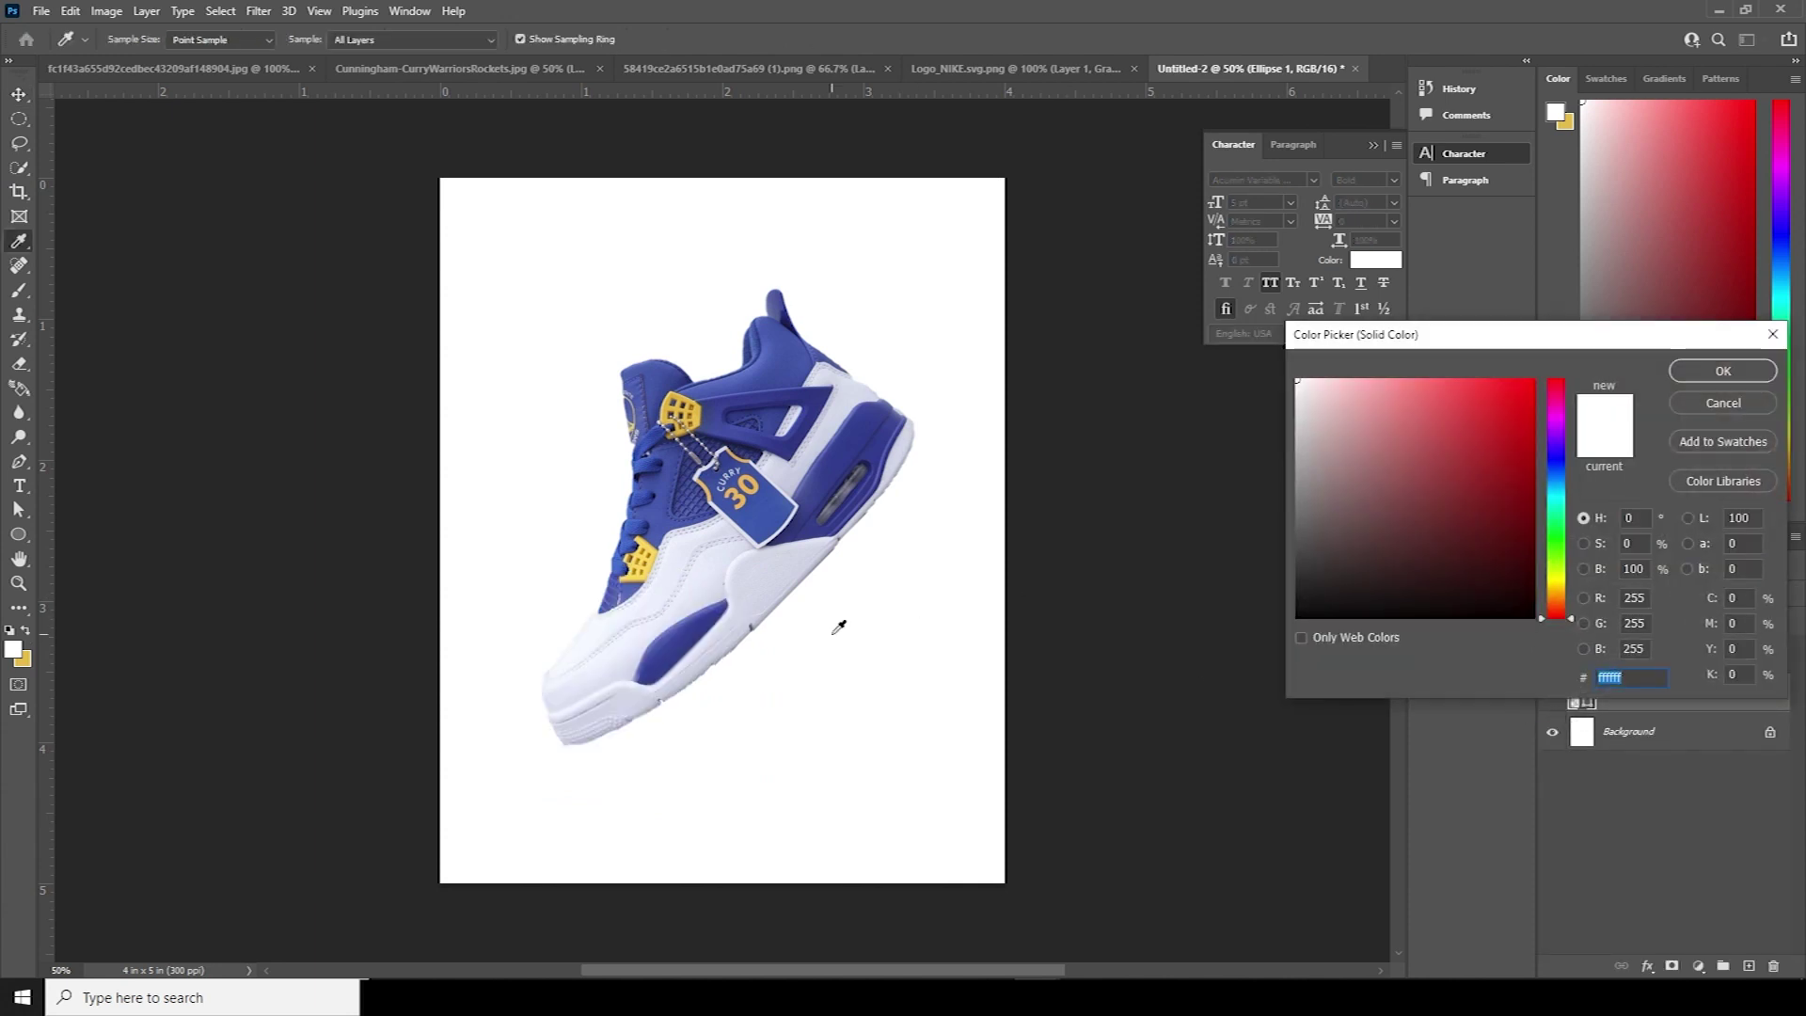
{"action": "left_click", "coordinate": [655, 543]}
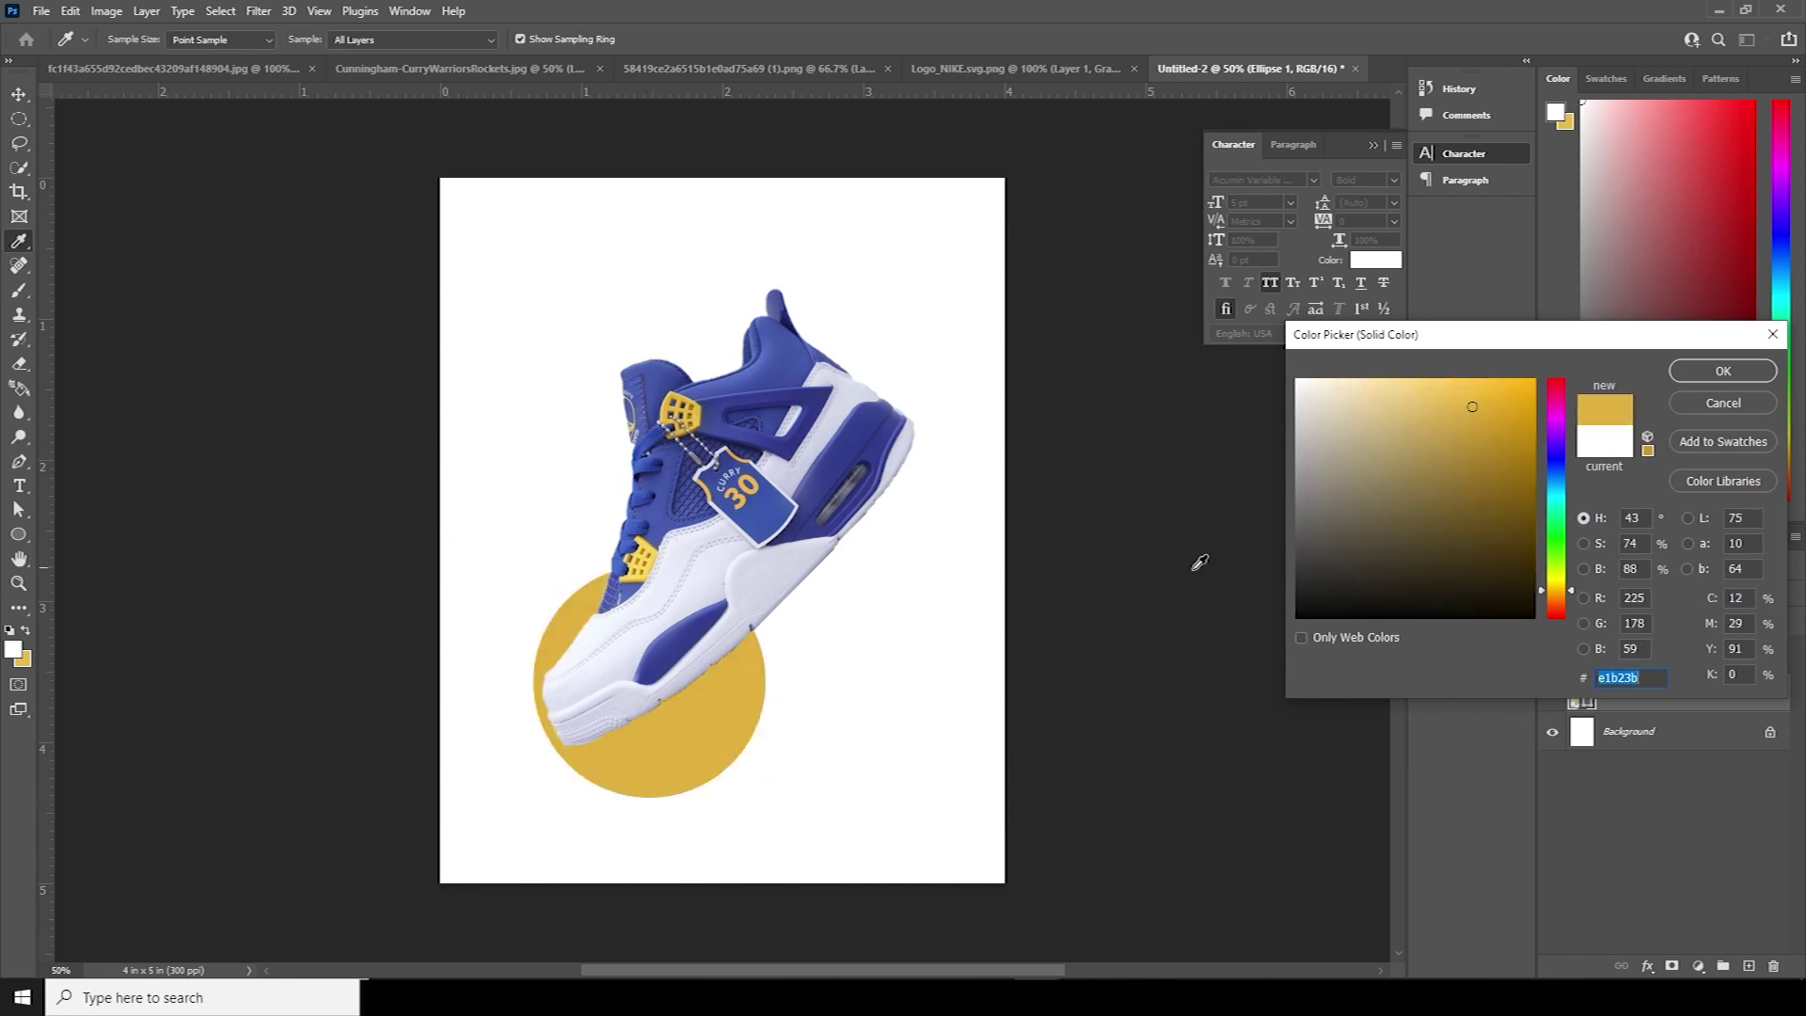
{"action": "left_click", "coordinate": [1721, 371]}
Step: Shift the yellow circle slightly, duplicate it, and shrink the copy to about a third of its size behind the shoe's tongue
{"action": "key", "text": "v"}
{"action": "left_click_drag", "start_coordinate": [744, 705], "coordinate": [815, 444]}
{"action": "key", "text": "ctrl+t"}
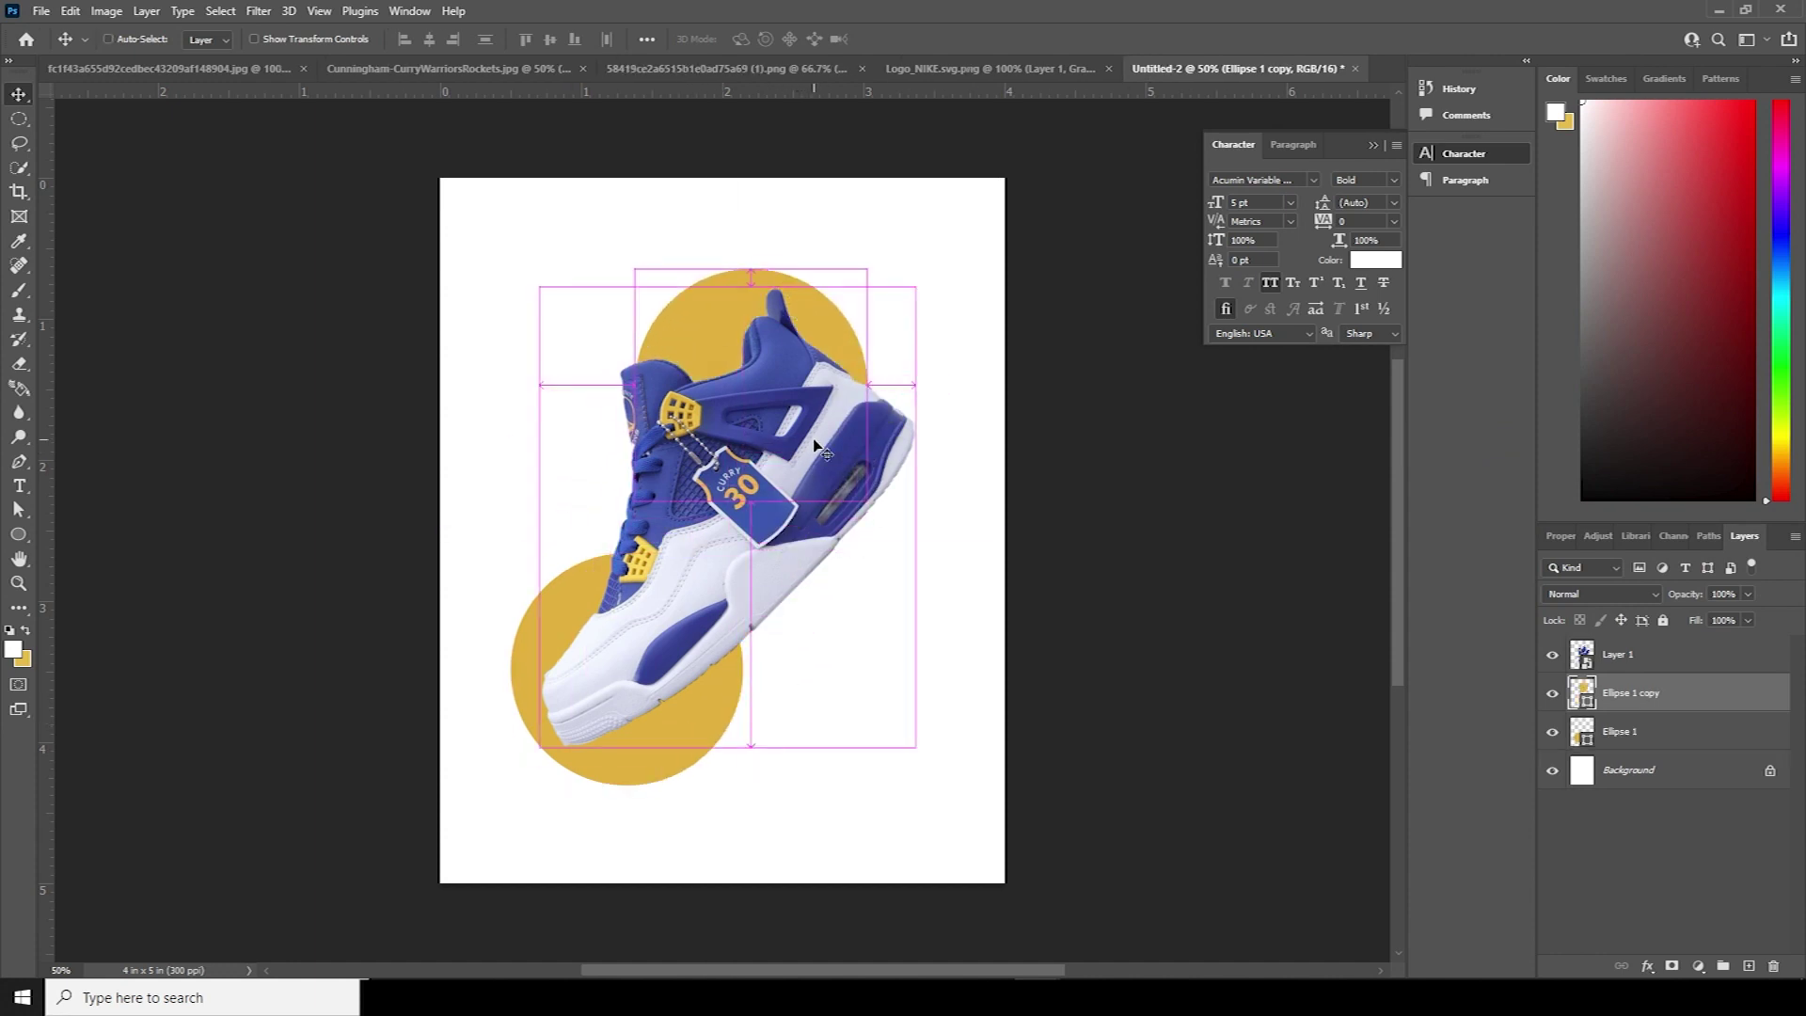
{"action": "left_click_drag", "start_coordinate": [866, 501], "coordinate": [652, 380]}
{"action": "key", "text": "Return"}
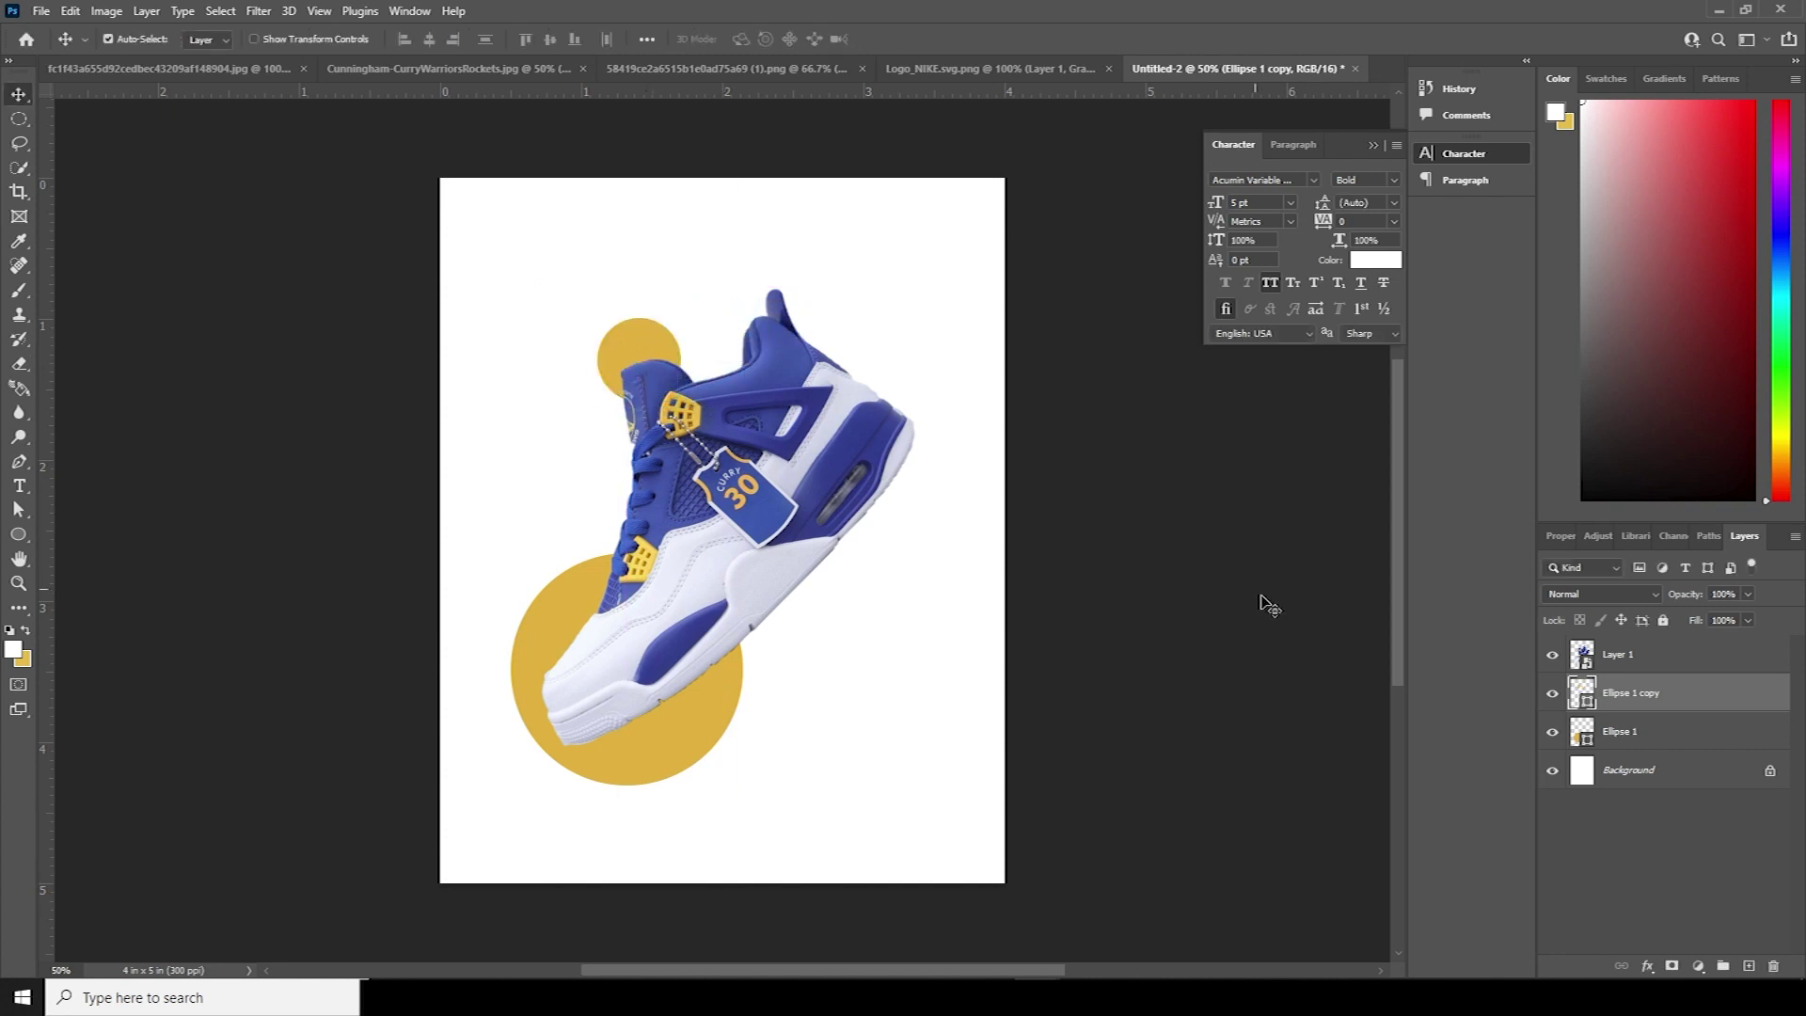
Step: Recolor the small circle with dark blue 333f92 sampled from the shoe's heel
{"action": "double_click", "coordinate": [1587, 708]}
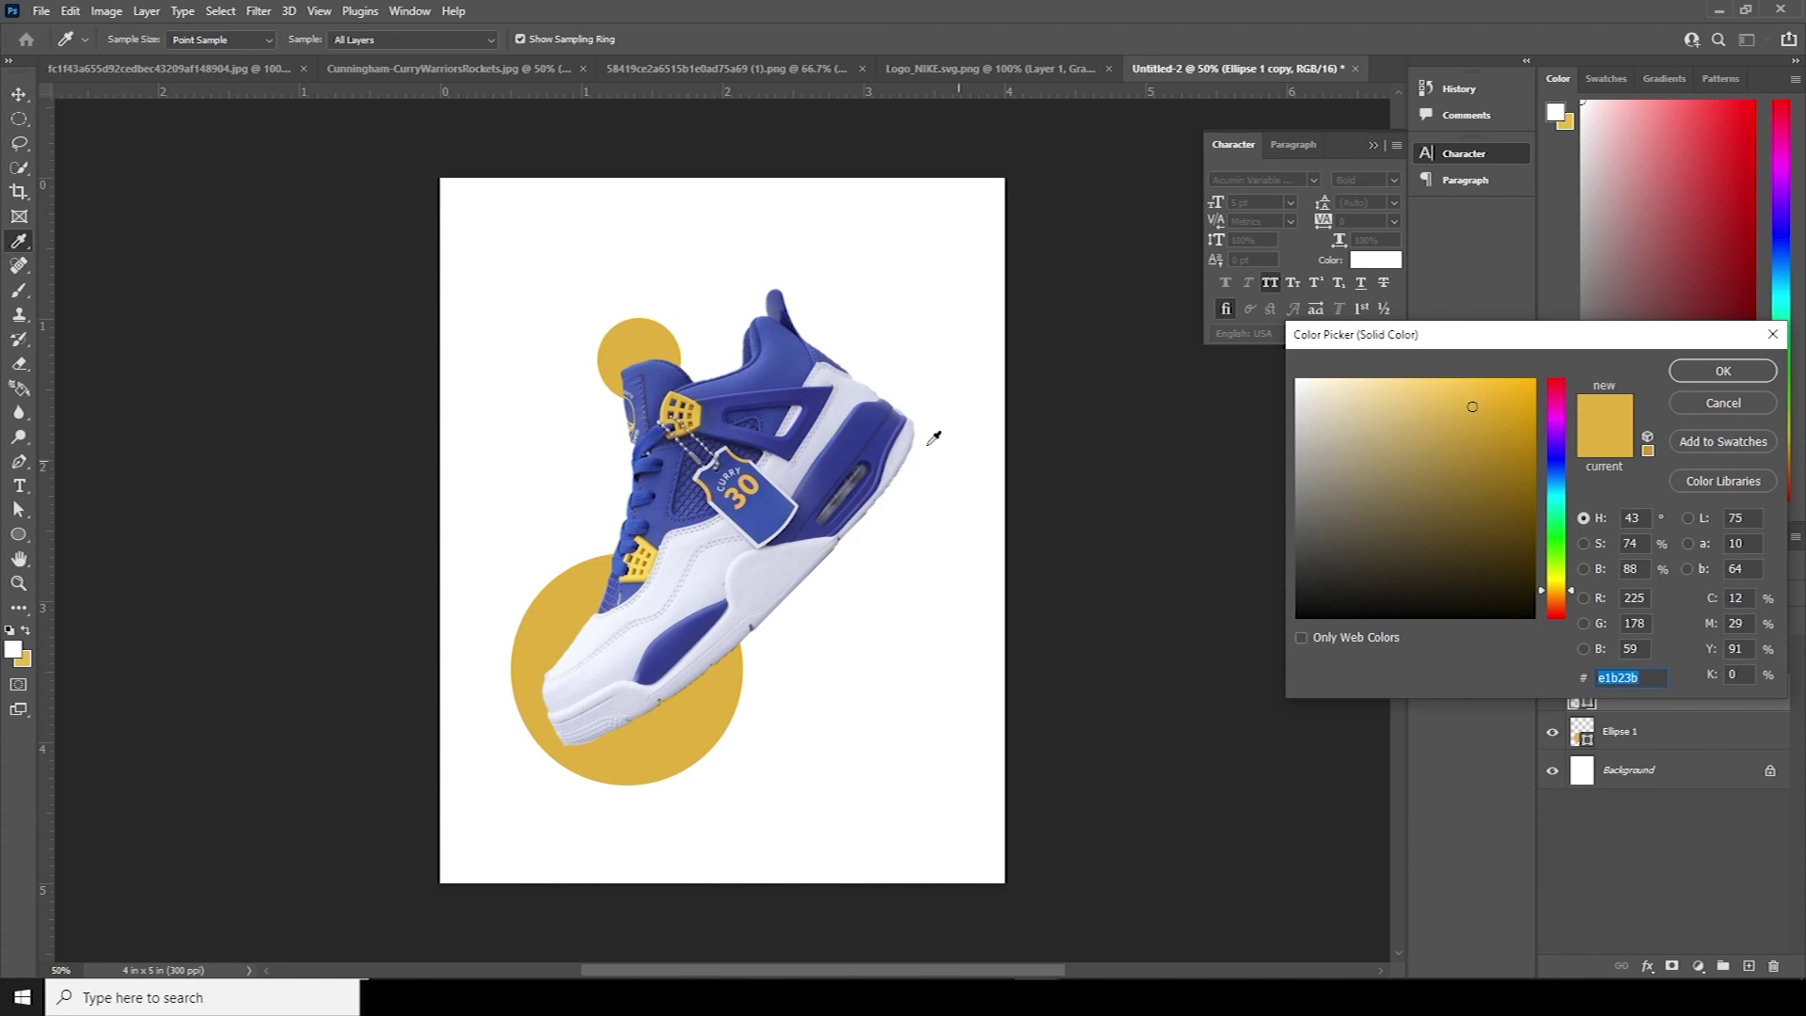
{"action": "left_click", "coordinate": [880, 415]}
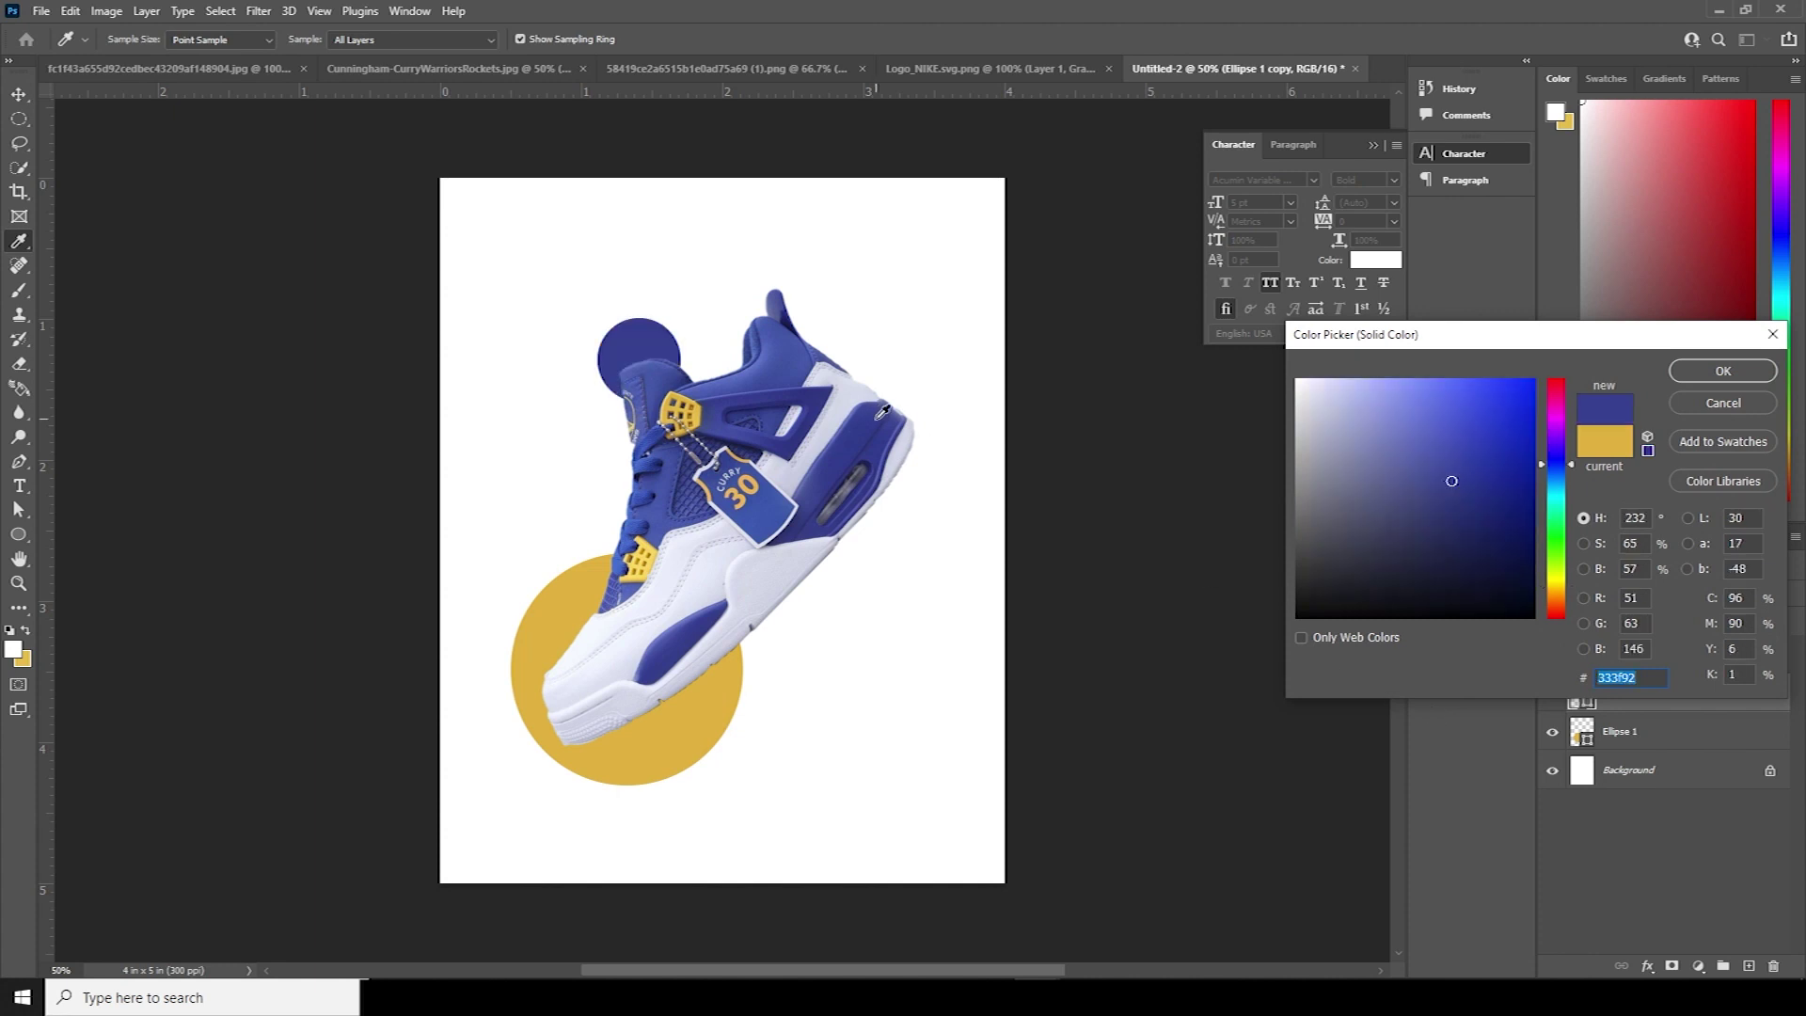
{"action": "left_click", "coordinate": [1722, 370]}
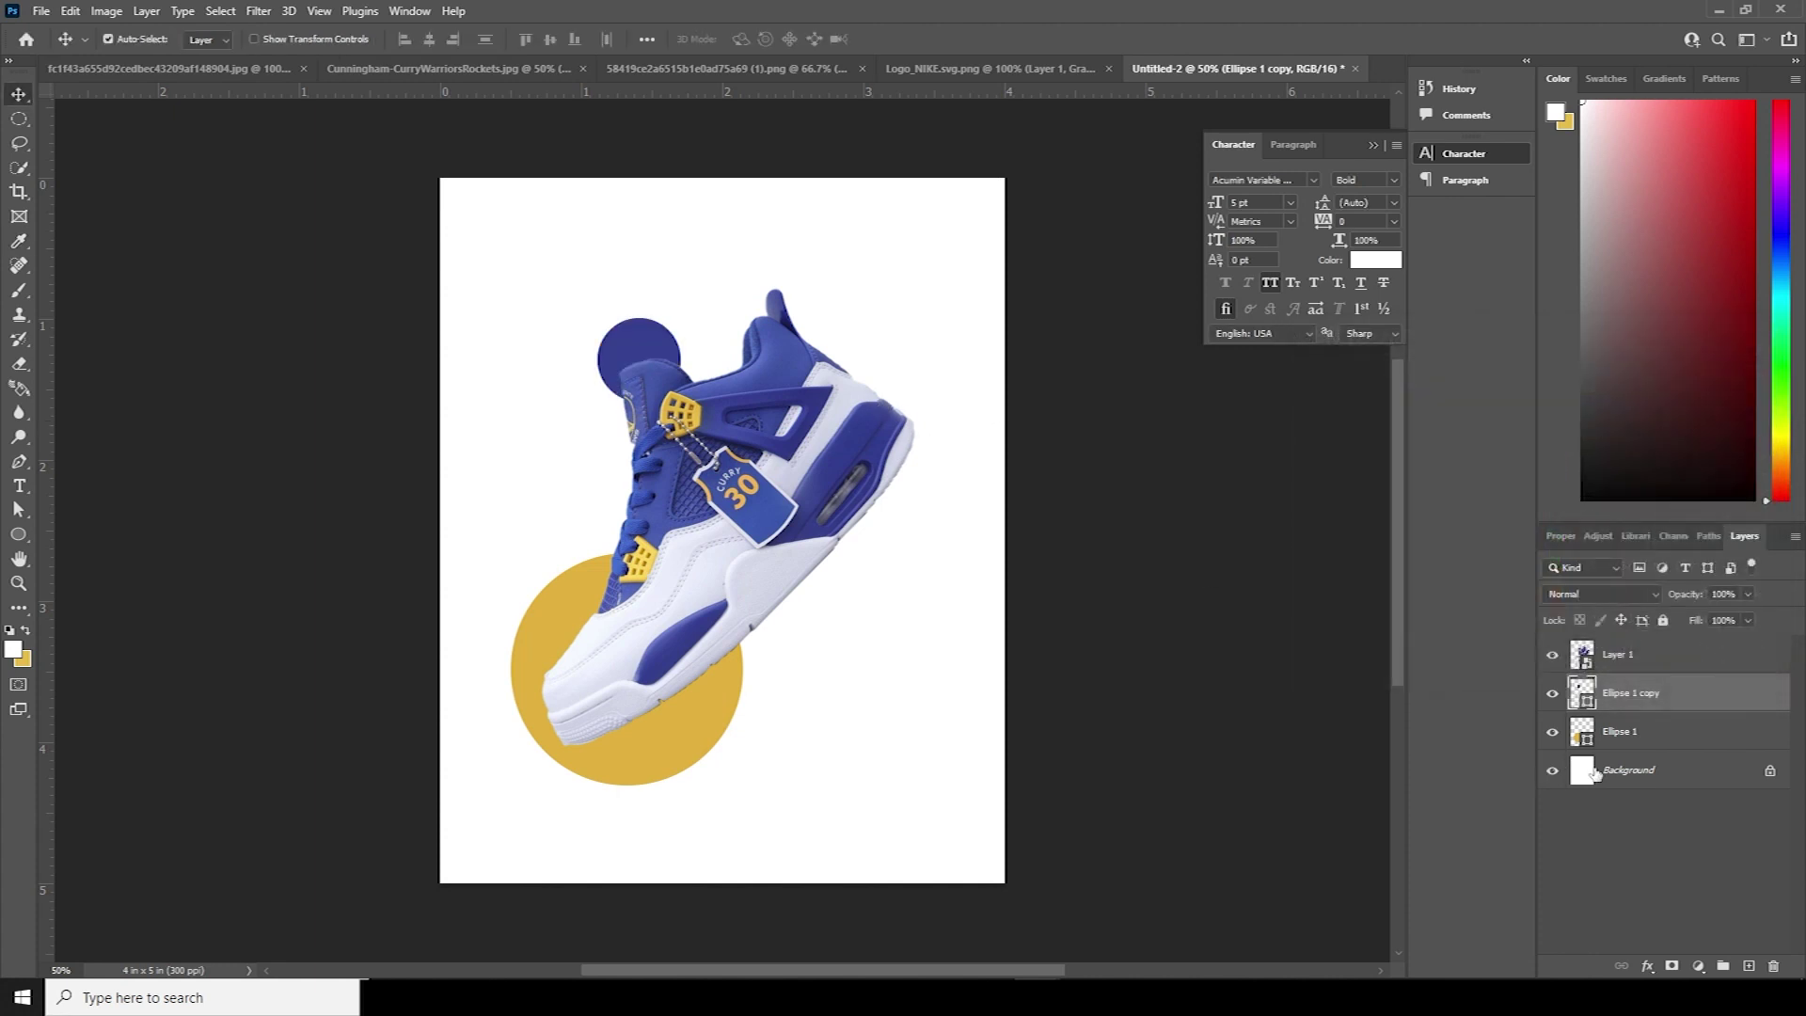
Step: Add a Gradient fill layer directly above the Background using a black-to-white Basics preset and the Radial style
{"action": "left_click", "coordinate": [1601, 782]}
{"action": "left_click", "coordinate": [1698, 966]}
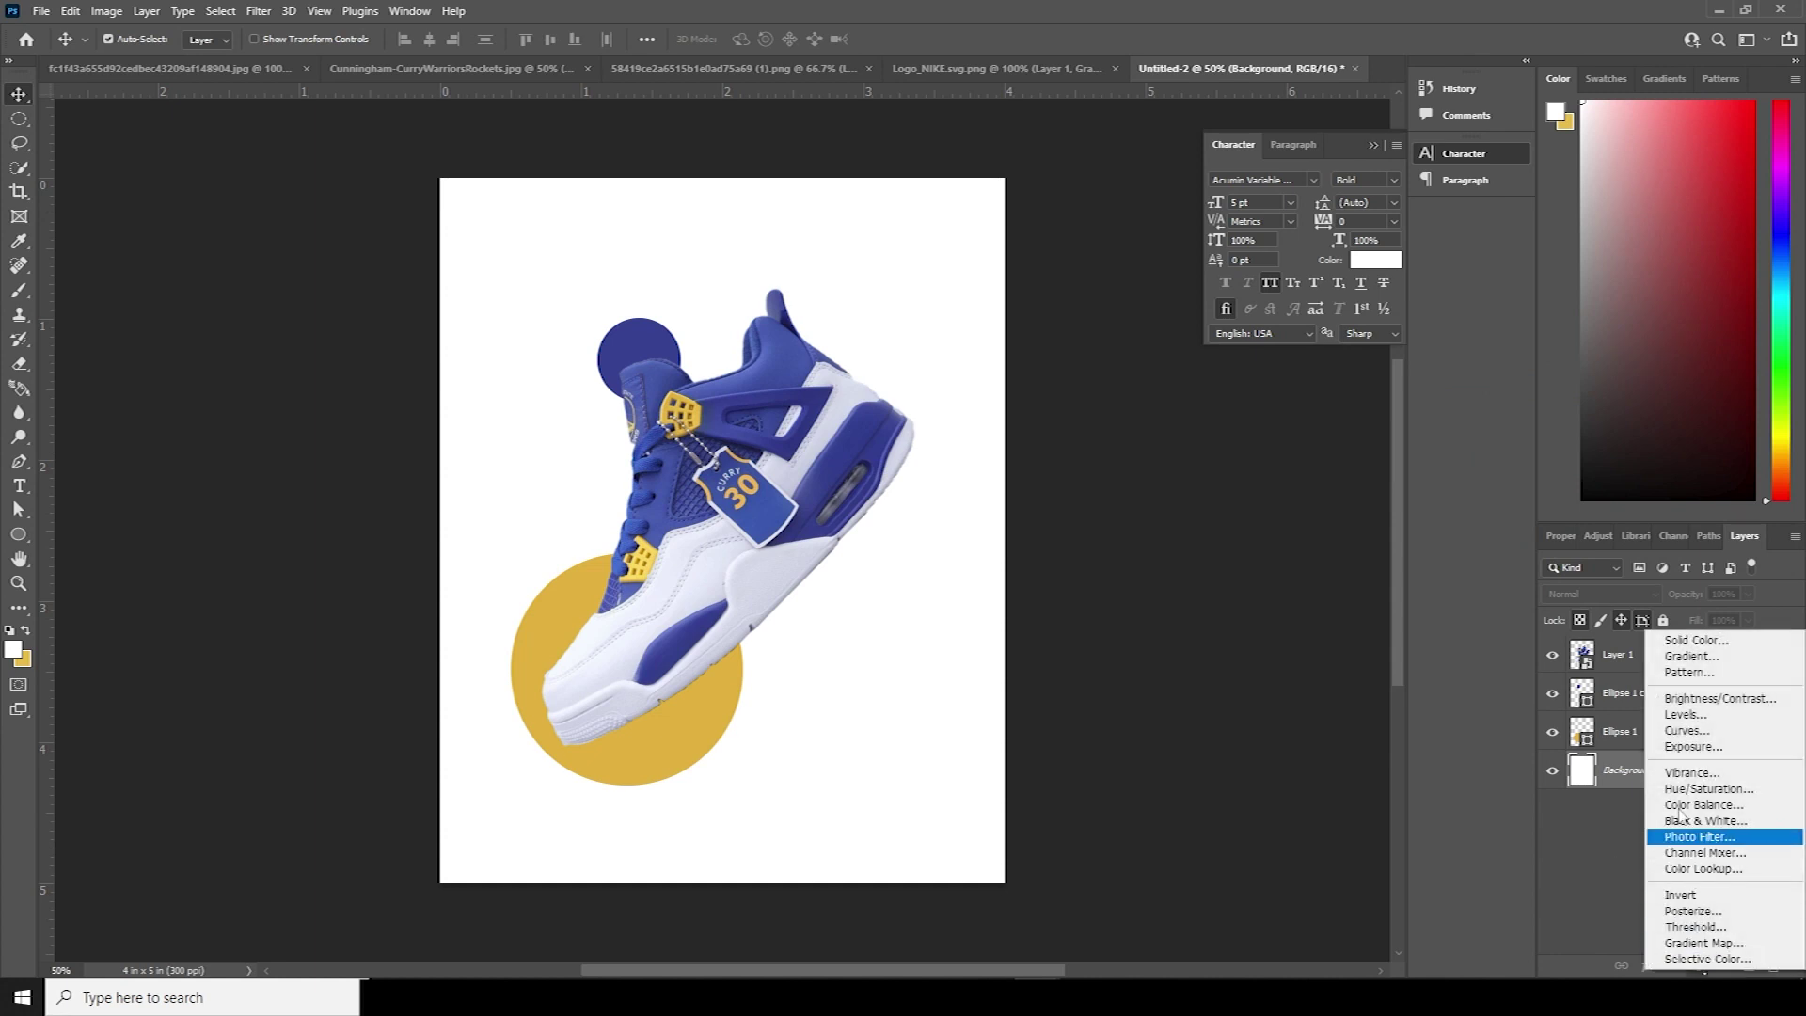
{"action": "left_click", "coordinate": [1687, 658]}
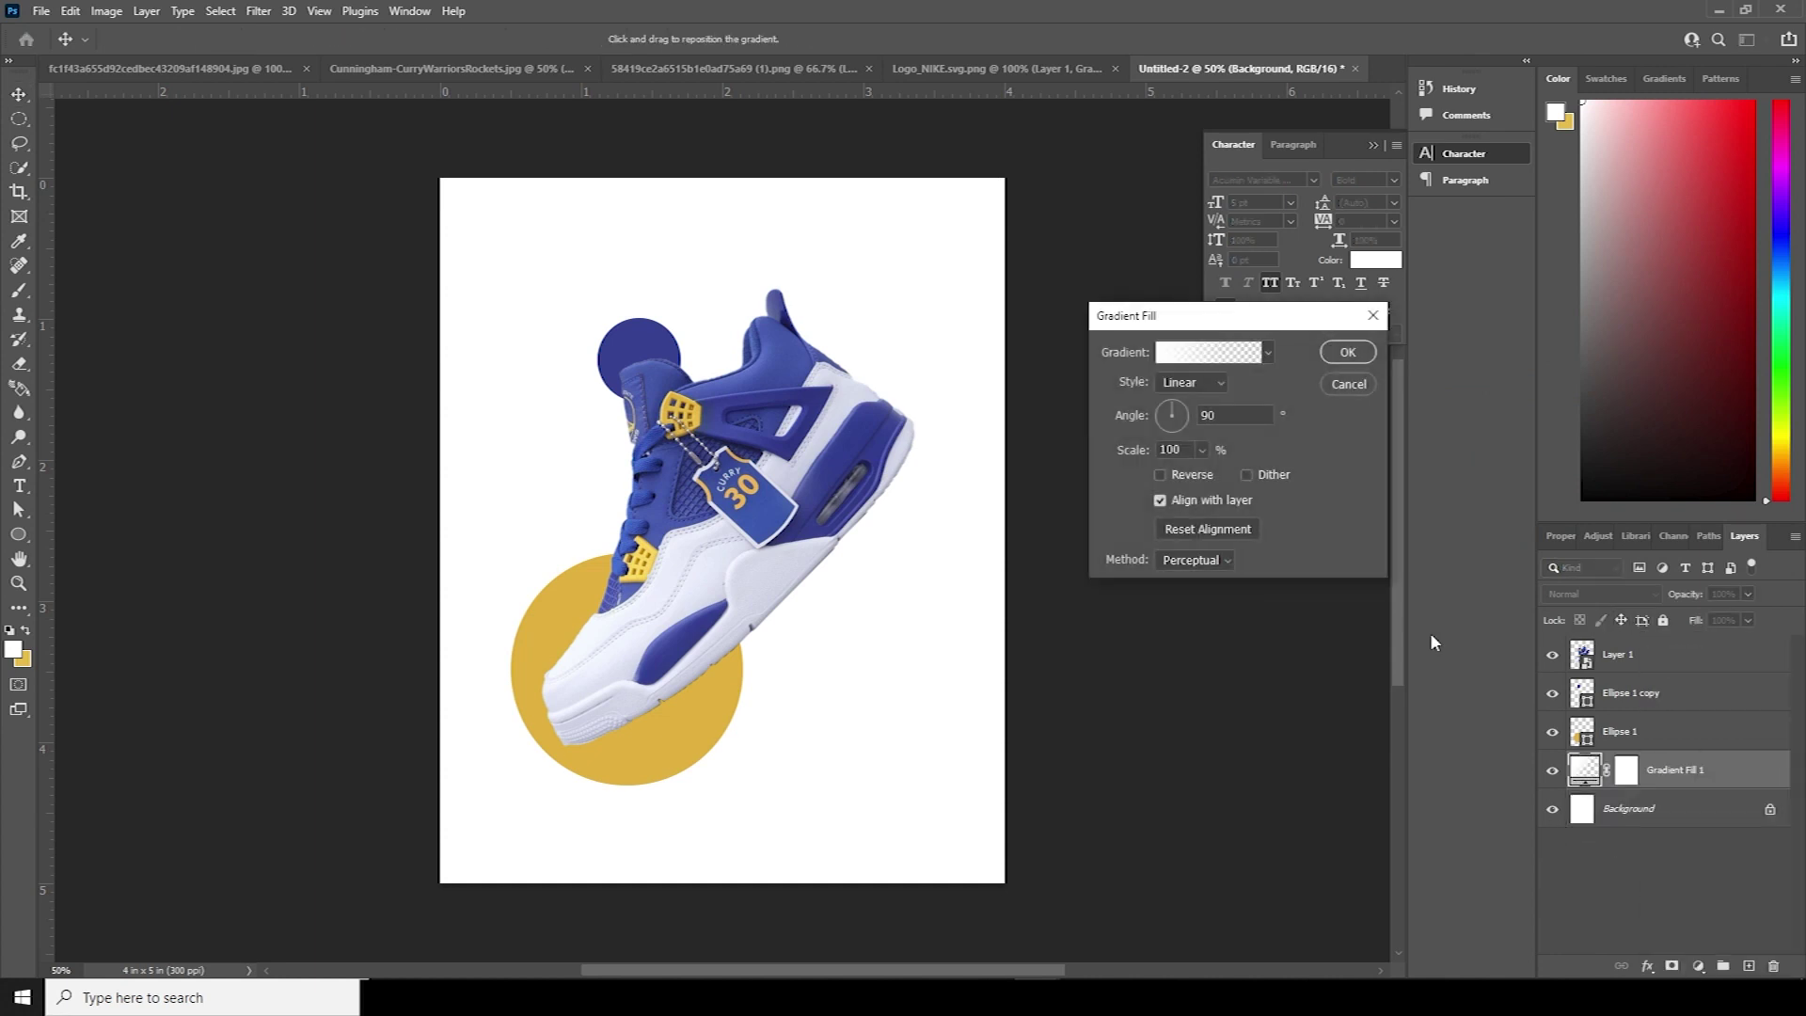
{"action": "left_click", "coordinate": [1205, 353]}
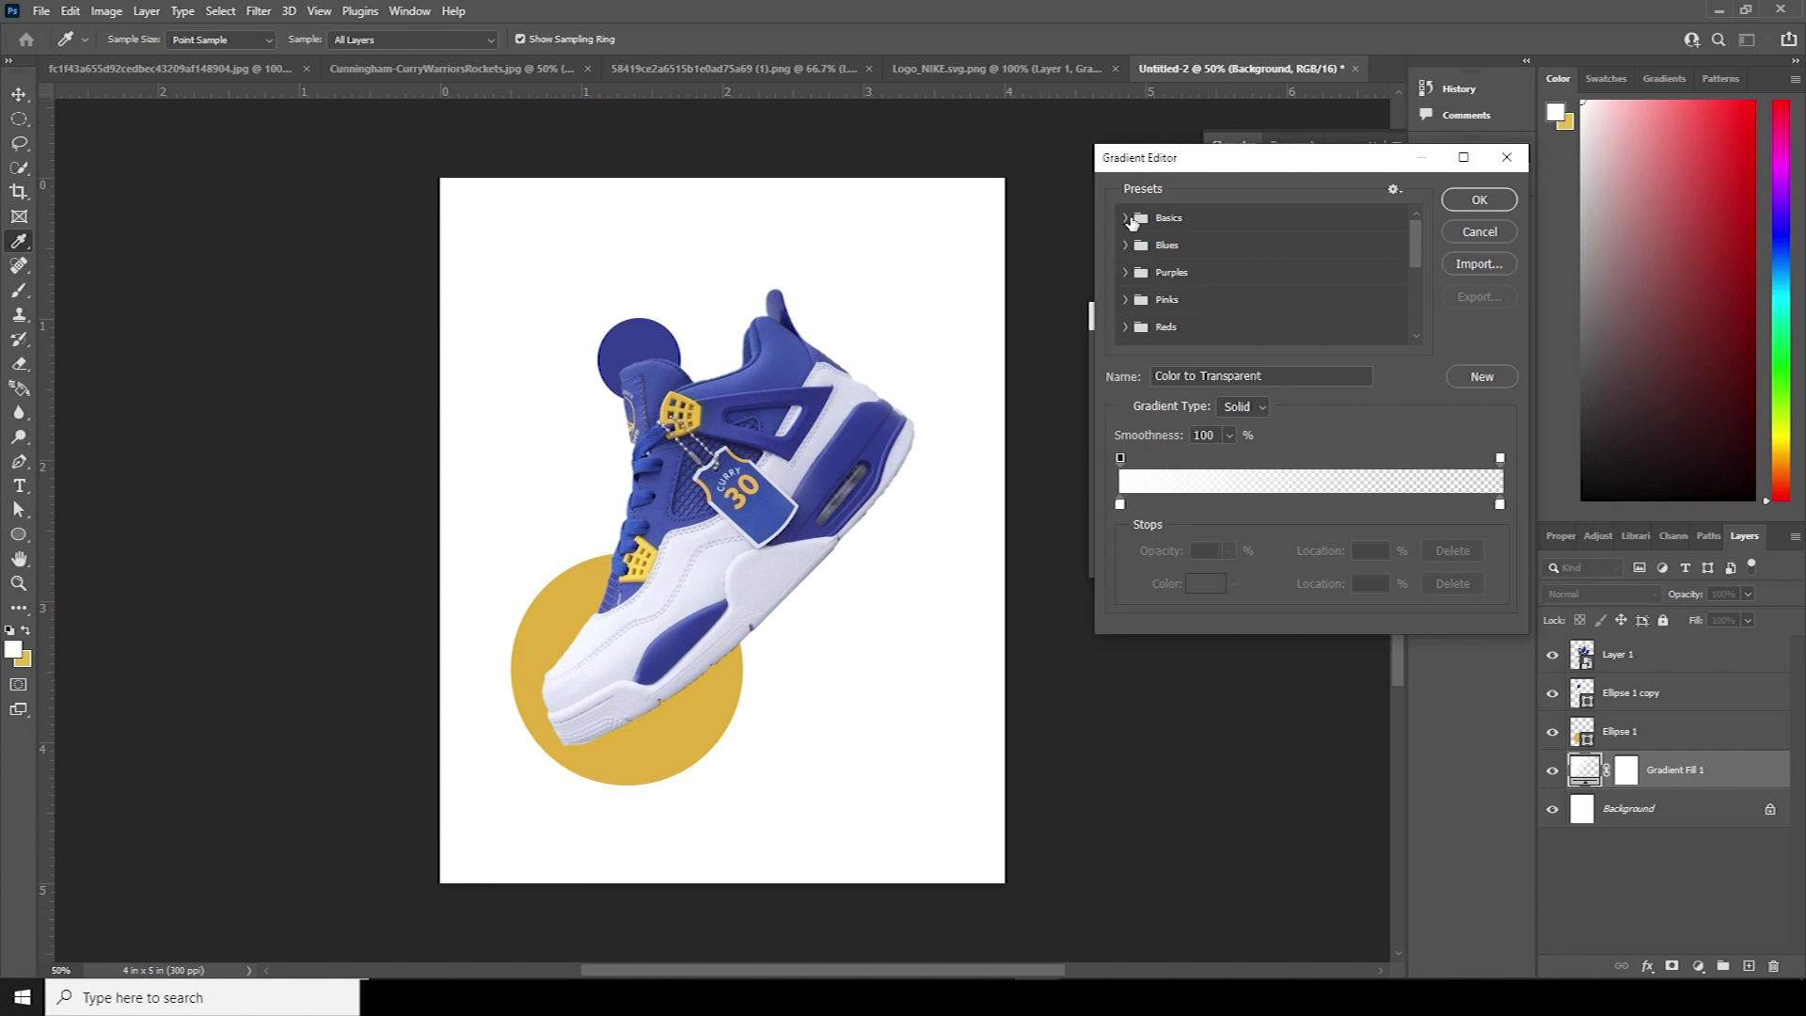
{"action": "left_click", "coordinate": [1128, 219]}
{"action": "left_click", "coordinate": [1212, 252]}
{"action": "left_click", "coordinate": [1482, 203]}
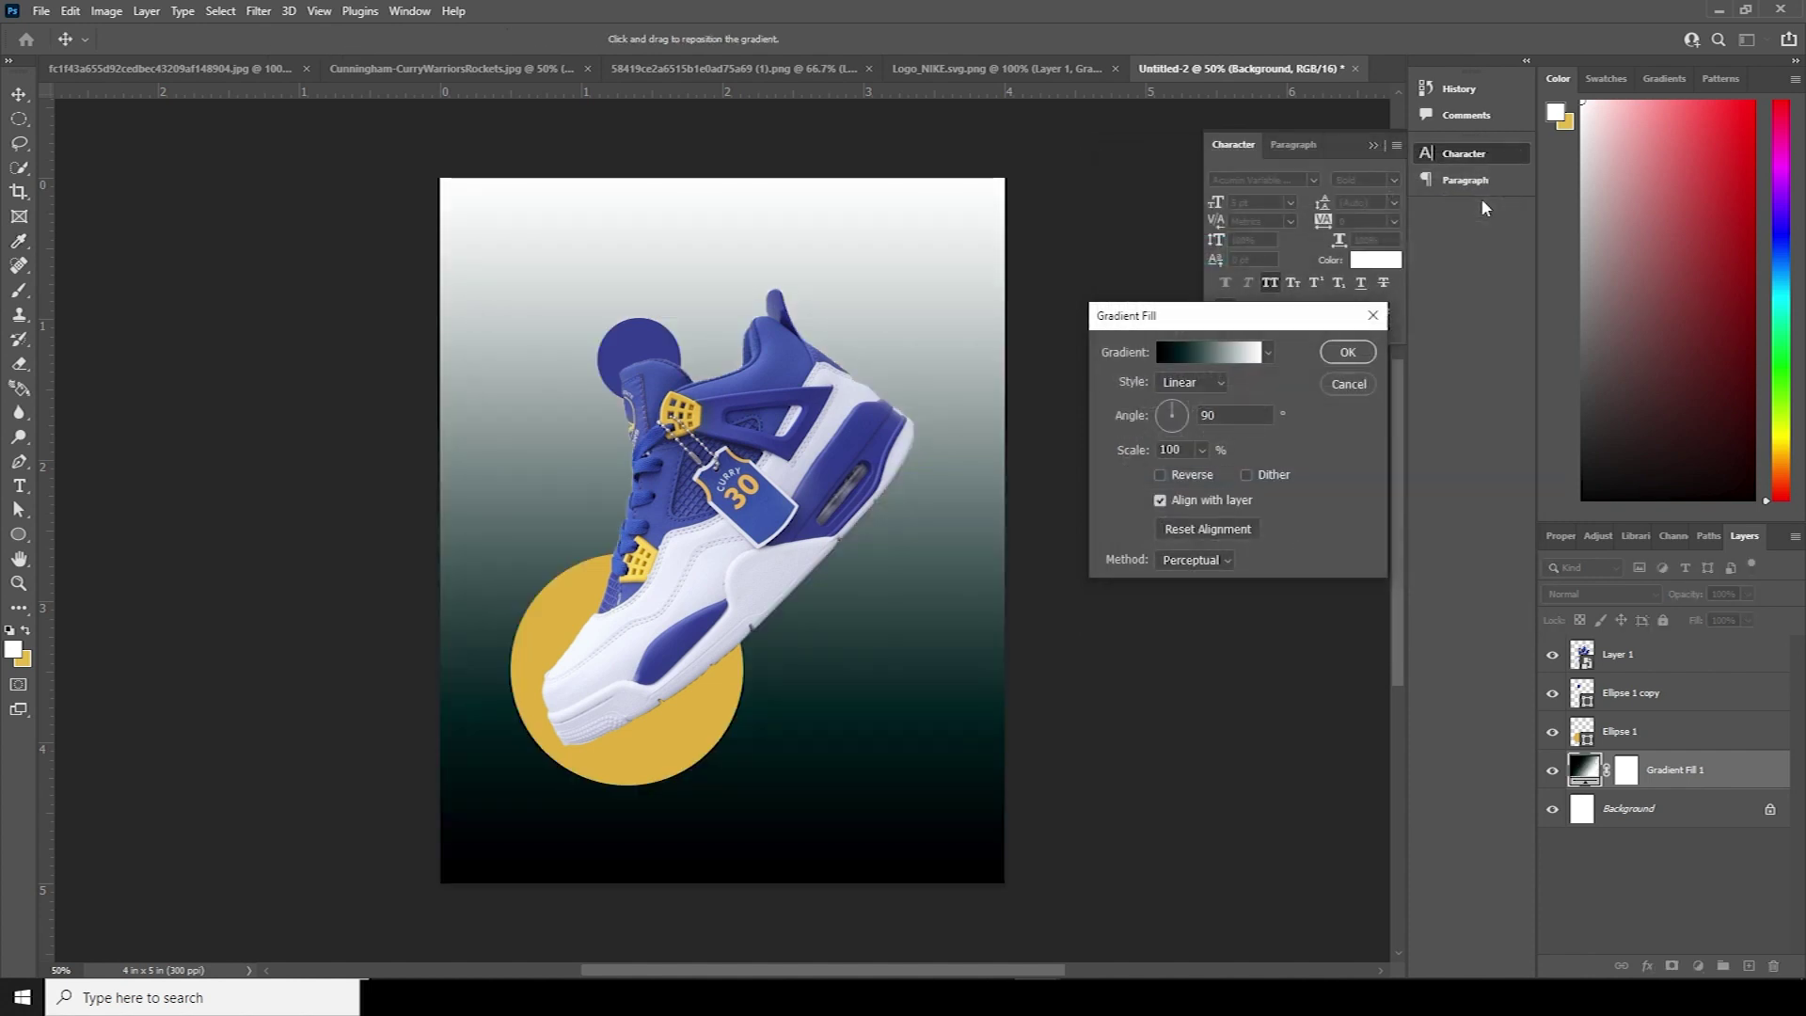
{"action": "left_click", "coordinate": [1209, 383]}
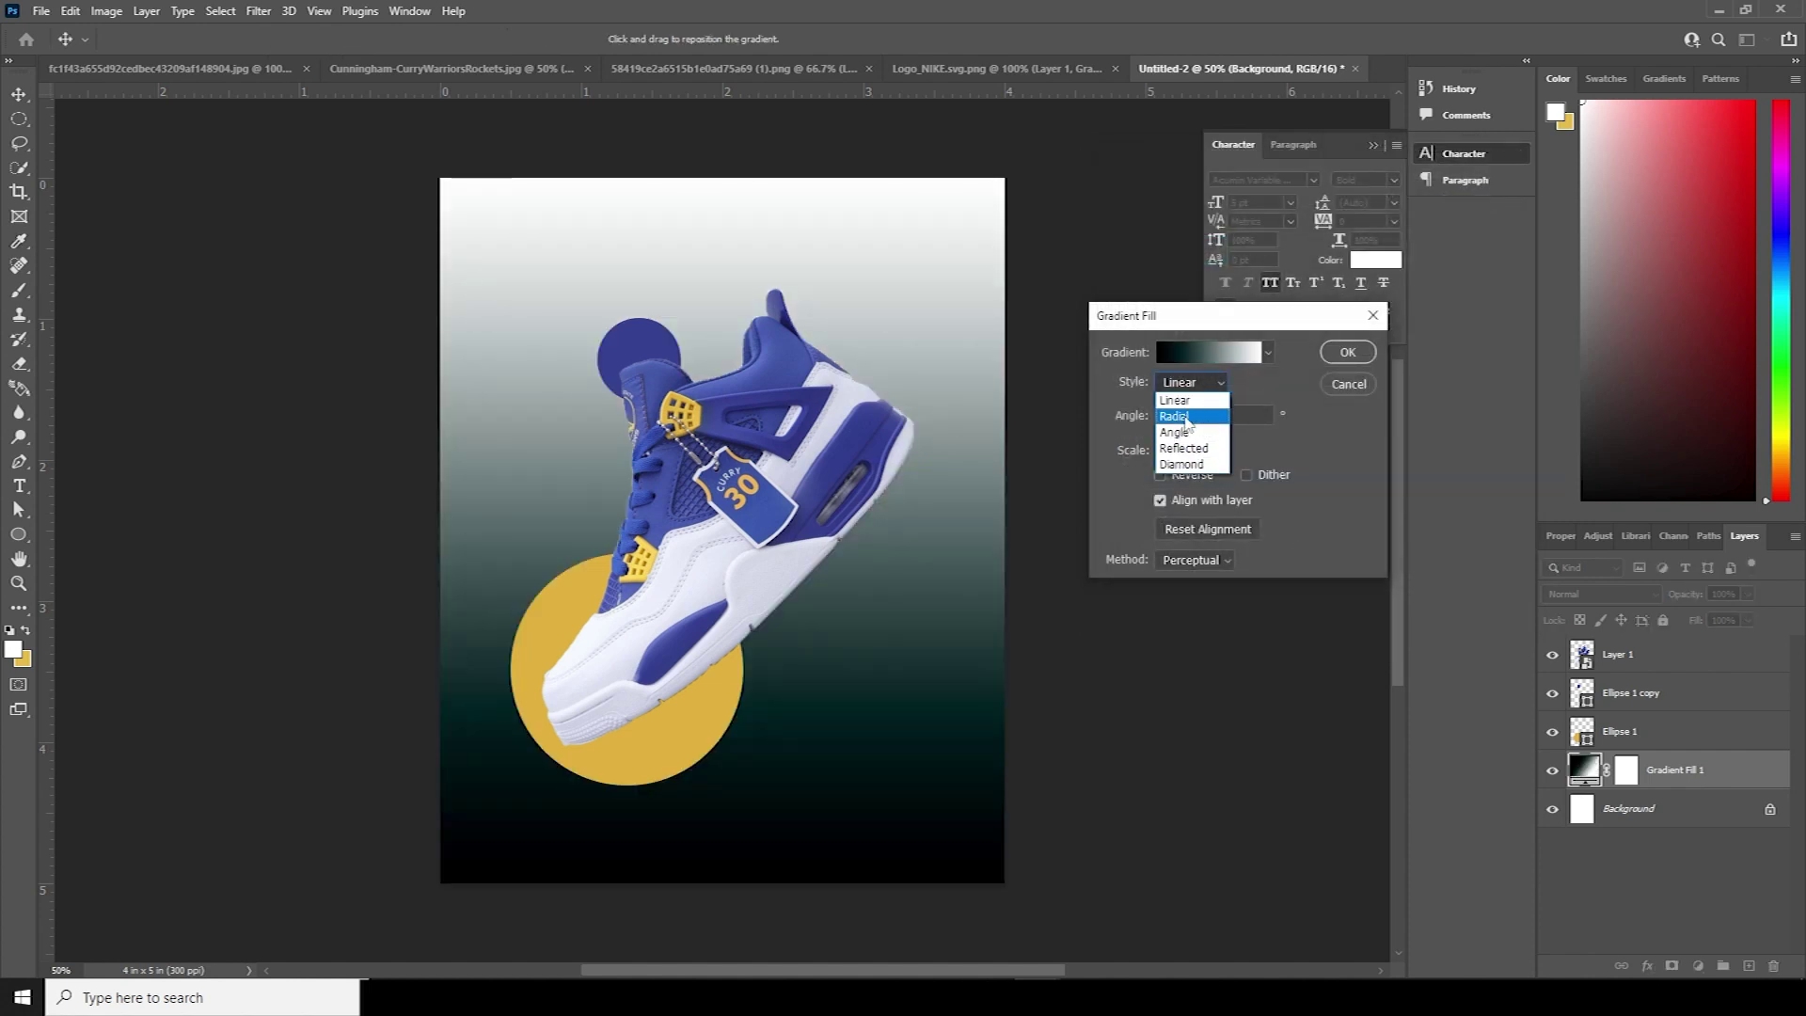
{"action": "left_click", "coordinate": [1181, 416]}
Step: Set the gradient's starting color stop to white ffffff
{"action": "left_click", "coordinate": [1190, 356]}
{"action": "left_click", "coordinate": [1120, 505]}
{"action": "left_click", "coordinate": [1210, 585]}
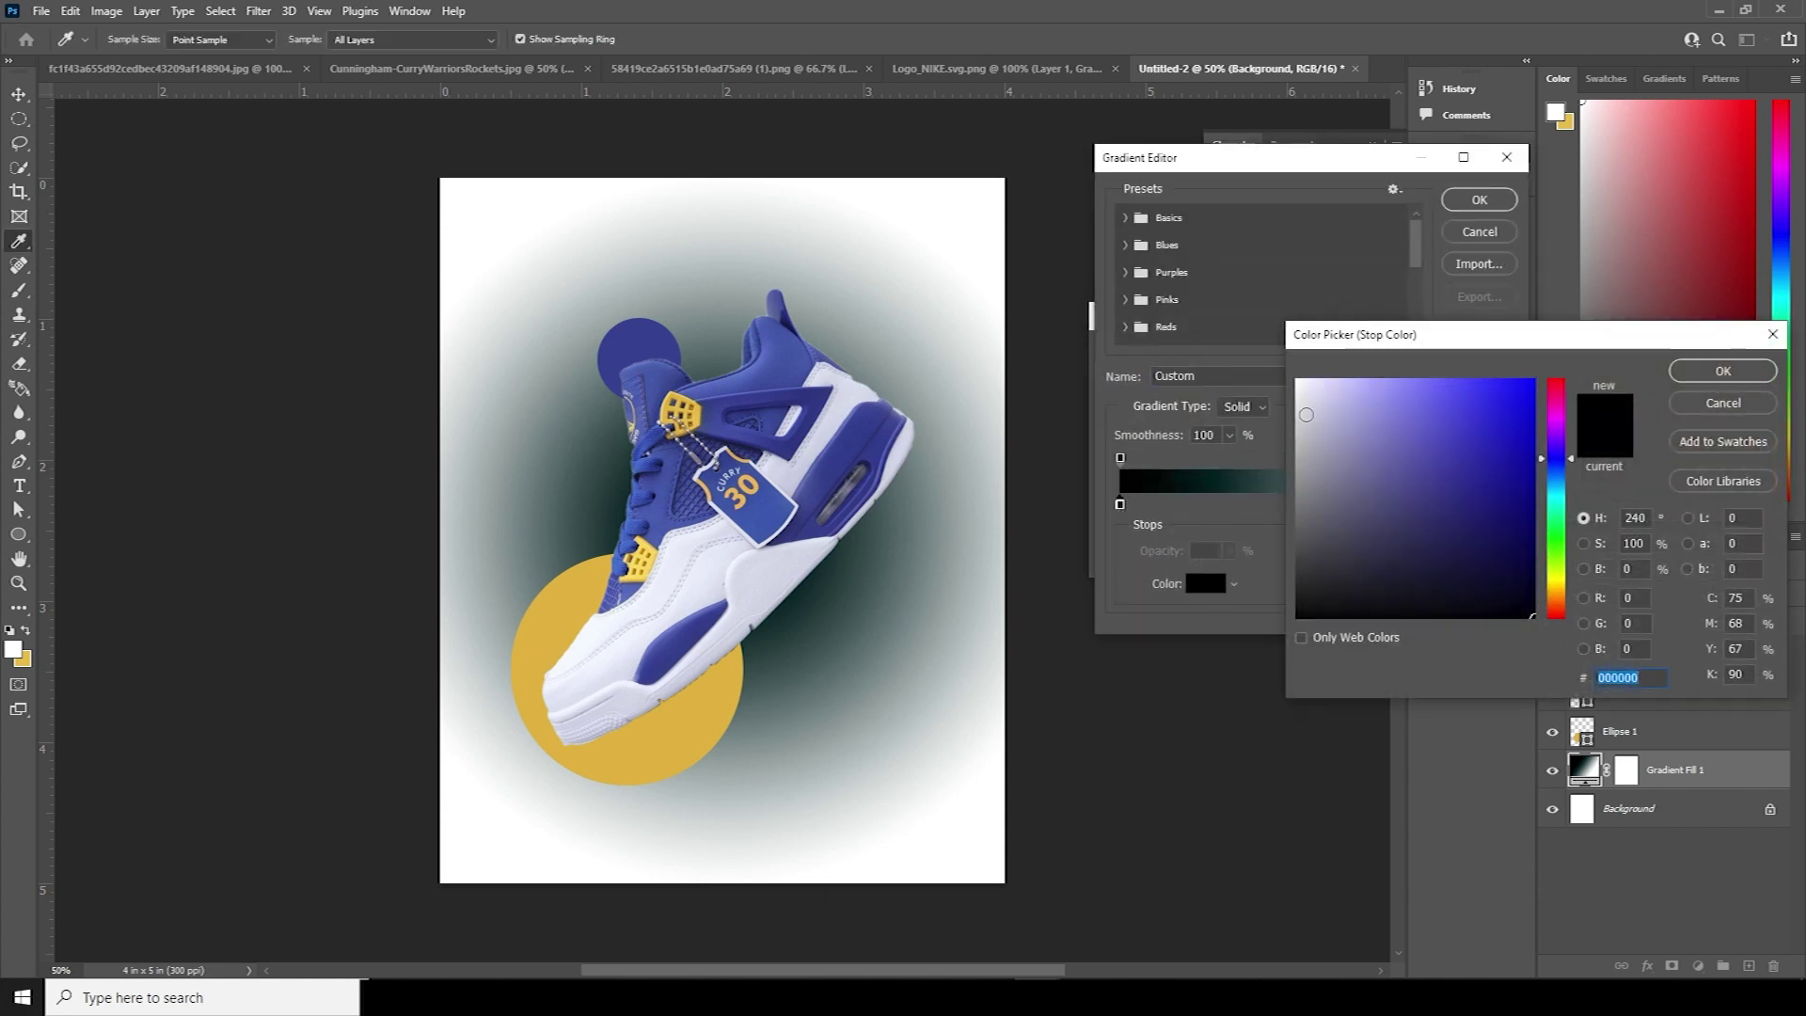
{"action": "type", "text": "ffffff"}
{"action": "left_click", "coordinate": [1721, 372]}
Step: Set the gradient's ending color stop to light gray d9d9d9 and apply the gradient fill
{"action": "left_click", "coordinate": [1500, 506]}
{"action": "left_click", "coordinate": [1219, 587]}
{"action": "mouse_move", "coordinate": [1298, 412]}
{"action": "left_mouse_down"}
{"action": "mouse_move", "coordinate": [1297, 443]}
{"action": "mouse_move", "coordinate": [1291, 414]}
{"action": "left_mouse_up"}
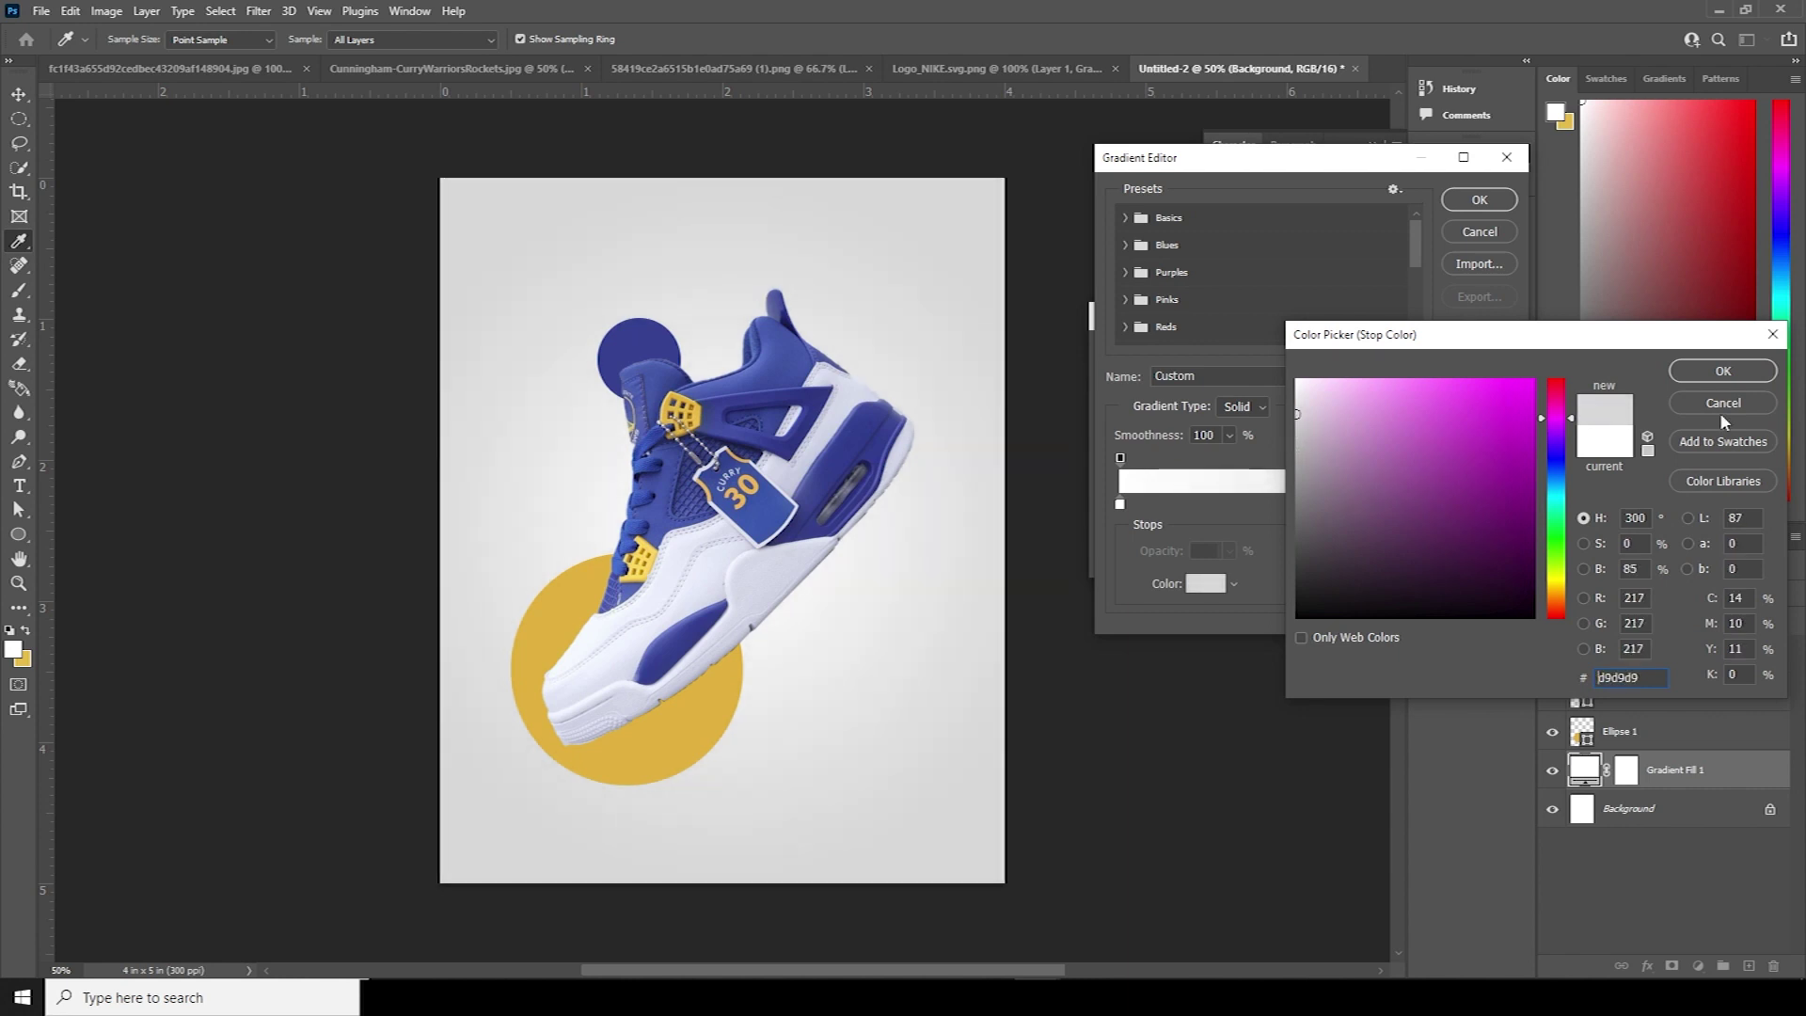
{"action": "left_click", "coordinate": [1703, 376]}
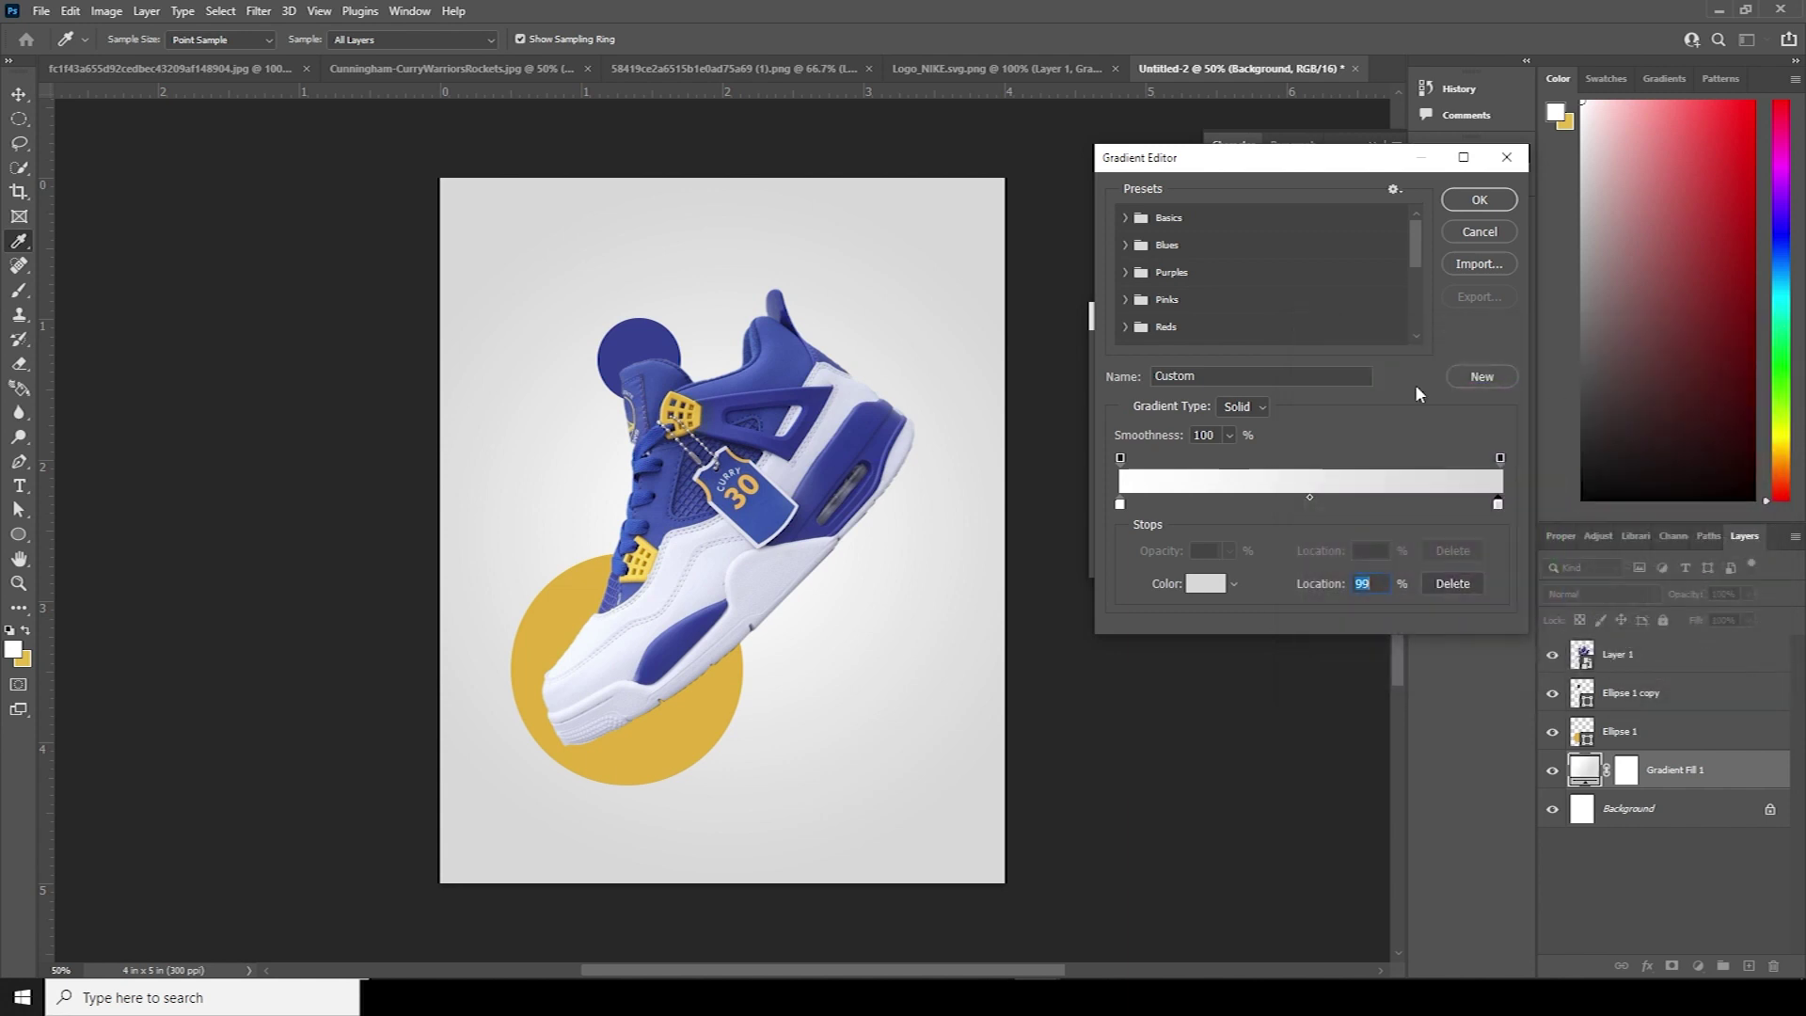
{"action": "left_click", "coordinate": [1476, 202]}
{"action": "left_click", "coordinate": [1347, 352]}
Step: Move the shoe slightly down and to the left, and place the small blue circle behind its ankle
{"action": "left_click_drag", "start_coordinate": [653, 357], "coordinate": [645, 370]}
{"action": "left_click_drag", "start_coordinate": [725, 463], "coordinate": [708, 480]}
{"action": "left_click_drag", "start_coordinate": [626, 367], "coordinate": [720, 341]}
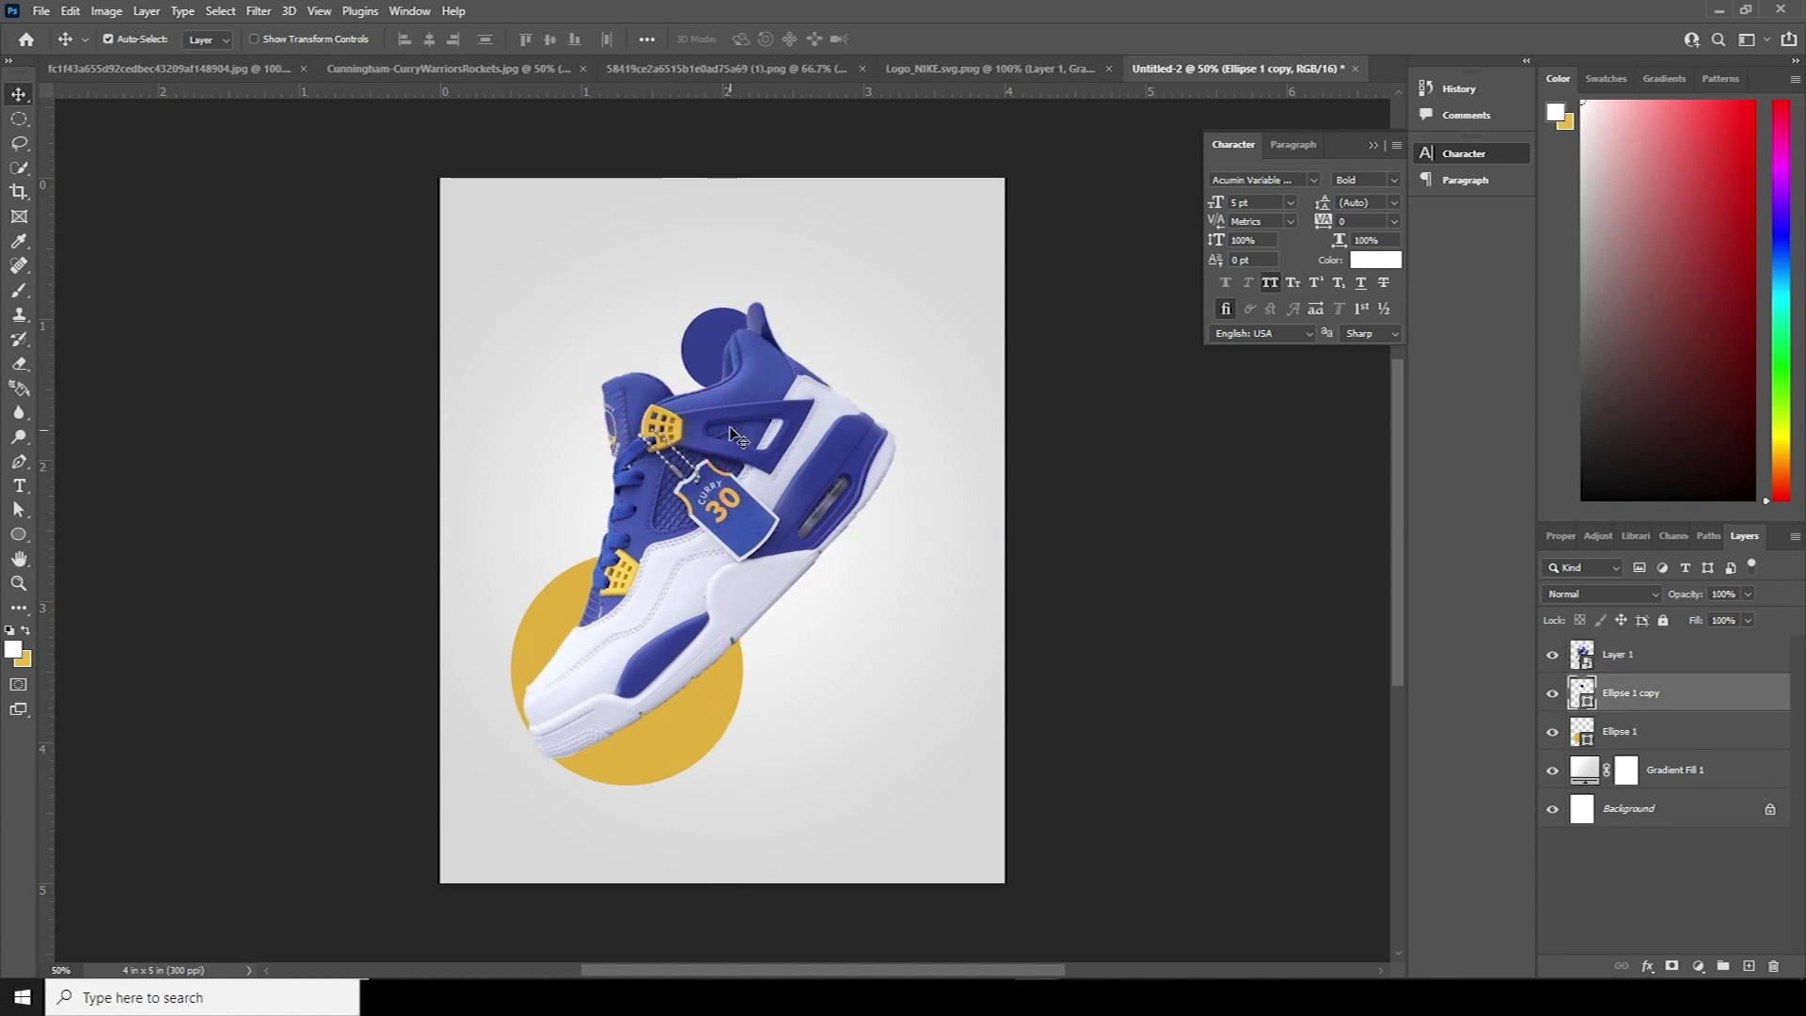
Step: Copy the basketball player cutout into the poster document and place its layer above the shoe layer
{"action": "left_click", "coordinate": [442, 68]}
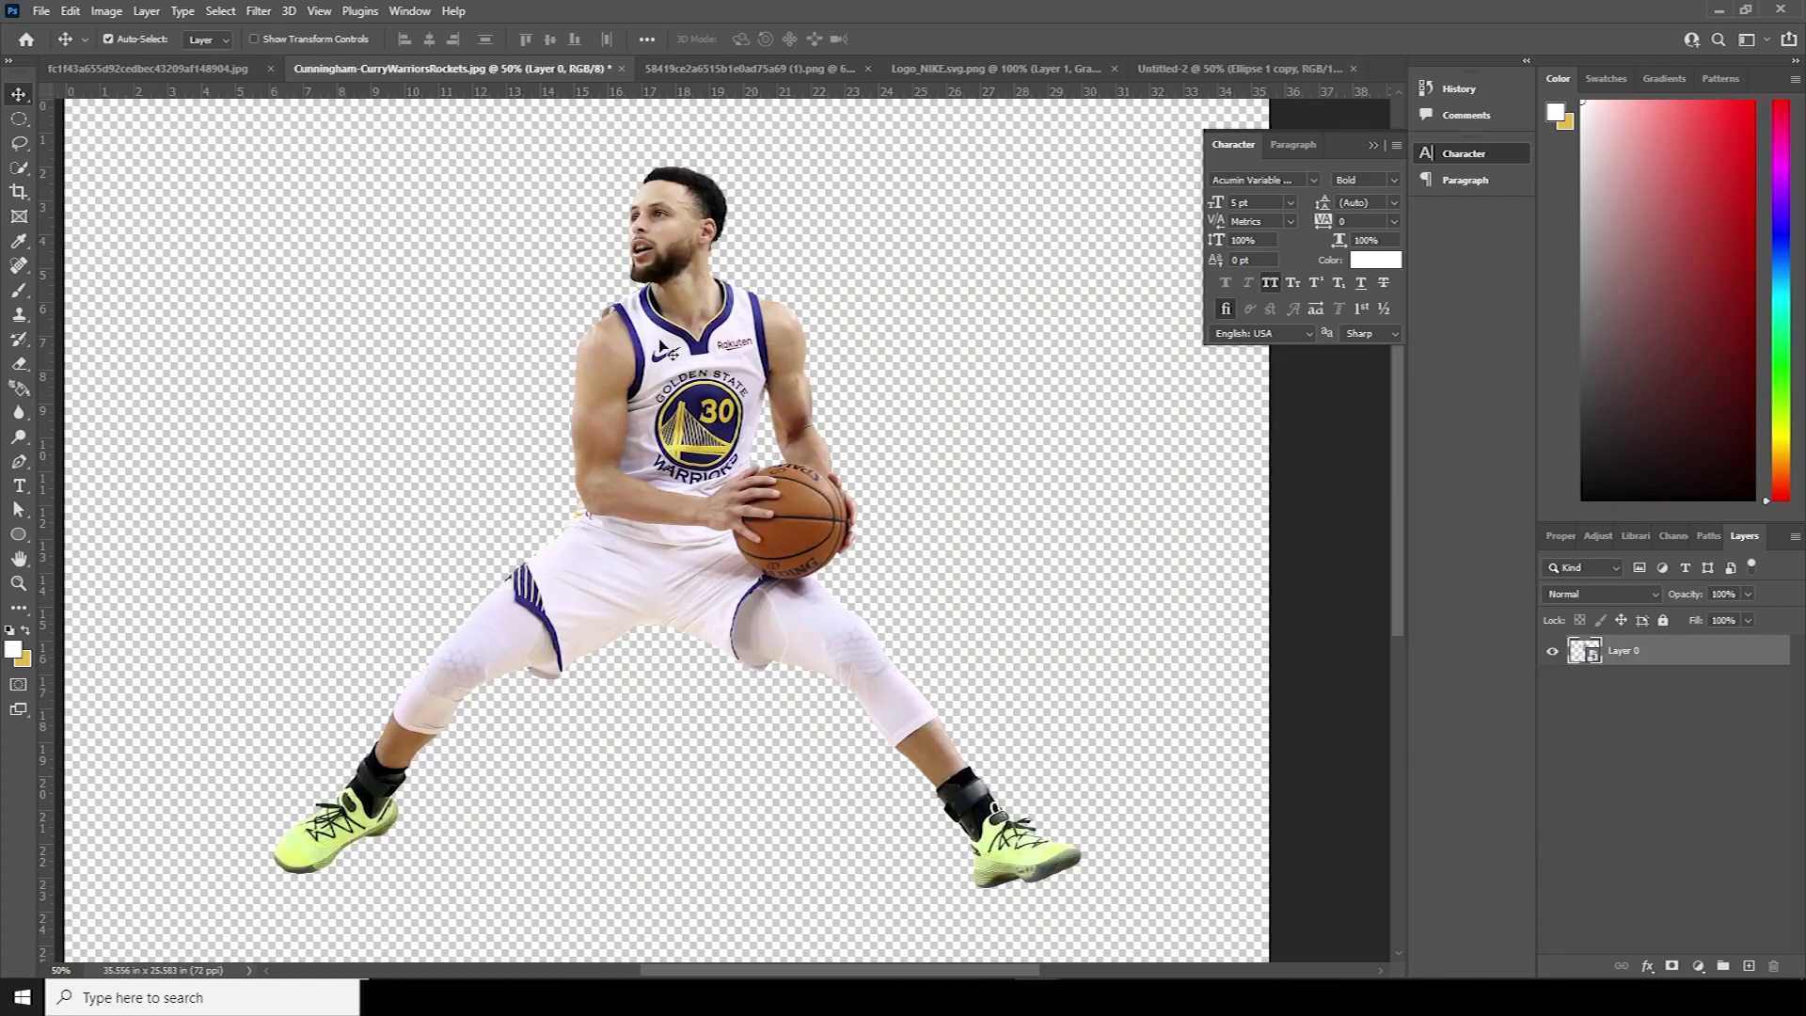
{"action": "left_click_drag", "start_coordinate": [697, 357], "coordinate": [1242, 73]}
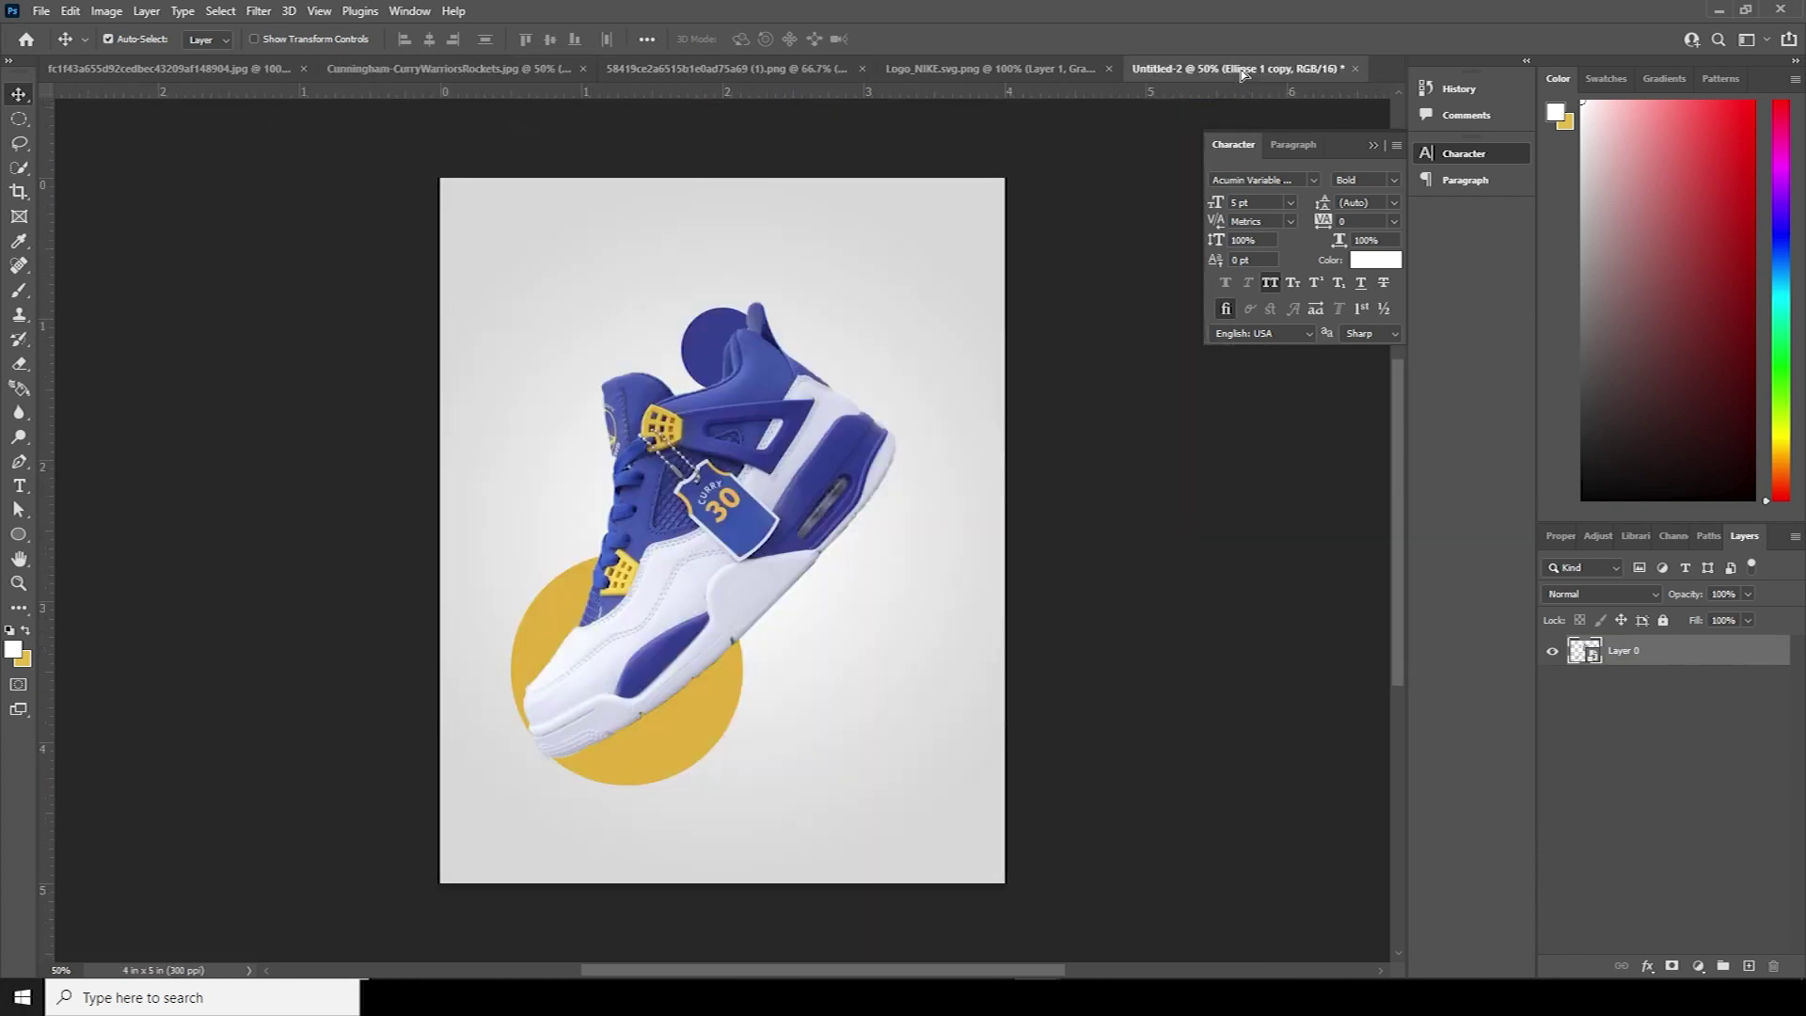
{"action": "left_click_drag", "start_coordinate": [693, 499], "coordinate": [698, 508]}
{"action": "left_click", "coordinate": [899, 383]}
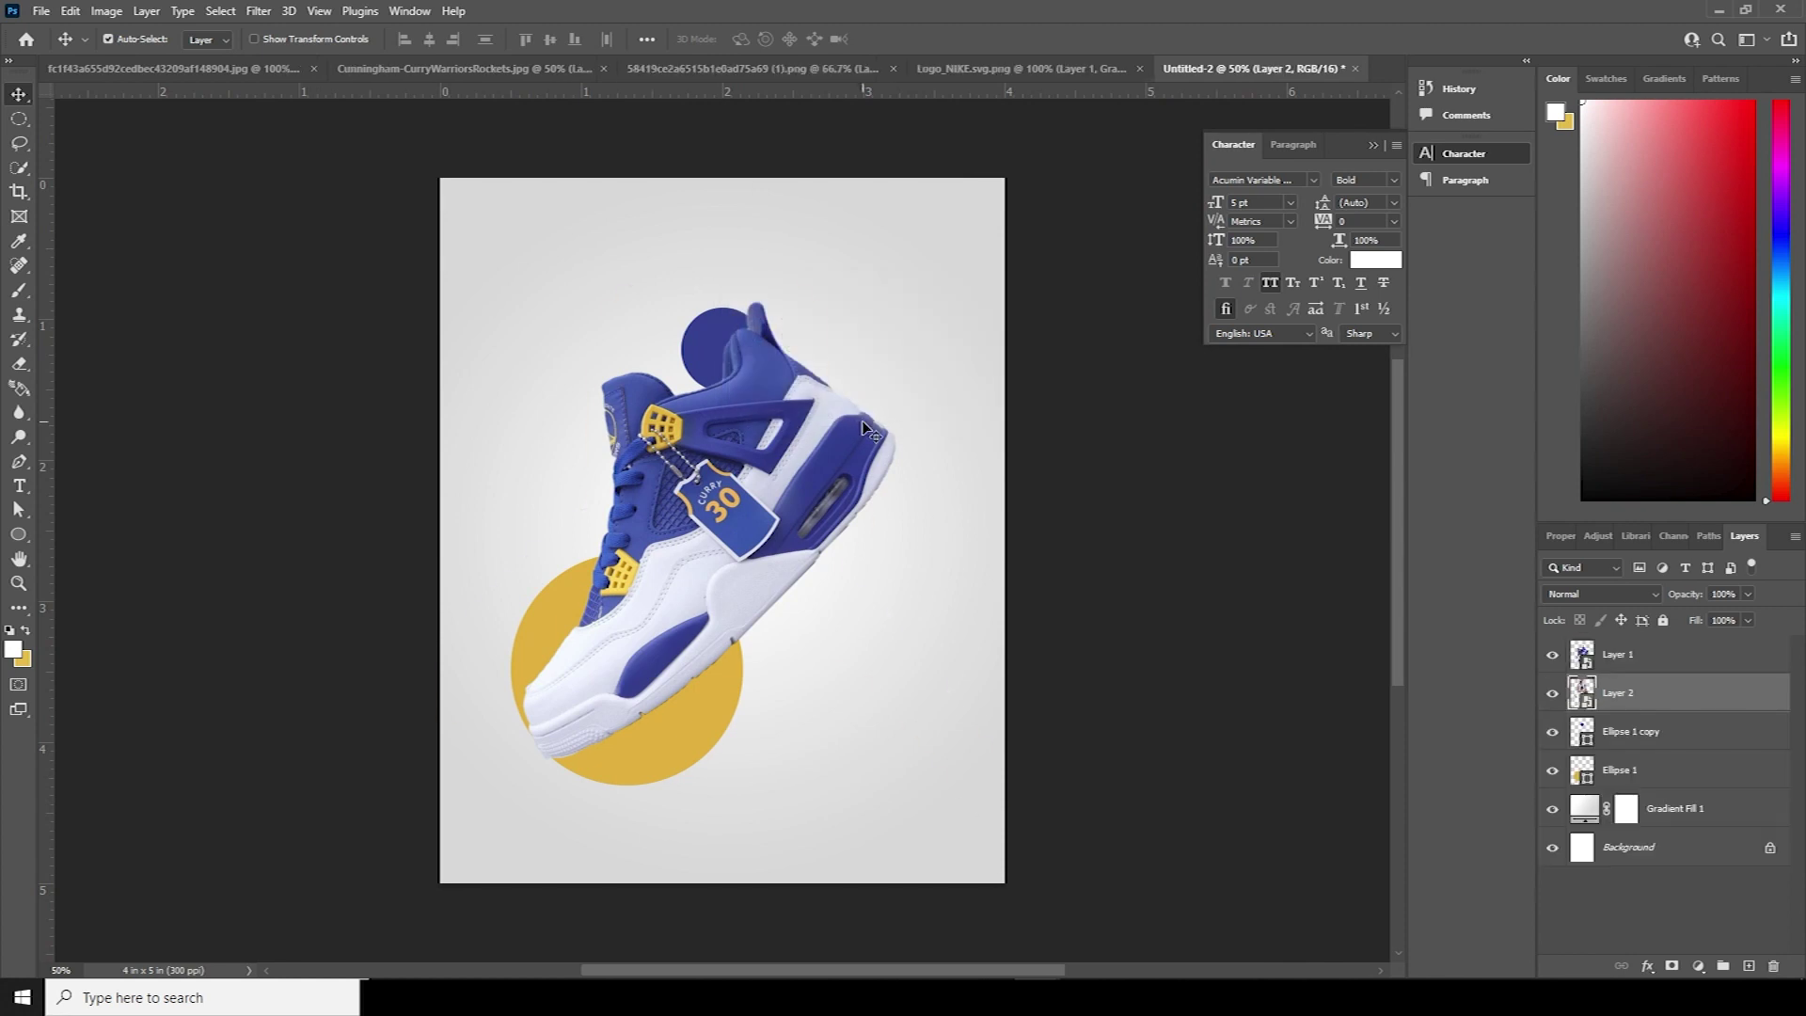
{"action": "left_click_drag", "start_coordinate": [1602, 713], "coordinate": [1608, 647]}
Step: Scale the basketball player down to fit within the canvas and position him in front of the shoe
{"action": "key", "text": "ctrl+t"}
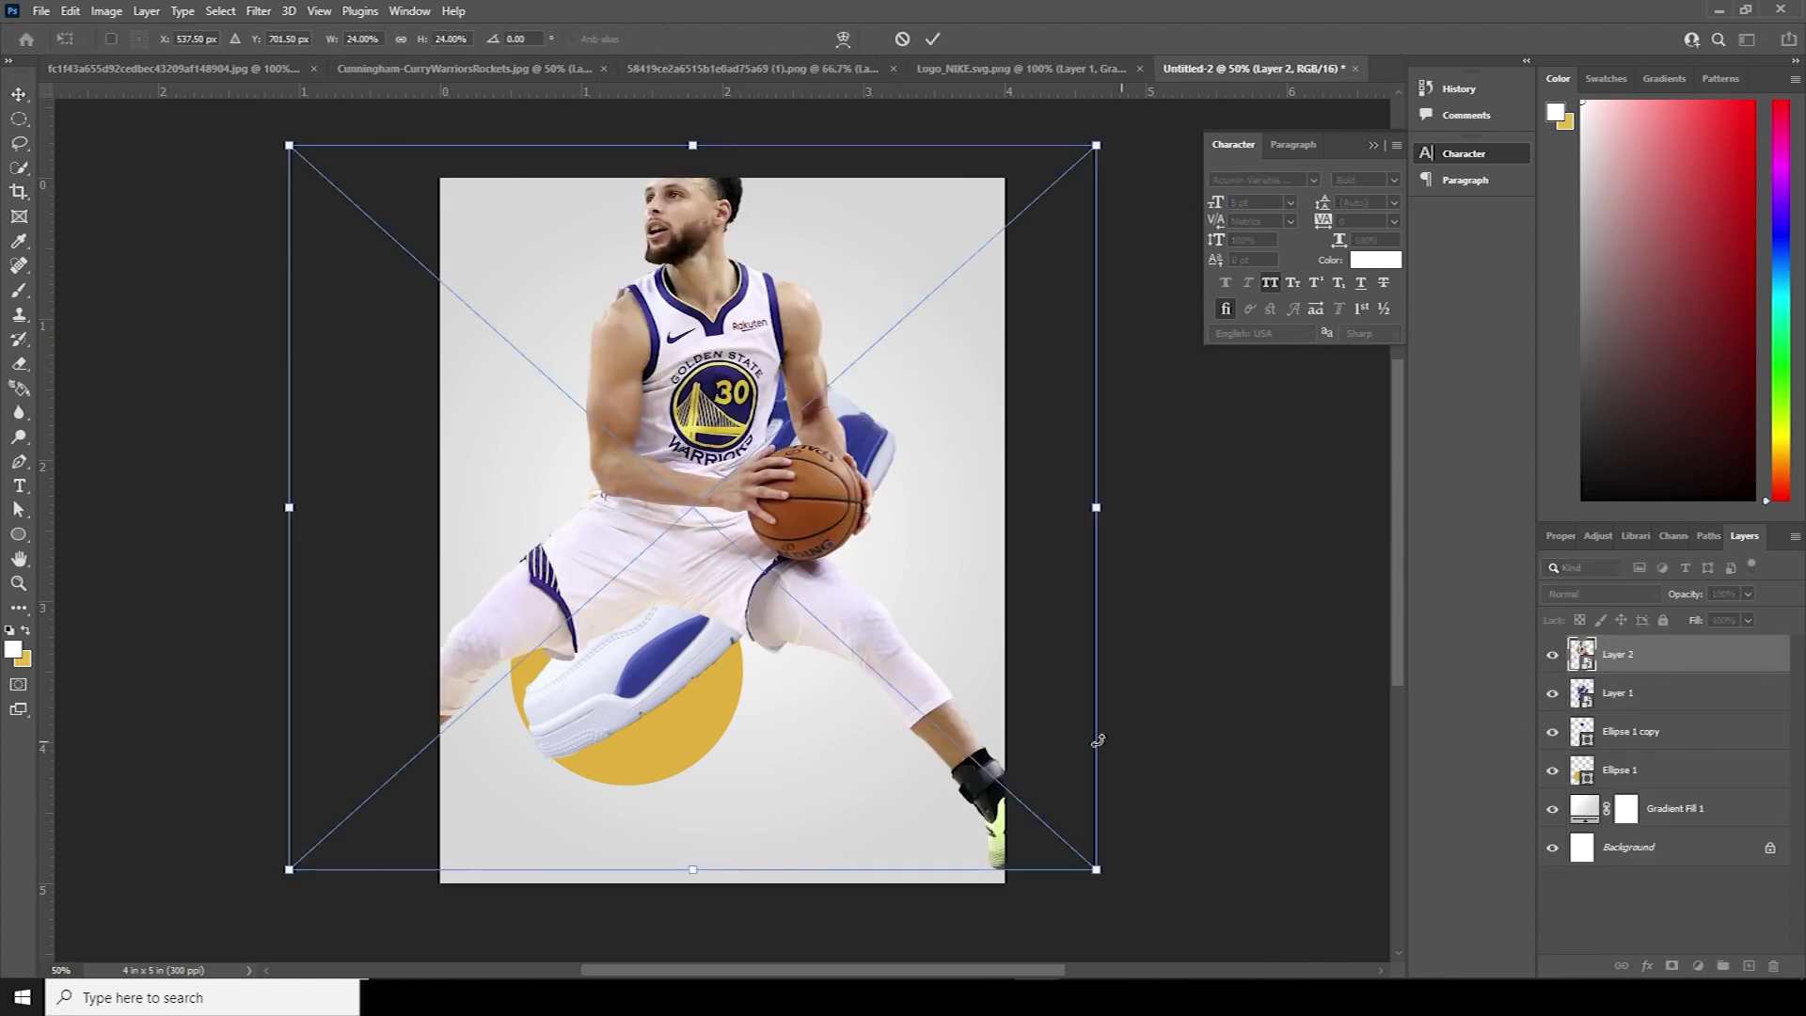
{"action": "left_click_drag", "start_coordinate": [1097, 876], "coordinate": [1011, 718]}
{"action": "left_click_drag", "start_coordinate": [909, 674], "coordinate": [990, 688]}
{"action": "left_click_drag", "start_coordinate": [875, 610], "coordinate": [870, 650]}
{"action": "left_click_drag", "start_coordinate": [981, 734], "coordinate": [986, 741]}
{"action": "key", "text": "Return"}
Step: Transform the shoe to be slightly smaller and steeper, and reposition it behind the basketball player
{"action": "left_click", "coordinate": [1588, 700]}
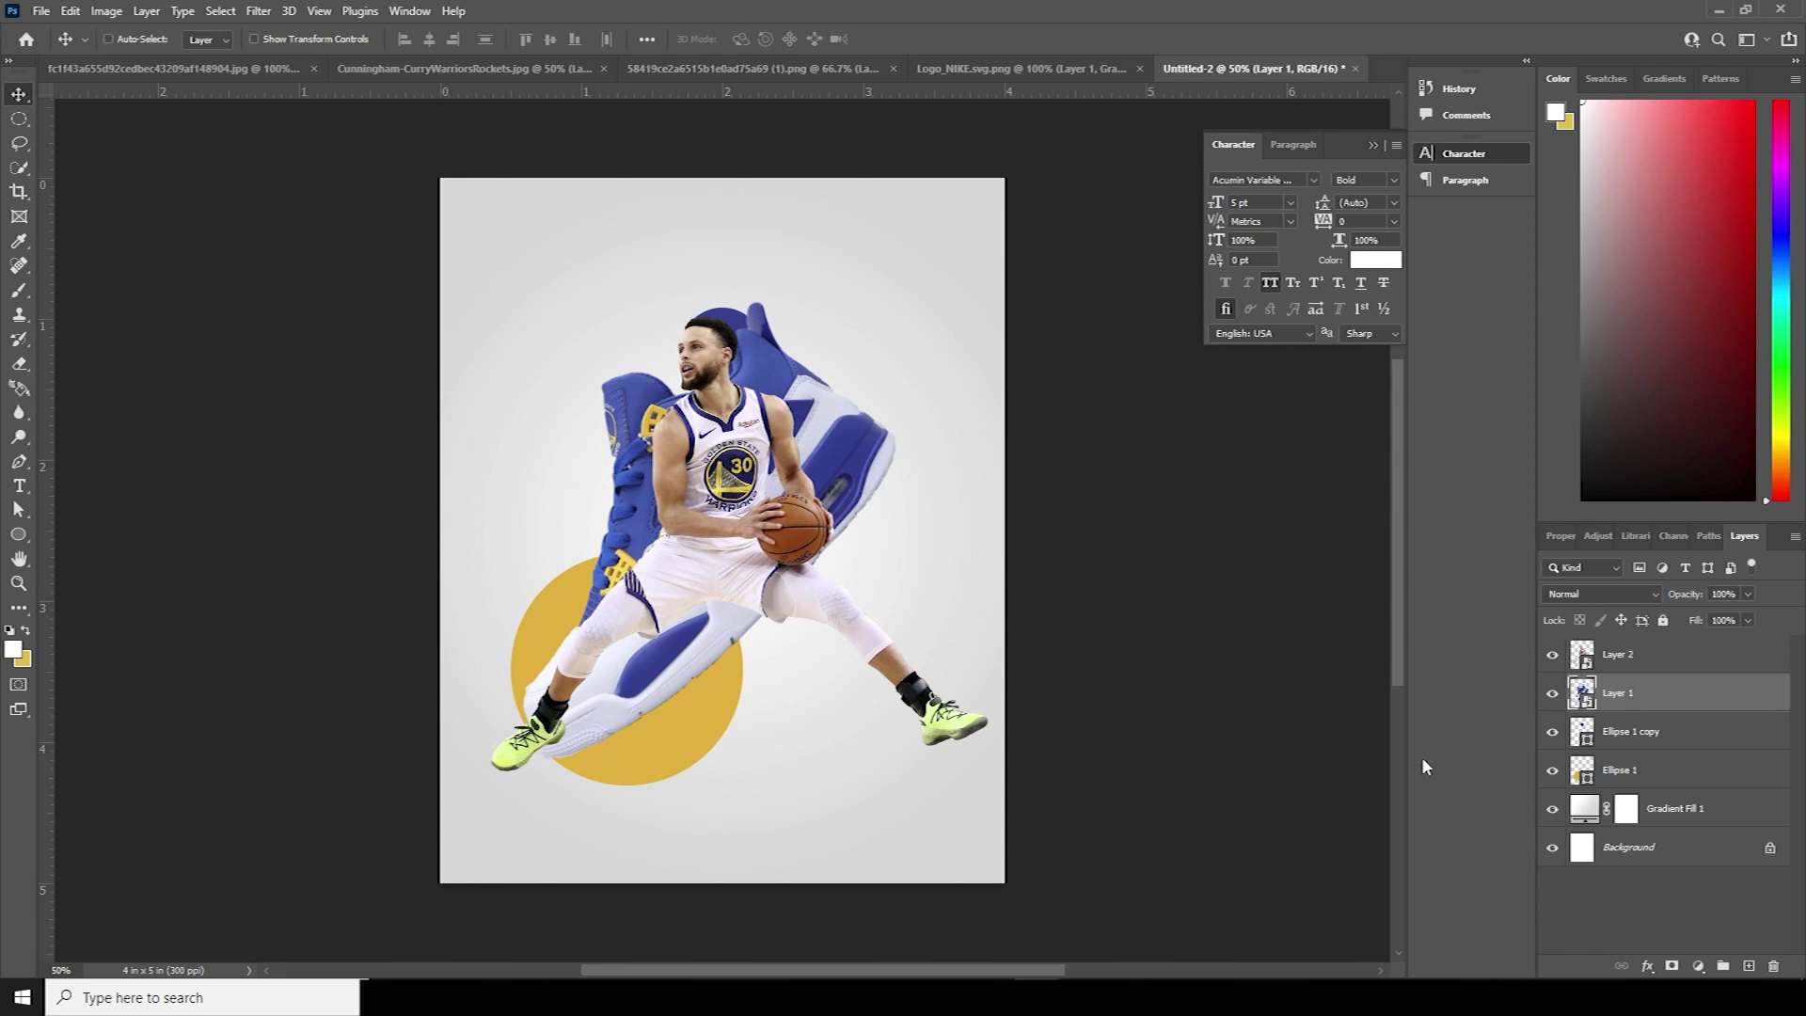
{"action": "key", "text": "ctrl+t"}
{"action": "mouse_move", "coordinate": [915, 459]}
{"action": "left_mouse_down"}
{"action": "mouse_move", "coordinate": [777, 431]}
{"action": "mouse_move", "coordinate": [777, 391]}
{"action": "mouse_move", "coordinate": [740, 444]}
{"action": "mouse_move", "coordinate": [905, 456]}
{"action": "left_mouse_up"}
{"action": "mouse_move", "coordinate": [771, 469]}
{"action": "left_mouse_down"}
{"action": "mouse_move", "coordinate": [759, 483]}
{"action": "mouse_move", "coordinate": [789, 450]}
{"action": "left_mouse_up"}
{"action": "key", "text": "Return"}
Step: Rearrange the composition with the yellow circle behind the player's legs and the blue circle beside the shoe's tongue
{"action": "left_click_drag", "start_coordinate": [625, 446], "coordinate": [639, 454]}
{"action": "left_click_drag", "start_coordinate": [702, 727], "coordinate": [888, 647]}
{"action": "left_click_drag", "start_coordinate": [712, 320], "coordinate": [548, 408]}
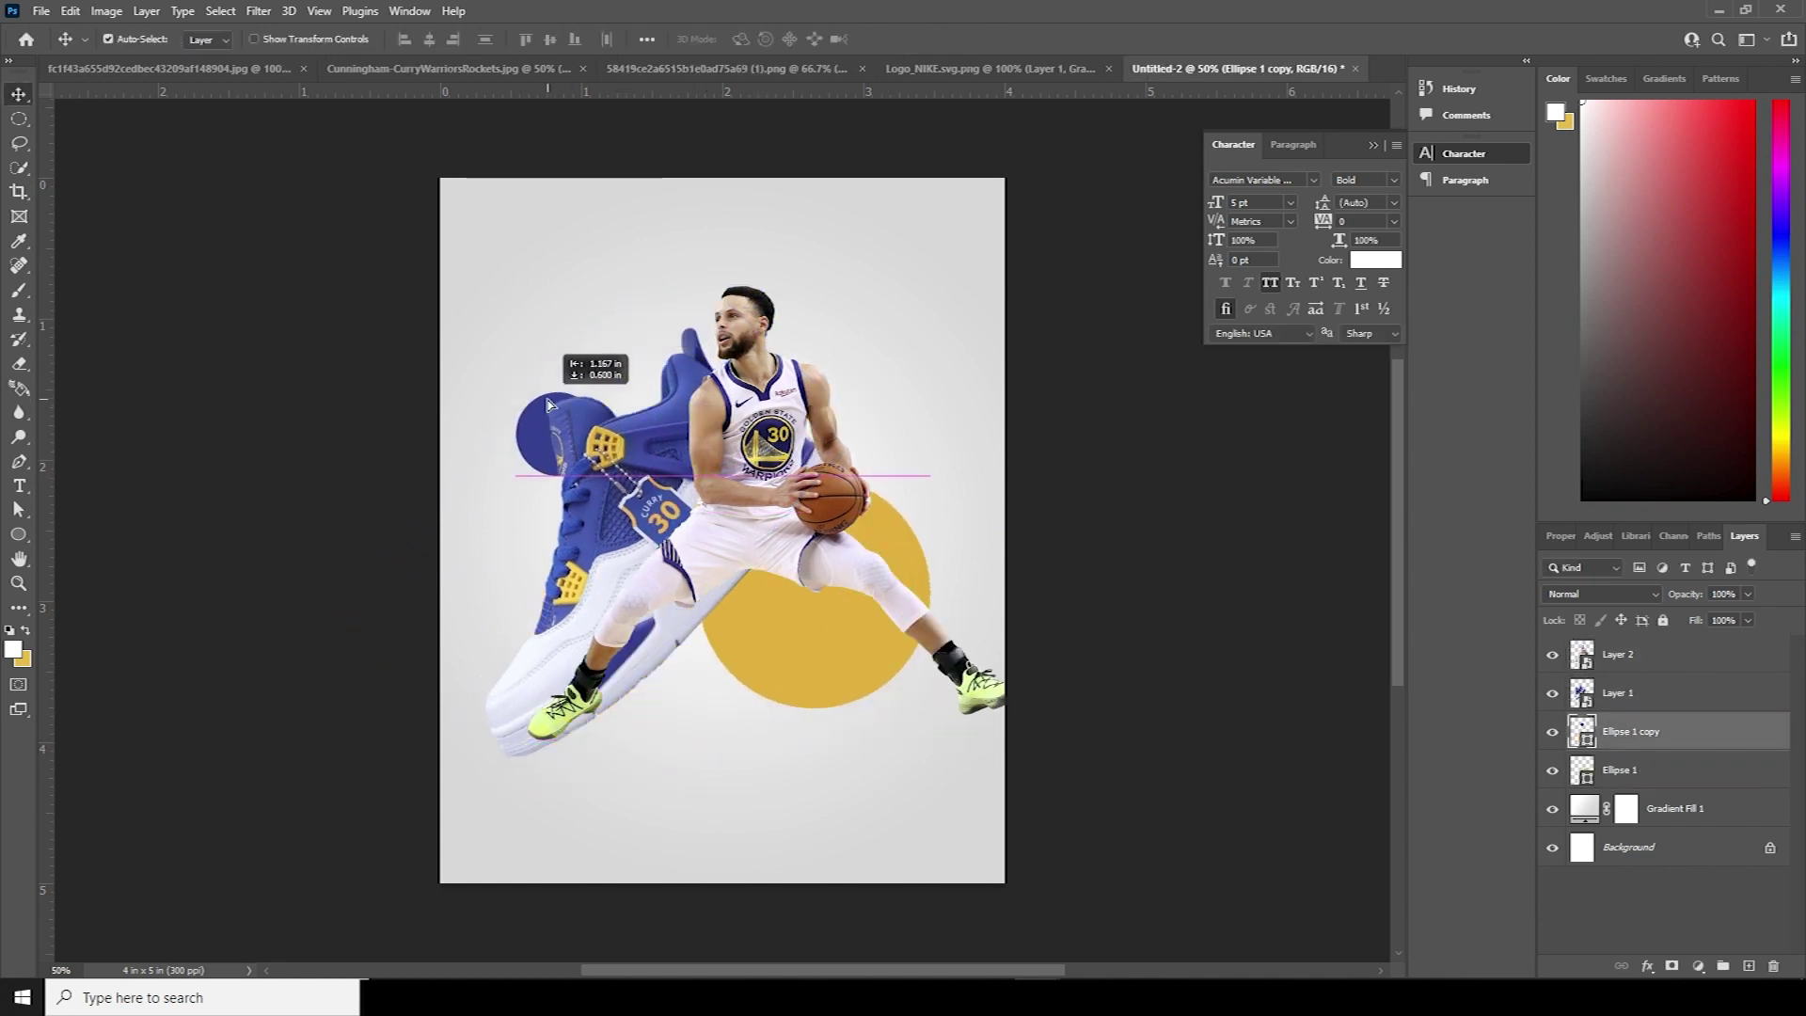
Step: Add a black Drop Shadow to the basketball player with 17% spread and slightly increased opacity
{"action": "left_click", "coordinate": [952, 660]}
{"action": "left_click", "coordinate": [1647, 966]}
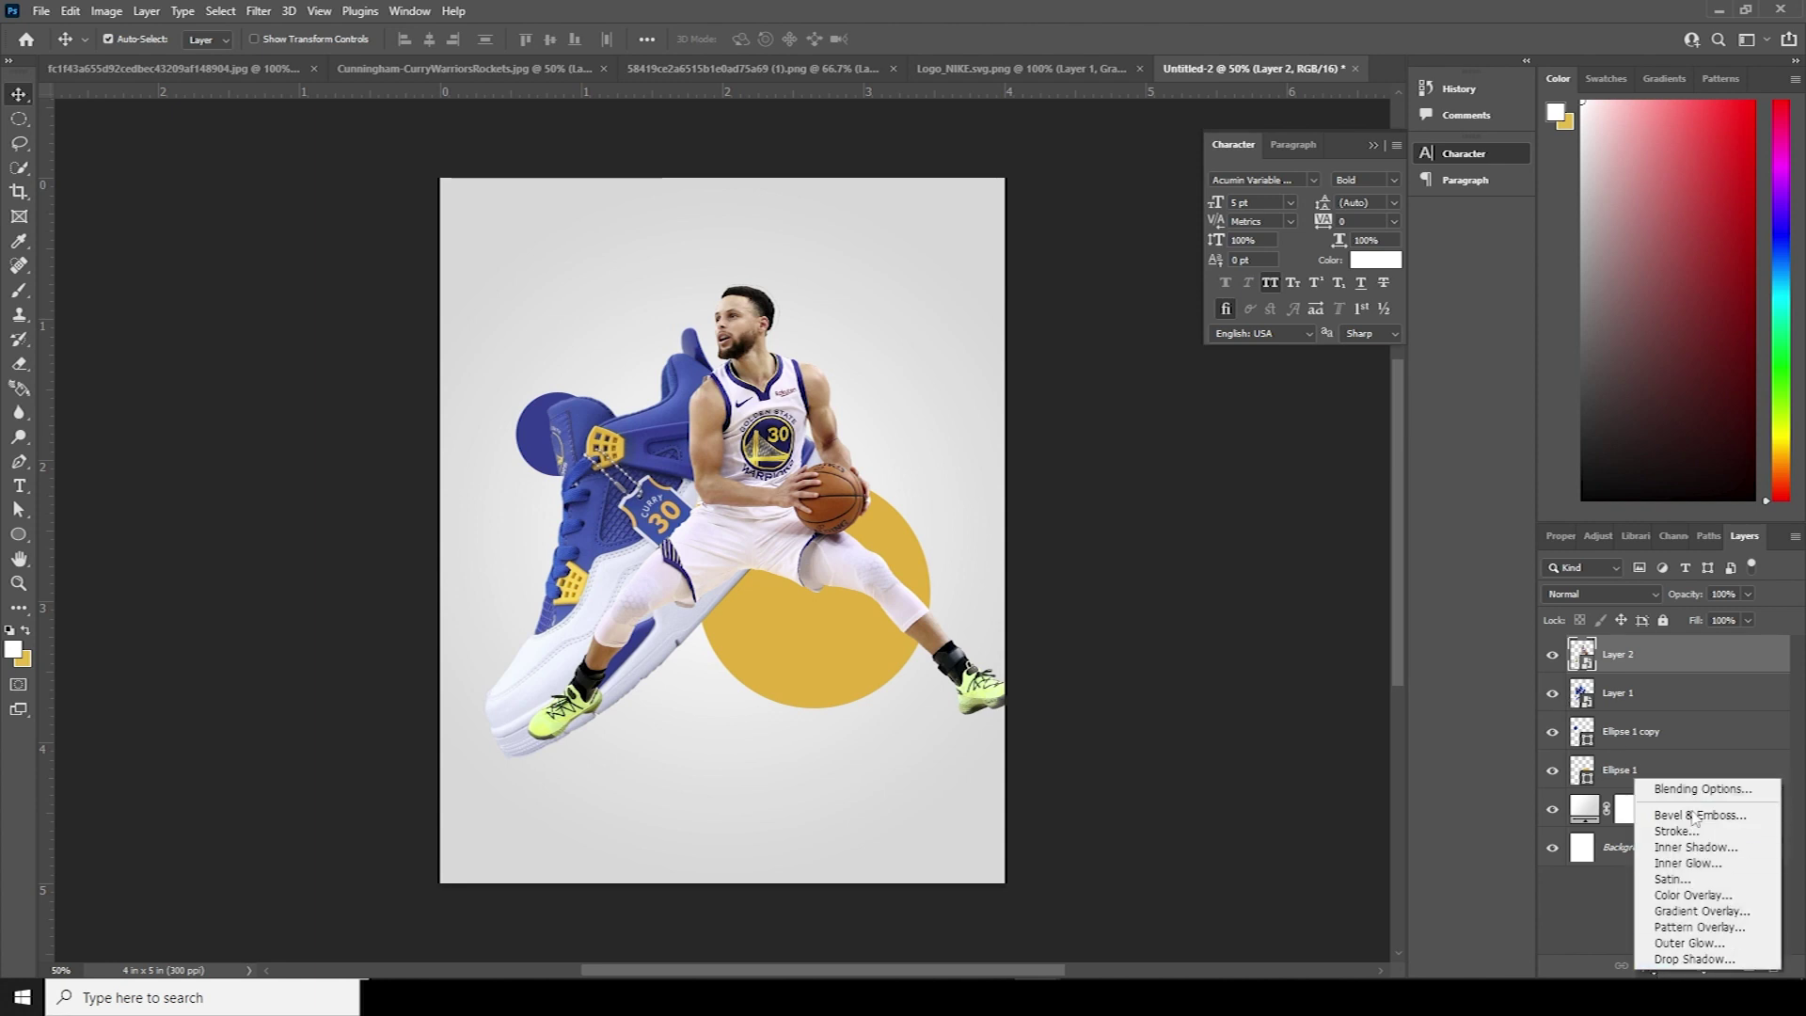
{"action": "left_click", "coordinate": [1695, 958]}
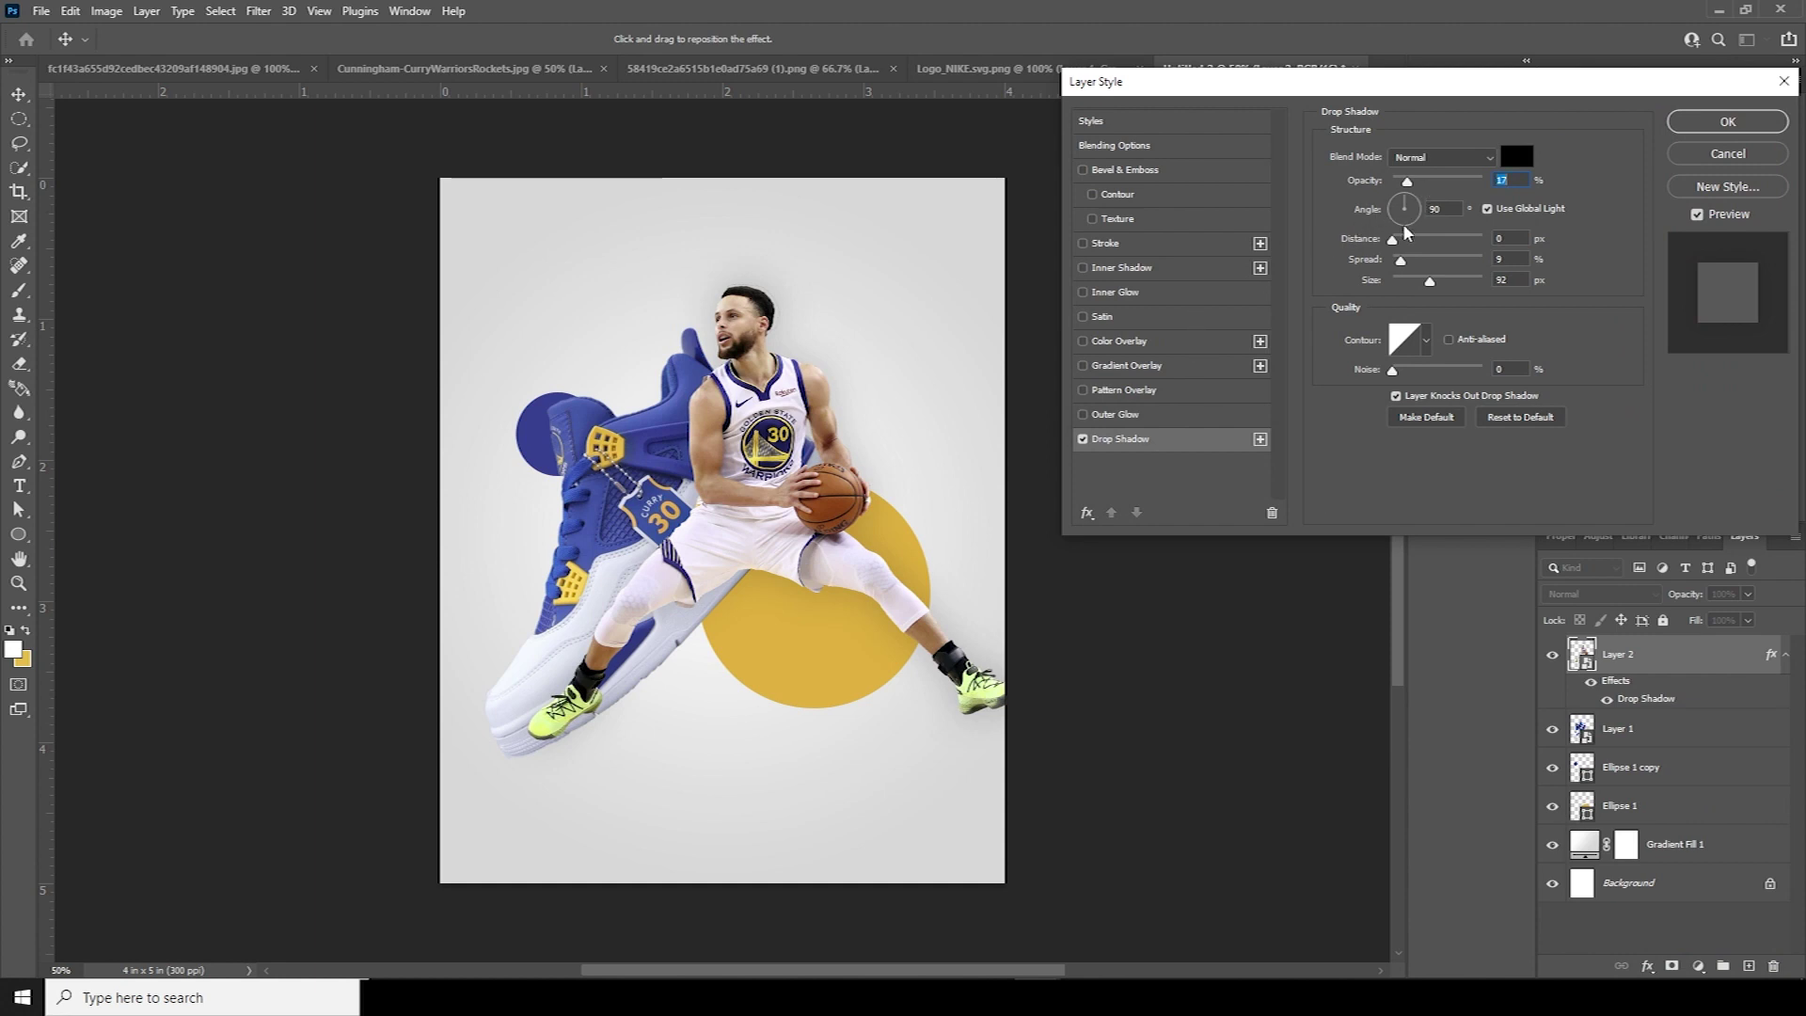
{"action": "left_click", "coordinate": [1517, 156]}
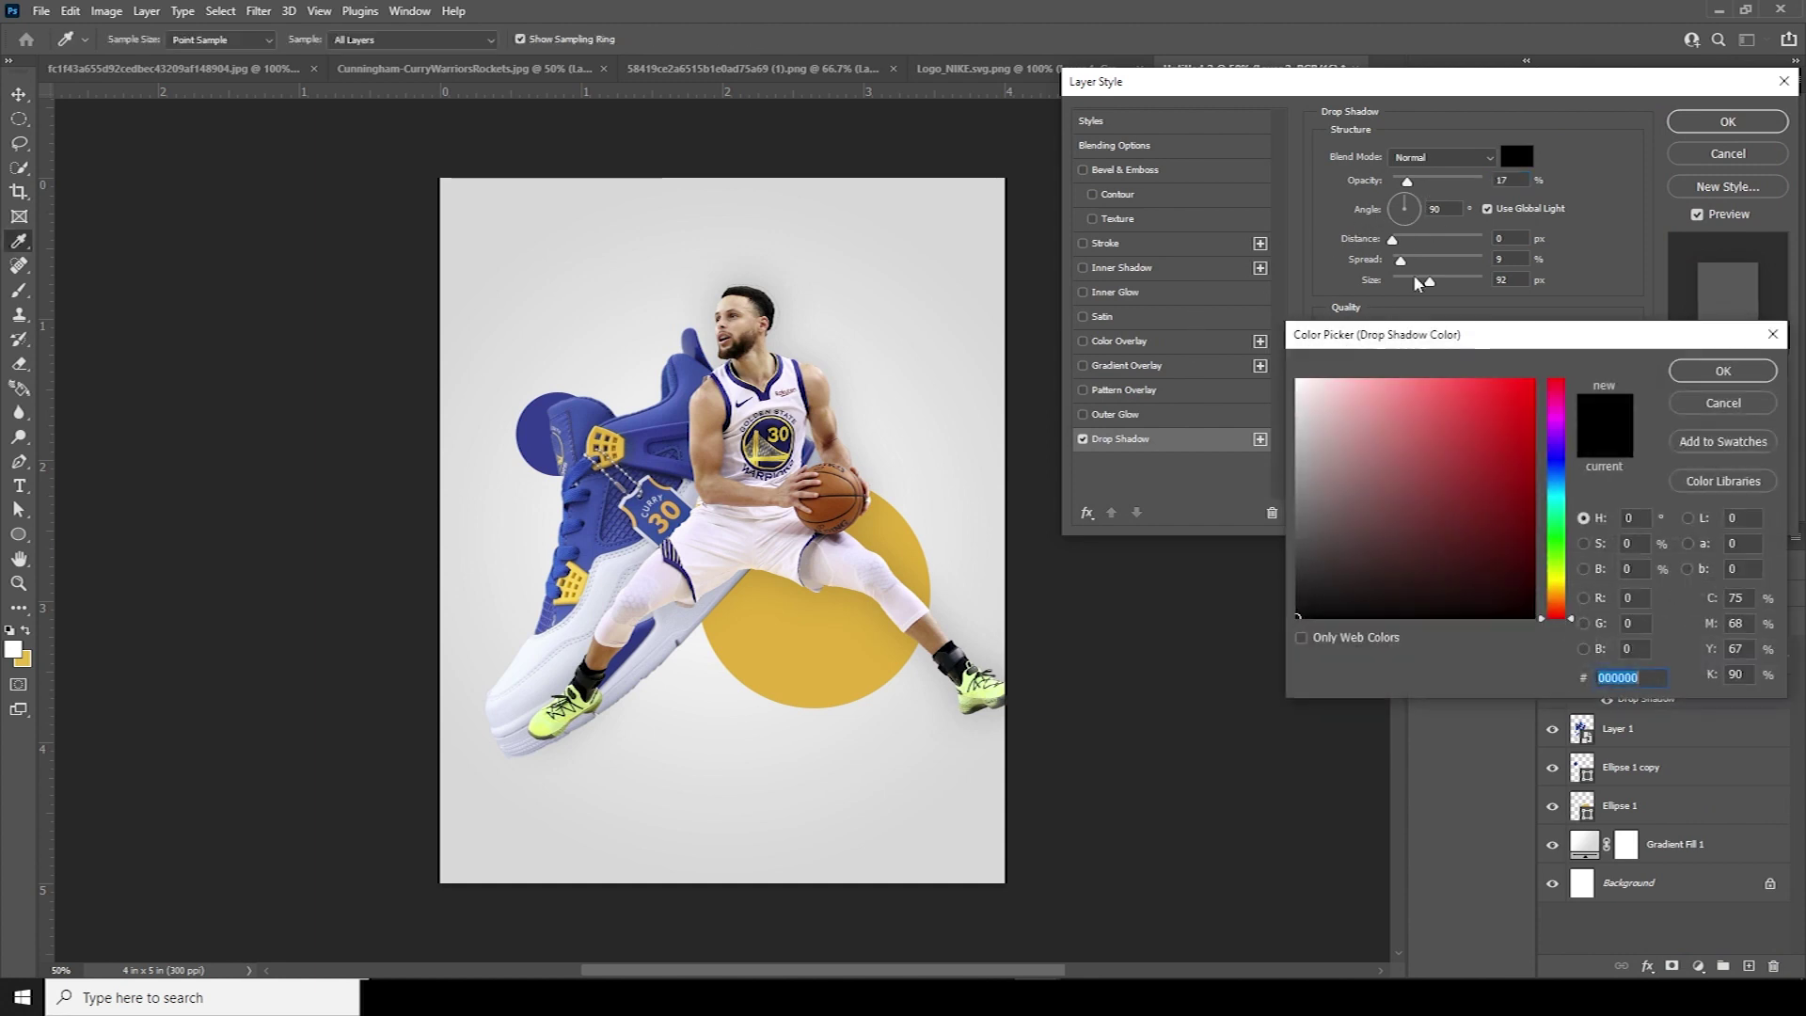
{"action": "left_click", "coordinate": [1691, 374]}
{"action": "left_click_drag", "start_coordinate": [1400, 261], "coordinate": [1409, 261]}
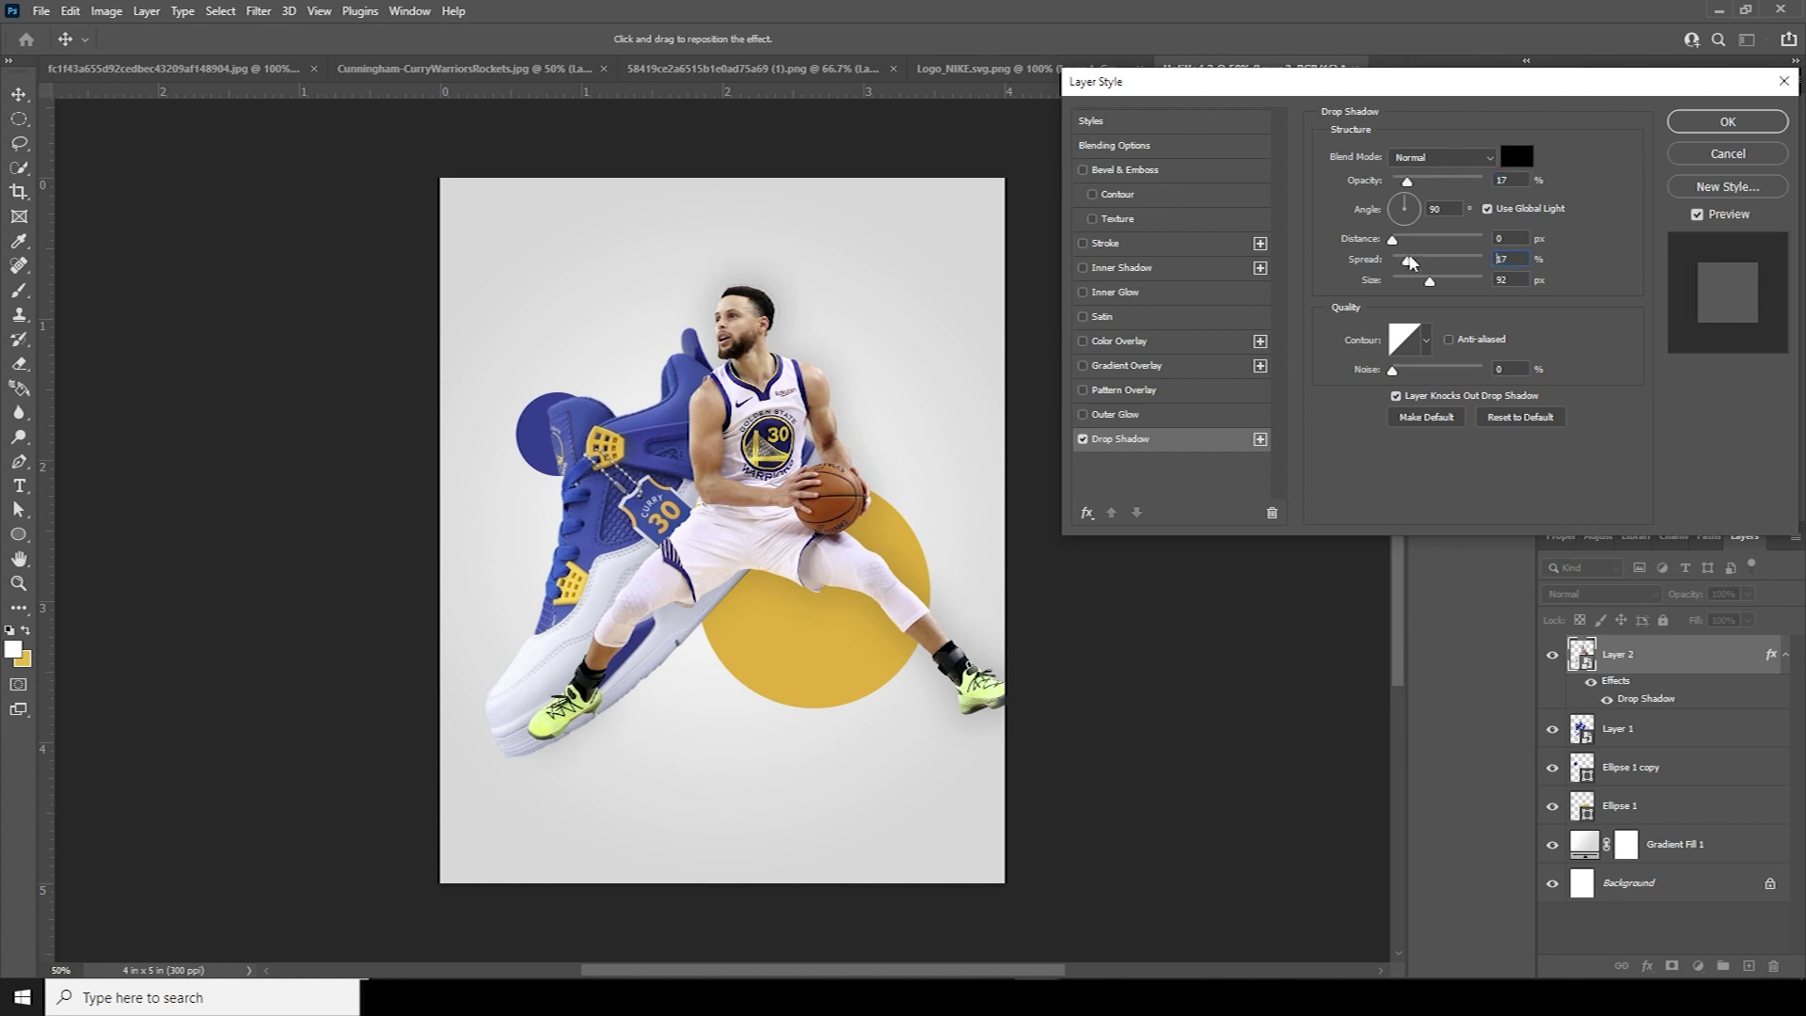
{"action": "left_click_drag", "start_coordinate": [1407, 181], "coordinate": [1411, 181]}
{"action": "left_click", "coordinate": [1728, 122]}
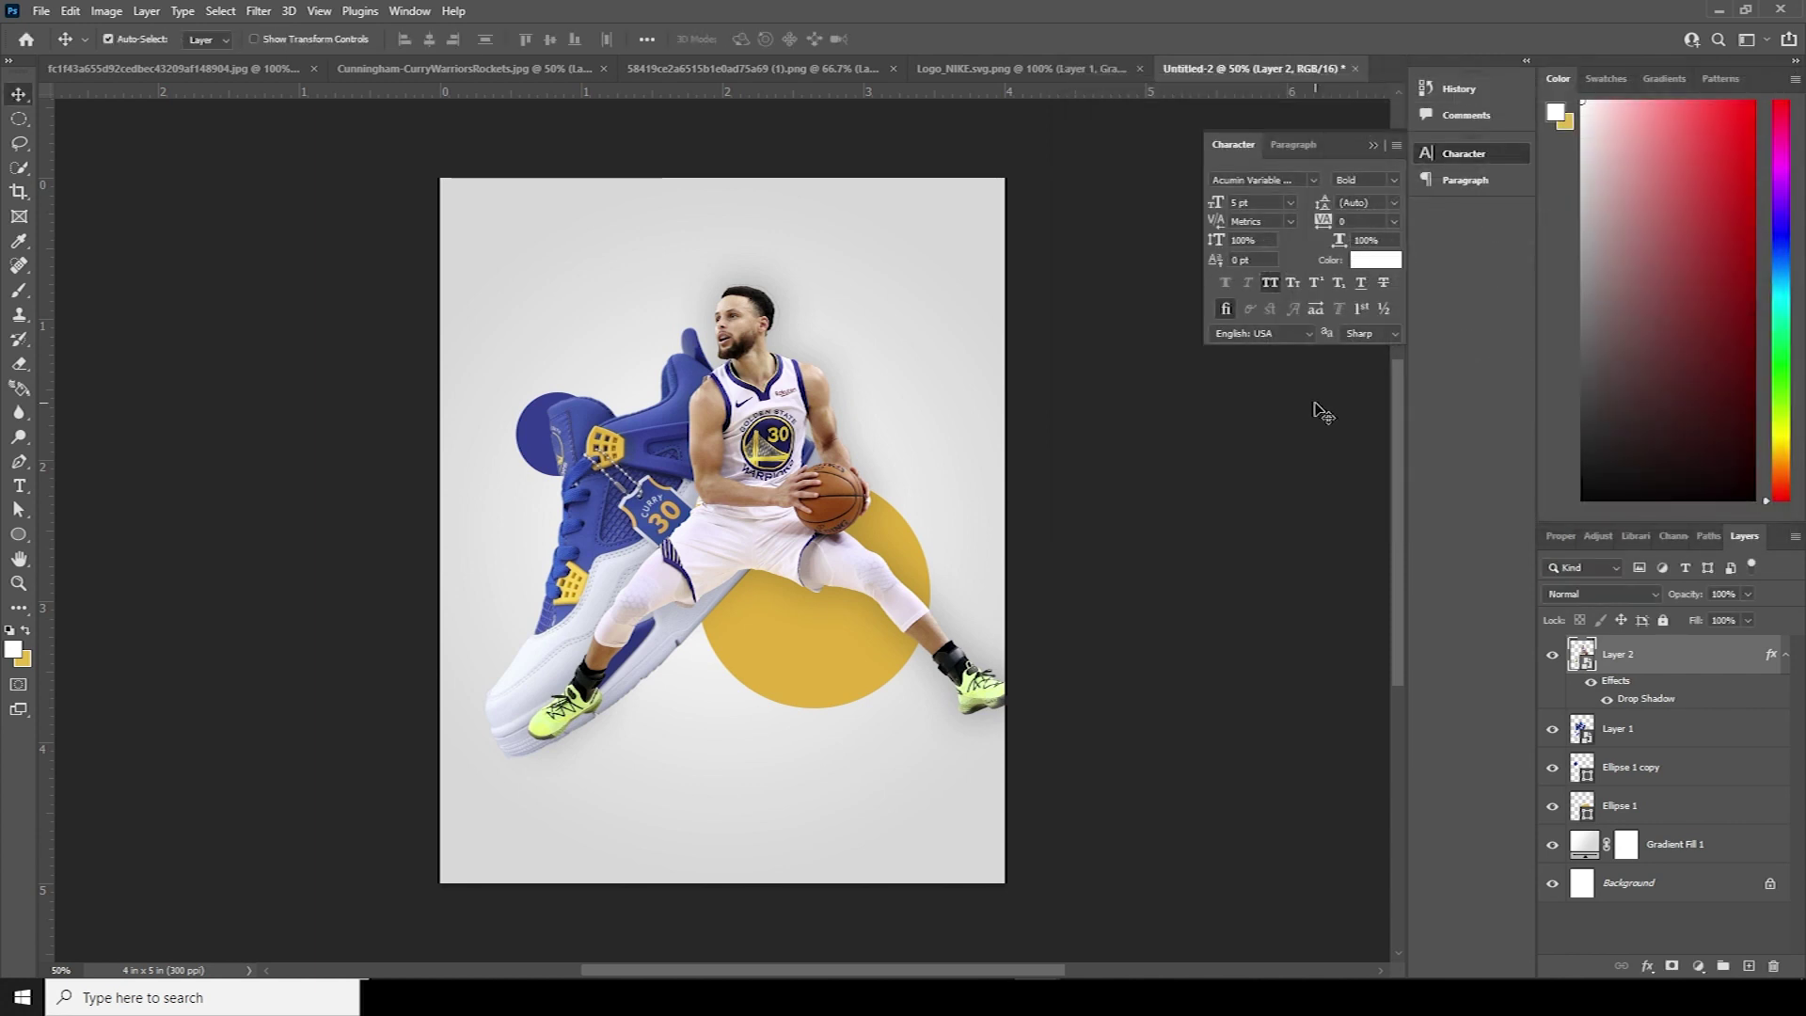
Step: Add a black Drop Shadow with 10% opacity to the shoe
{"action": "left_click", "coordinate": [656, 461]}
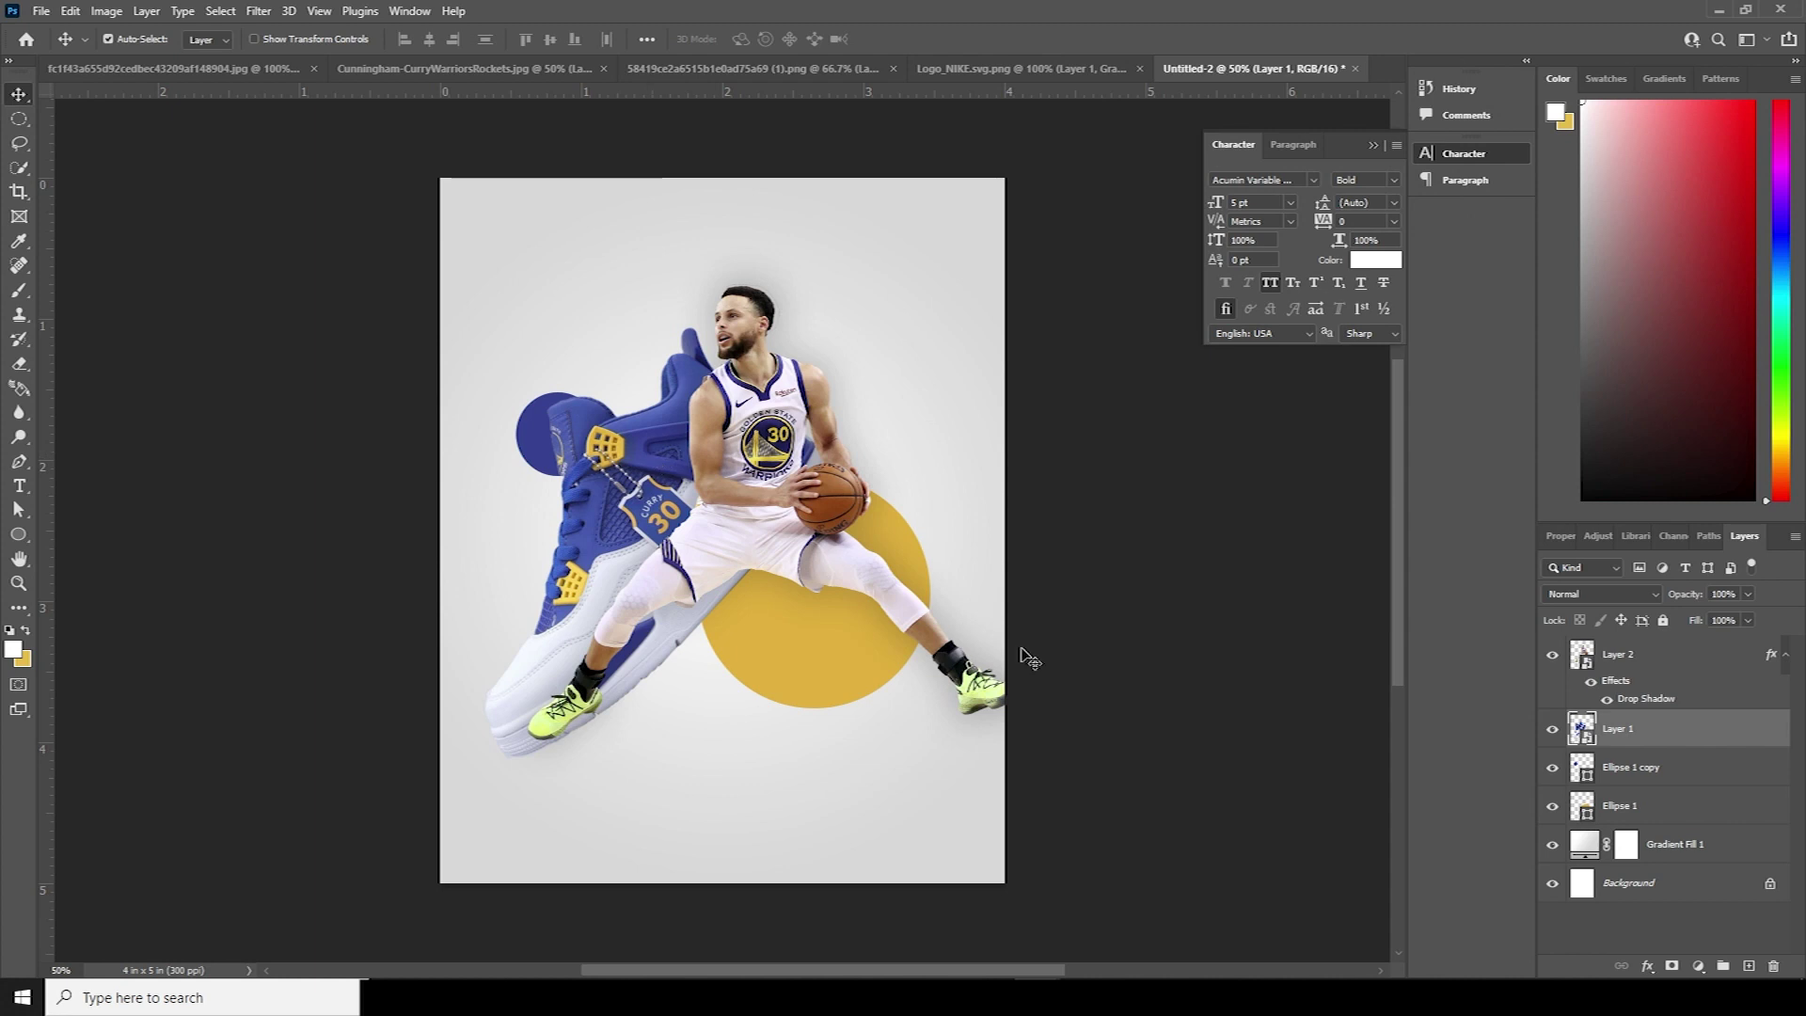
{"action": "left_click", "coordinate": [1646, 967]}
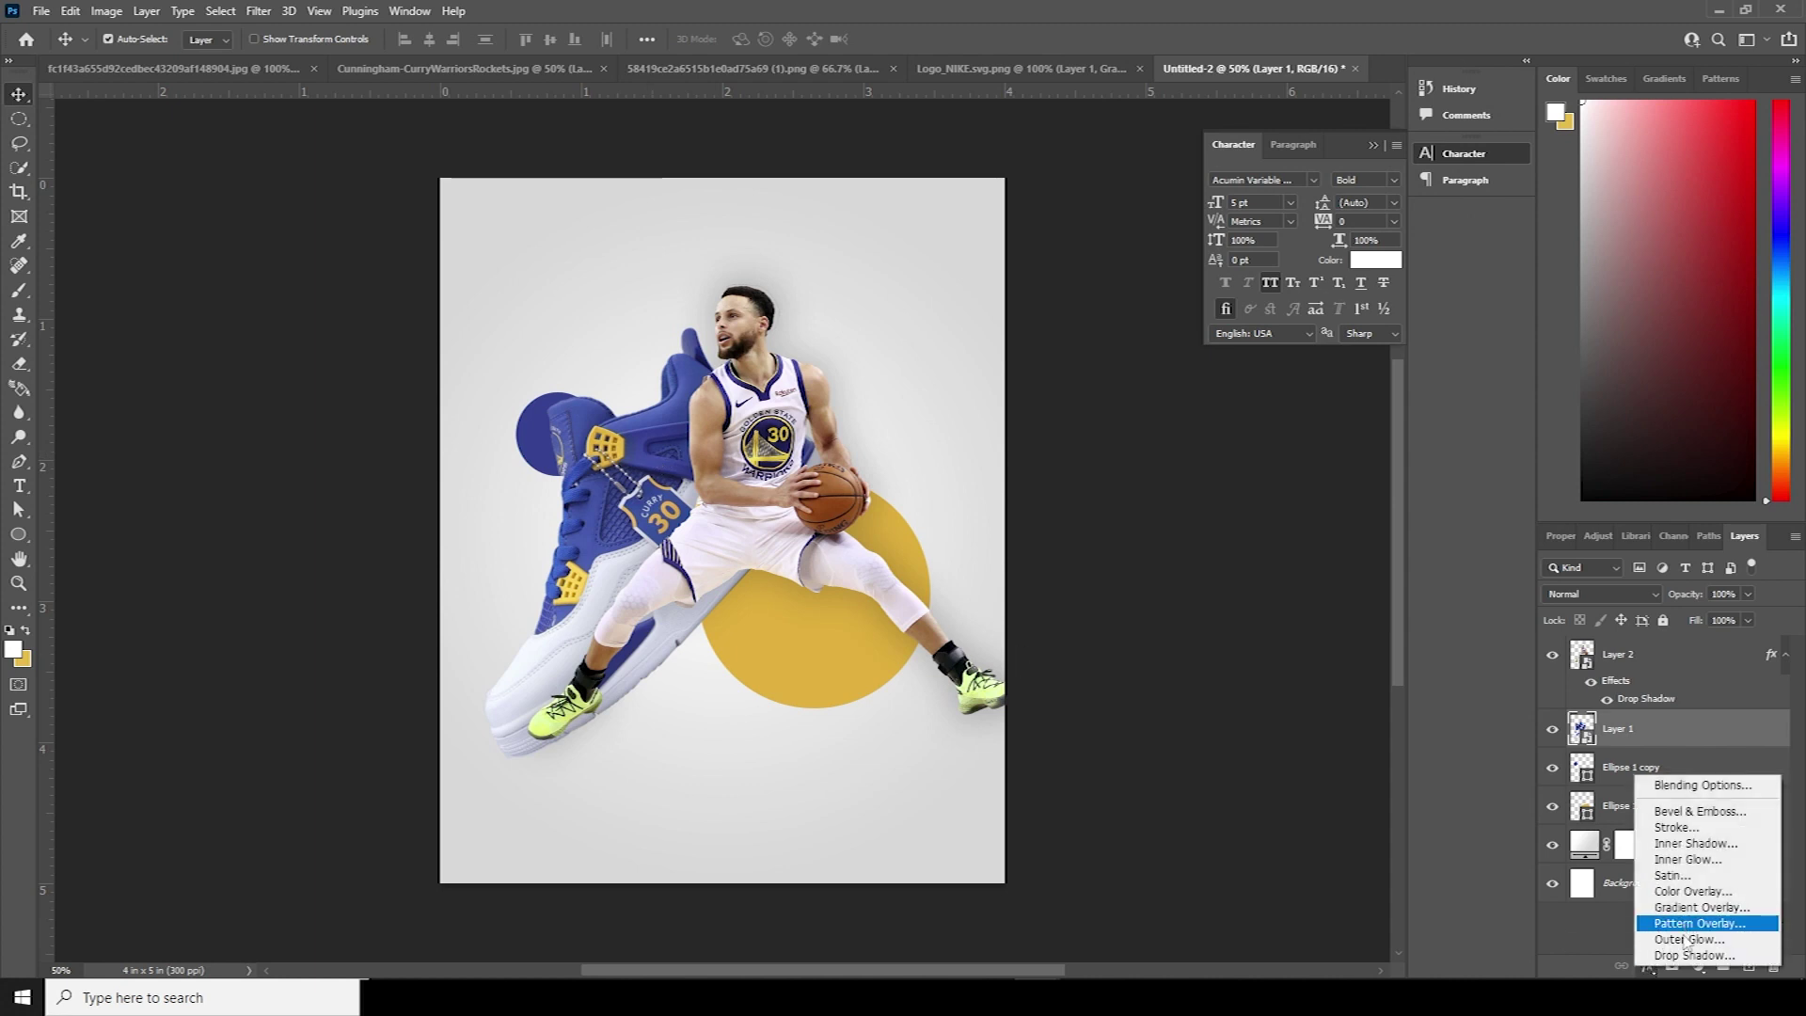
{"action": "left_click", "coordinate": [1693, 955]}
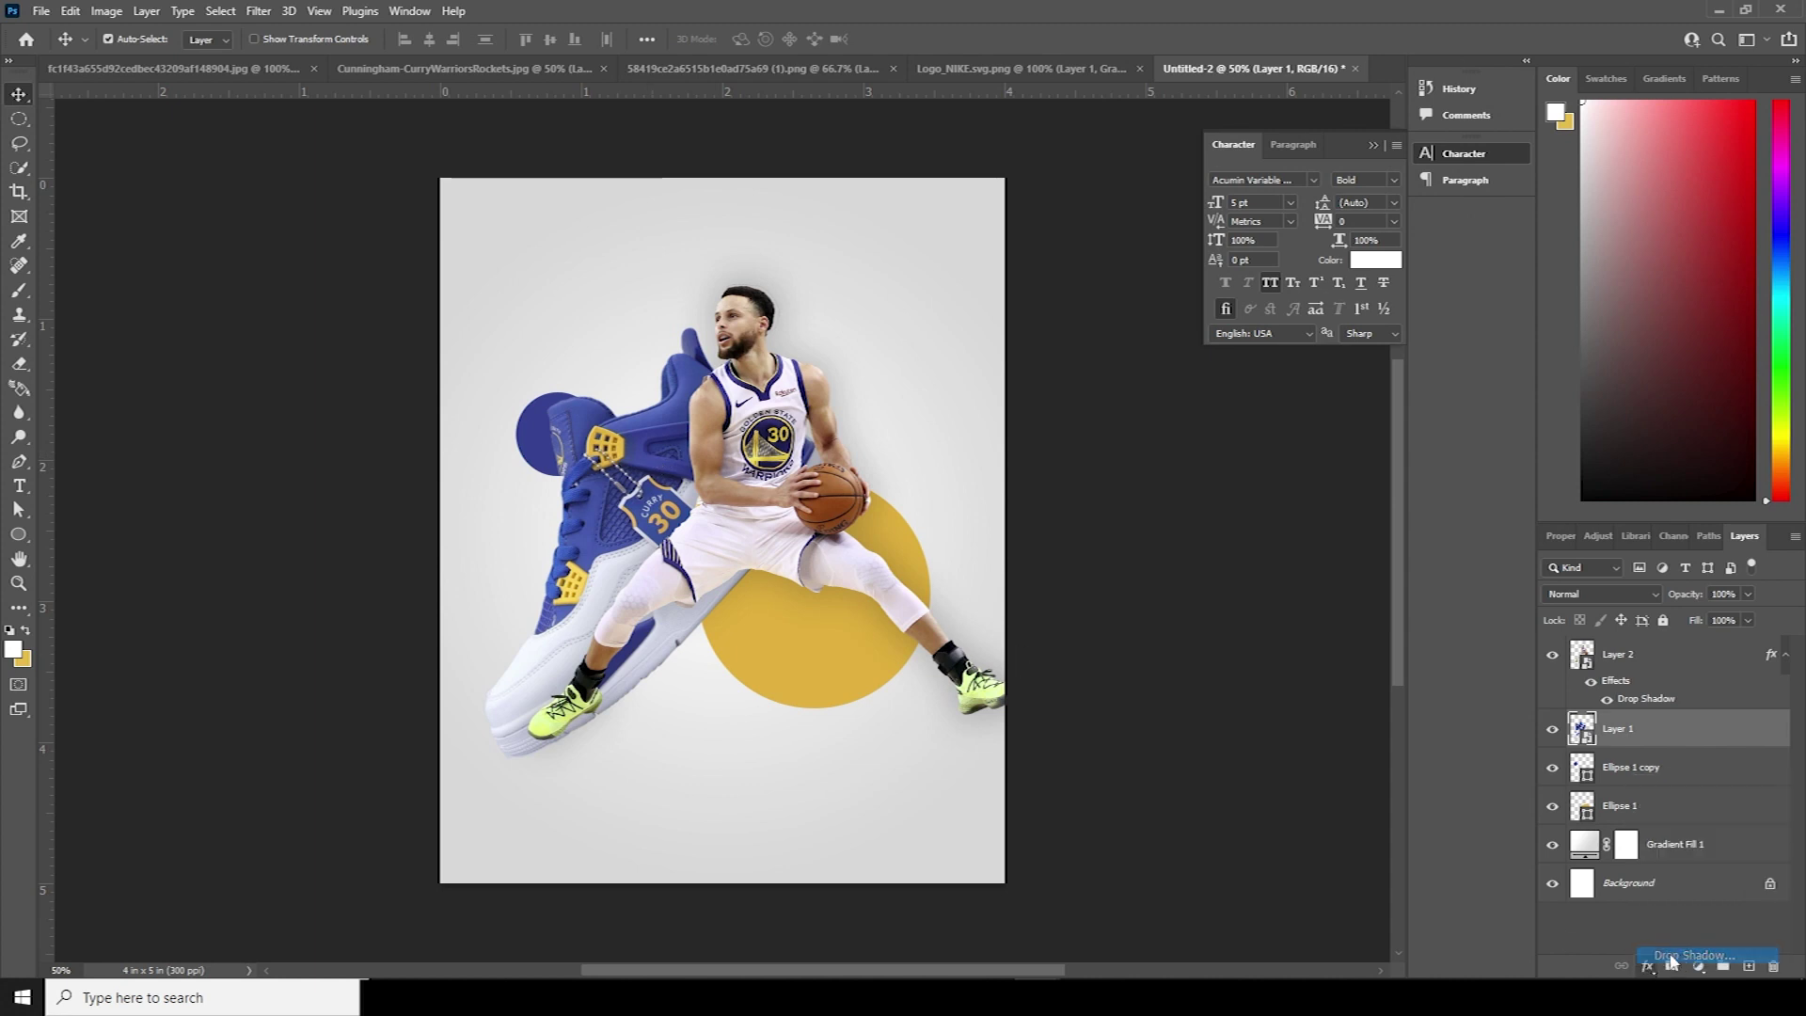
{"action": "left_click_drag", "start_coordinate": [1408, 181], "coordinate": [1400, 179]}
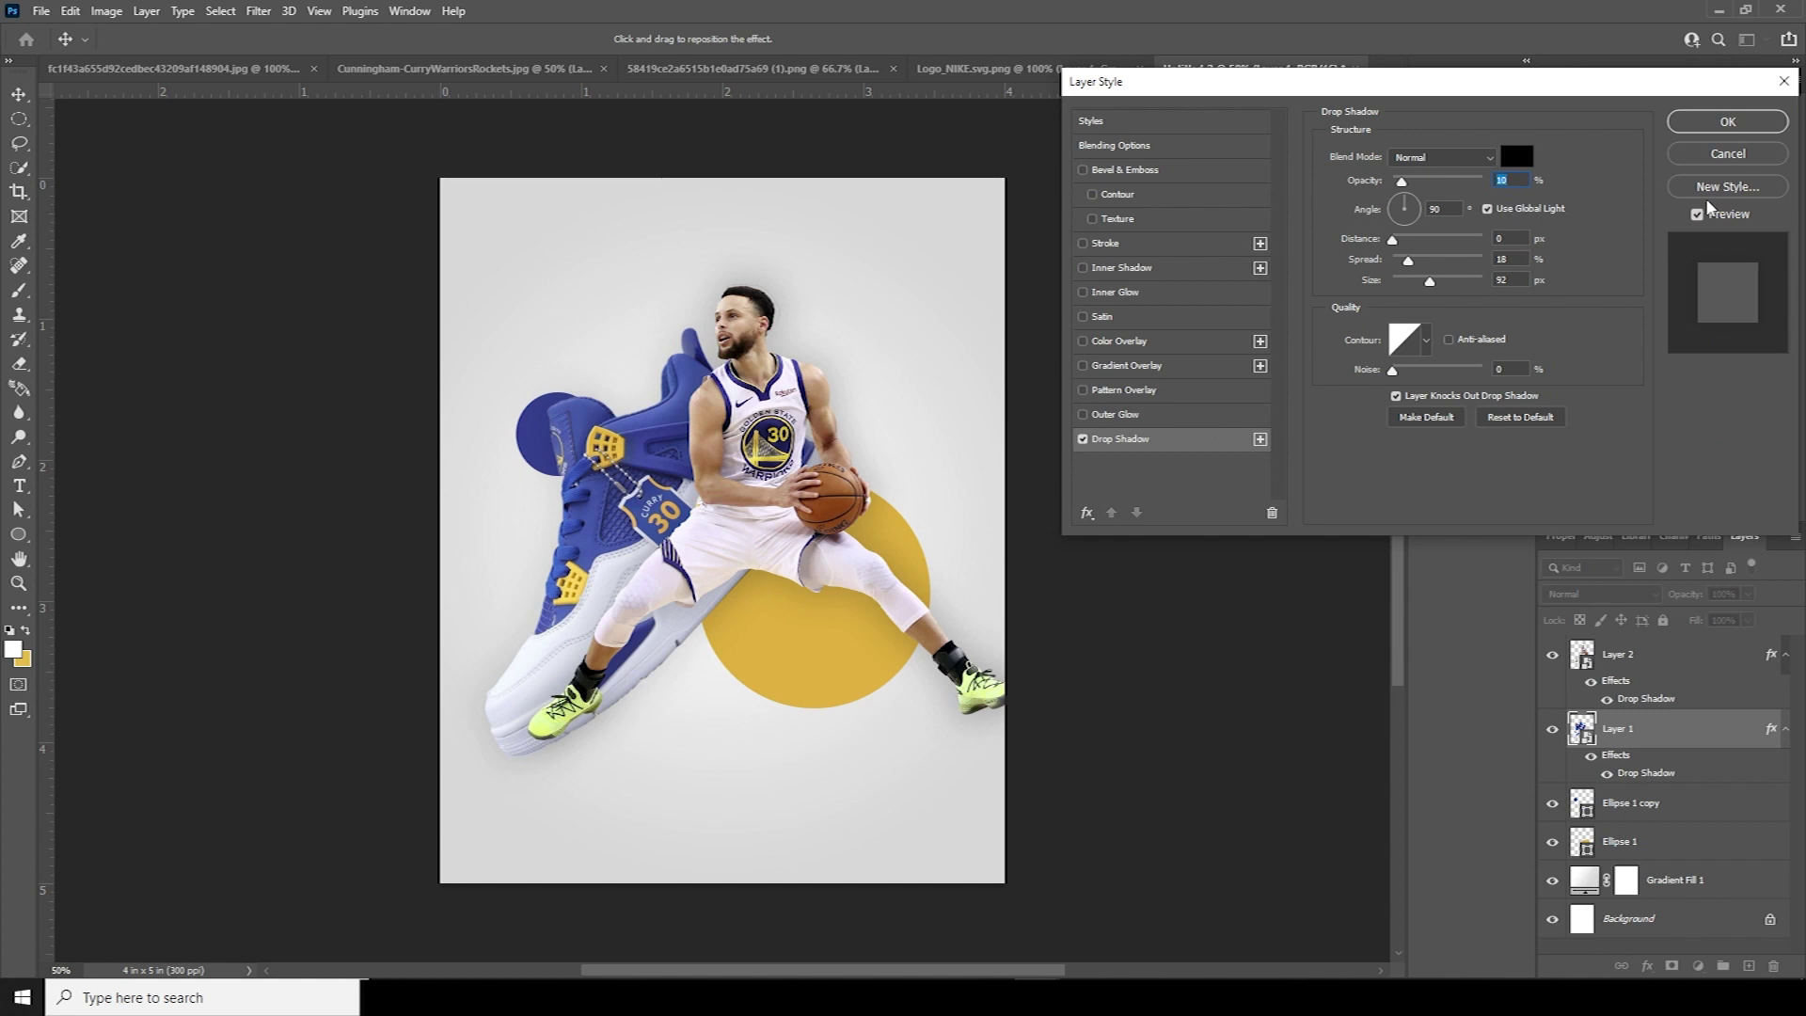
{"action": "left_click", "coordinate": [1728, 121]}
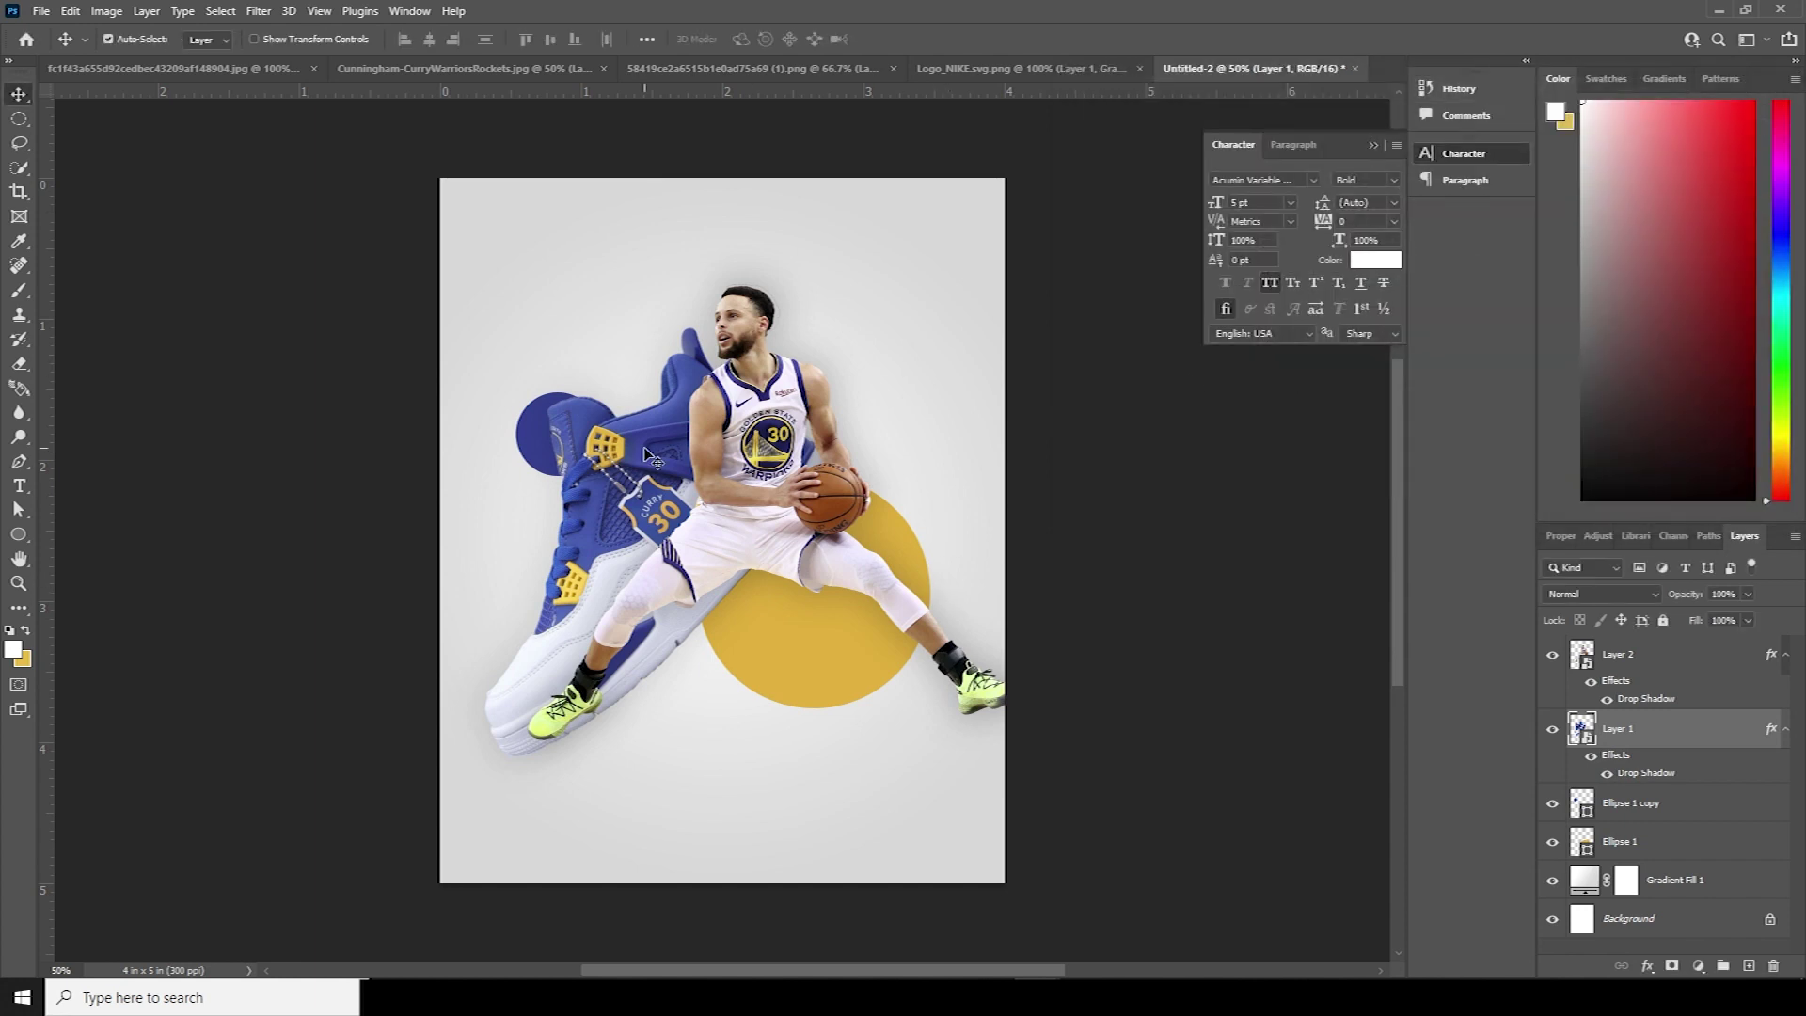
Step: Tighten the composition by shifting the shoe and both circles upward and inward and moving the basketball player slightly lower
{"action": "left_click_drag", "start_coordinate": [659, 458], "coordinate": [668, 430]}
{"action": "left_click_drag", "start_coordinate": [780, 638], "coordinate": [761, 604]}
{"action": "left_click_drag", "start_coordinate": [559, 455], "coordinate": [570, 449]}
{"action": "left_click_drag", "start_coordinate": [778, 477], "coordinate": [768, 495]}
Step: Rotate the shoe slightly steeper behind the basketball player and fine-tune the player's position
{"action": "left_click_drag", "start_coordinate": [637, 463], "coordinate": [630, 487]}
{"action": "key", "text": "ctrl+t"}
{"action": "left_click_drag", "start_coordinate": [845, 458], "coordinate": [873, 449]}
{"action": "left_click_drag", "start_coordinate": [826, 440], "coordinate": [839, 432]}
{"action": "key", "text": "Return"}
{"action": "left_click_drag", "start_coordinate": [772, 522], "coordinate": [773, 523]}
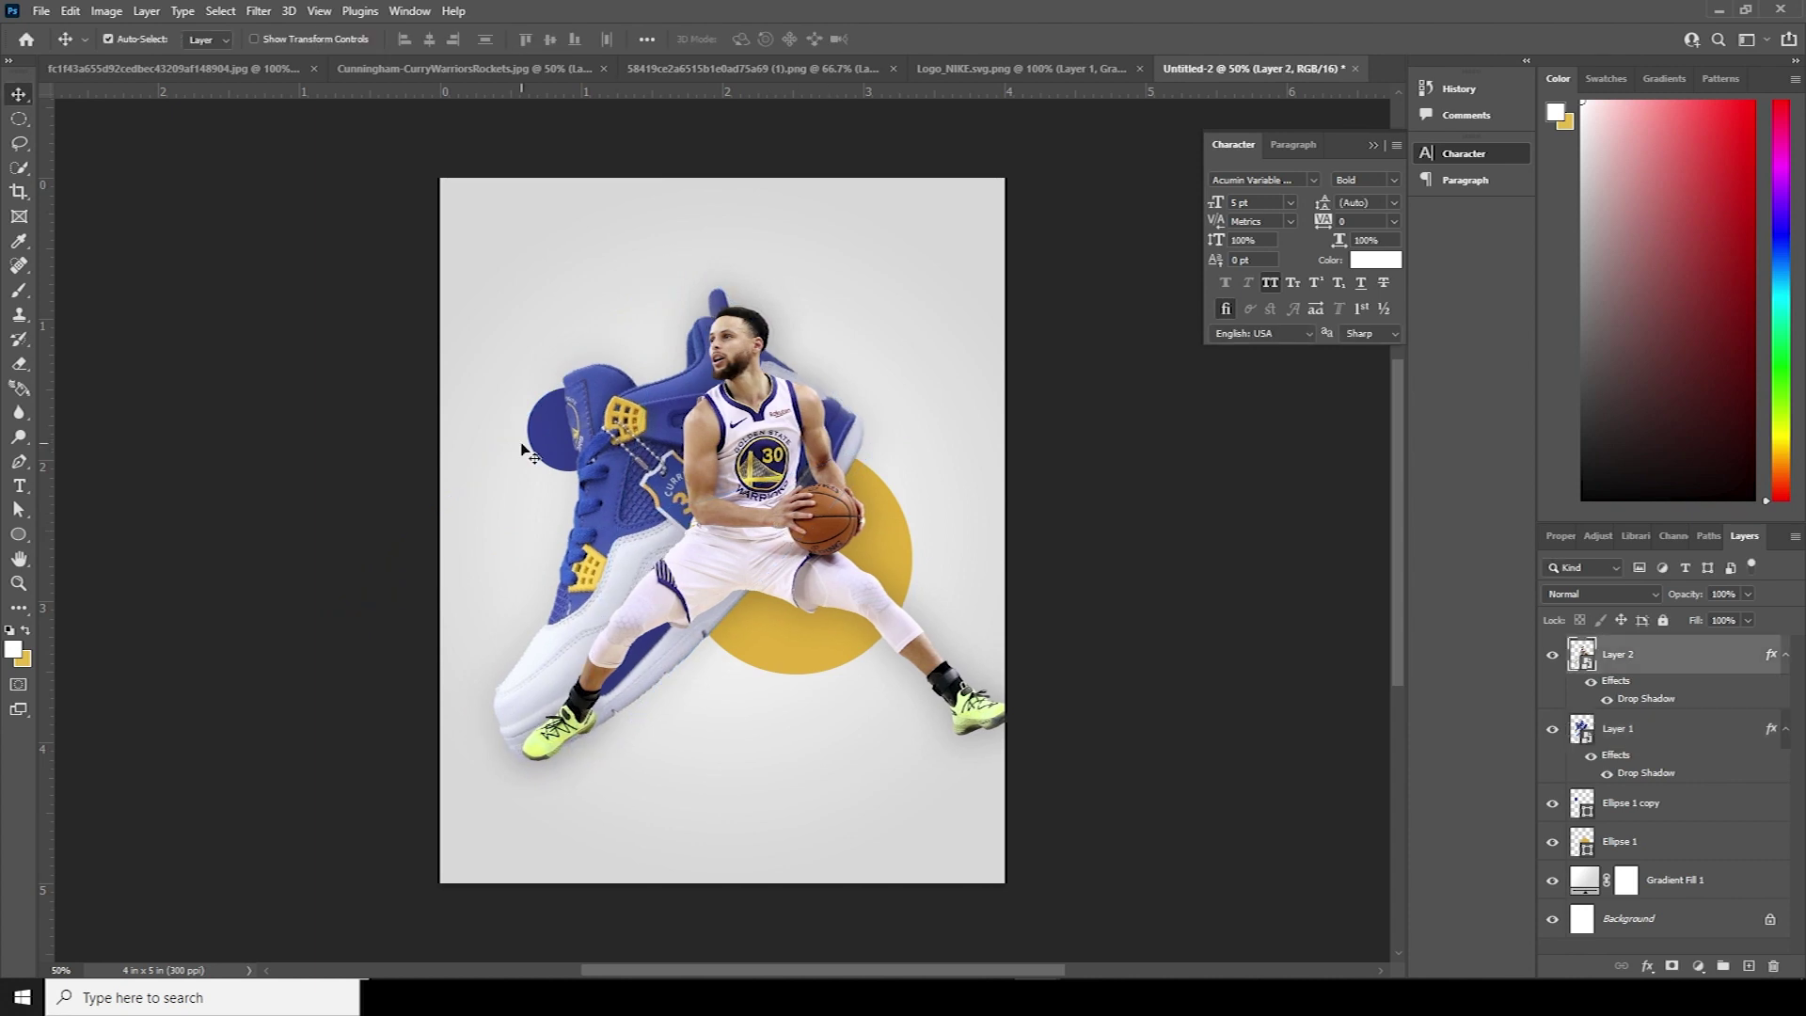
Step: Draw a white triangle about 222 by 192 px above the player's shoulder on the ball side
{"action": "left_click_drag", "start_coordinate": [18, 535], "coordinate": [106, 574]}
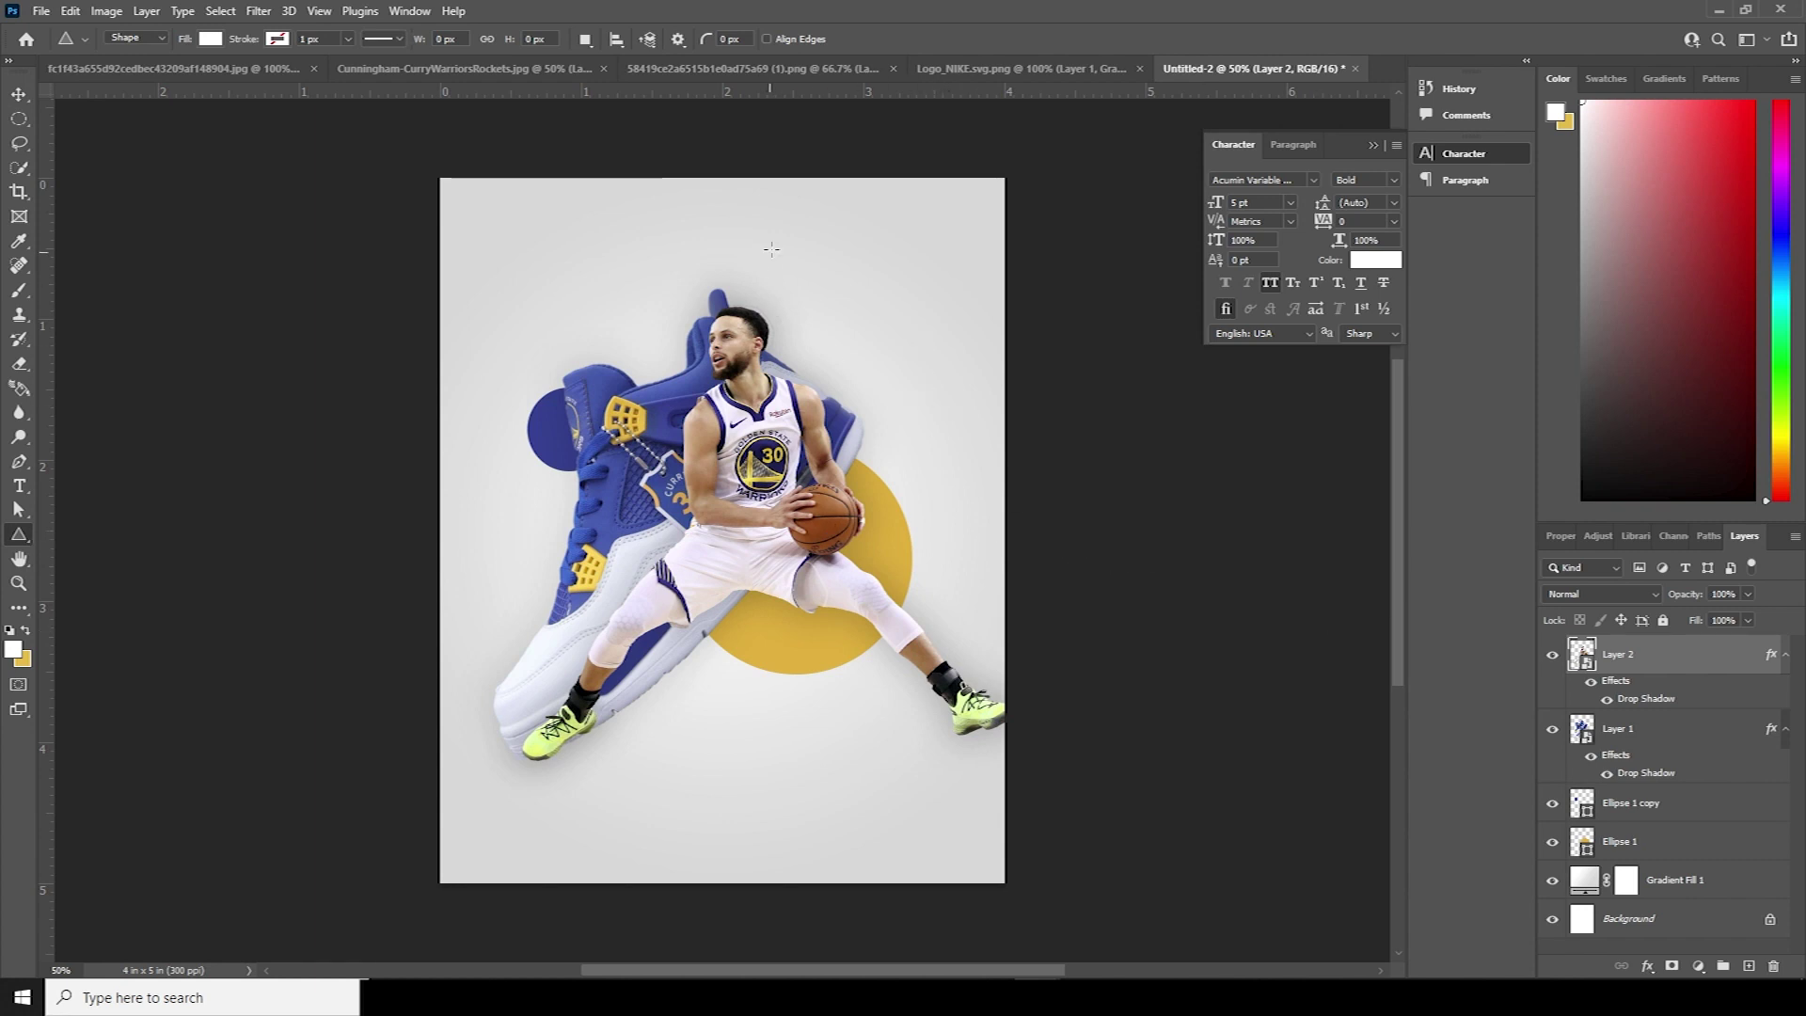
{"action": "left_click_drag", "start_coordinate": [793, 256], "coordinate": [903, 345]}
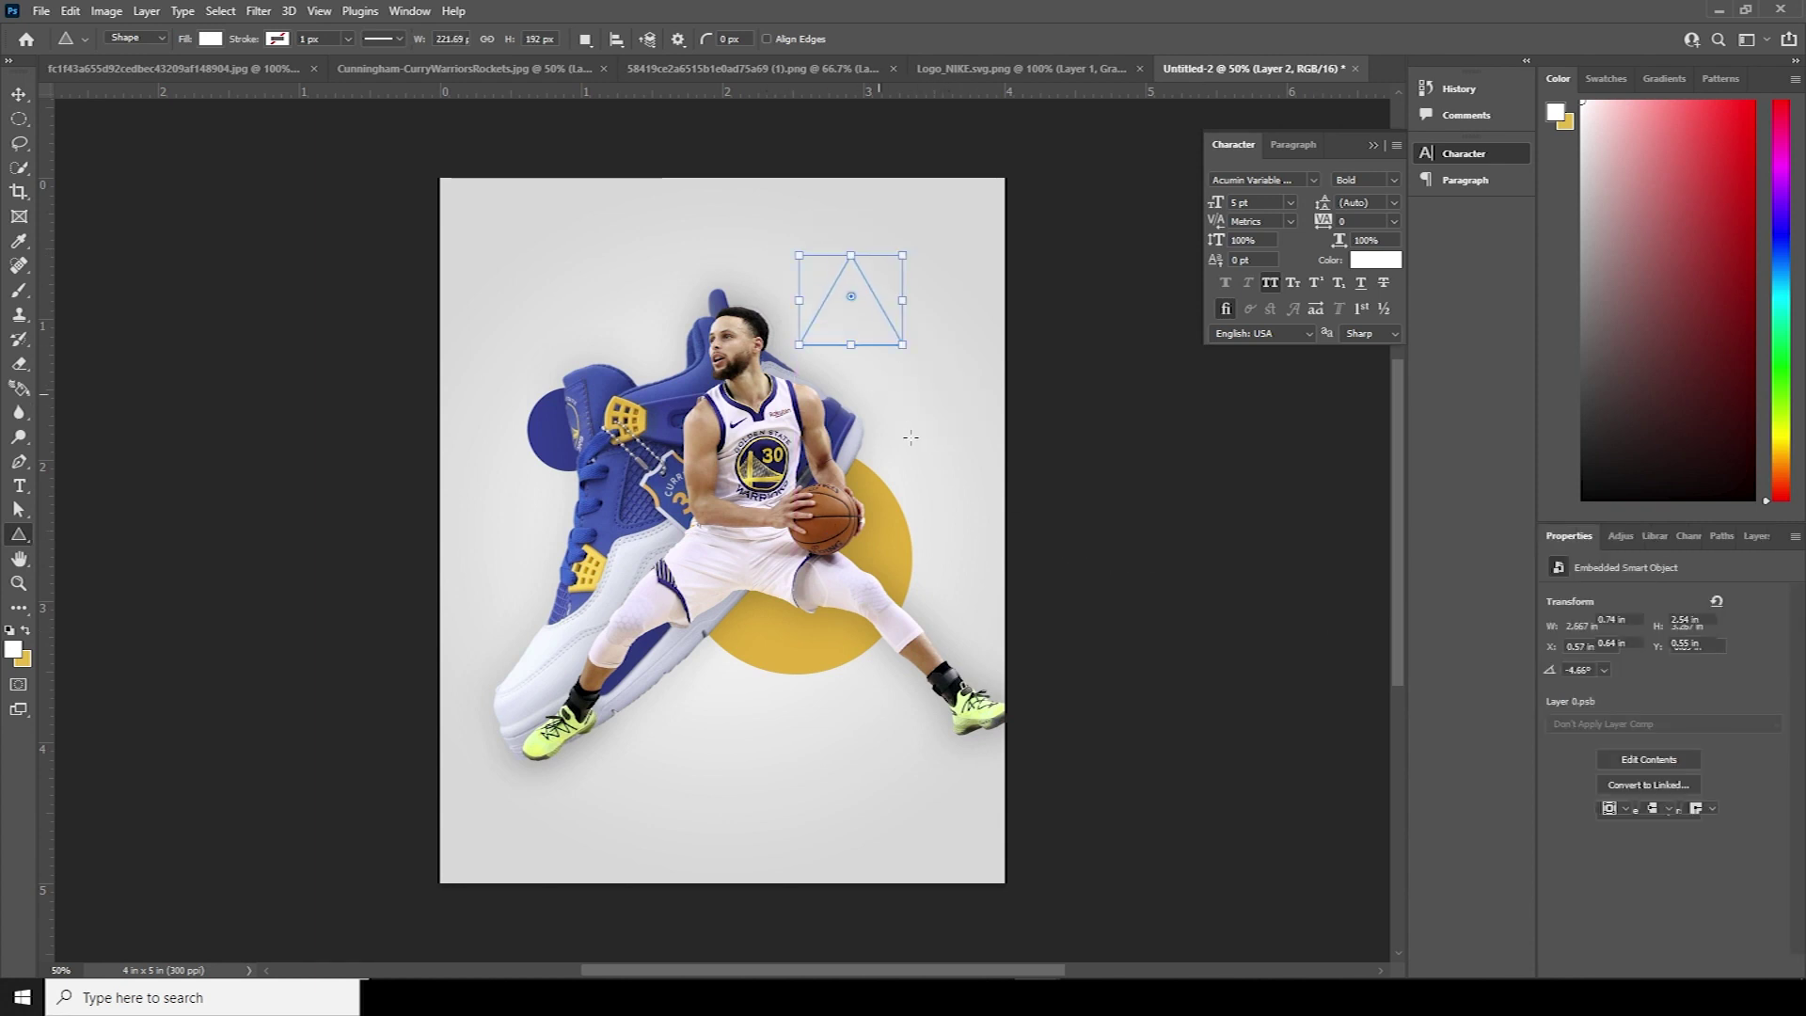
{"action": "left_click", "coordinate": [18, 94]}
Step: Duplicate the white triangle, scale the copy down to about 0.56 by 0.48 in, rotate it and place it beside the shoe's uppermost tip
{"action": "left_click_drag", "start_coordinate": [856, 326], "coordinate": [871, 438]}
{"action": "key", "text": "ctrl+t"}
{"action": "left_click_drag", "start_coordinate": [959, 484], "coordinate": [1001, 383]}
{"action": "left_click_drag", "start_coordinate": [791, 421], "coordinate": [659, 326]}
{"action": "left_click_drag", "start_coordinate": [724, 295], "coordinate": [726, 305]}
{"action": "key", "text": "Return"}
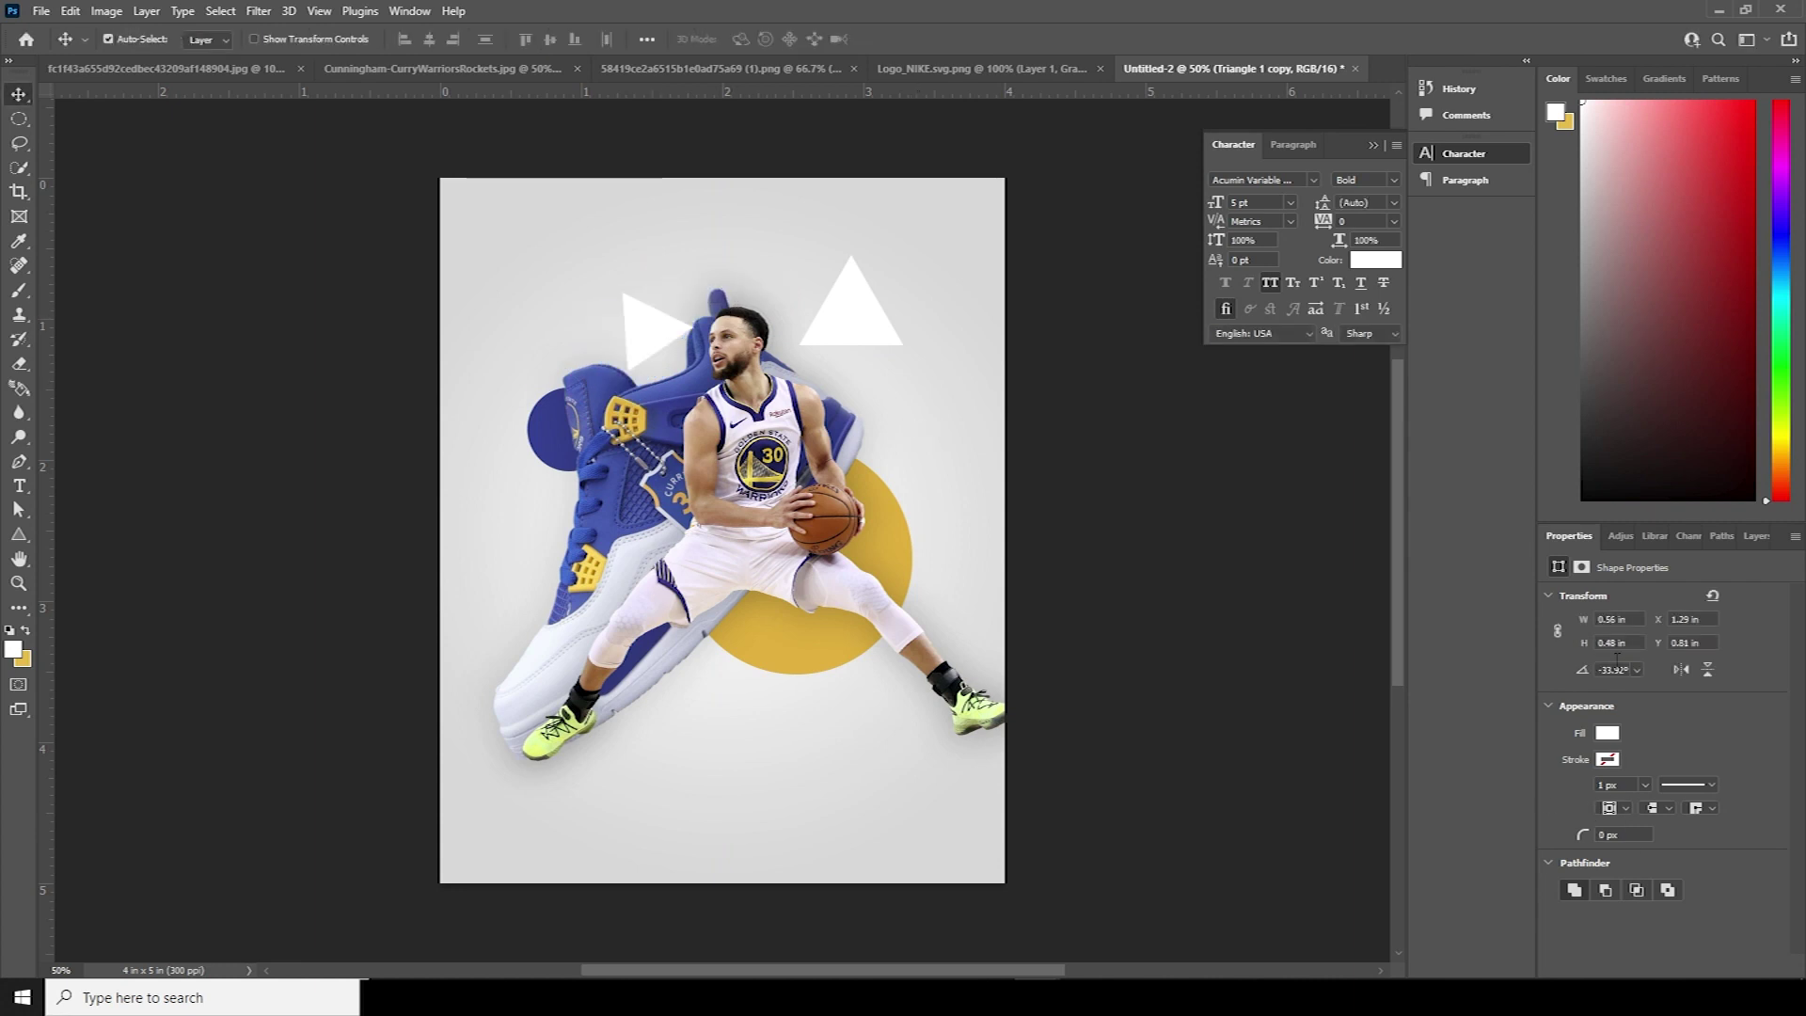
Step: Fill the small triangle with yellow e1b13b sampled from the large circle and nudge it slightly
{"action": "left_click", "coordinate": [1754, 536]}
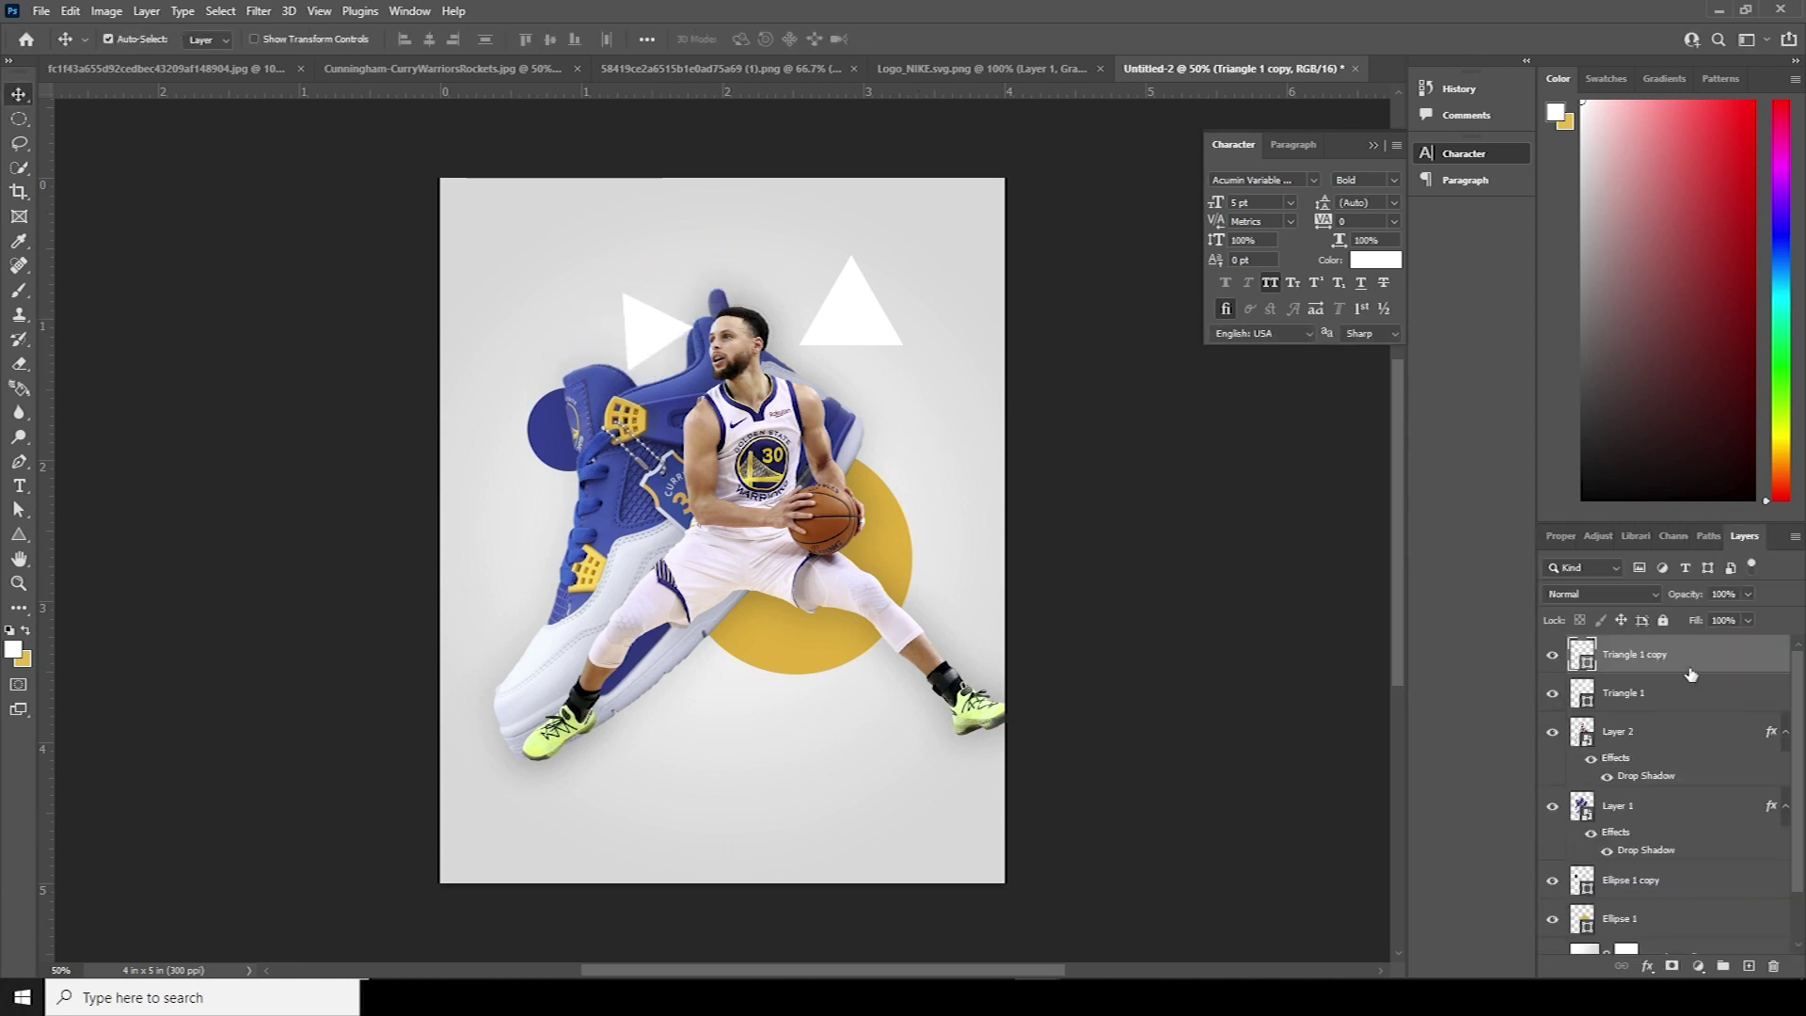
{"action": "double_click", "coordinate": [1584, 665]}
{"action": "left_click", "coordinate": [872, 552]}
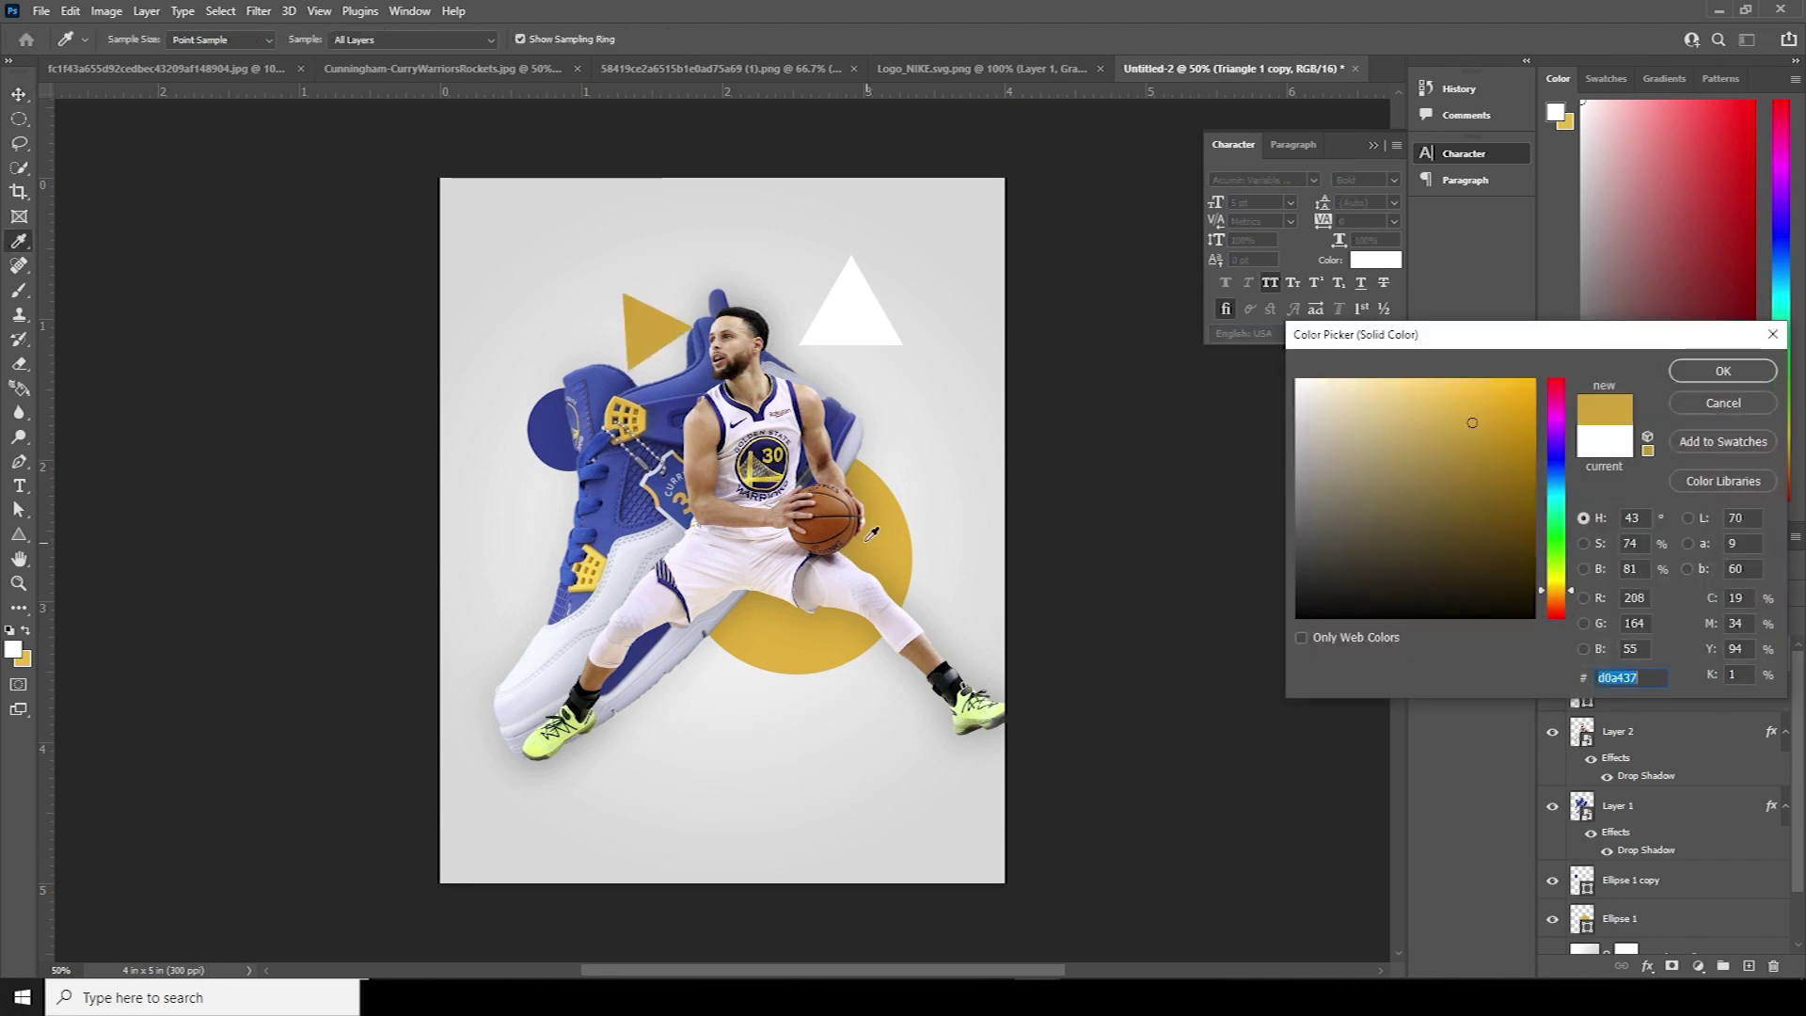
{"action": "left_click", "coordinate": [844, 648]}
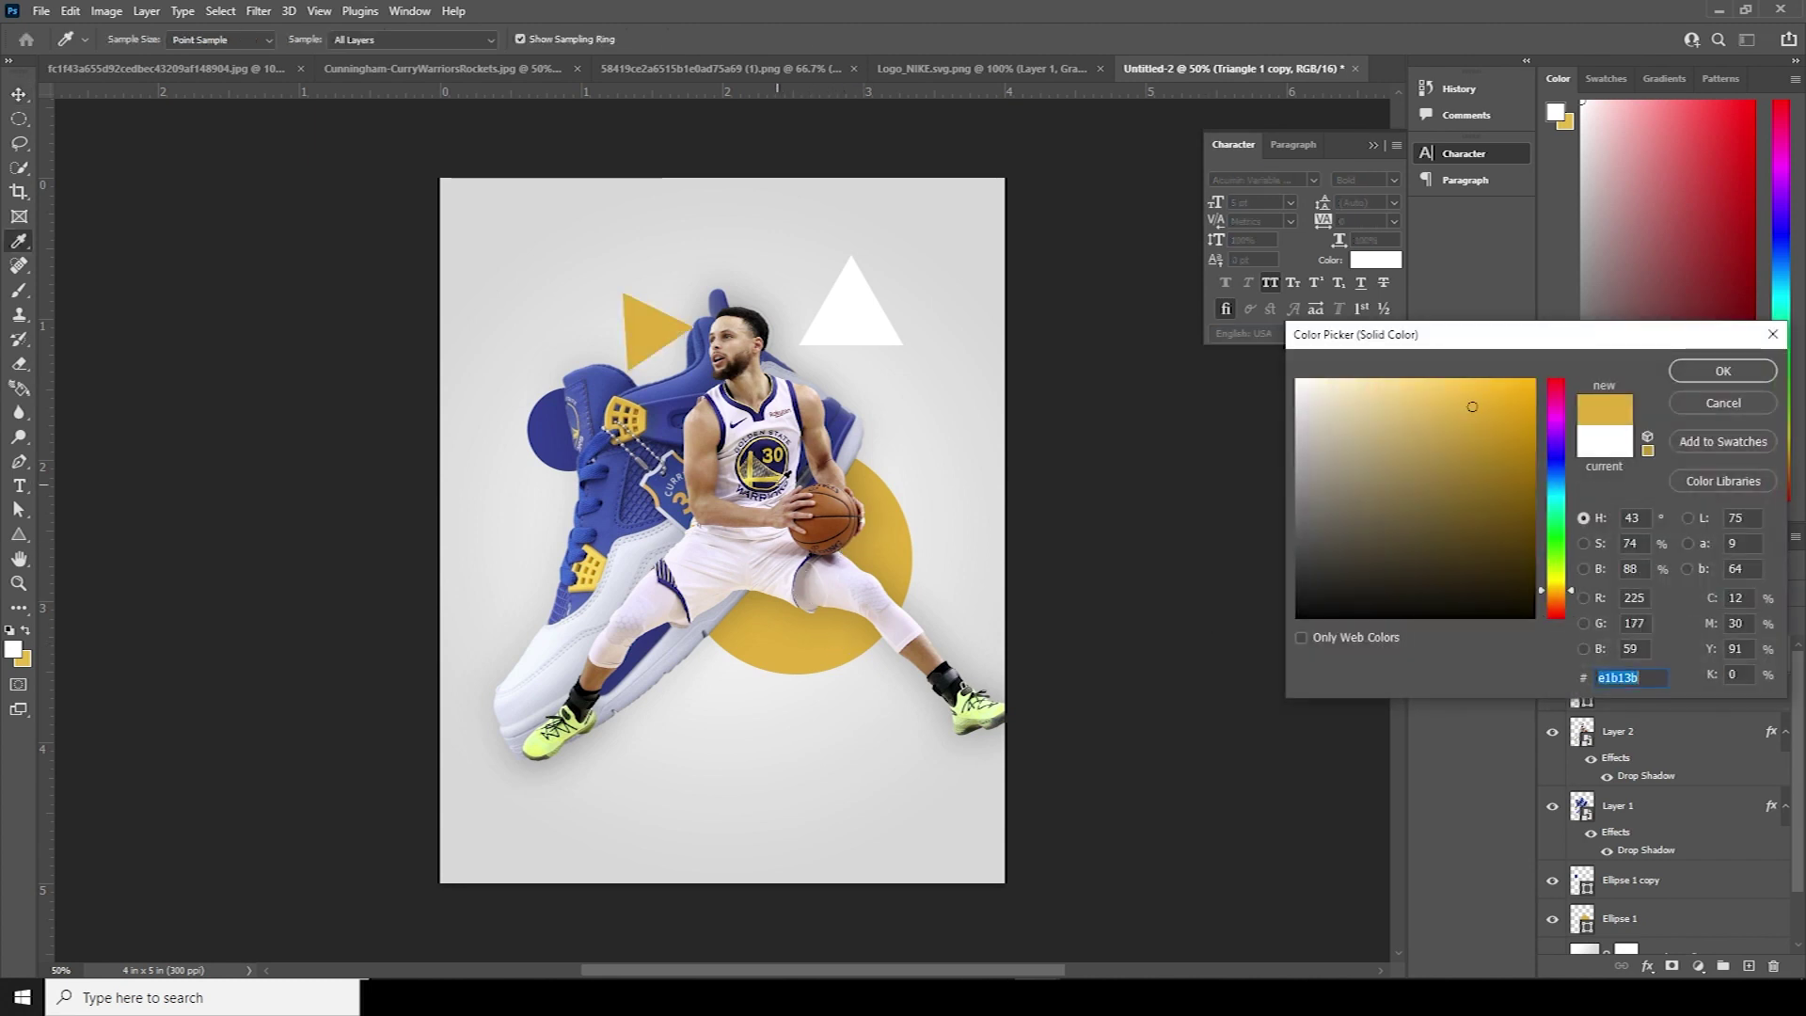
{"action": "left_click", "coordinate": [1724, 371]}
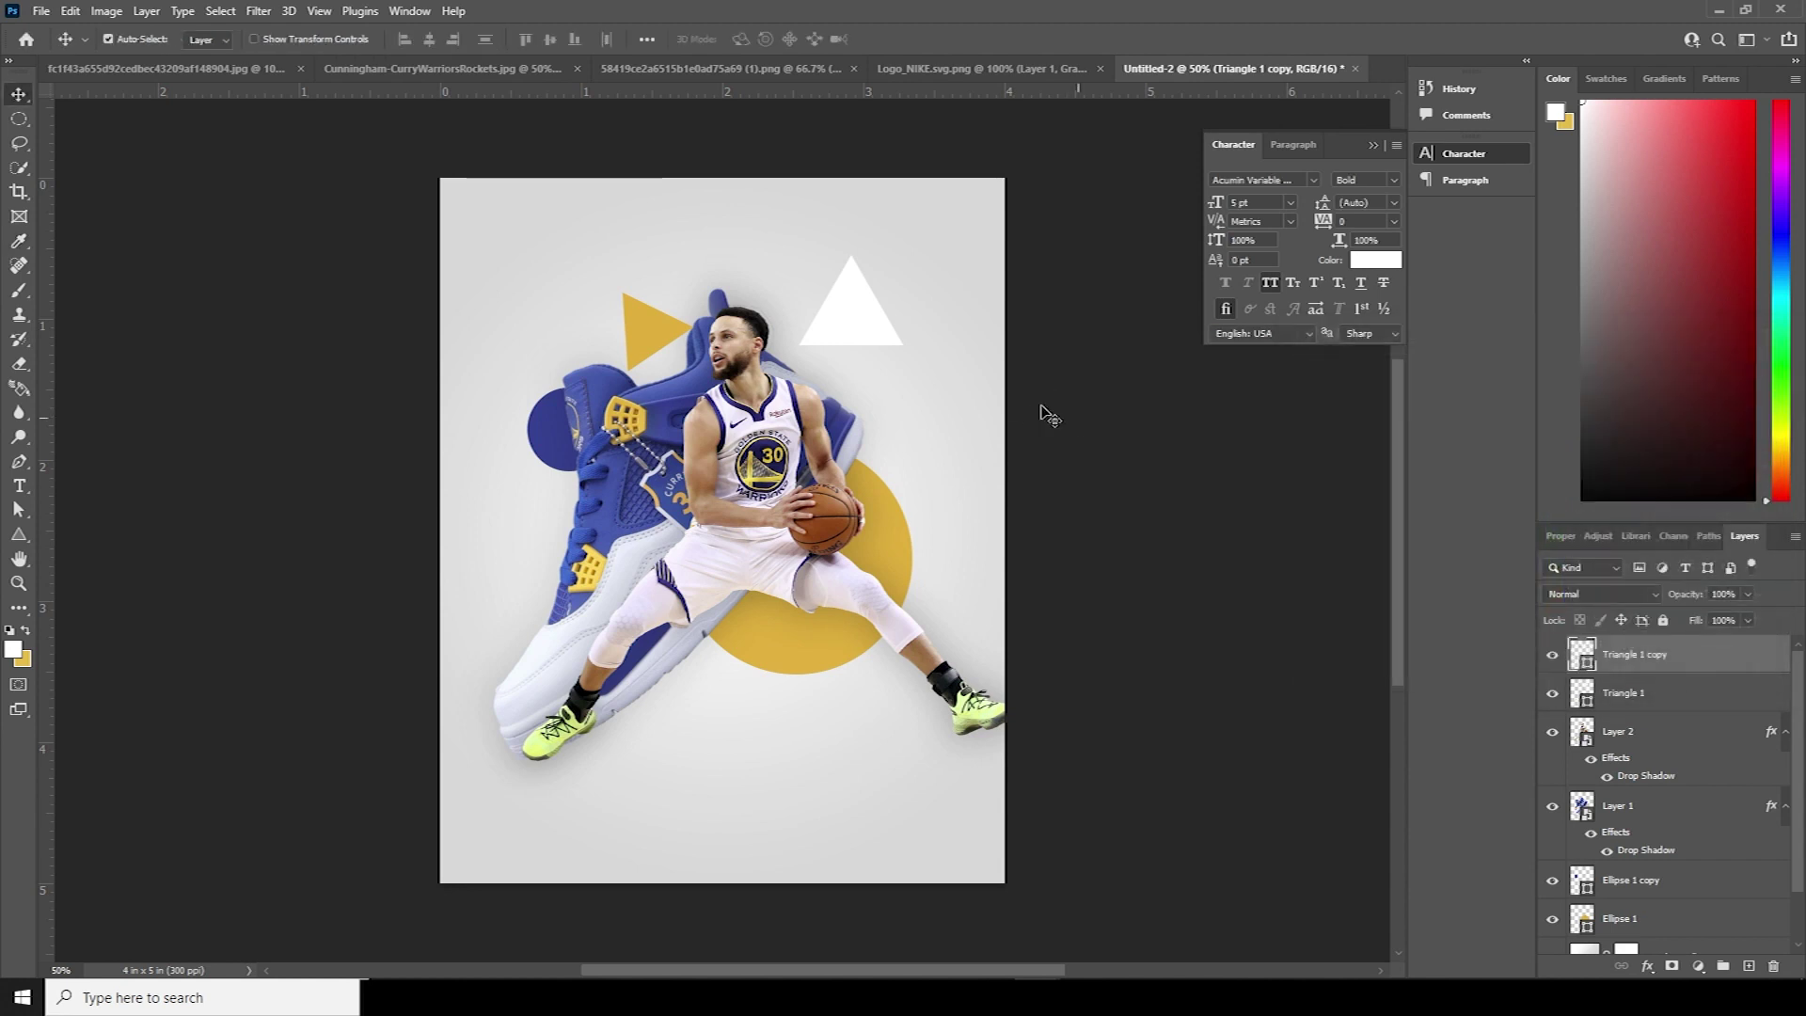
{"action": "left_click_drag", "start_coordinate": [656, 348], "coordinate": [662, 345]}
Step: Move the remaining white triangle onto the player's outstretched shin, scaling it to about 72% and rotating it about 11°
{"action": "left_click_drag", "start_coordinate": [864, 336], "coordinate": [941, 633]}
{"action": "key", "text": "ctrl+t"}
{"action": "left_click_drag", "start_coordinate": [1005, 506], "coordinate": [1025, 529]}
{"action": "left_click_drag", "start_coordinate": [919, 617], "coordinate": [943, 653]}
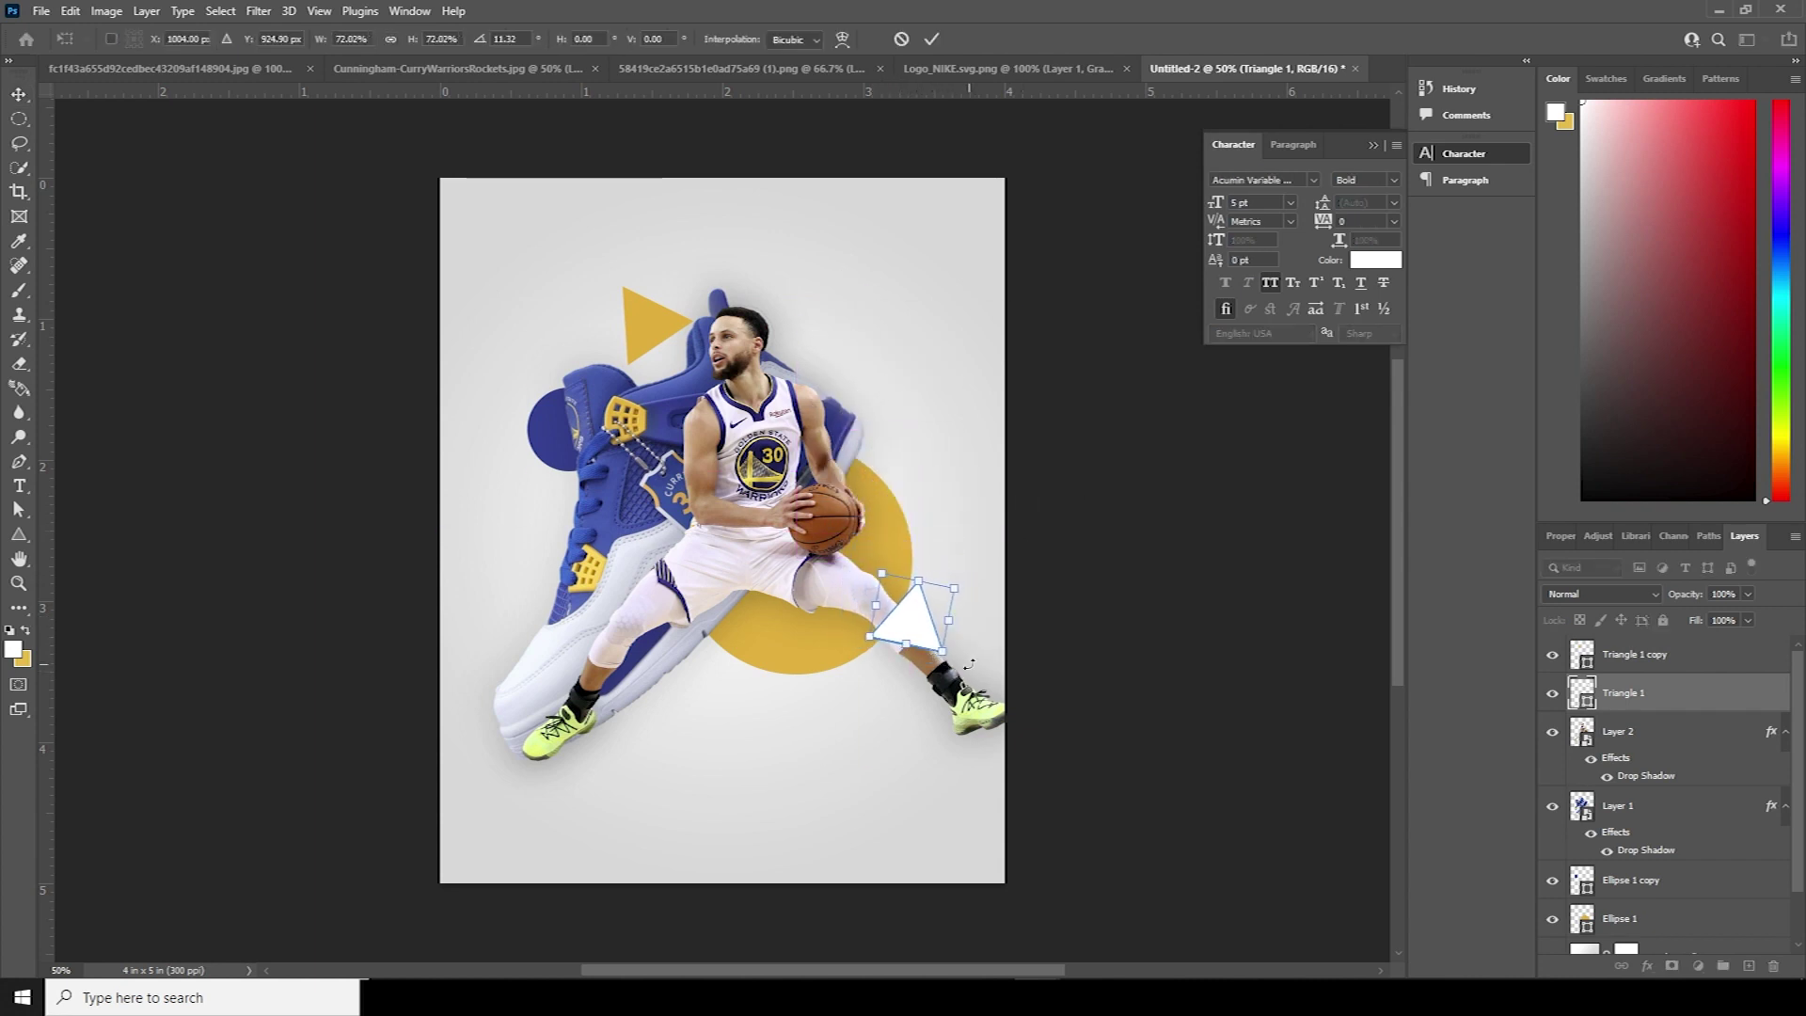
Step: Change the shin triangle's fill color to grey 777777
{"action": "double_click", "coordinate": [1587, 706]}
{"action": "left_click", "coordinate": [587, 679]}
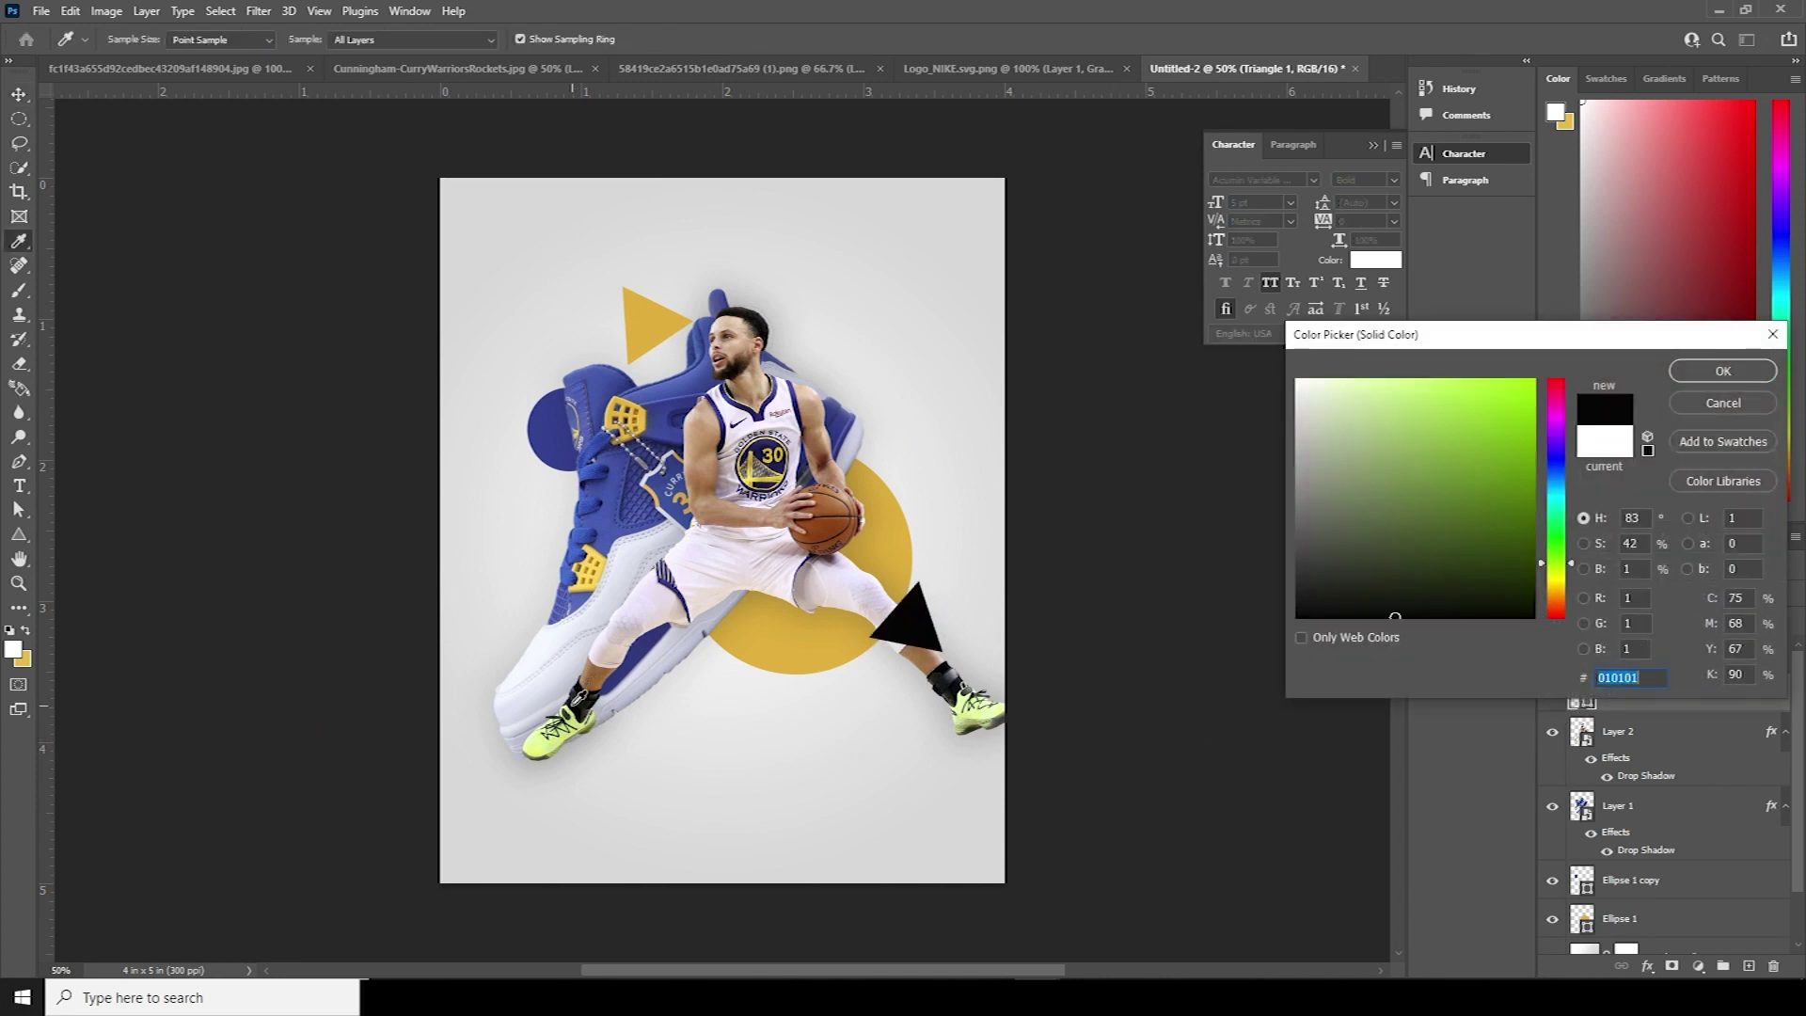
{"action": "left_click", "coordinate": [581, 692]}
{"action": "left_click_drag", "start_coordinate": [1332, 592], "coordinate": [1295, 507]}
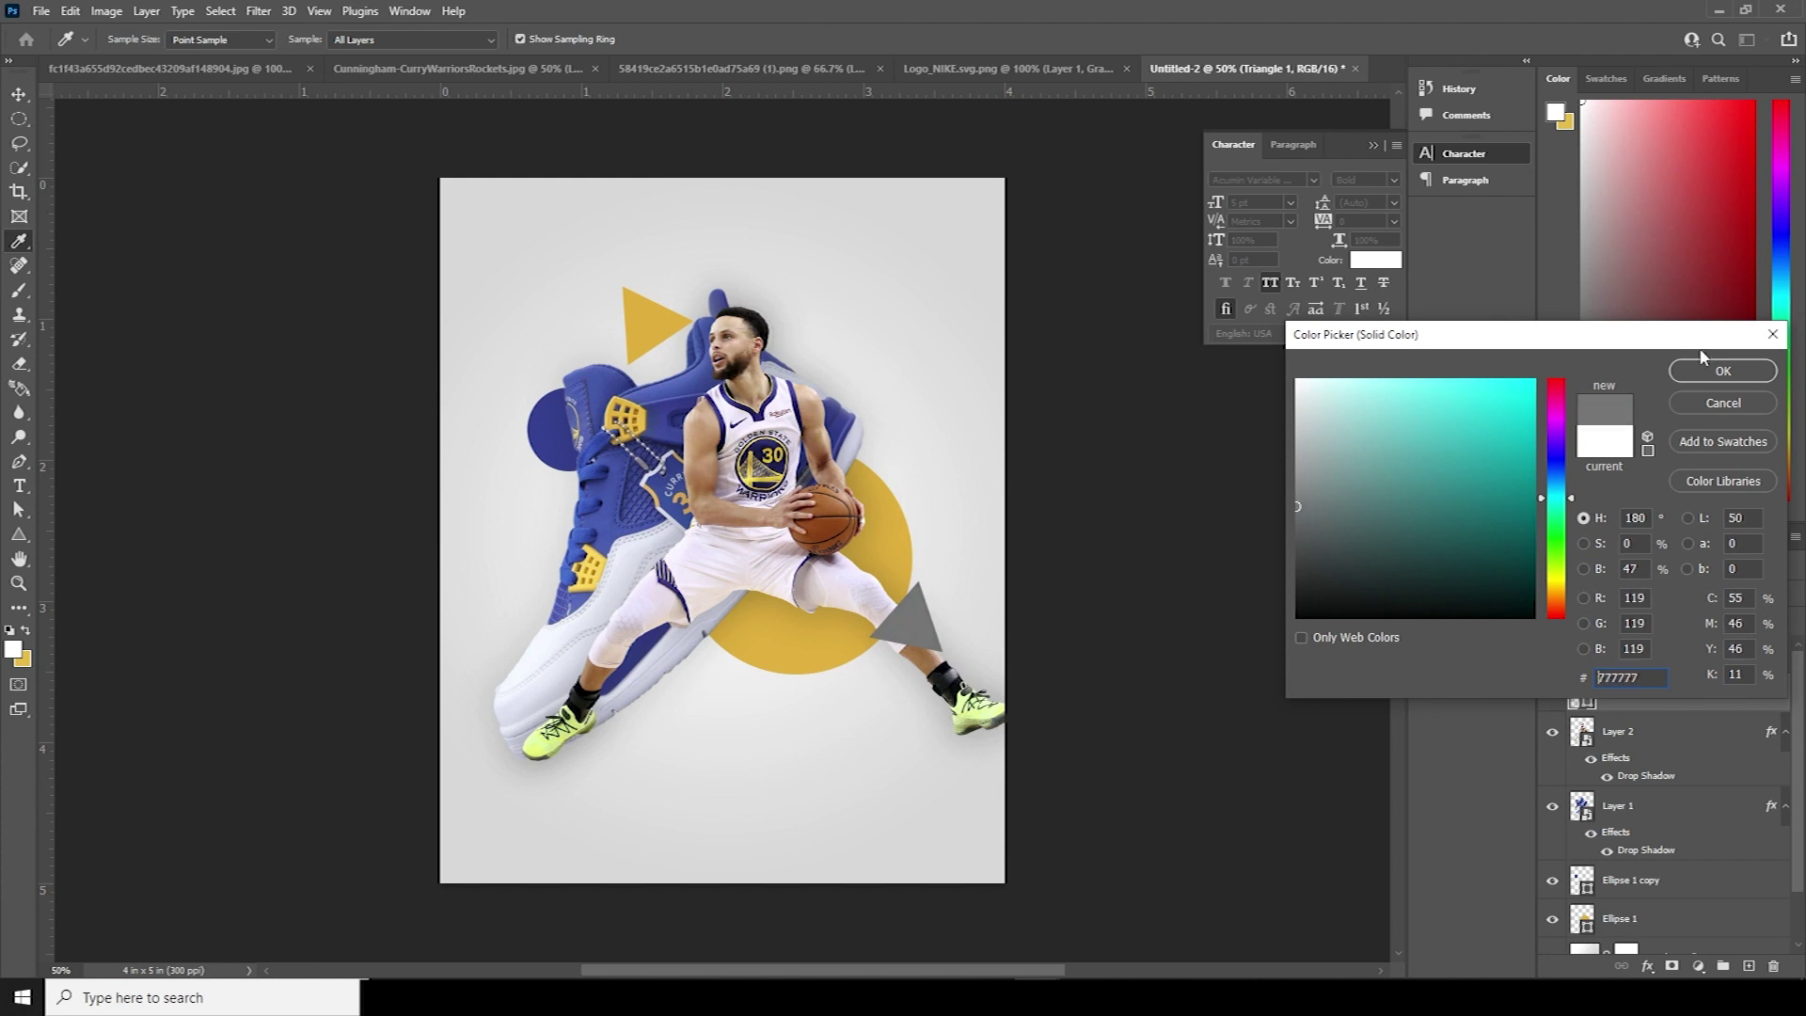
{"action": "left_click", "coordinate": [1723, 370]}
Step: Shrink the grey triangle further and adjust its angle over the player's shin
{"action": "key", "text": "ctrl+t"}
{"action": "left_click_drag", "start_coordinate": [943, 651], "coordinate": [927, 639]}
{"action": "left_click_drag", "start_coordinate": [960, 571], "coordinate": [966, 576]}
{"action": "key", "text": "Return"}
Step: Duplicate the yellow triangle, scale the copy to about 49%, rotate it about -31° and place it above the blue circle
{"action": "left_click", "coordinate": [644, 337], "text": "ctrl"}
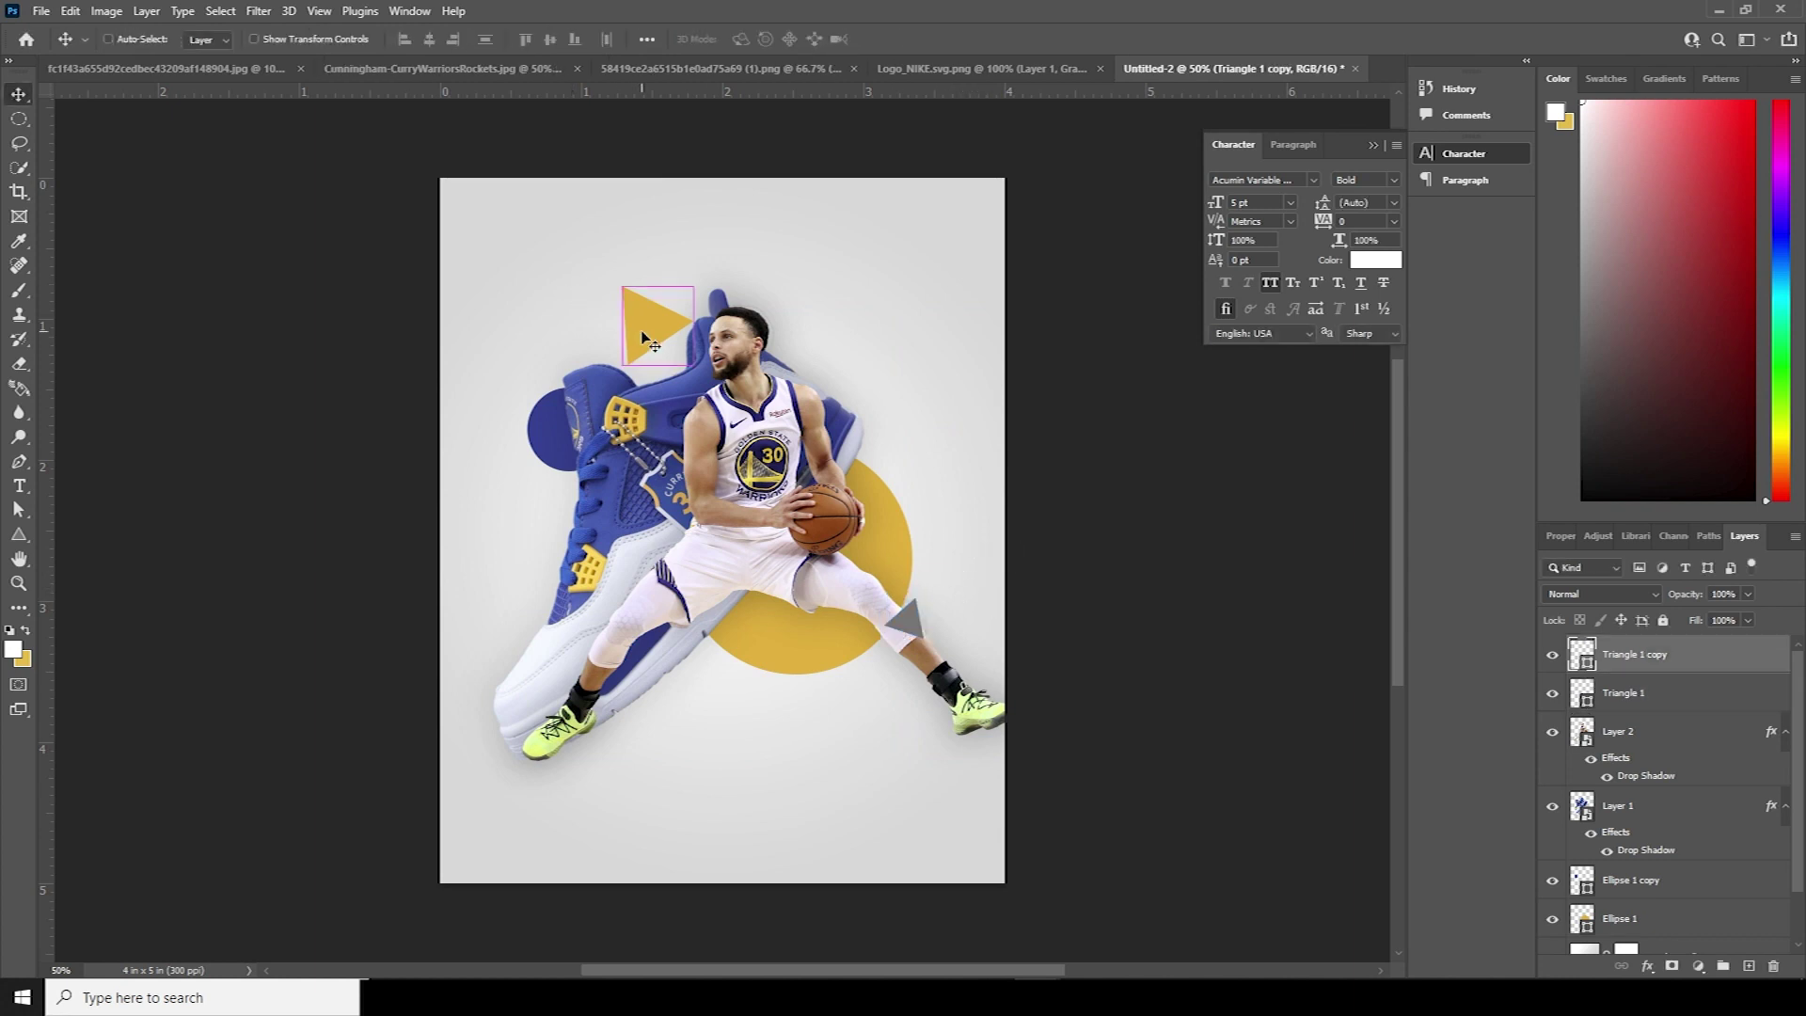
{"action": "key", "text": "ctrl+j"}
{"action": "key", "text": "ctrl+t"}
{"action": "left_click_drag", "start_coordinate": [694, 367], "coordinate": [577, 323]}
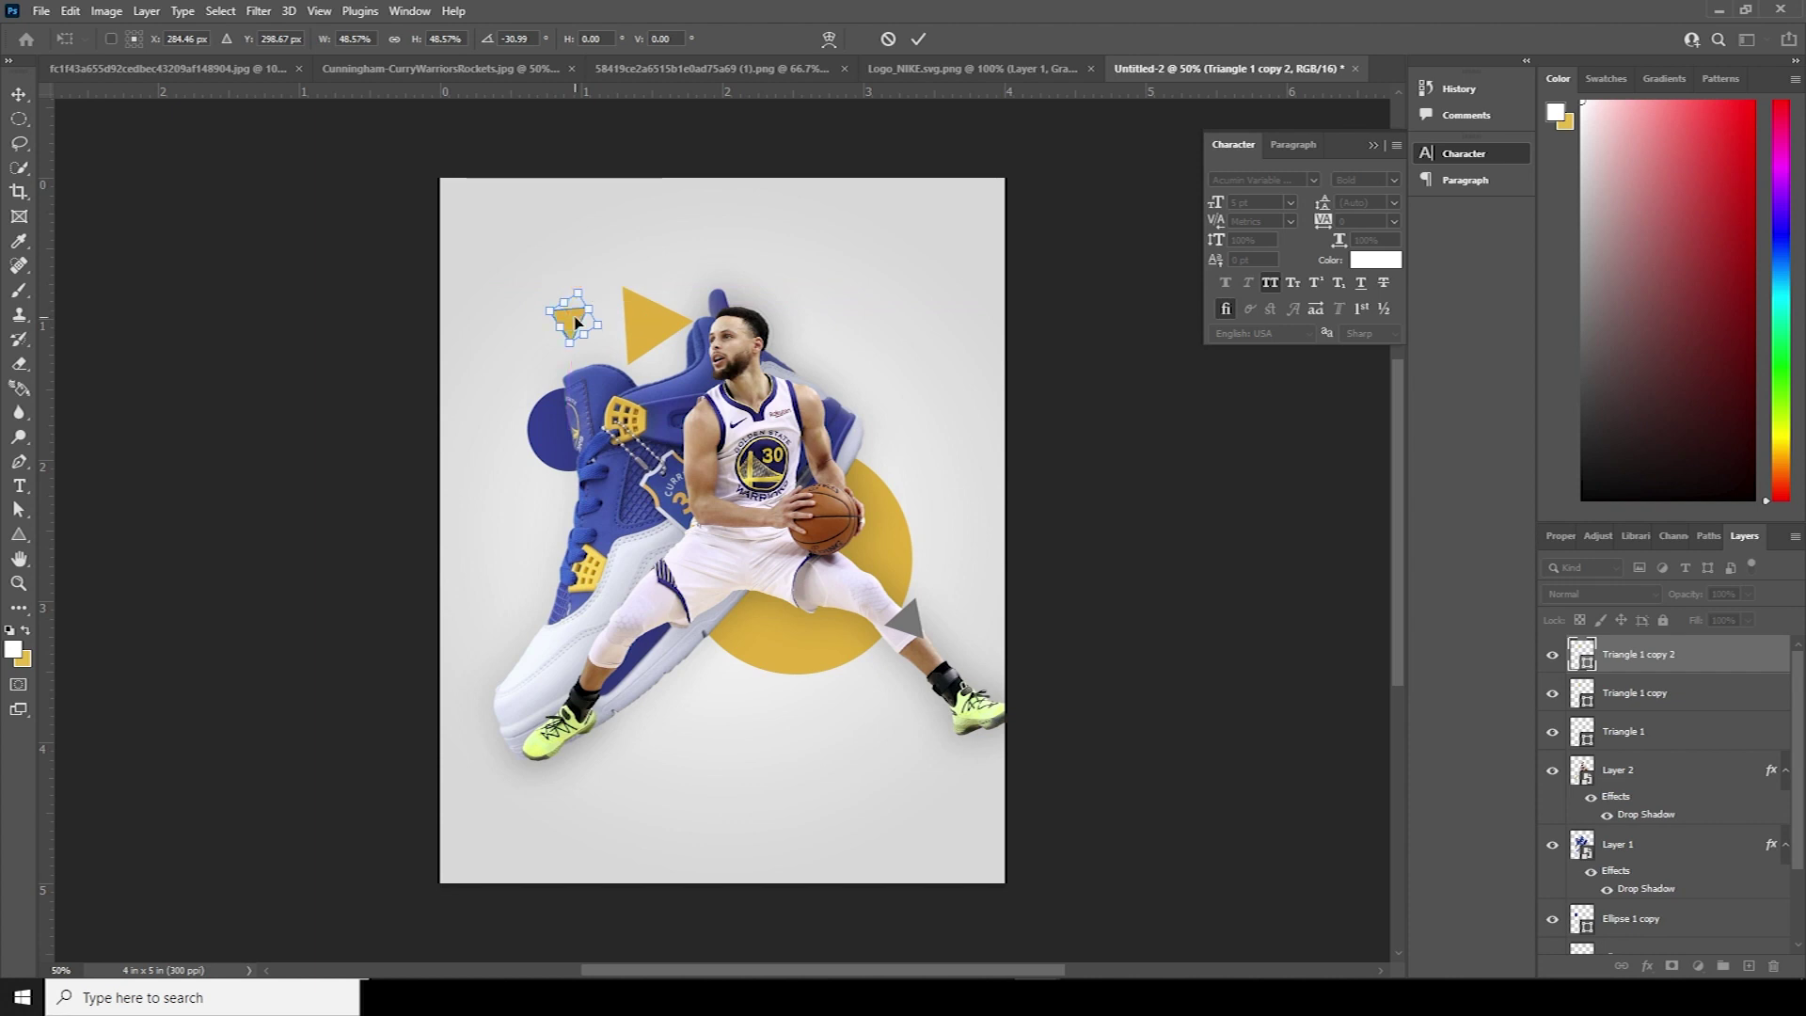
{"action": "key", "text": "Return"}
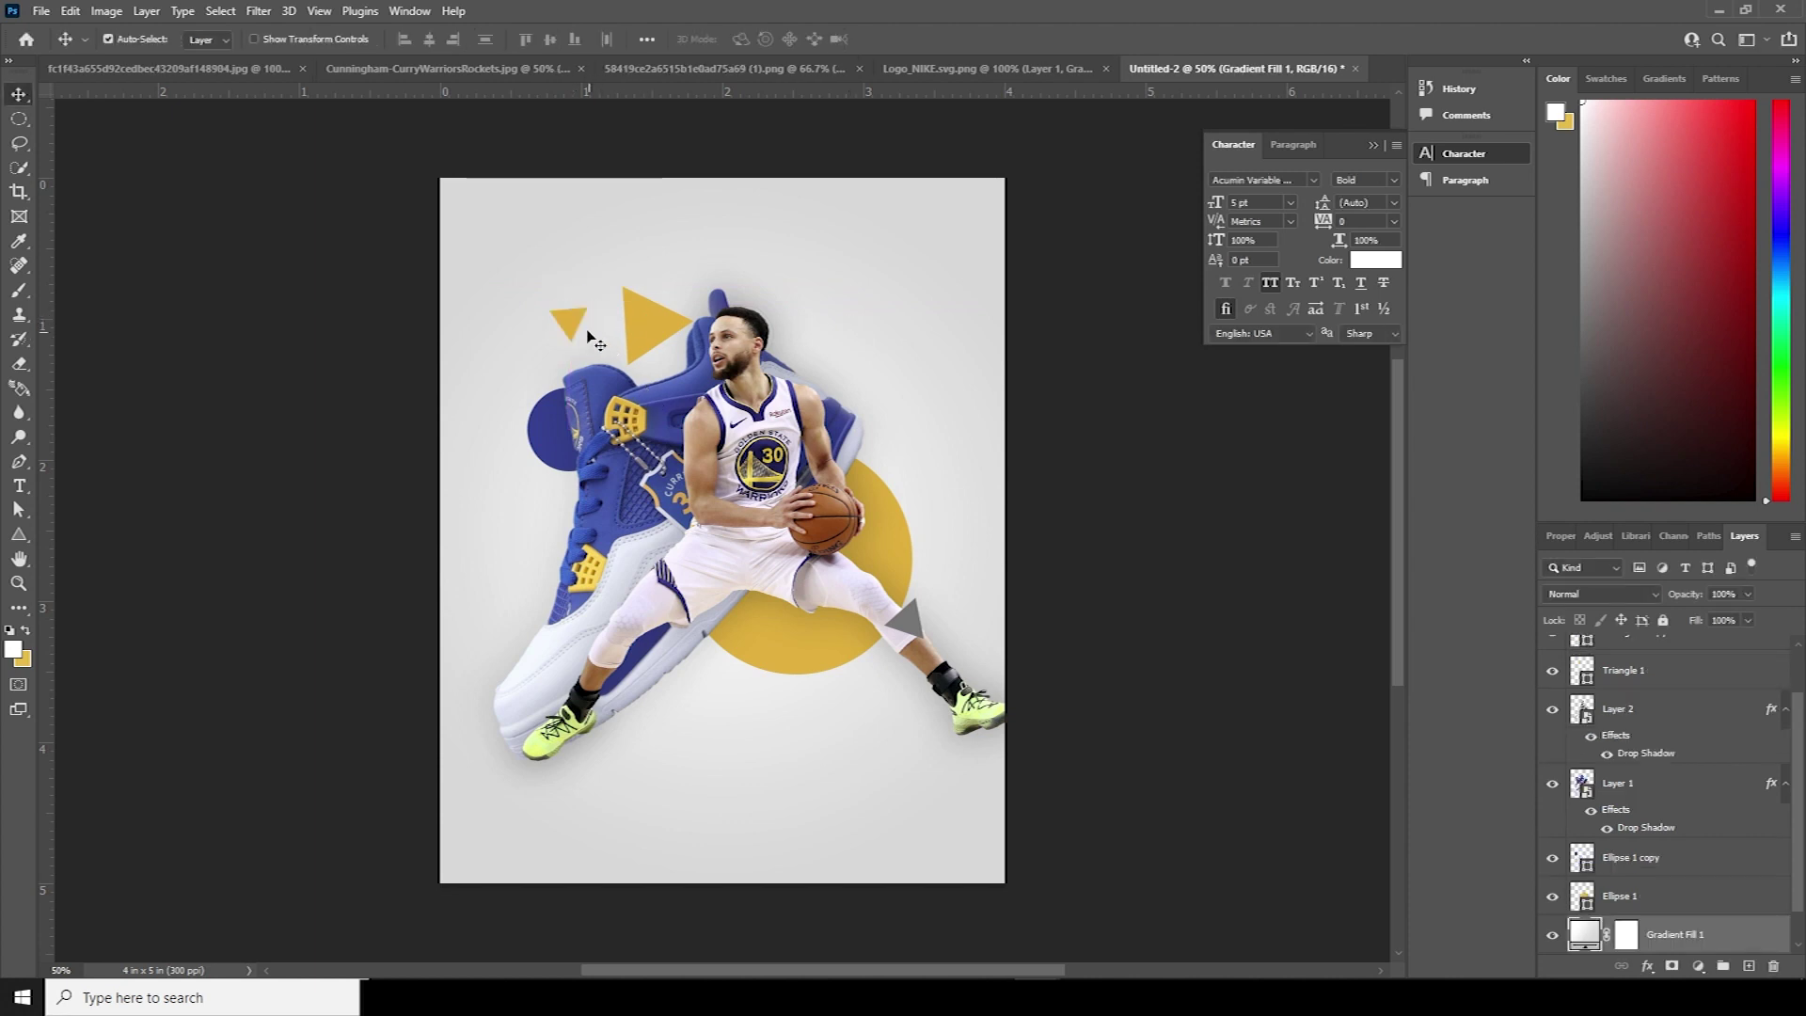
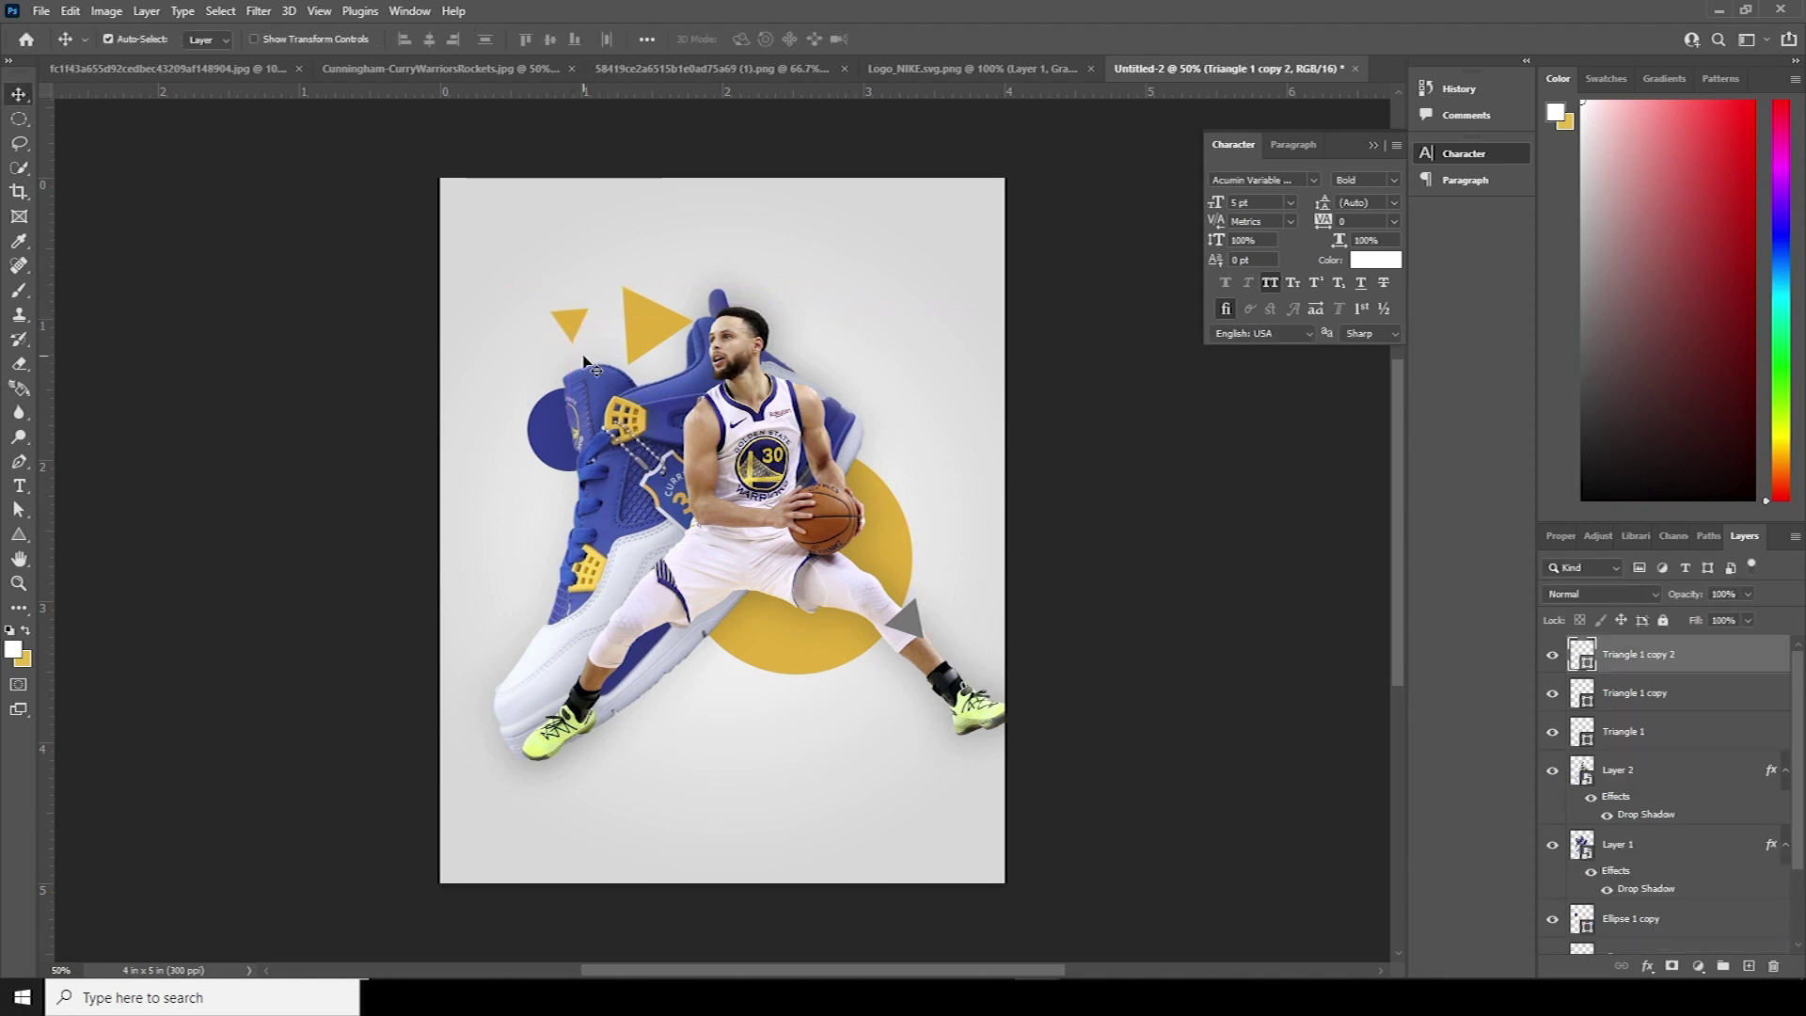
Step: Create a narrow placeholder paragraph text box below the player's waist and set its text size to 3 pt
{"action": "left_click", "coordinate": [19, 485]}
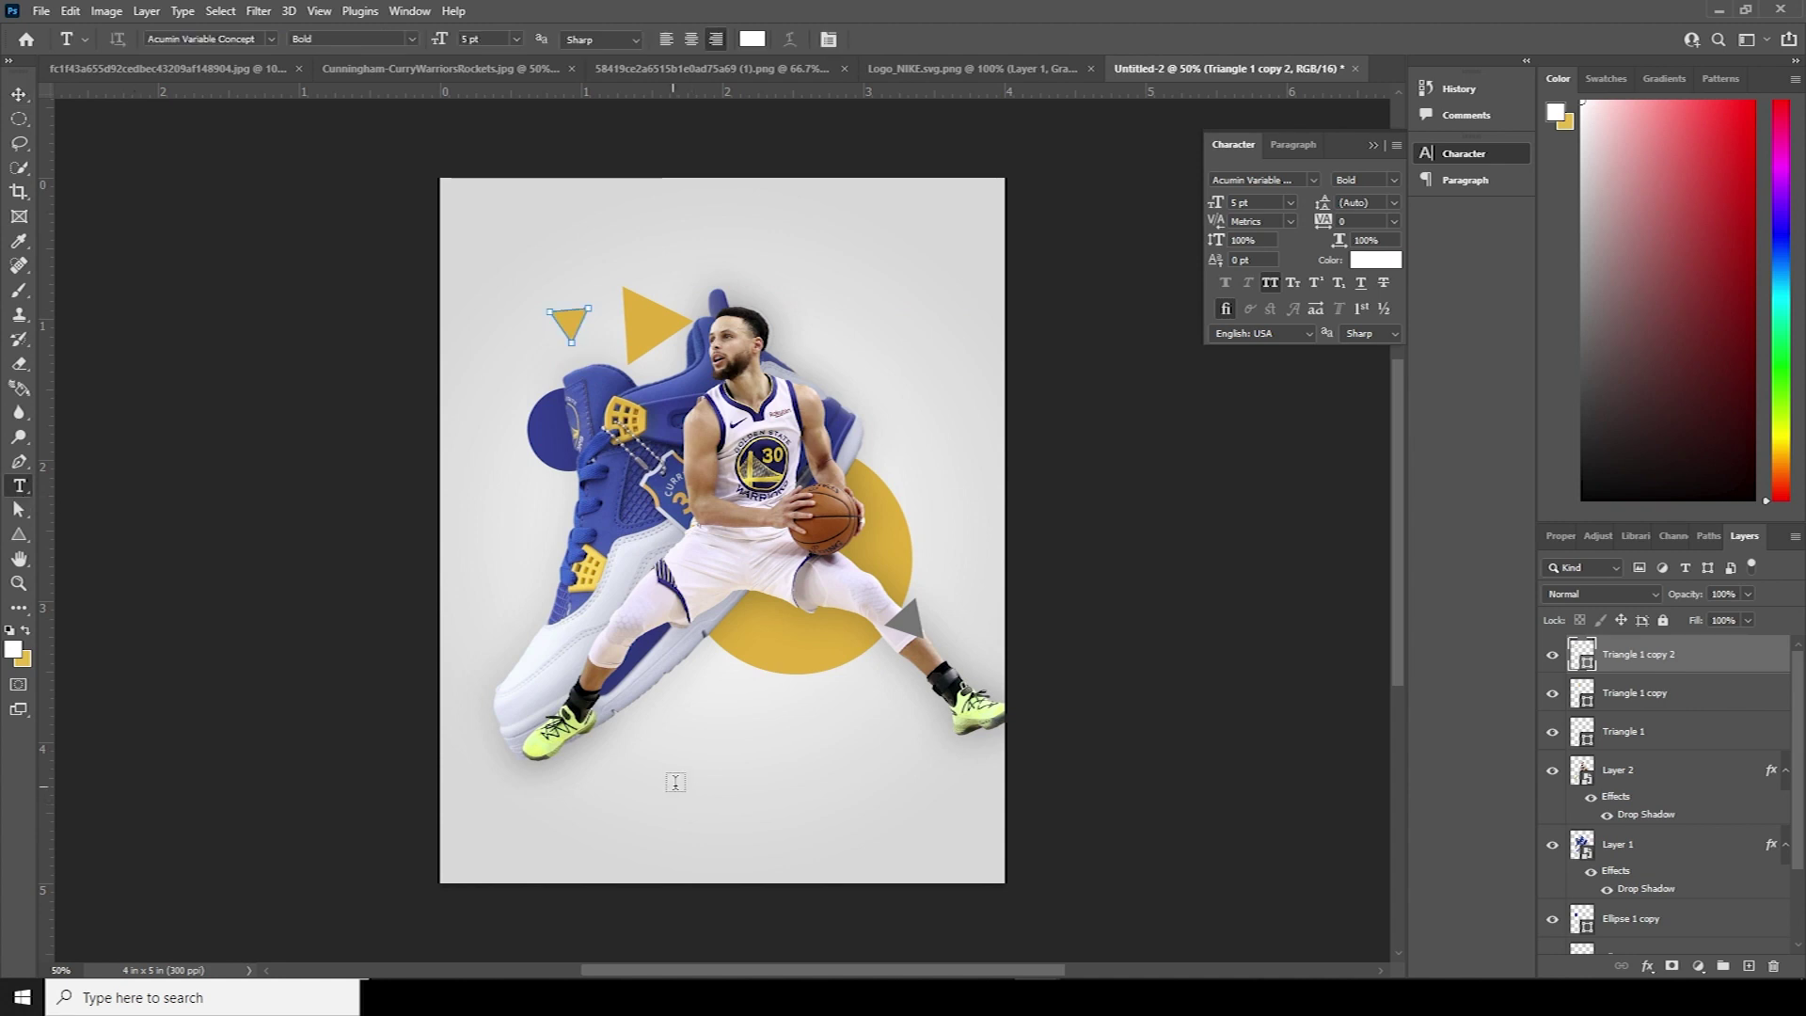
{"action": "left_click_drag", "start_coordinate": [705, 560], "coordinate": [773, 762]}
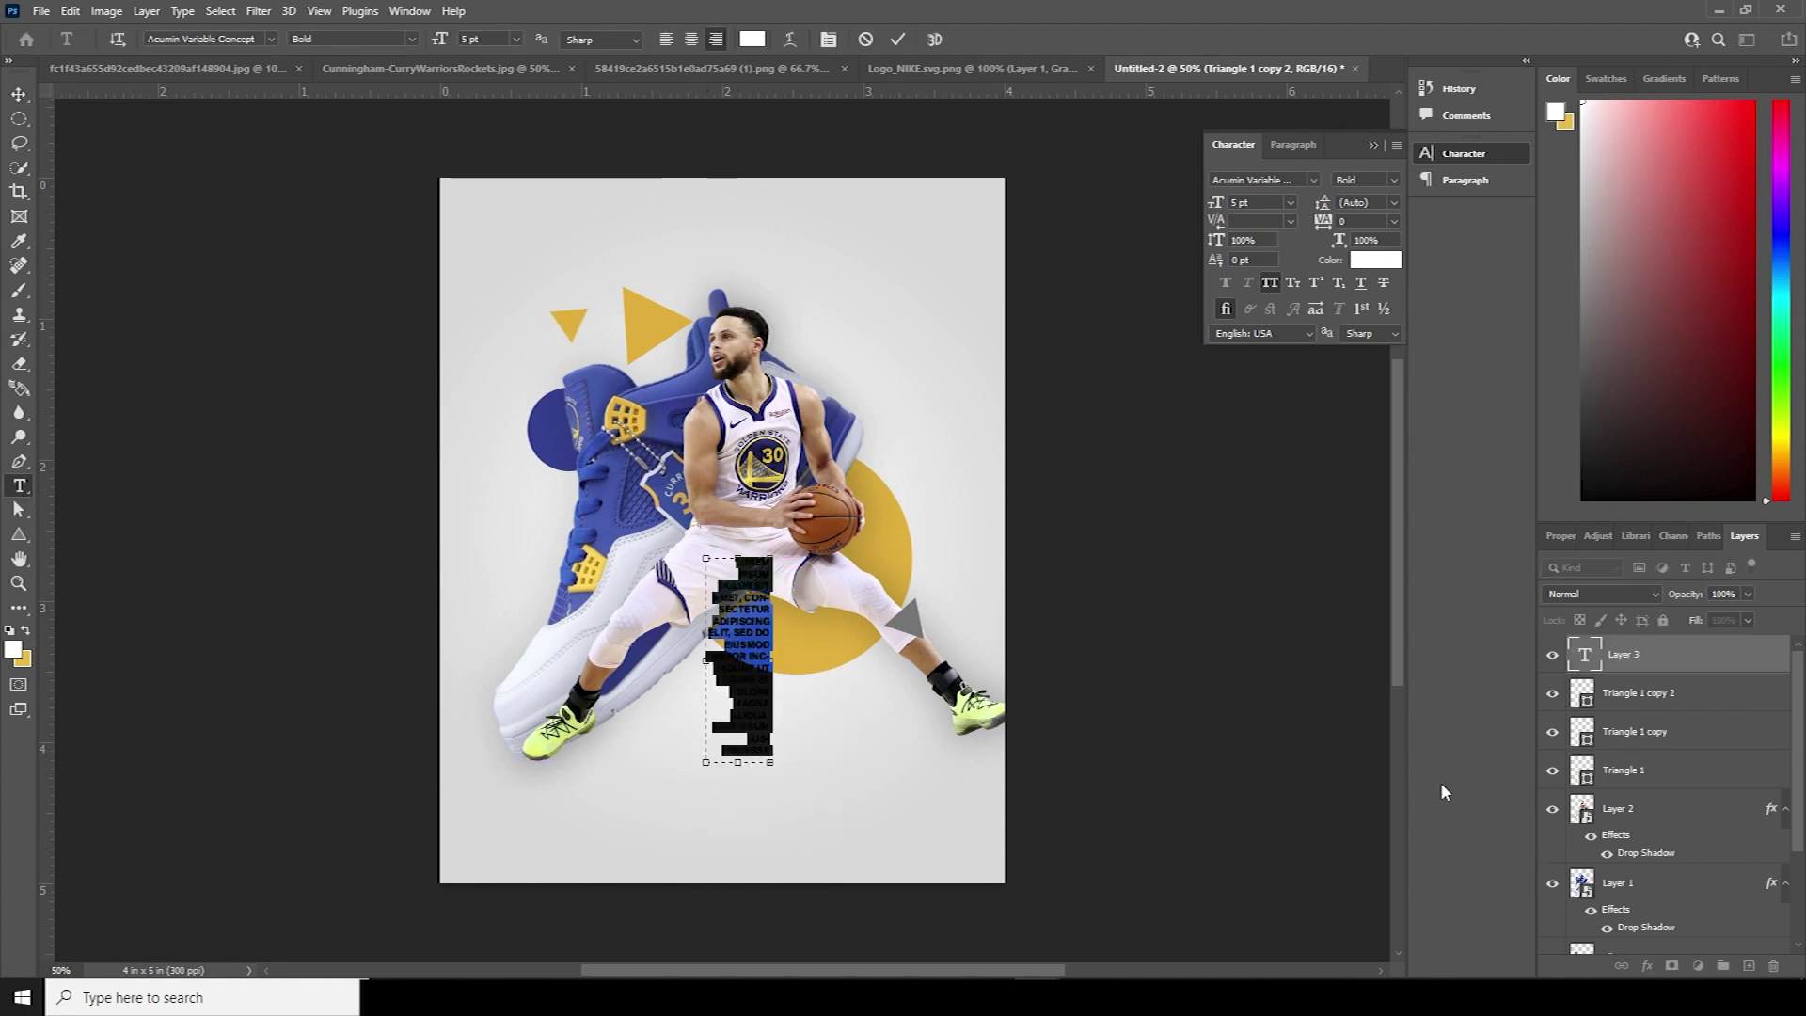
{"action": "key", "text": "Down"}
{"action": "key", "text": "Down"}
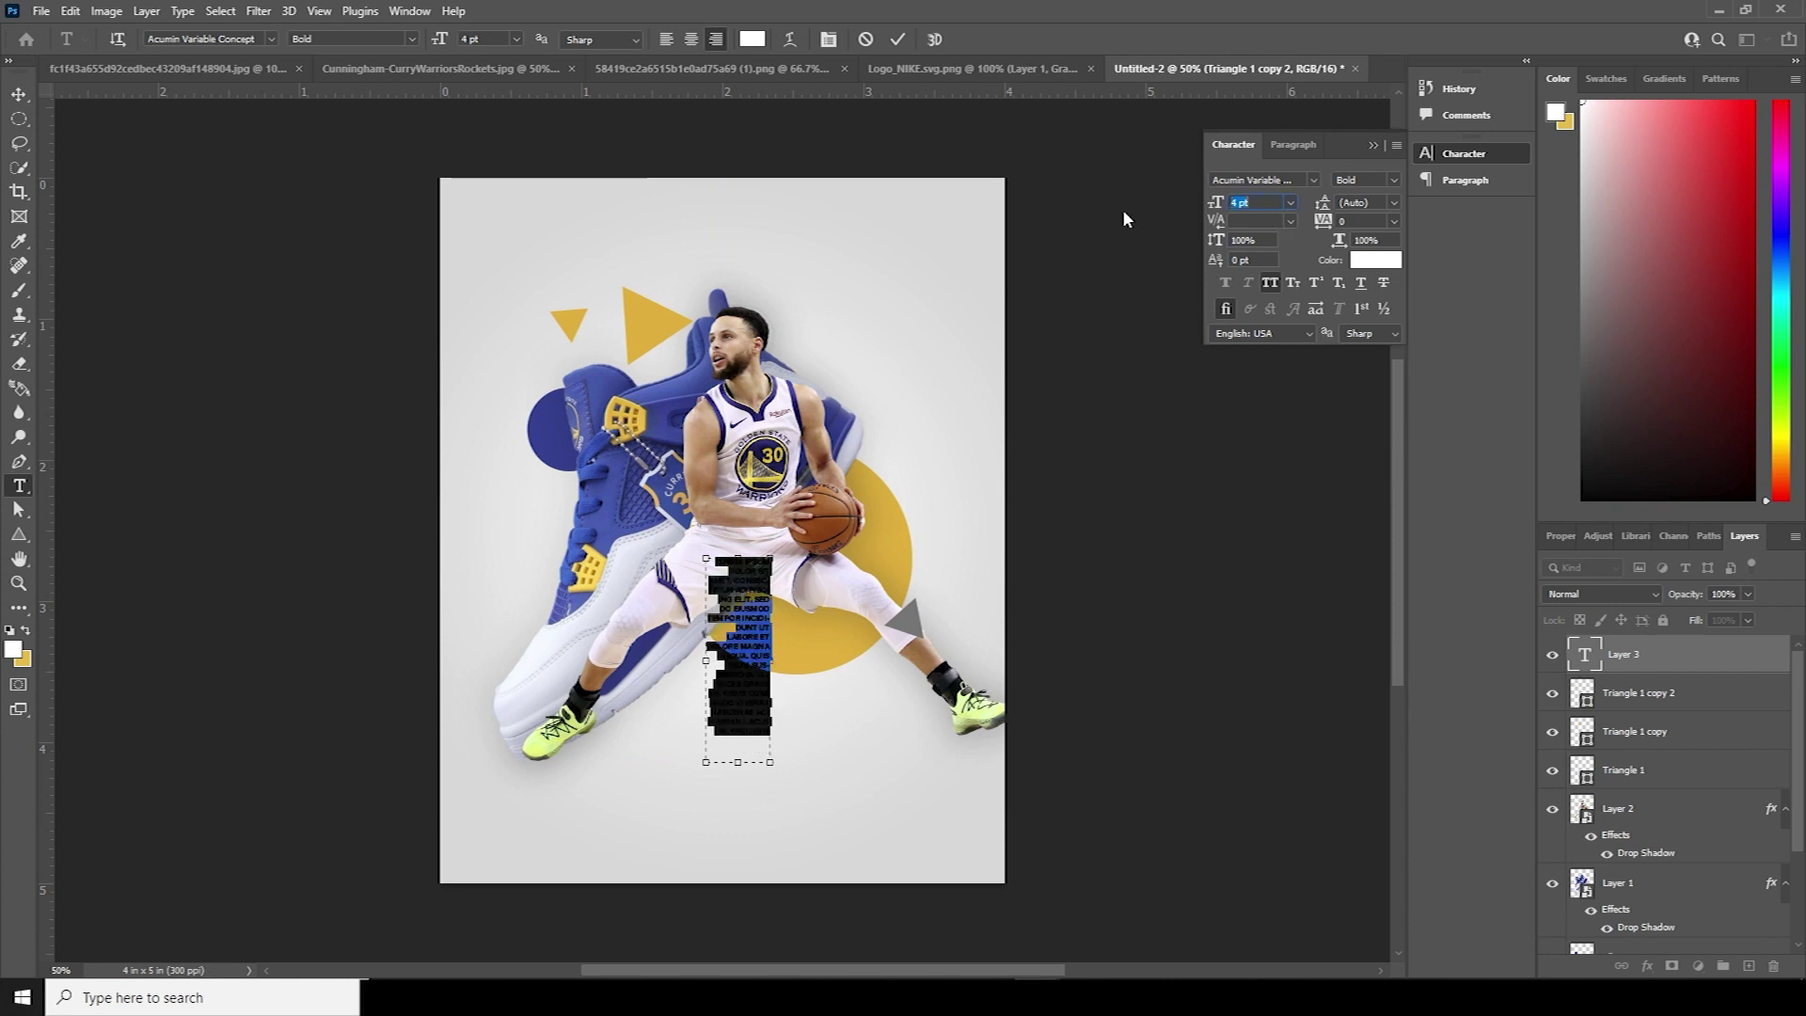
{"action": "key", "text": "Up"}
{"action": "key", "text": "Down"}
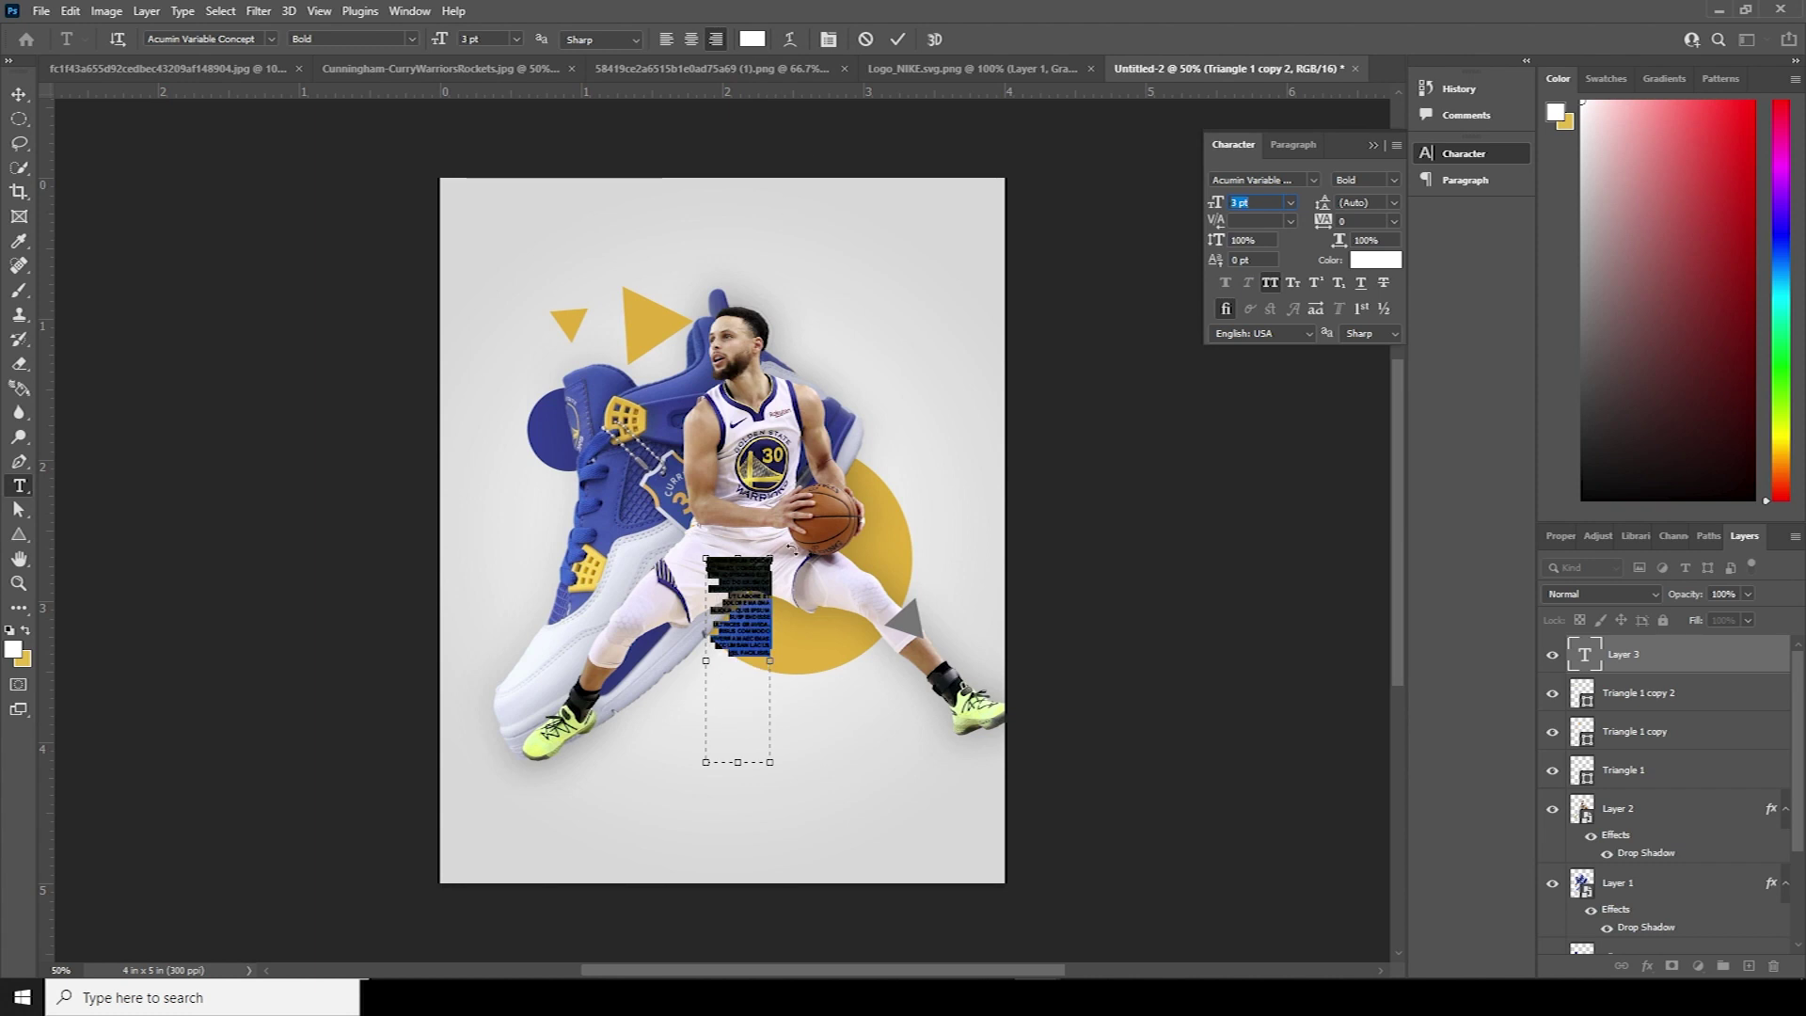
{"action": "left_click", "coordinate": [743, 639]}
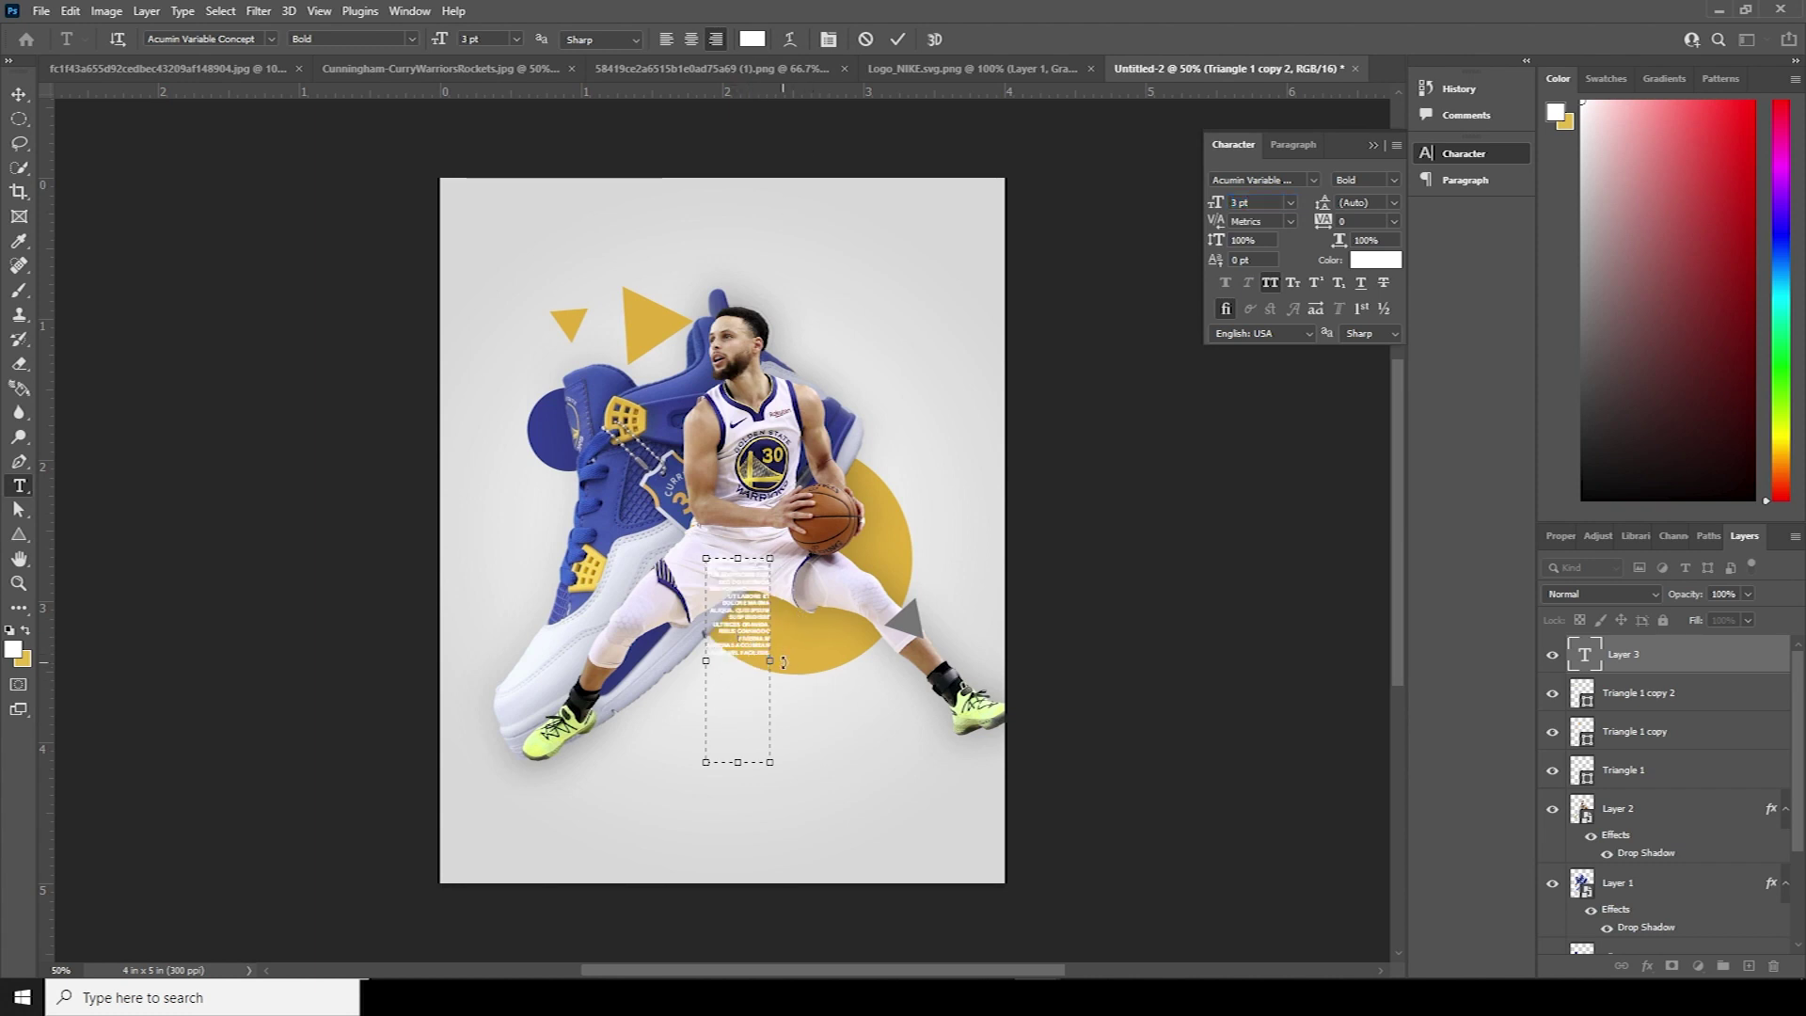
Step: Extend the Lorem ipsum placeholder text so it fills the full height of the text box
{"action": "key", "text": "Return"}
{"action": "key", "text": "ctrl+a"}
{"action": "left_click", "coordinate": [753, 665]}
{"action": "left_click", "coordinate": [19, 94]}
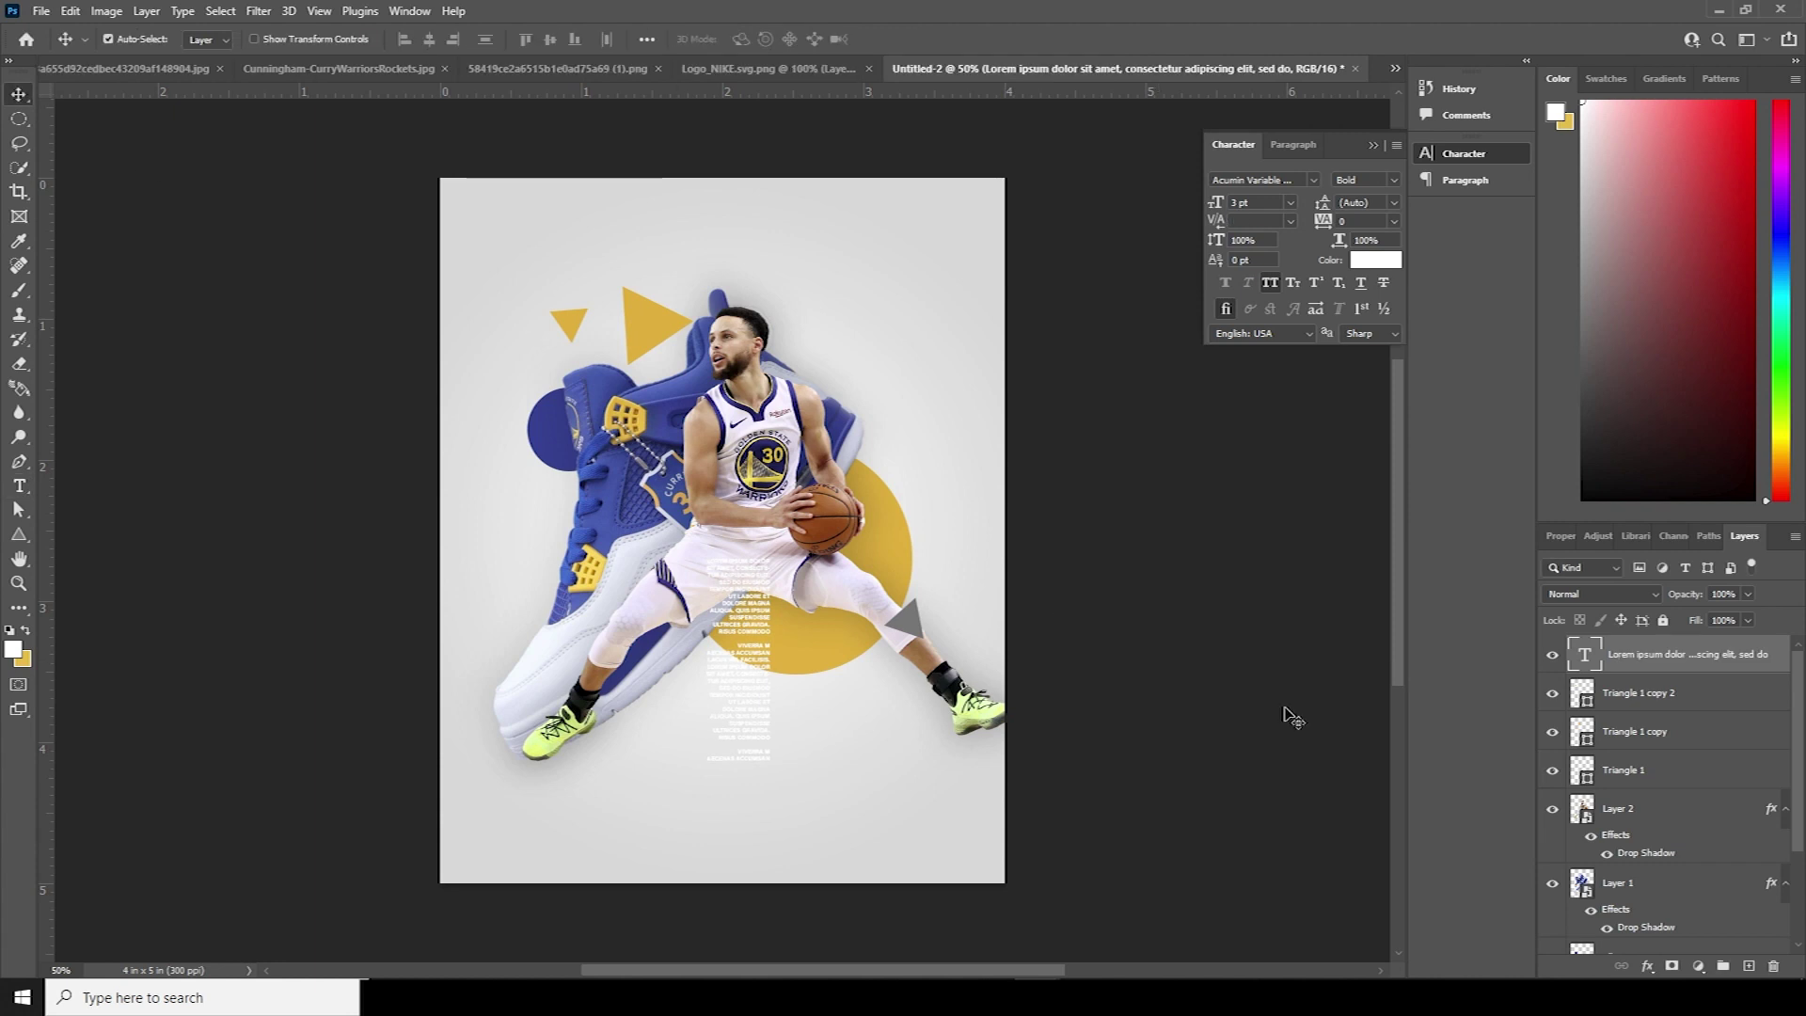
Step: Change the placeholder text's color to dark grey 464646
{"action": "double_click", "coordinate": [1588, 656]}
{"action": "left_click", "coordinate": [1375, 259]}
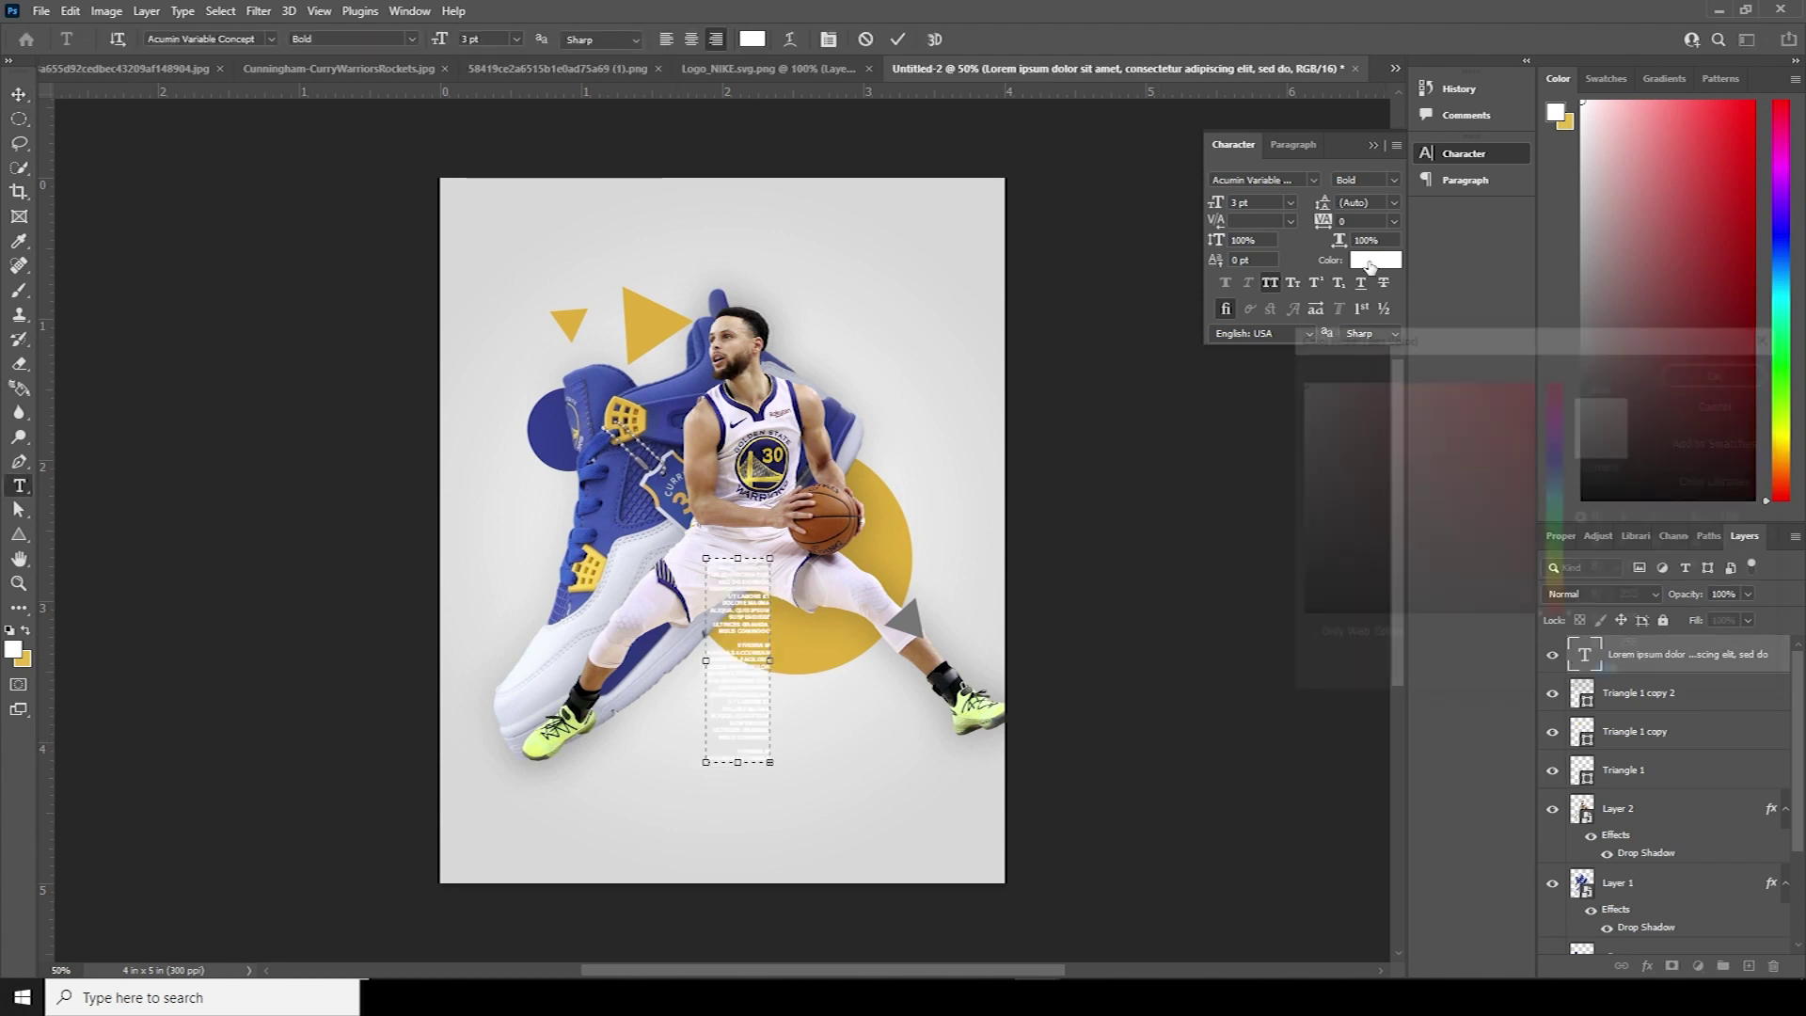
{"action": "left_click", "coordinate": [1297, 569]}
{"action": "left_click_drag", "start_coordinate": [1297, 569], "coordinate": [1292, 555]}
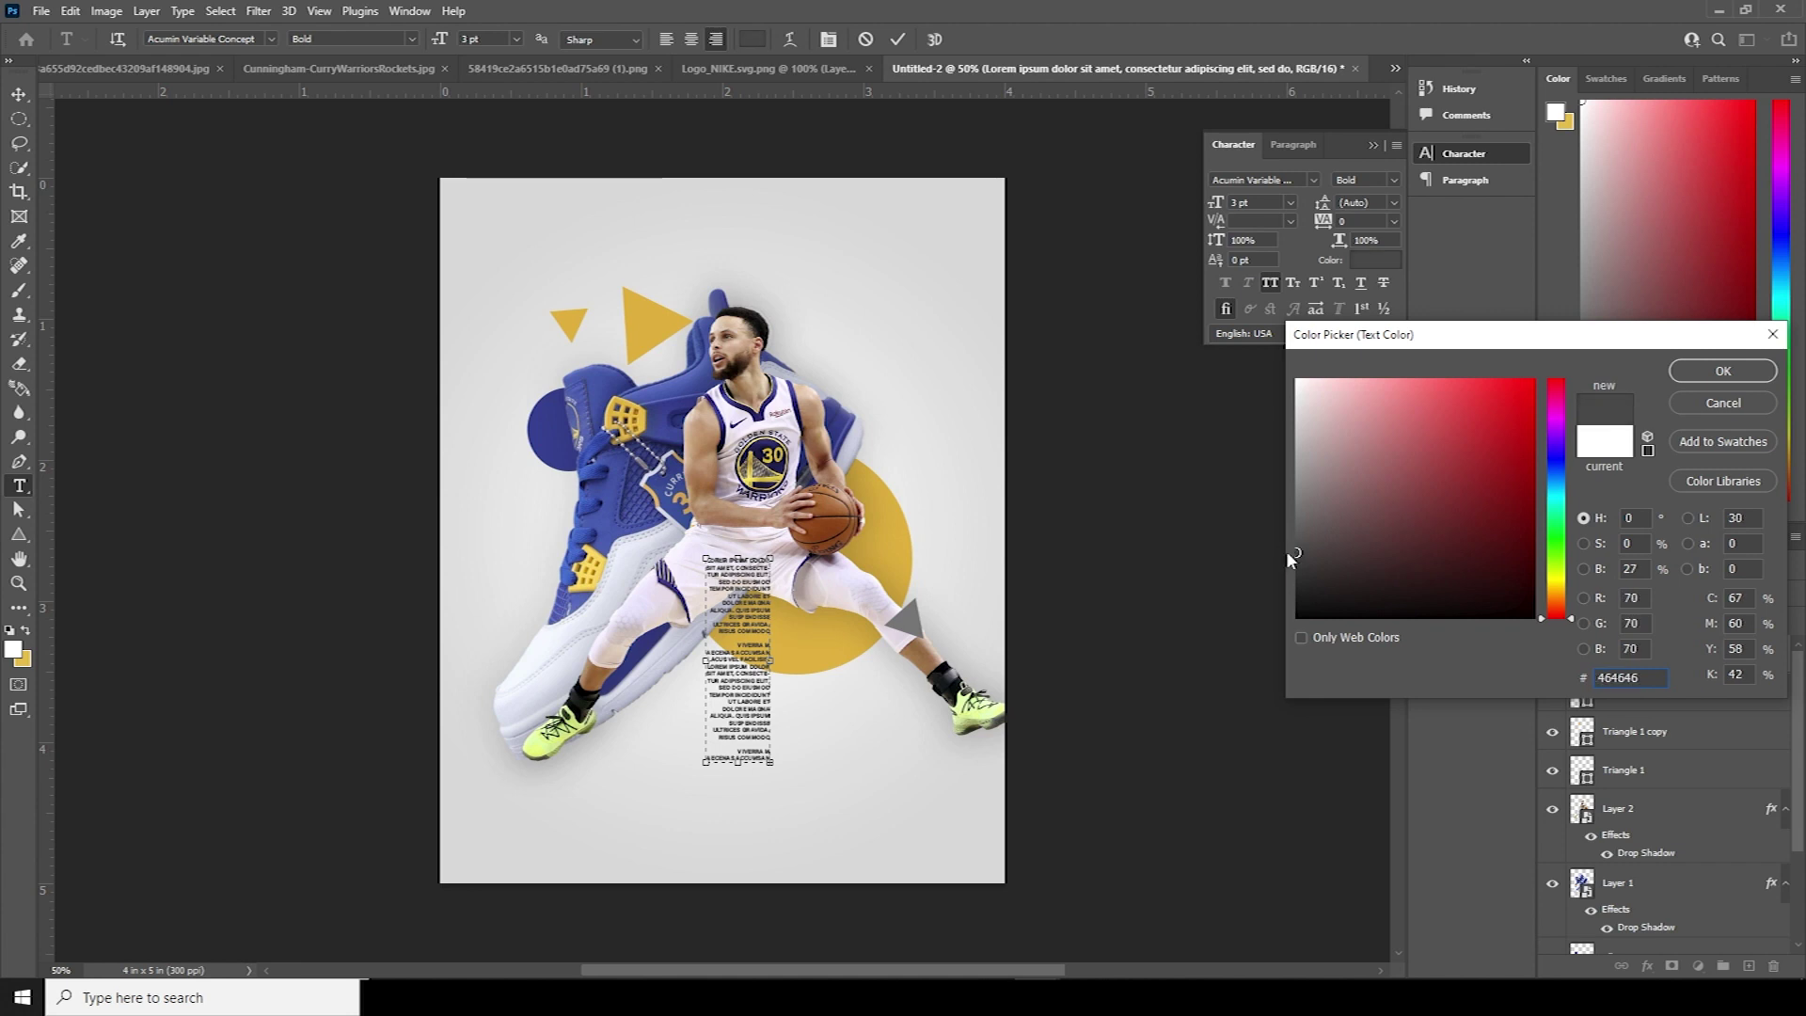
{"action": "left_click", "coordinate": [1694, 371]}
{"action": "key", "text": "Escape"}
{"action": "key", "text": "v"}
Step: Place the text layer just above the yellow circle's layer, behind the player, and lower its opacity to 63%
{"action": "left_click_drag", "start_coordinate": [1618, 656], "coordinate": [1592, 814]}
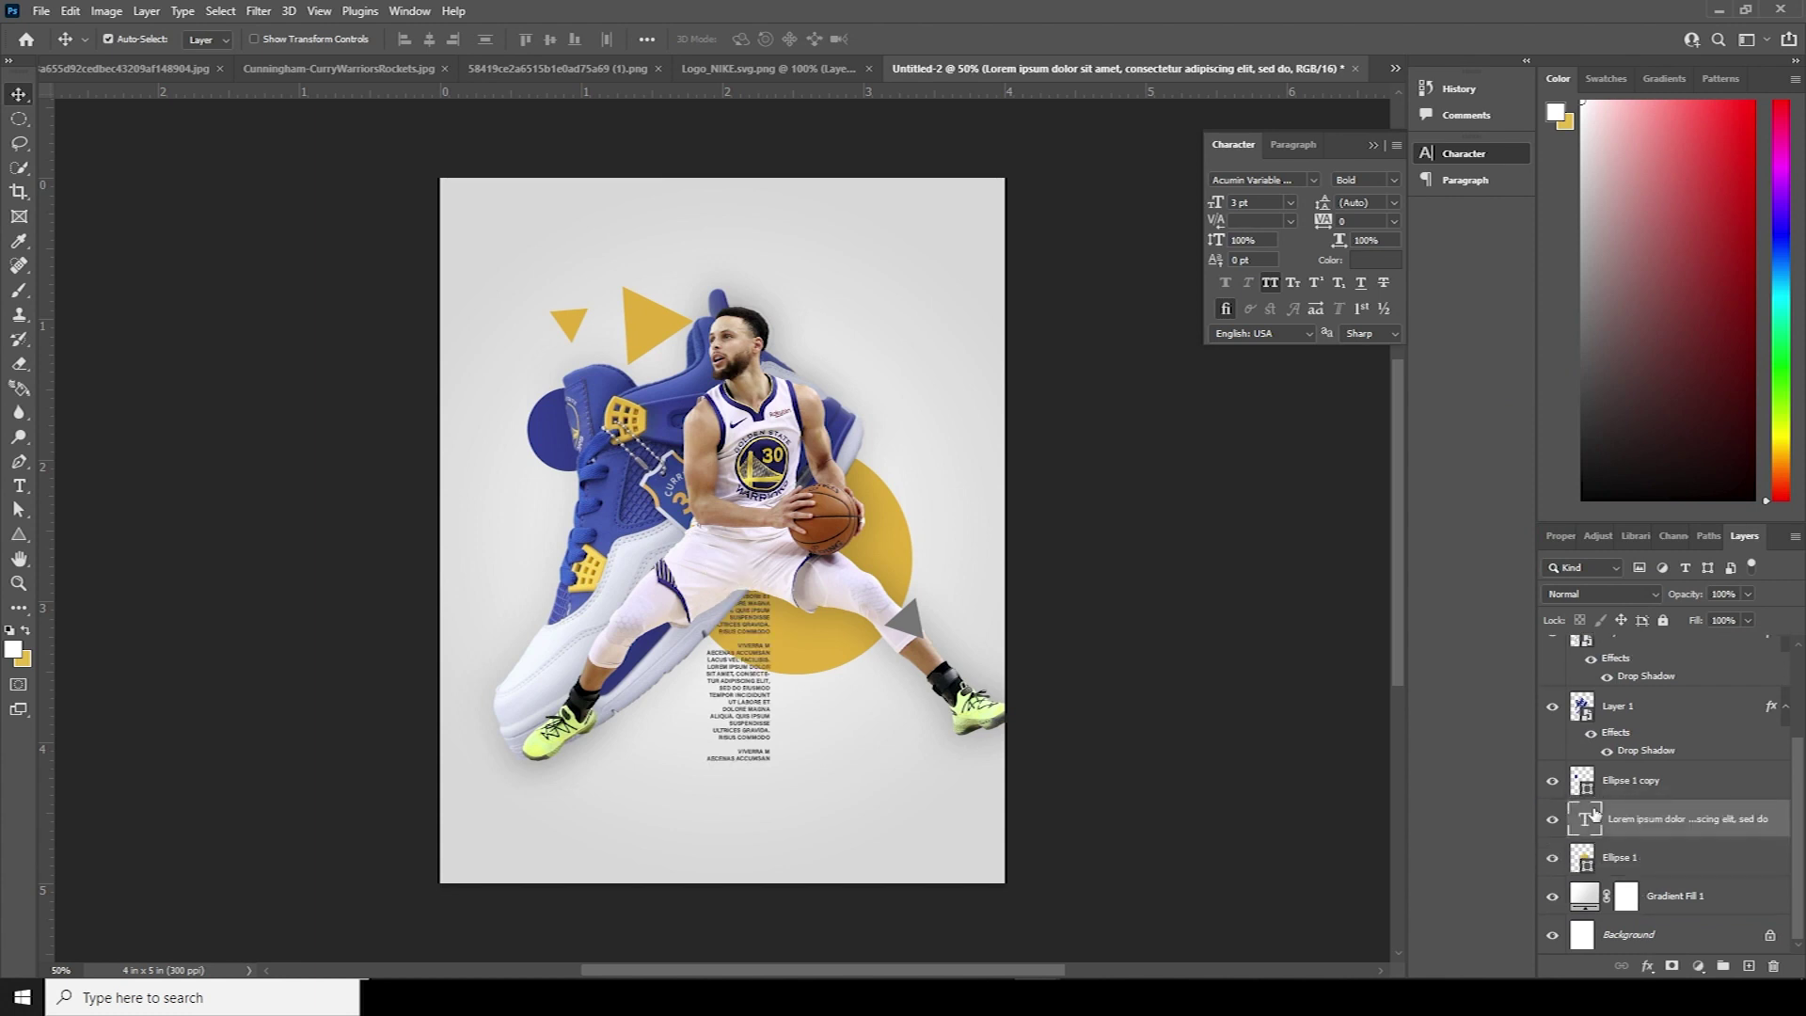
{"action": "left_click", "coordinate": [1747, 594]}
{"action": "left_click", "coordinate": [1717, 617]}
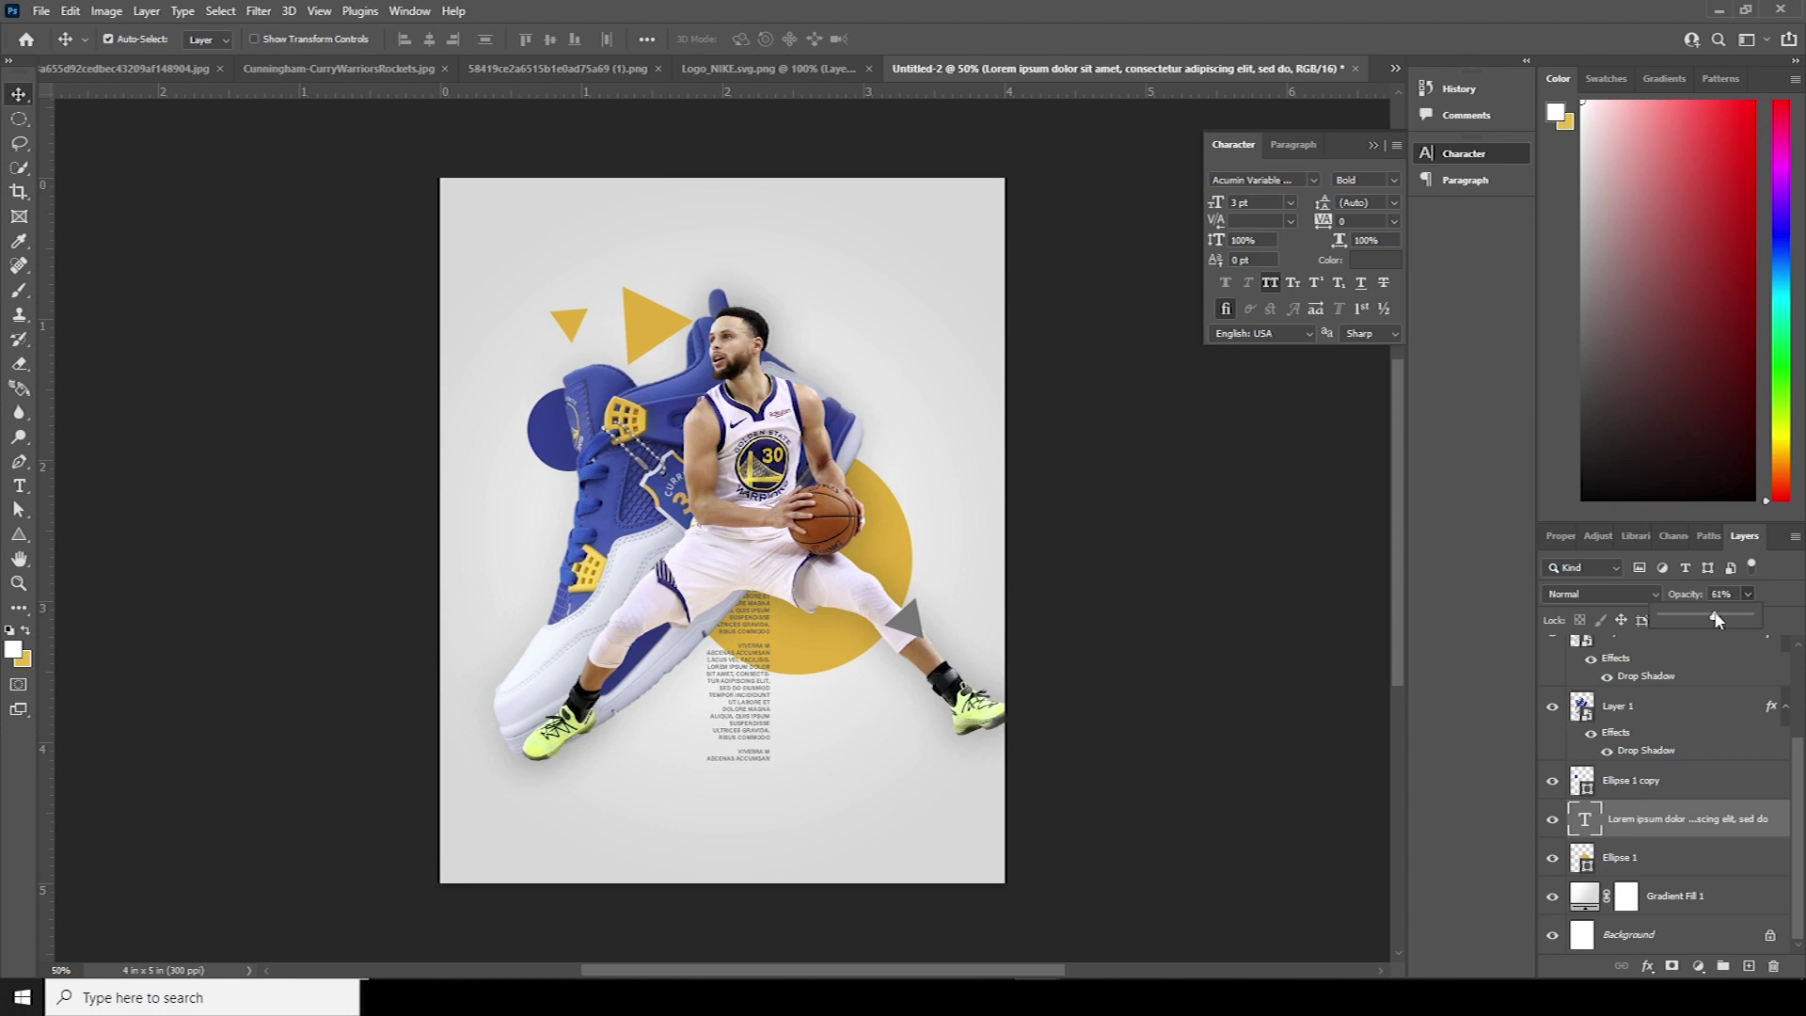
Step: Duplicate the placeholder text column and position the copy directly beside the original beneath the basketball
{"action": "left_click", "coordinate": [1584, 818]}
{"action": "key", "text": "ctrl+j"}
{"action": "key", "text": "ctrl+t"}
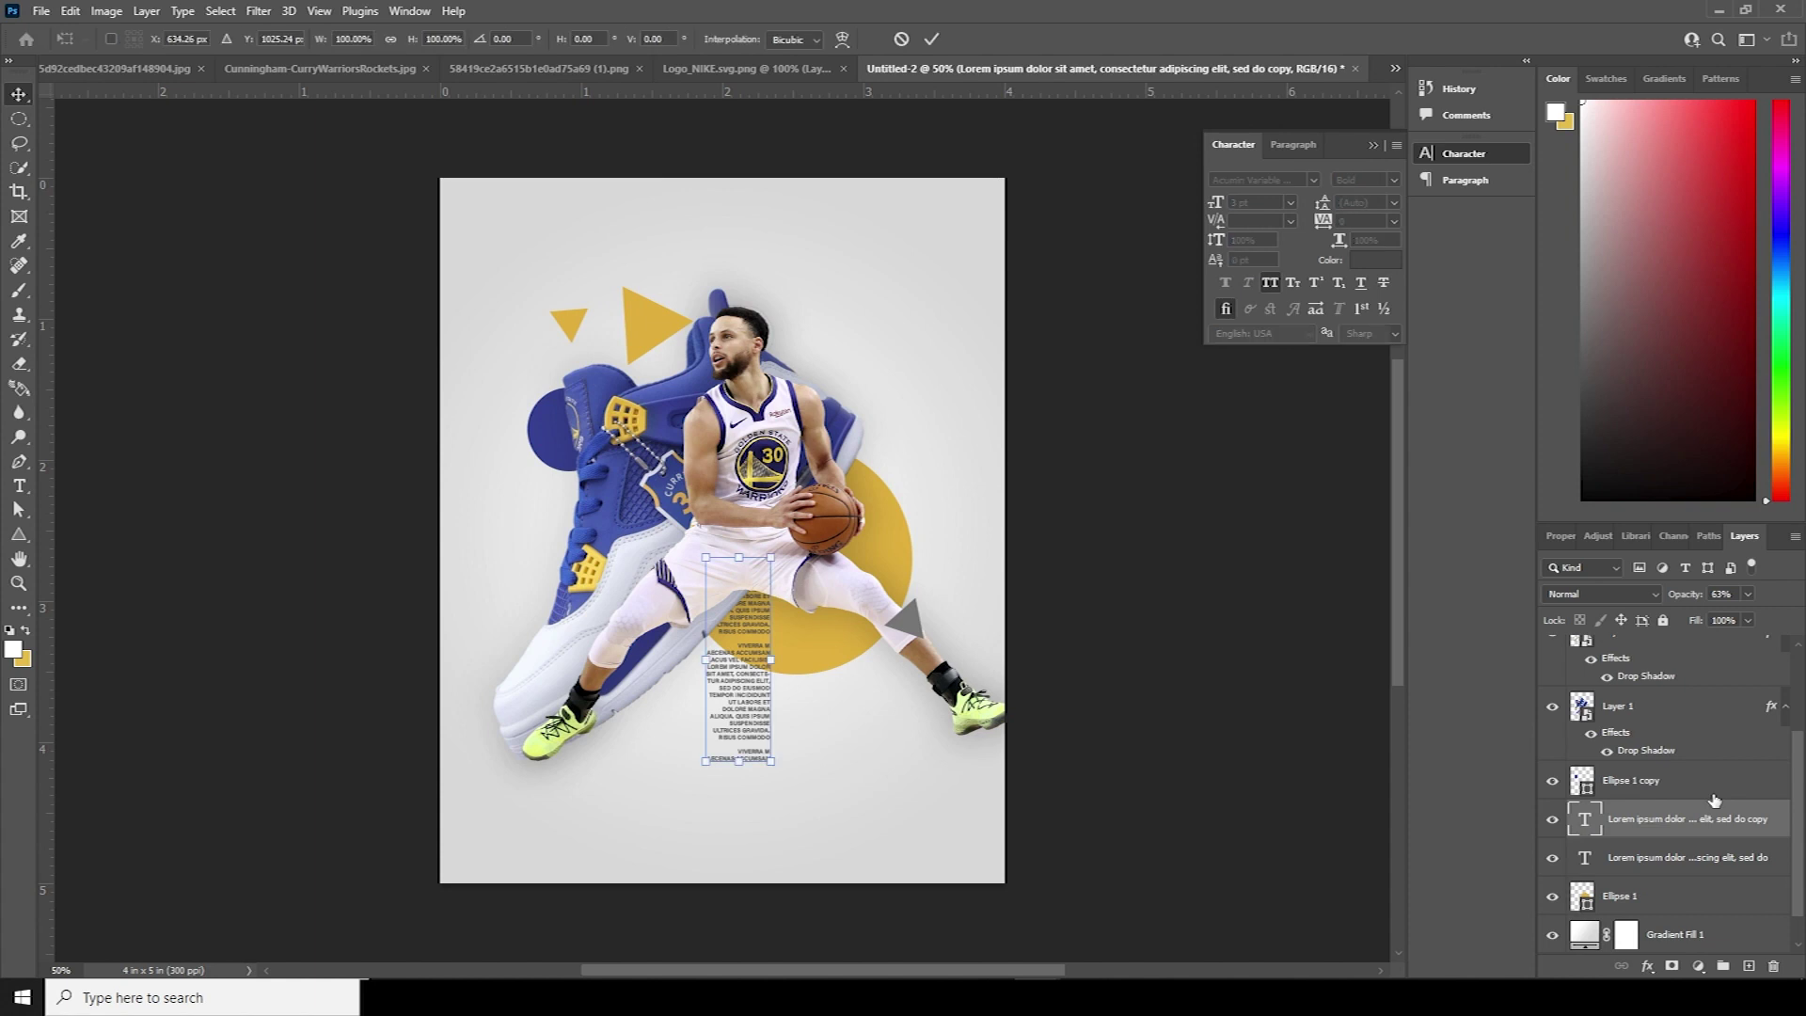
{"action": "right_click", "coordinate": [739, 688]}
{"action": "left_click", "coordinate": [748, 694]}
{"action": "left_click_drag", "start_coordinate": [746, 679], "coordinate": [819, 684]}
{"action": "key", "text": "Return"}
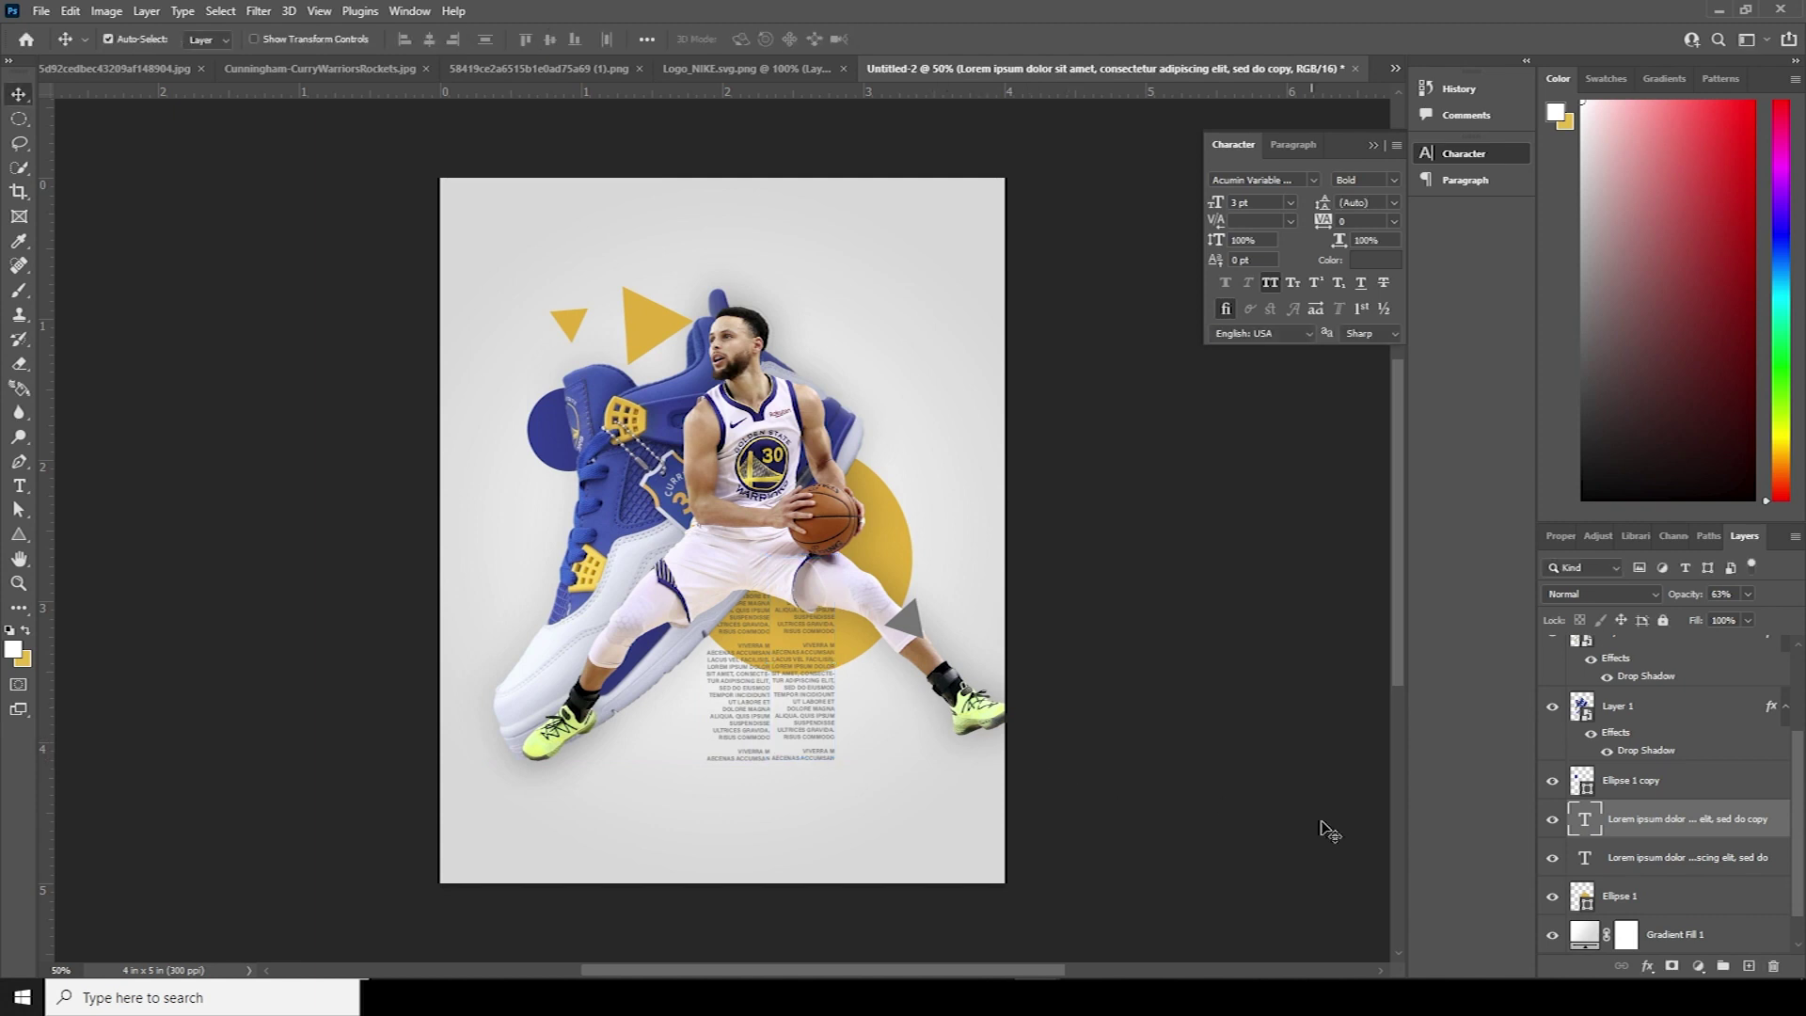
Step: Left-align the text in the duplicated column
{"action": "double_click", "coordinate": [1582, 819]}
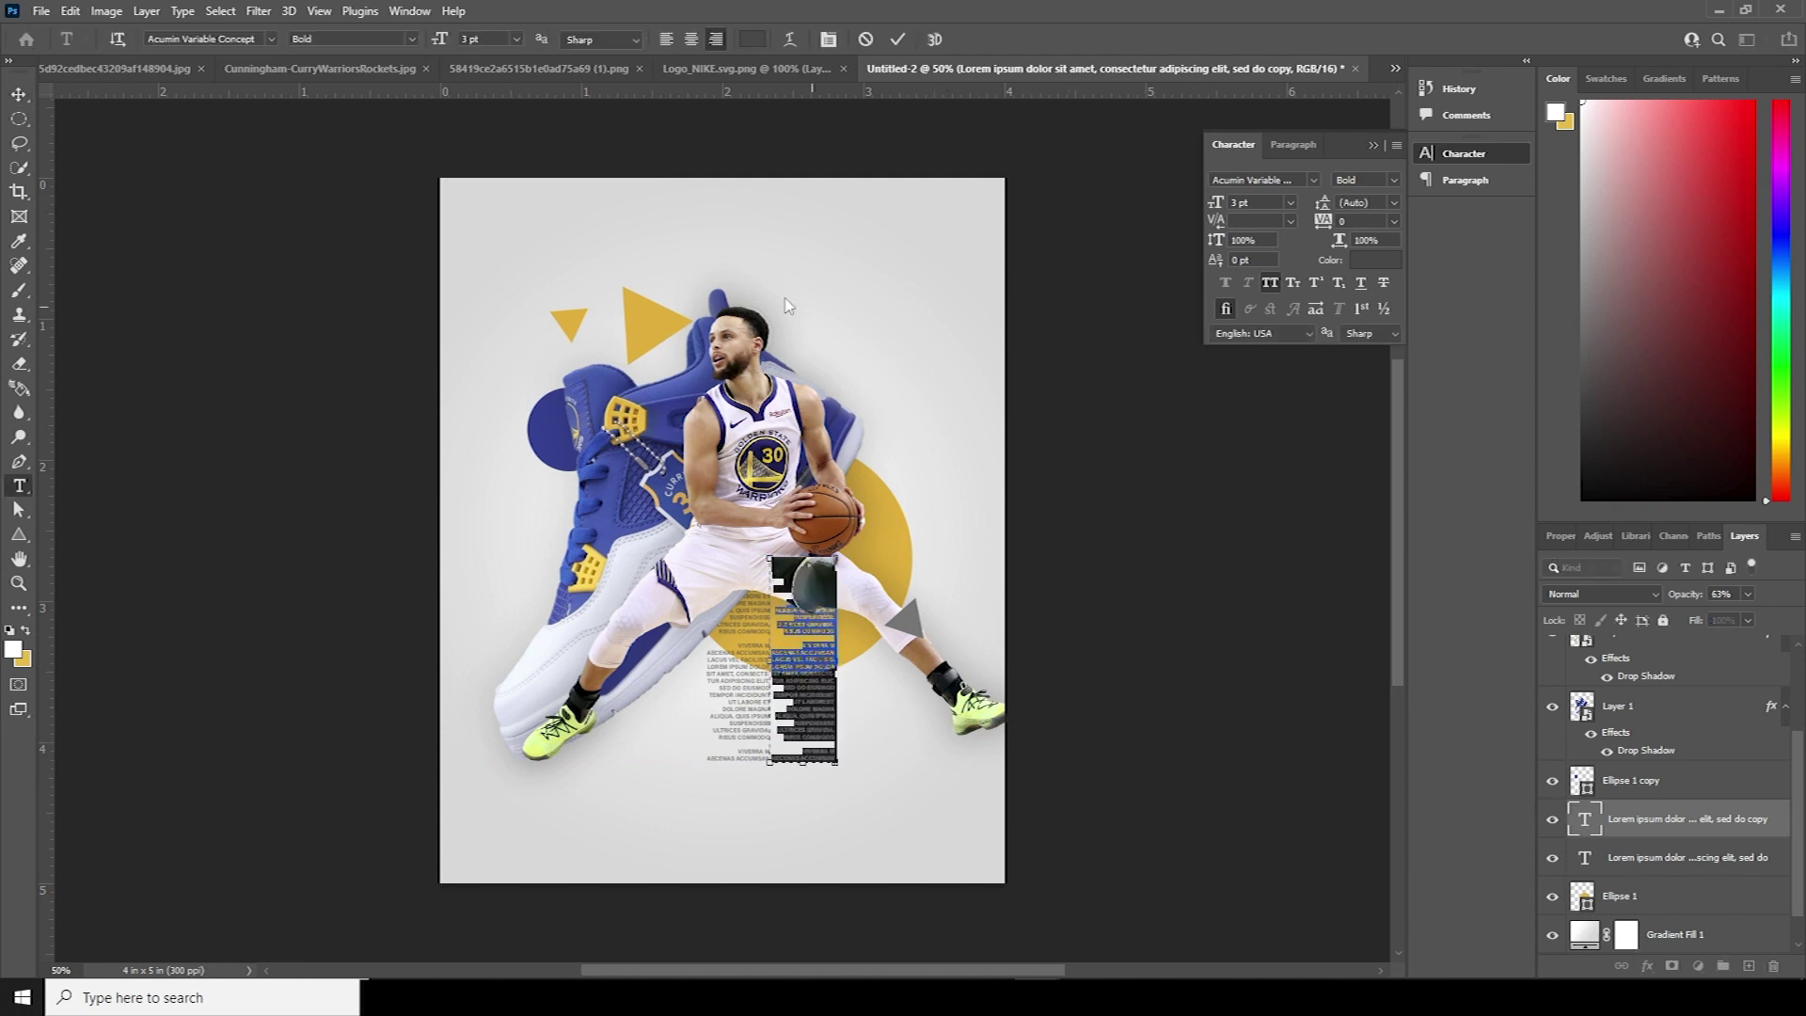
{"action": "left_click", "coordinate": [666, 40]}
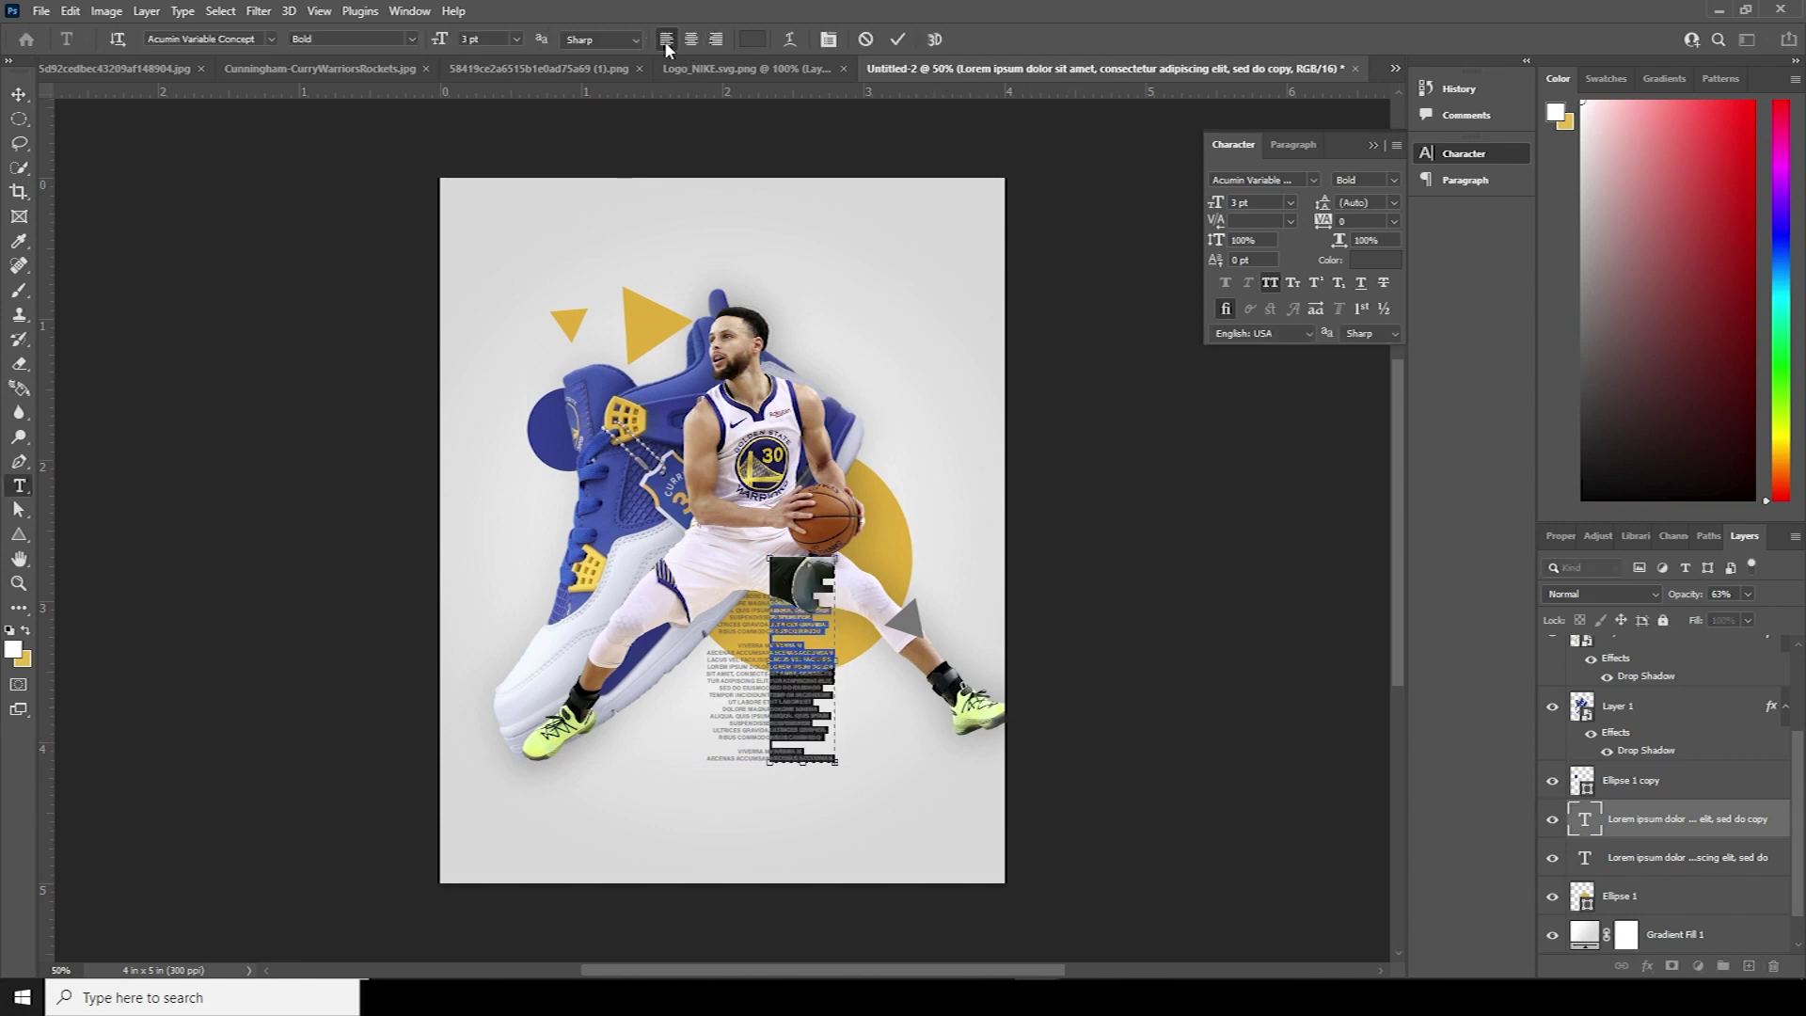
{"action": "left_click", "coordinate": [807, 650]}
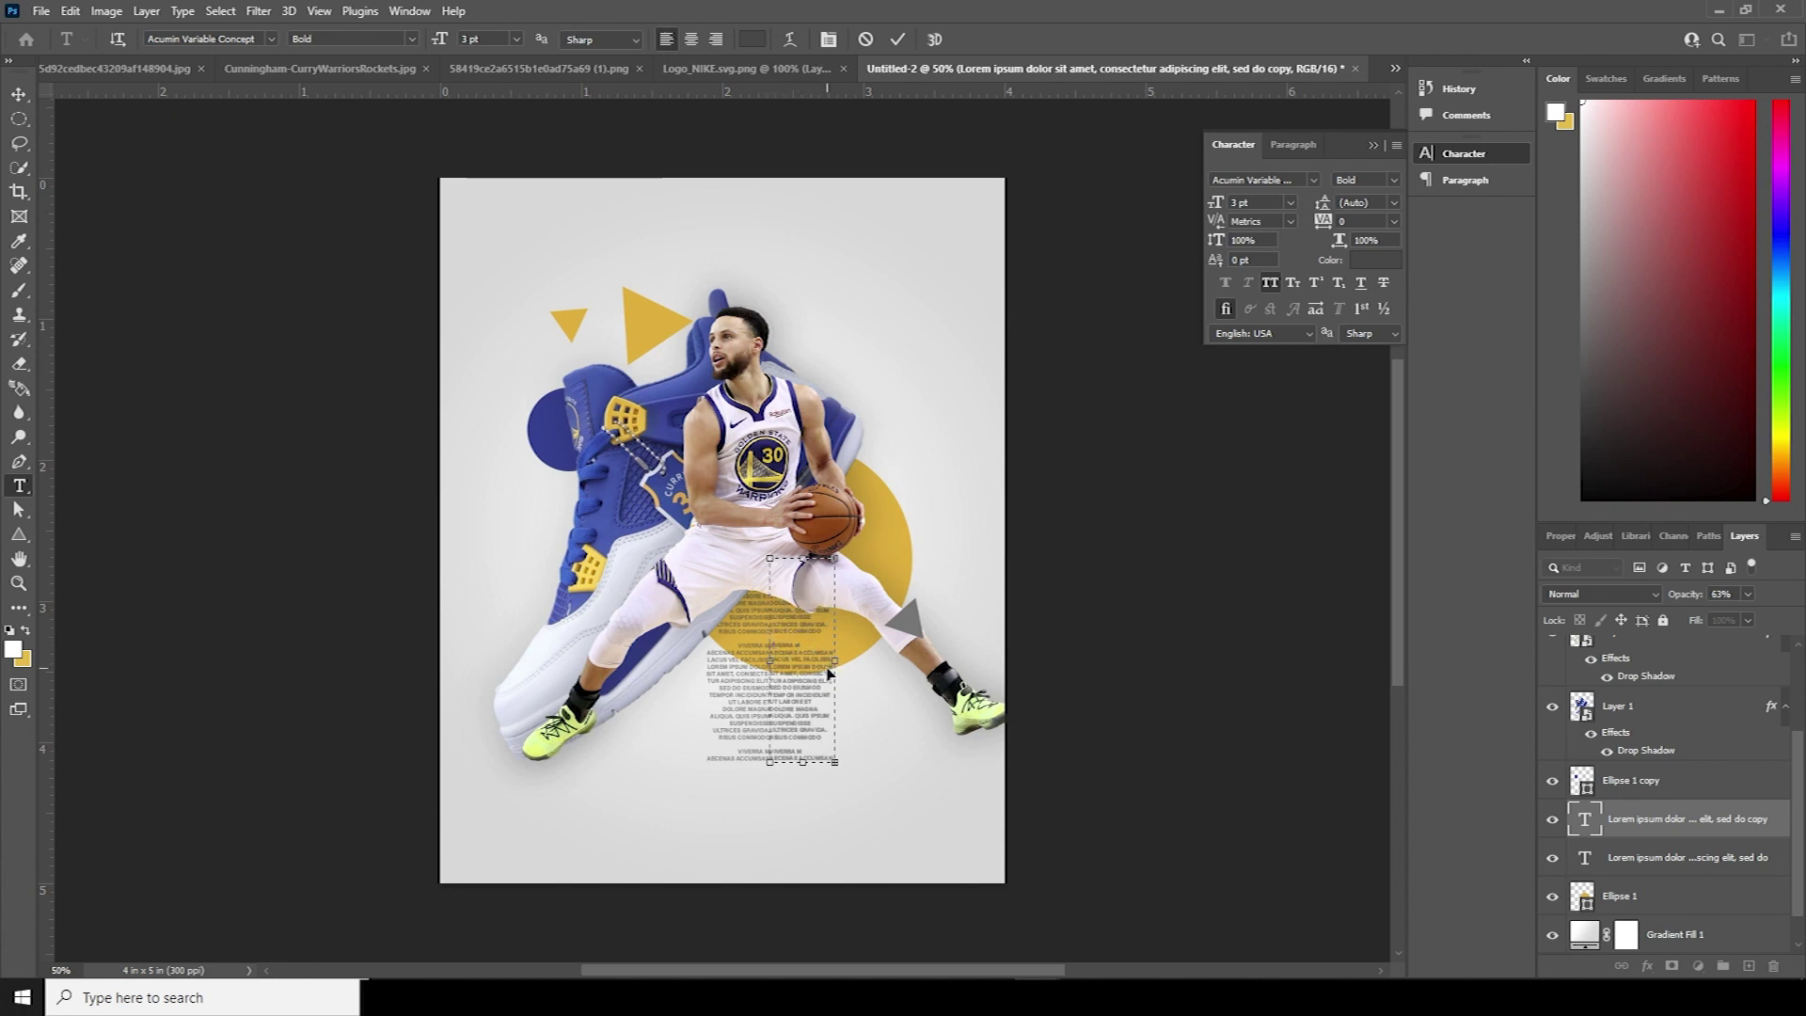
Step: Remove part of the text in the duplicated column so its wording differs from the original column
{"action": "key", "text": "BackSpace"}
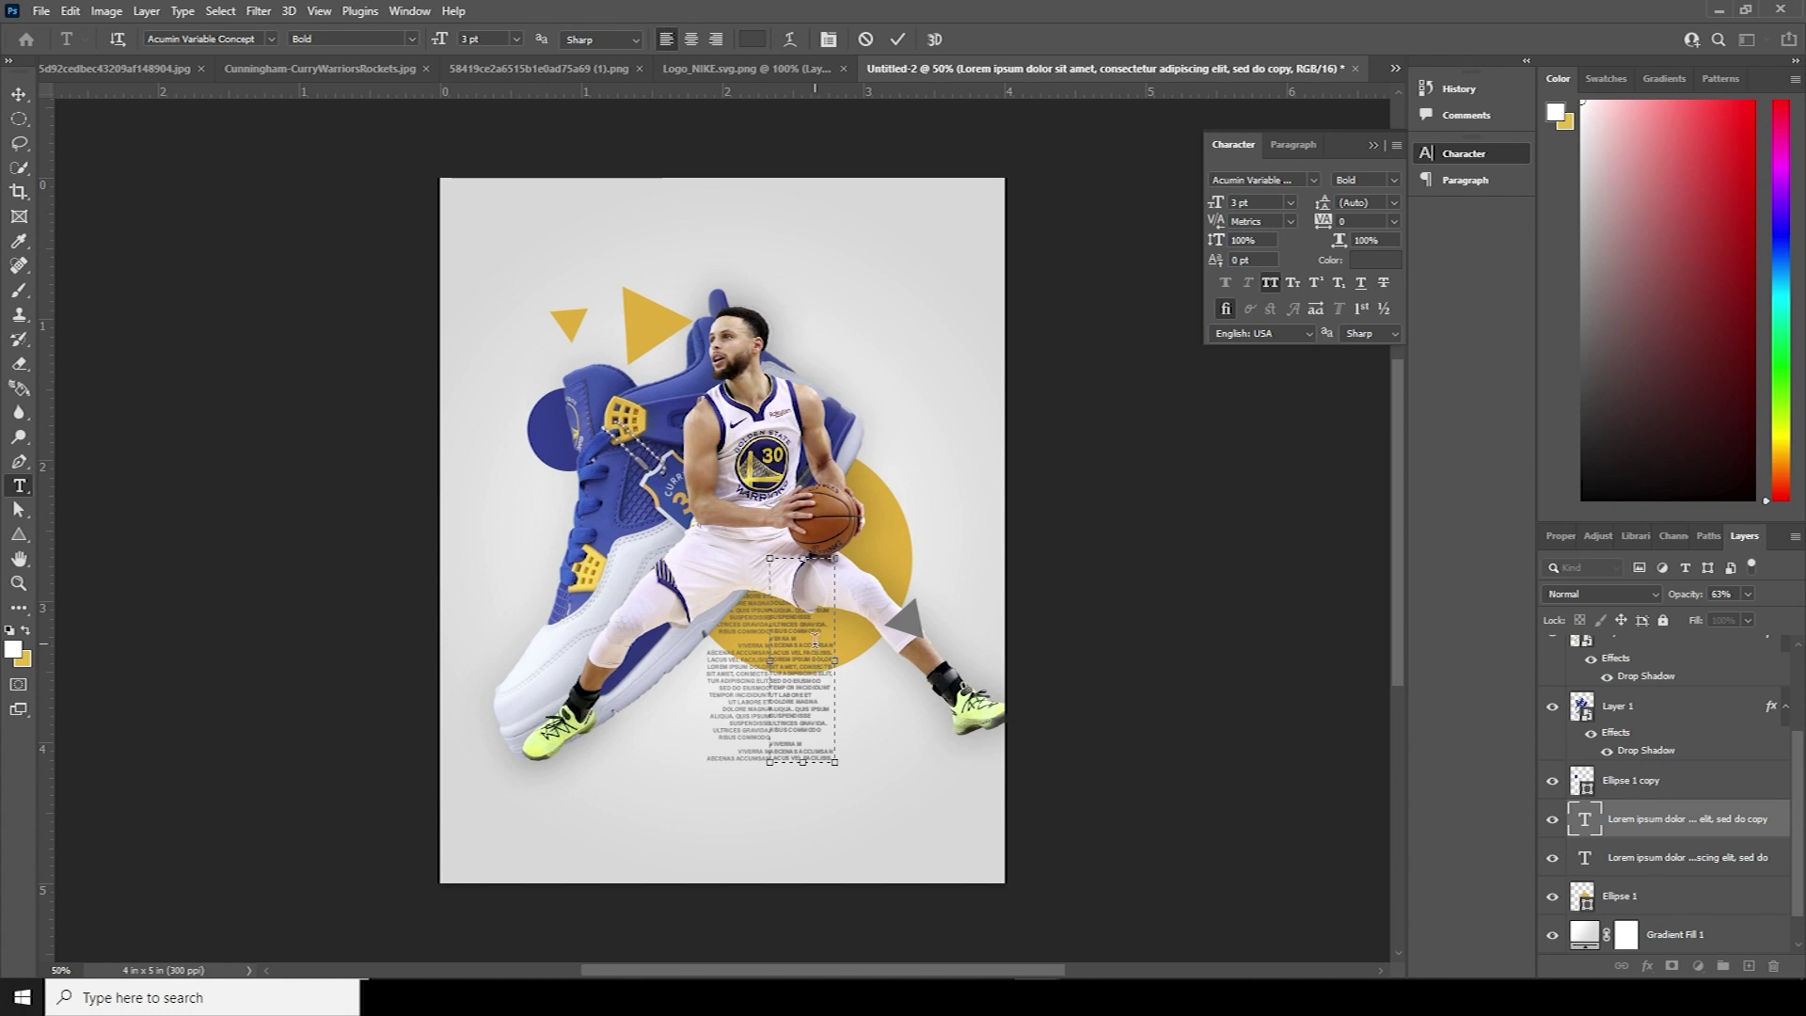
{"action": "key", "text": "ctrl+a"}
{"action": "key", "text": "BackSpace"}
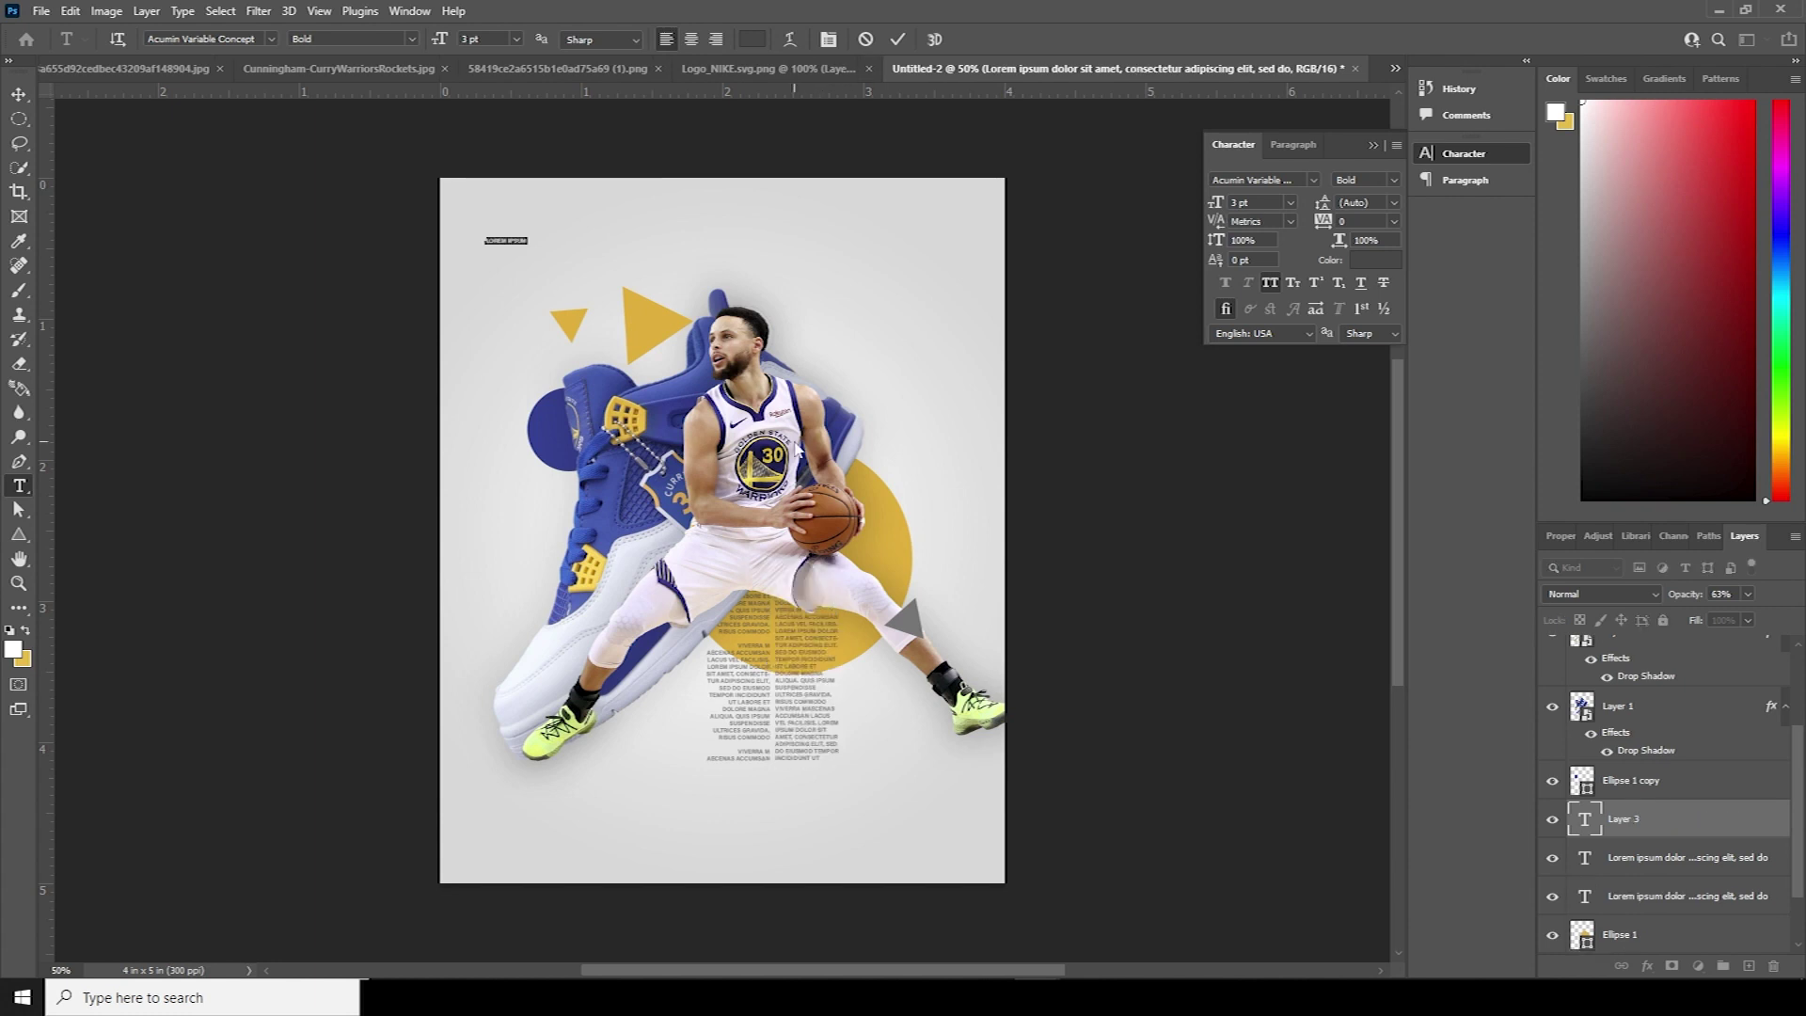
Step: Add a separate dark grey letter C, enlarge it to 88.11 pt over the upper yellow triangles, and move its layer to the top
{"action": "key", "text": "BackSpace"}
{"action": "left_click", "coordinate": [23, 96]}
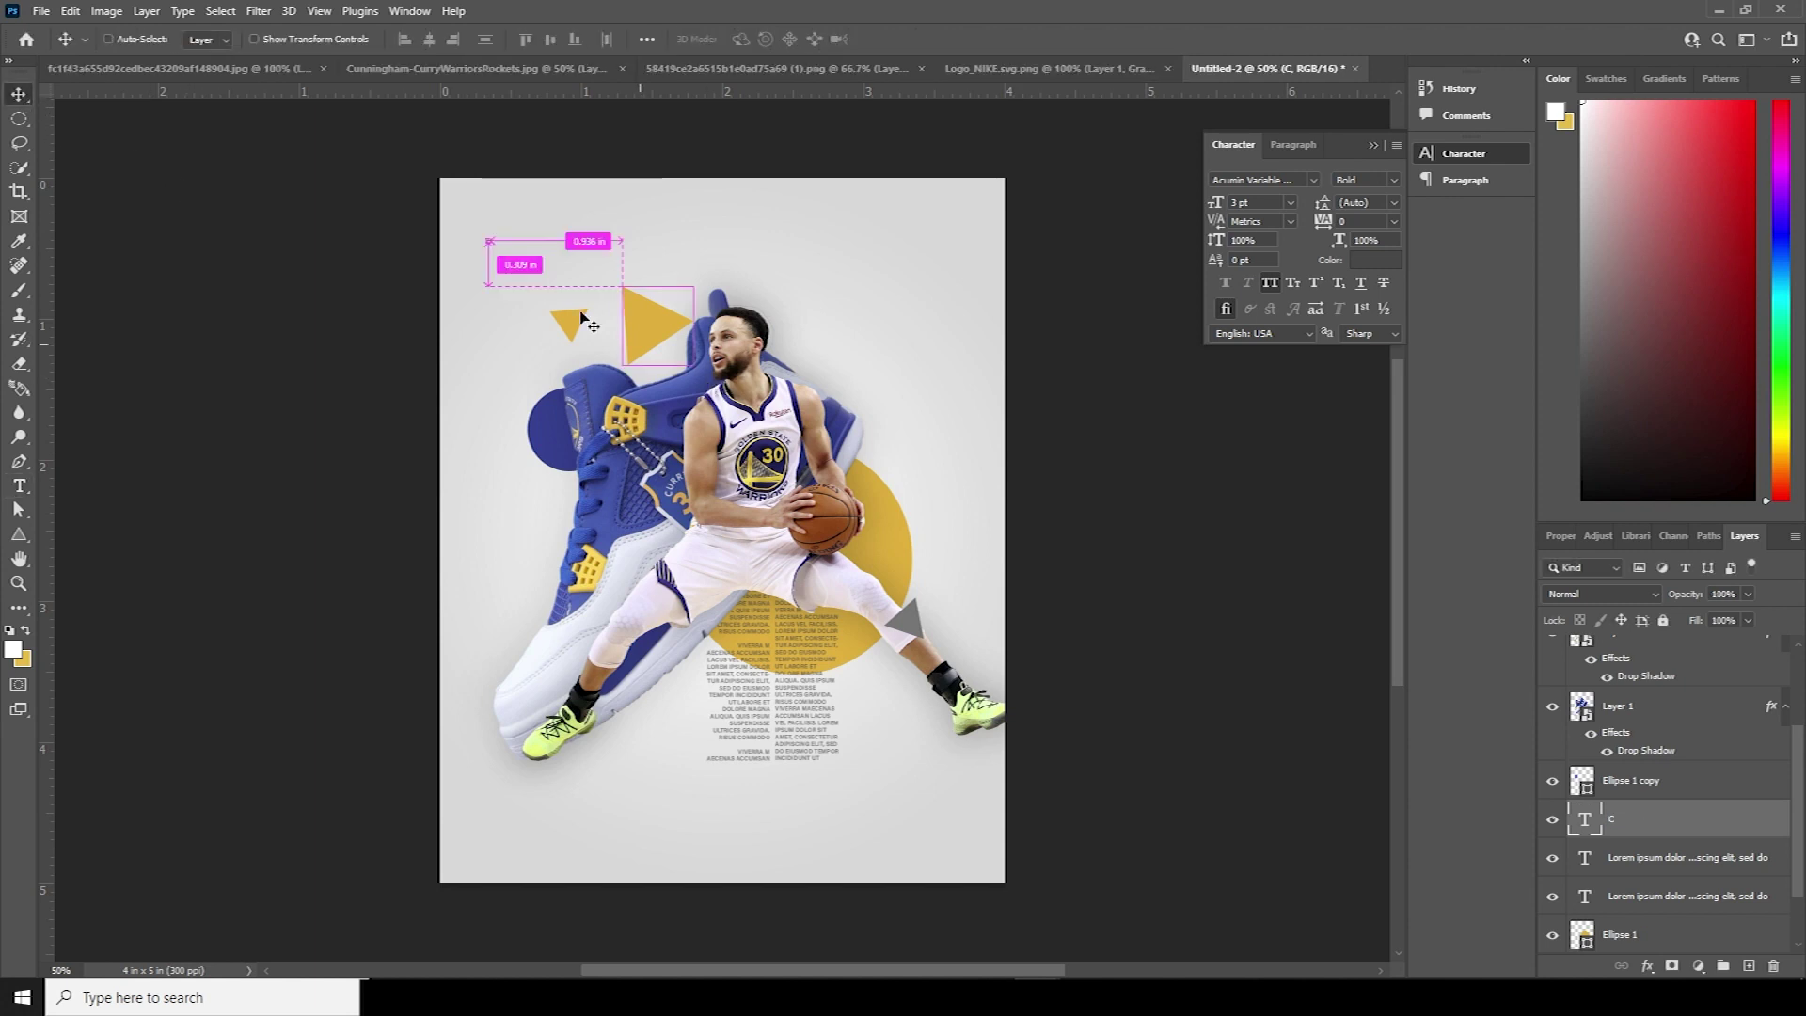
{"action": "key", "text": "ctrl+t"}
{"action": "left_click_drag", "start_coordinate": [512, 275], "coordinate": [592, 360]}
{"action": "left_click_drag", "start_coordinate": [525, 309], "coordinate": [629, 344]}
{"action": "key", "text": "Return"}
{"action": "left_click_drag", "start_coordinate": [1610, 820], "coordinate": [1584, 665]}
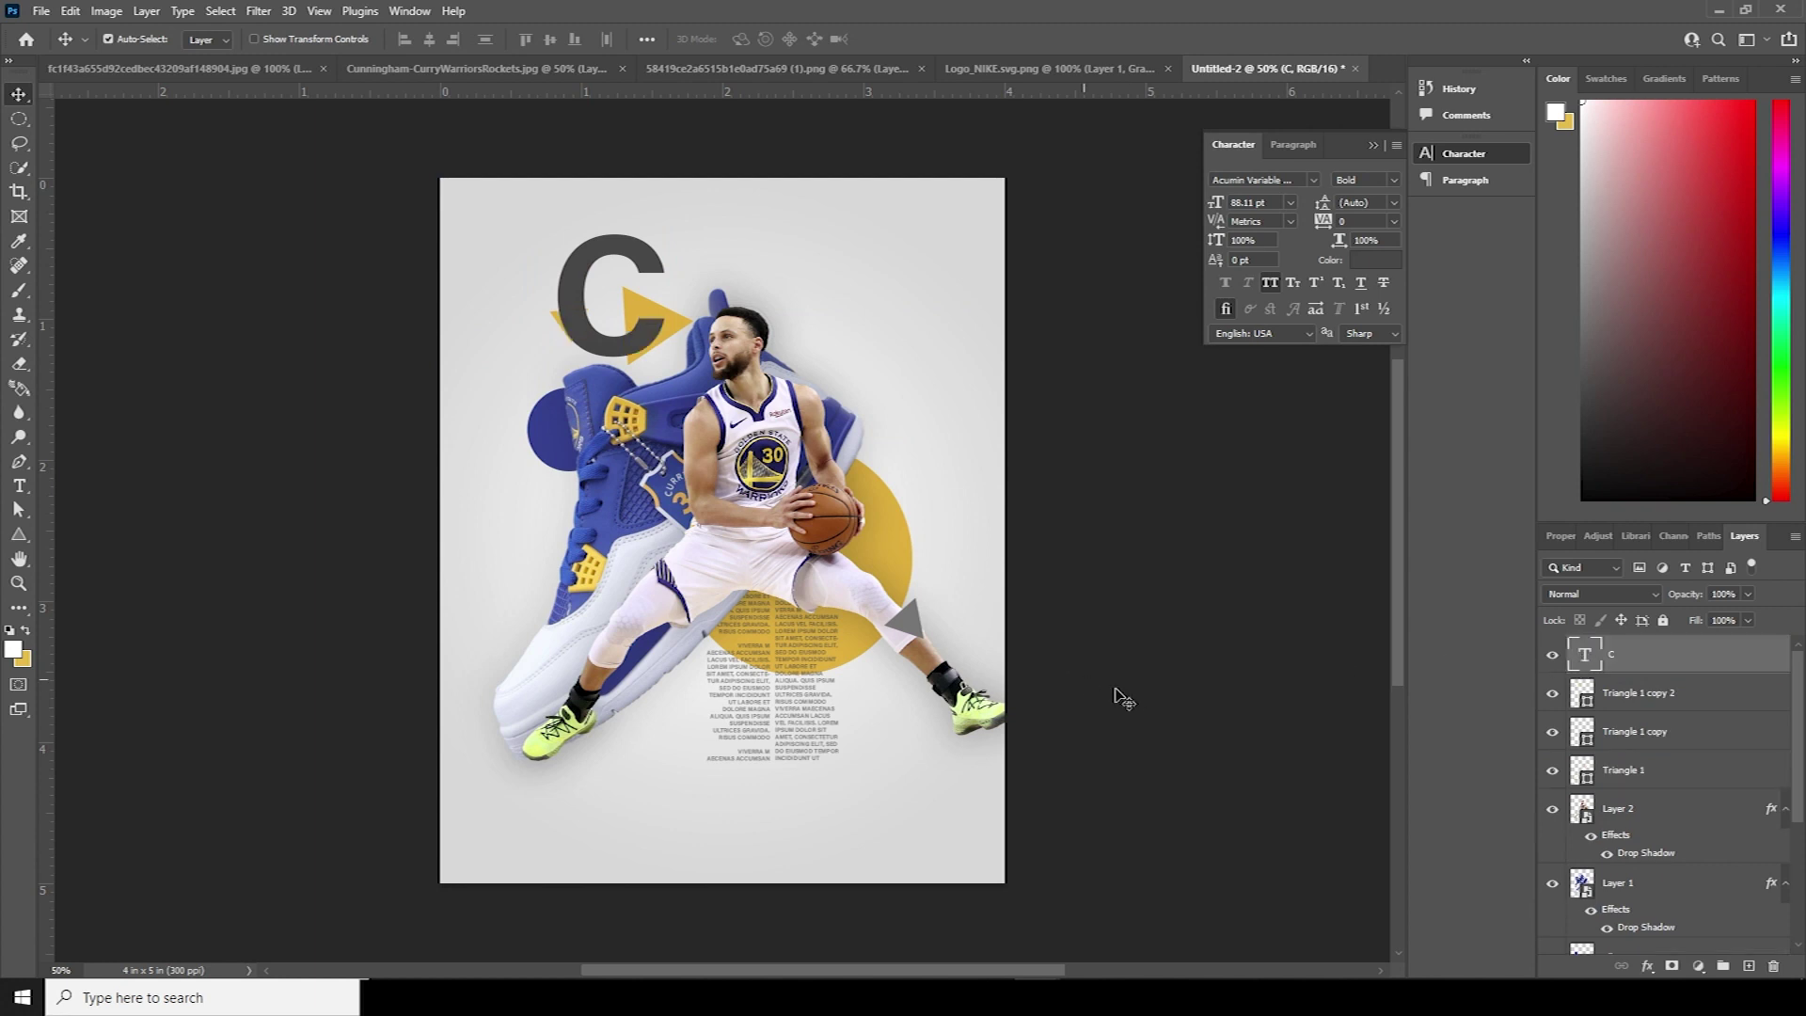
Step: Duplicate the letter C lower down as a U over the player, and duplicate that over the shoe's lower part as an R
{"action": "left_click_drag", "start_coordinate": [623, 344], "coordinate": [691, 511]}
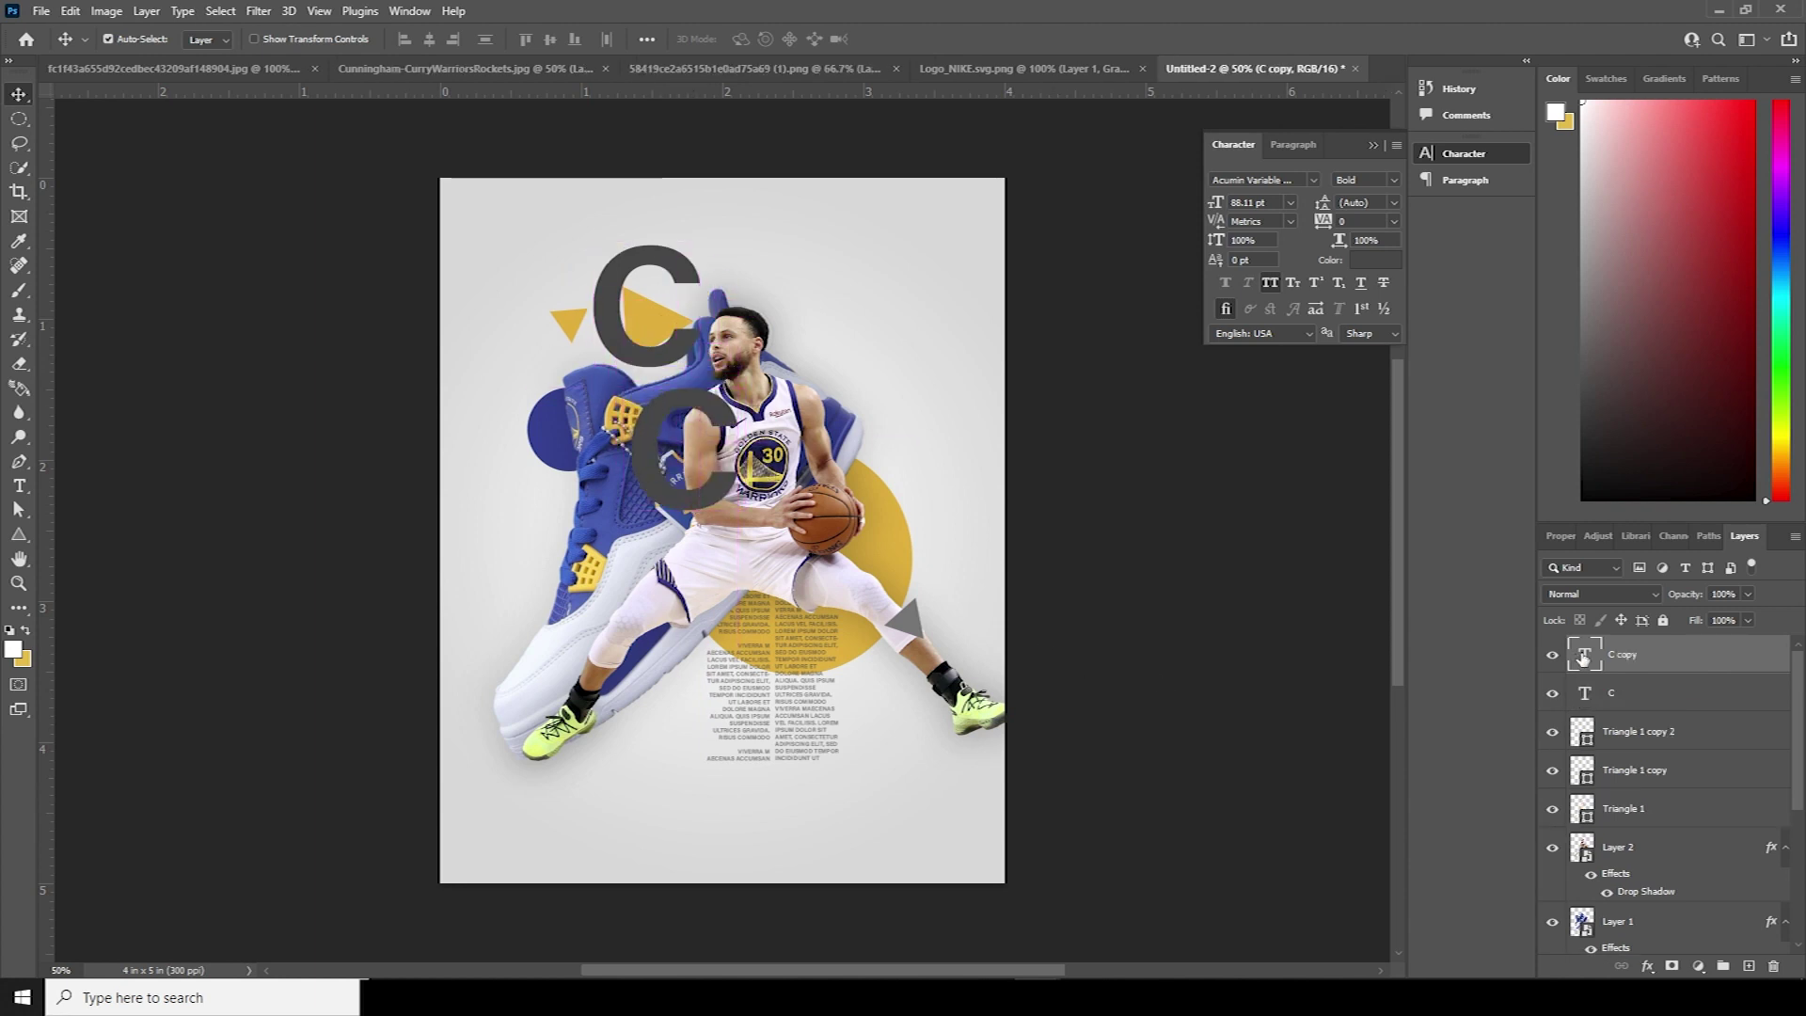
{"action": "double_click", "coordinate": [1583, 656]}
{"action": "type", "text": "U"}
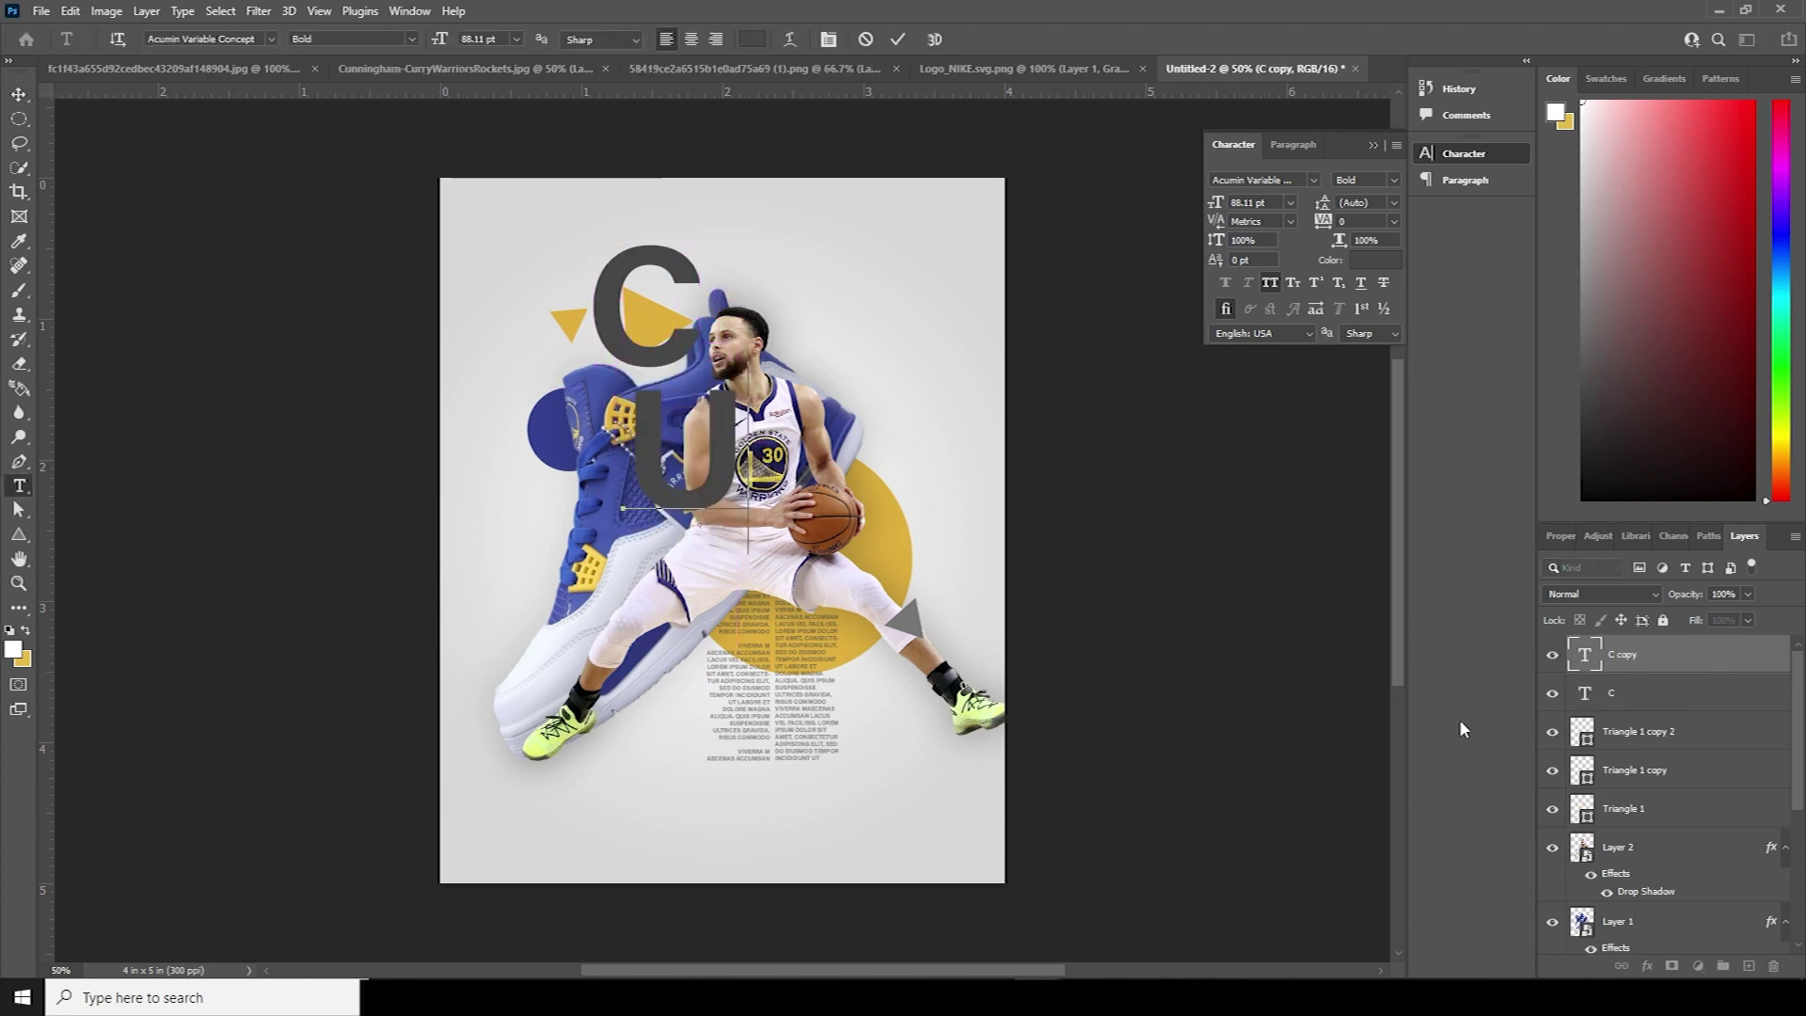
{"action": "left_click", "coordinate": [18, 94]}
{"action": "left_click_drag", "start_coordinate": [707, 499], "coordinate": [617, 673]}
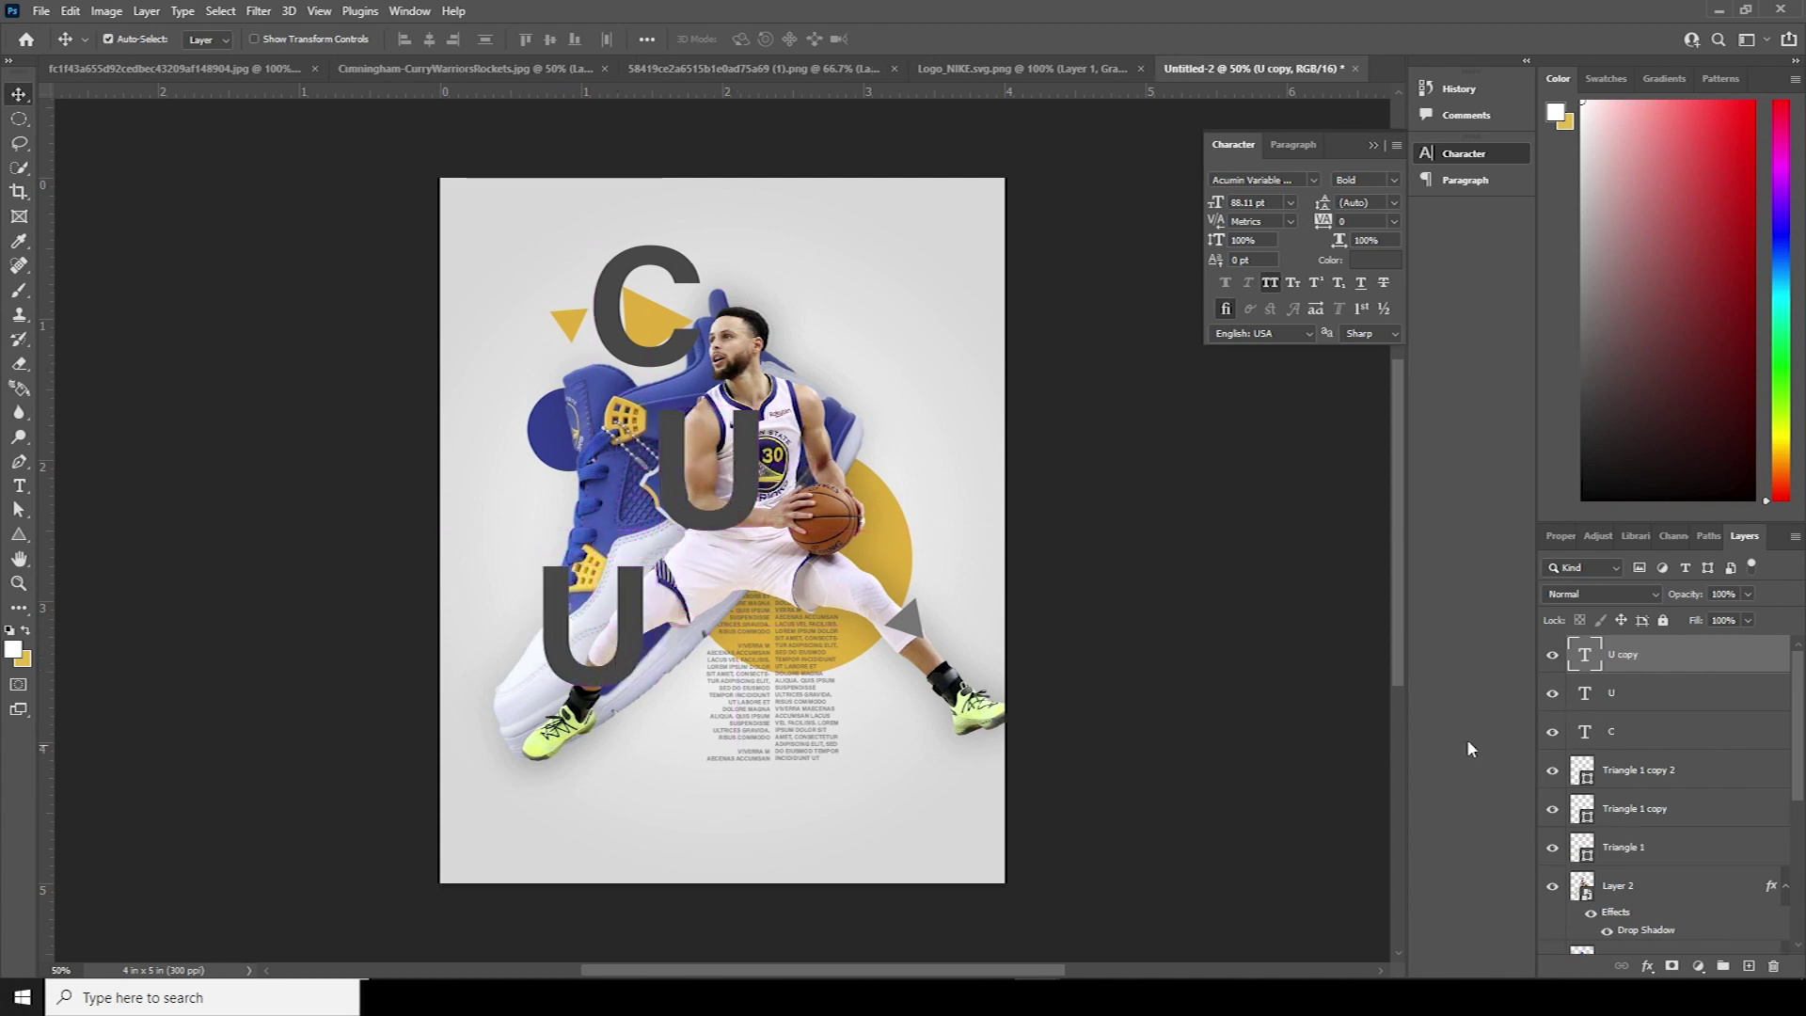
{"action": "double_click", "coordinate": [1583, 655]}
{"action": "type", "text": "R"}
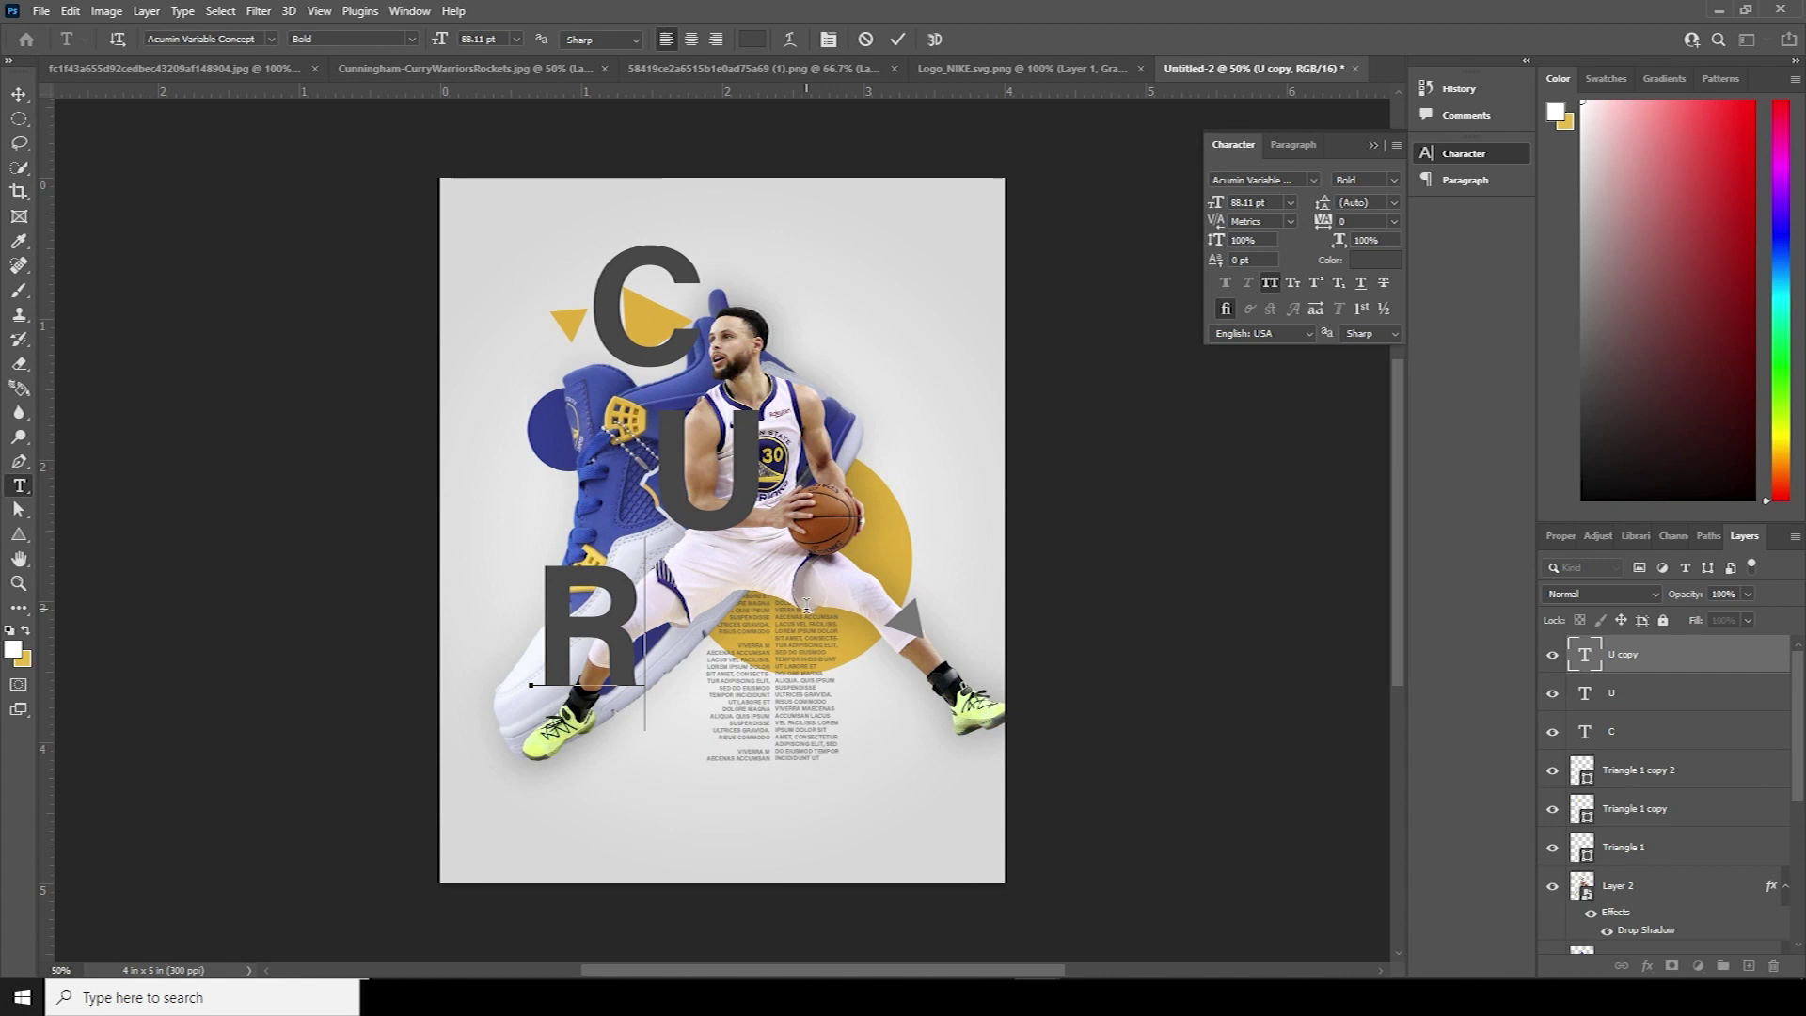
Step: Duplicate the R twice diagonally toward the poster's lower right corner and change the last copy to a Y
{"action": "left_click_drag", "start_coordinate": [603, 633], "coordinate": [799, 727]}
{"action": "left_click_drag", "start_coordinate": [803, 726], "coordinate": [942, 806]}
{"action": "double_click", "coordinate": [1584, 655]}
{"action": "type", "text": "Y"}
{"action": "left_click", "coordinate": [19, 94]}
Step: Shift the letters C, U, R, R and Y upward into a tighter staggered arrangement across the poster
{"action": "mouse_move", "coordinate": [638, 356]}
{"action": "left_mouse_down"}
{"action": "mouse_move", "coordinate": [617, 316]}
{"action": "mouse_move", "coordinate": [614, 333]}
{"action": "left_mouse_up"}
{"action": "left_click_drag", "start_coordinate": [666, 448], "coordinate": [647, 420]}
{"action": "double_click", "coordinate": [640, 568]}
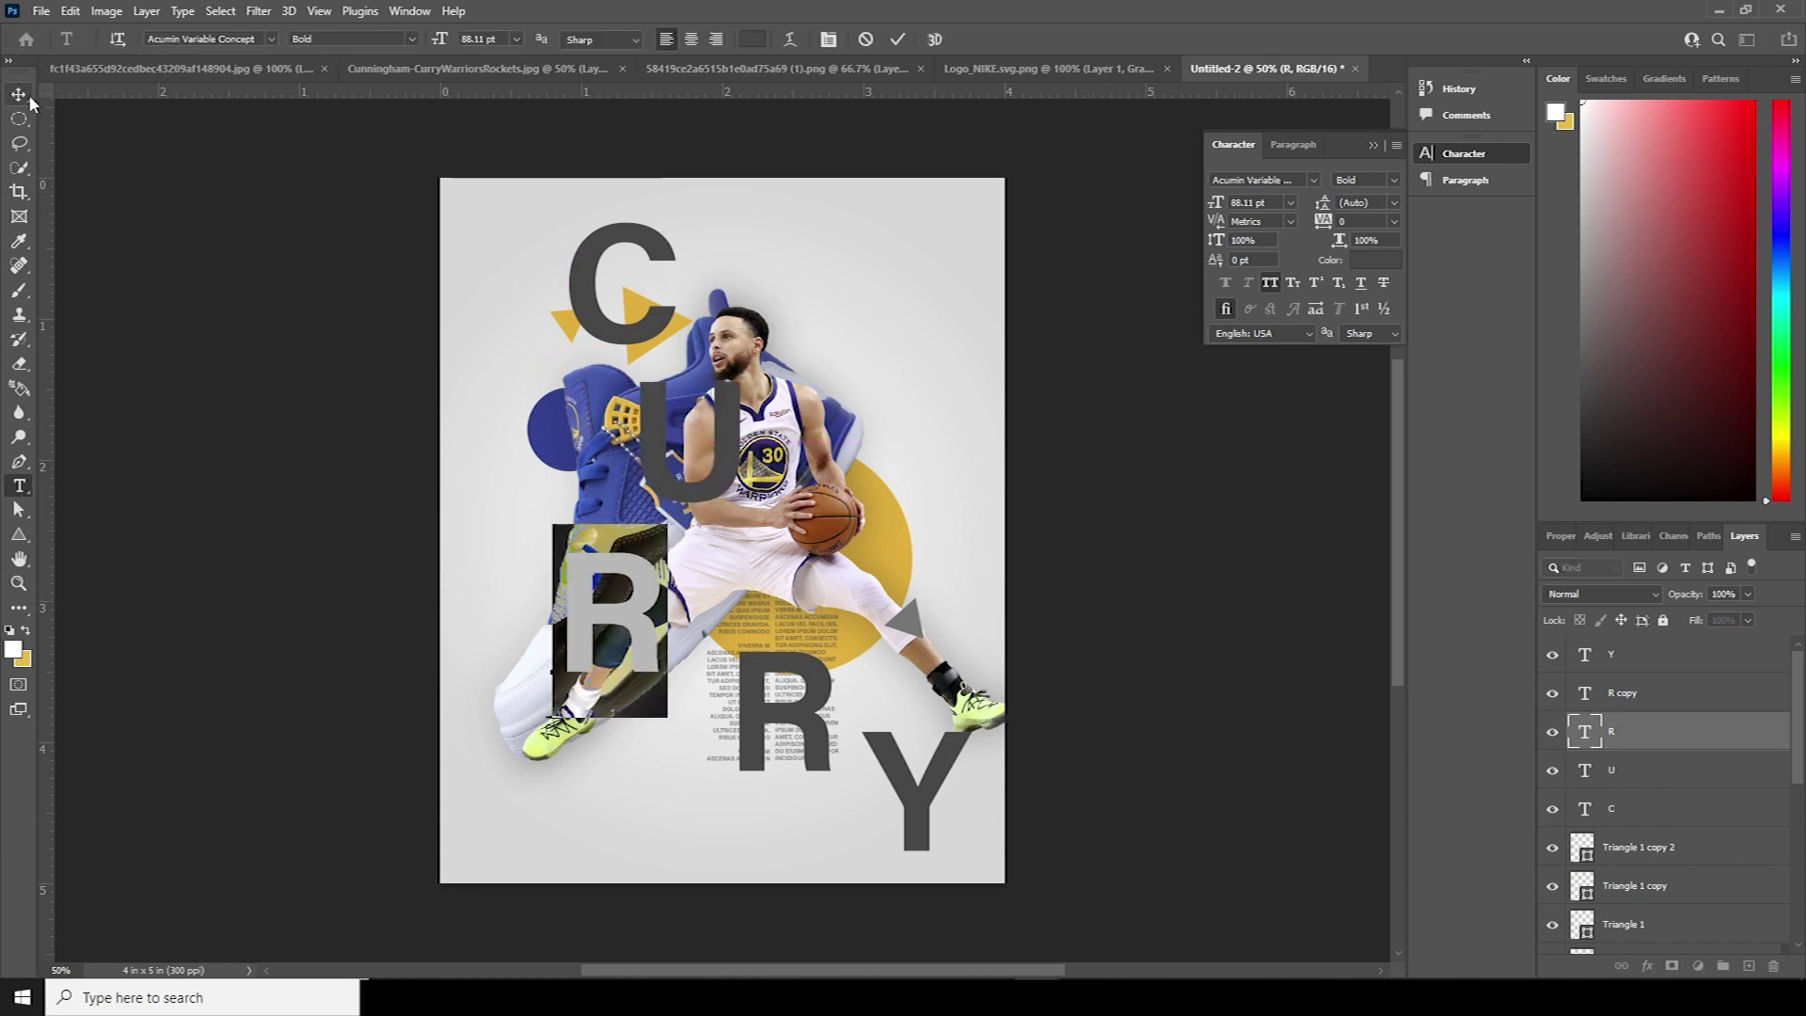
{"action": "key", "text": "Escape"}
{"action": "left_click_drag", "start_coordinate": [640, 569], "coordinate": [649, 526]}
{"action": "double_click", "coordinate": [799, 682]}
{"action": "key", "text": "Escape"}
{"action": "left_click_drag", "start_coordinate": [769, 665], "coordinate": [751, 622]}
{"action": "left_click_drag", "start_coordinate": [910, 780], "coordinate": [887, 739]}
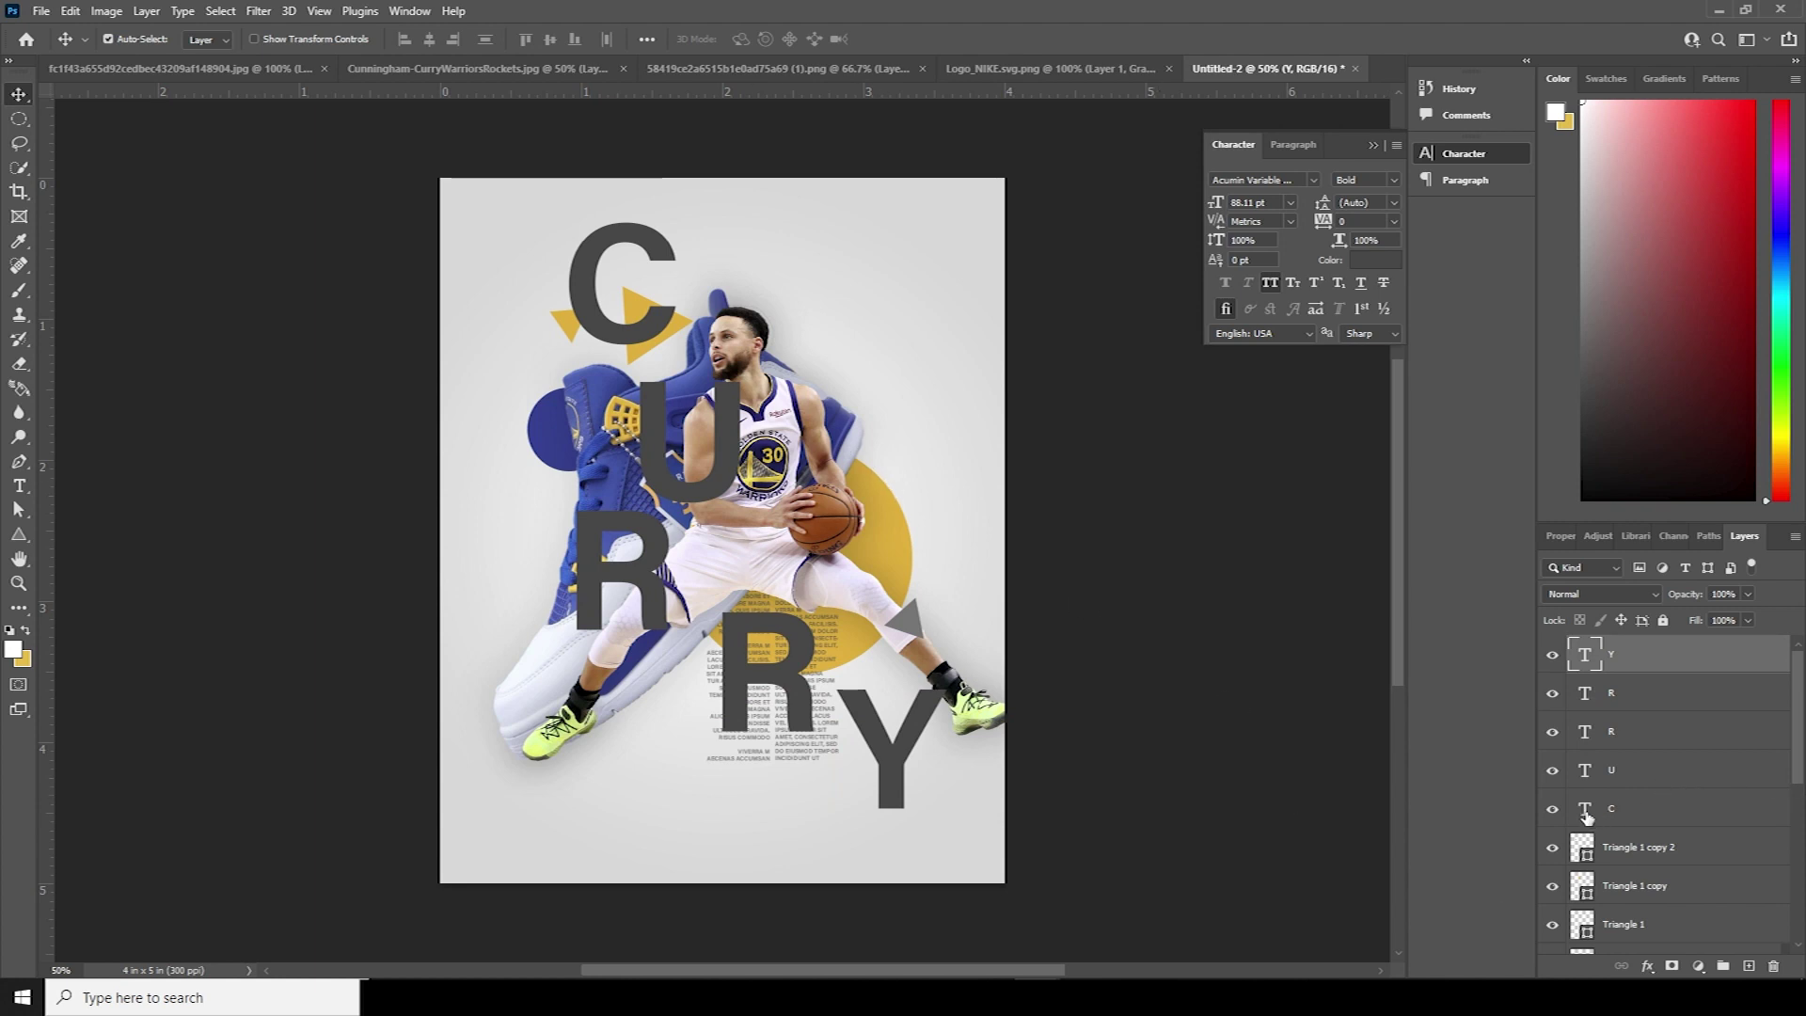
Step: Lower the letter C's opacity to 25% and place its layer behind the player, just above the shoe's layer
{"action": "key", "text": "alt+bracketleft"}
{"action": "key", "text": "alt+bracketleft"}
{"action": "key", "text": "alt+bracketleft"}
{"action": "key", "text": "alt+bracketleft"}
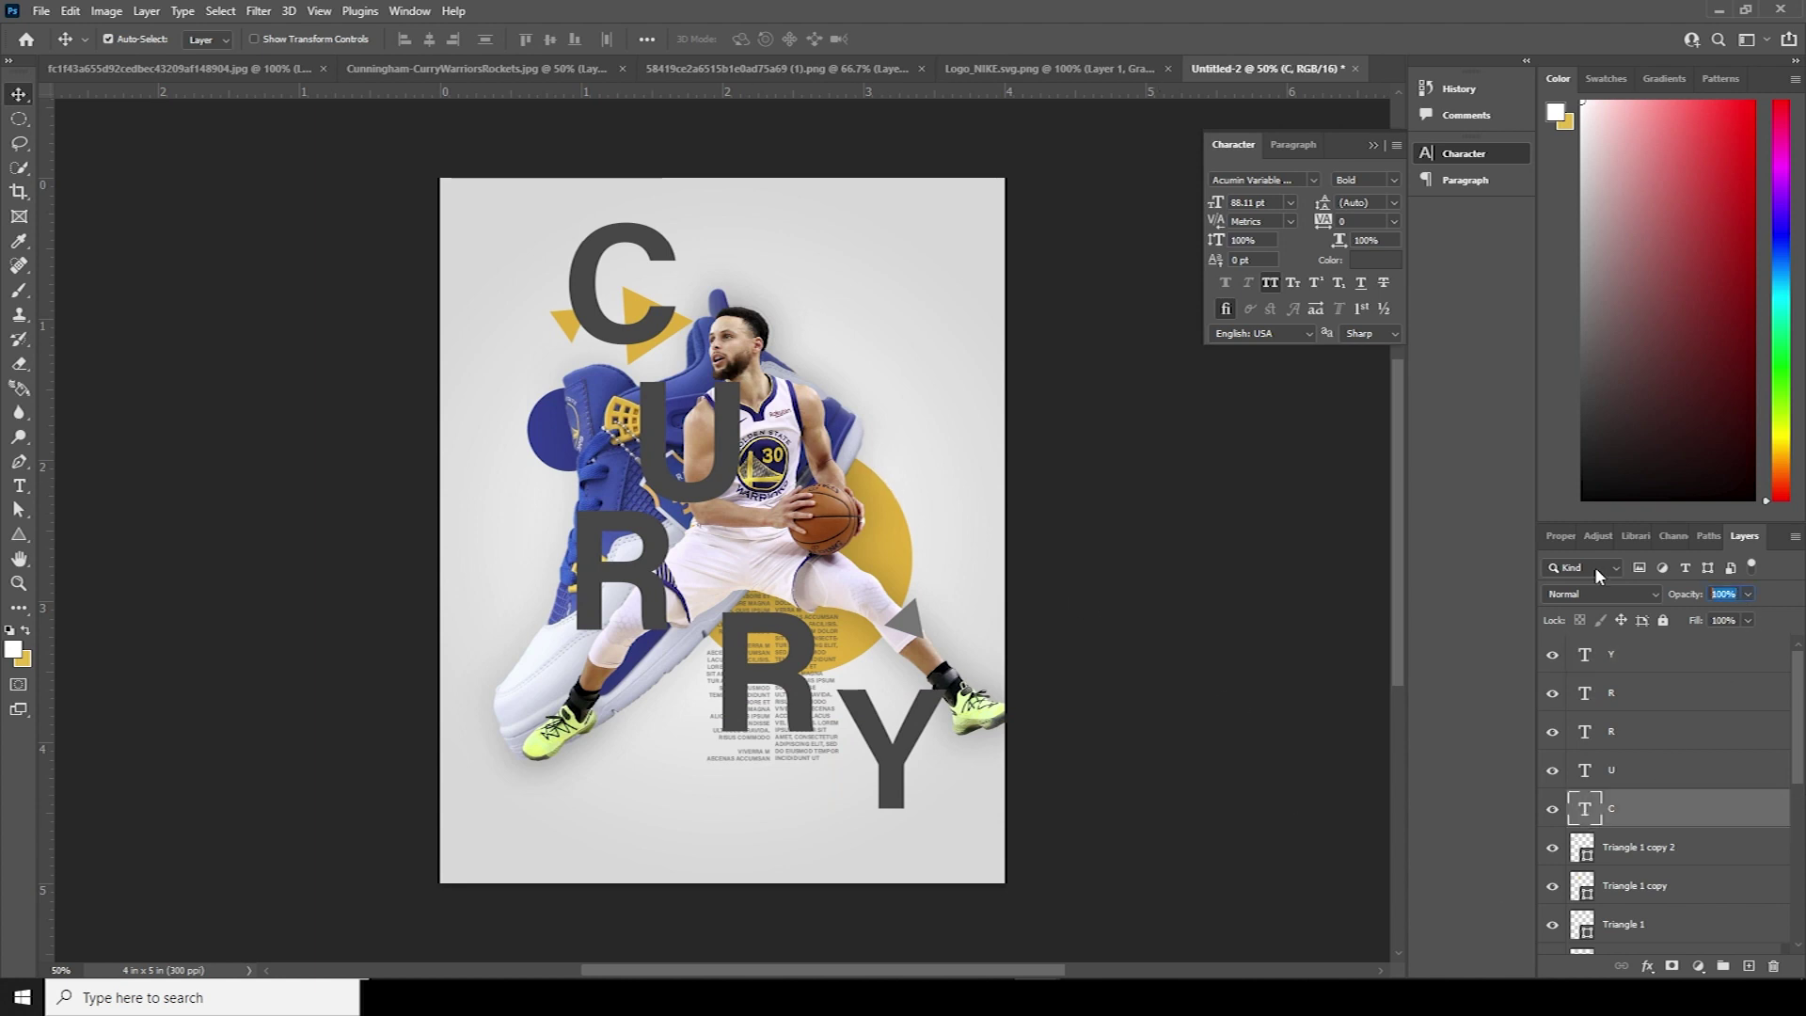
{"action": "type", "text": "15"}
{"action": "key", "text": "Return"}
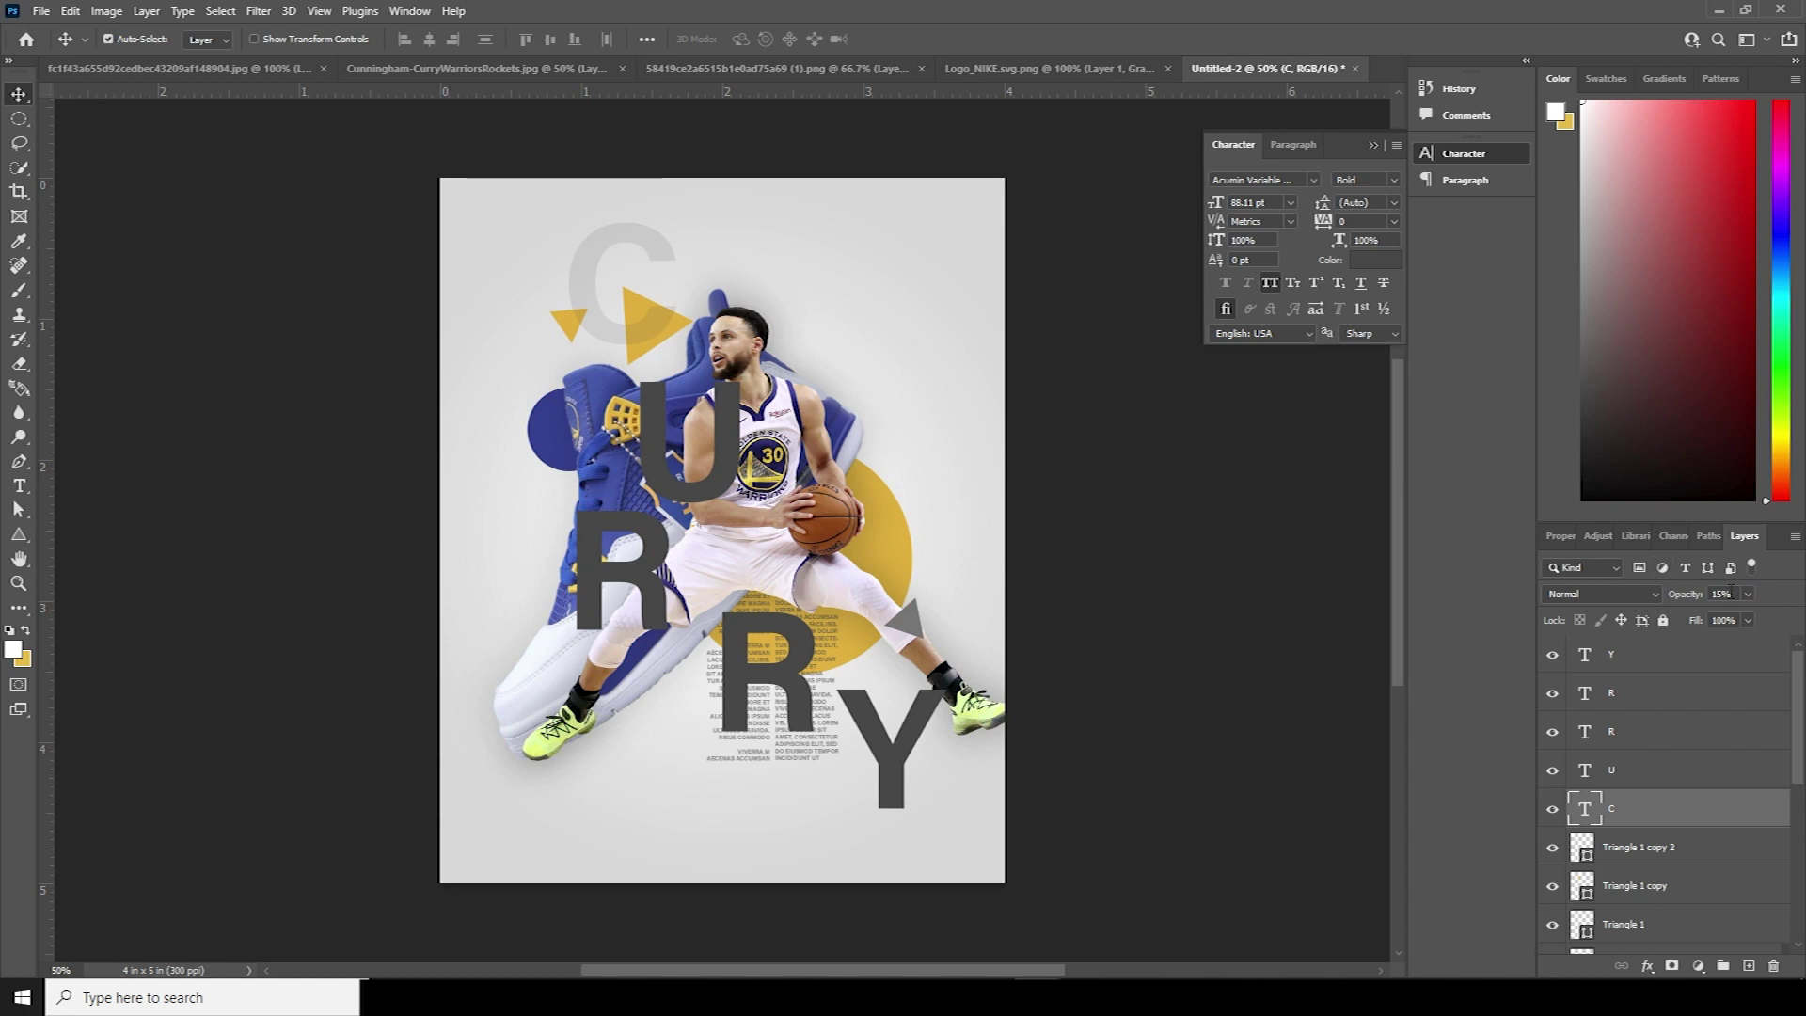
{"action": "type", "text": "25"}
{"action": "key", "text": "Return"}
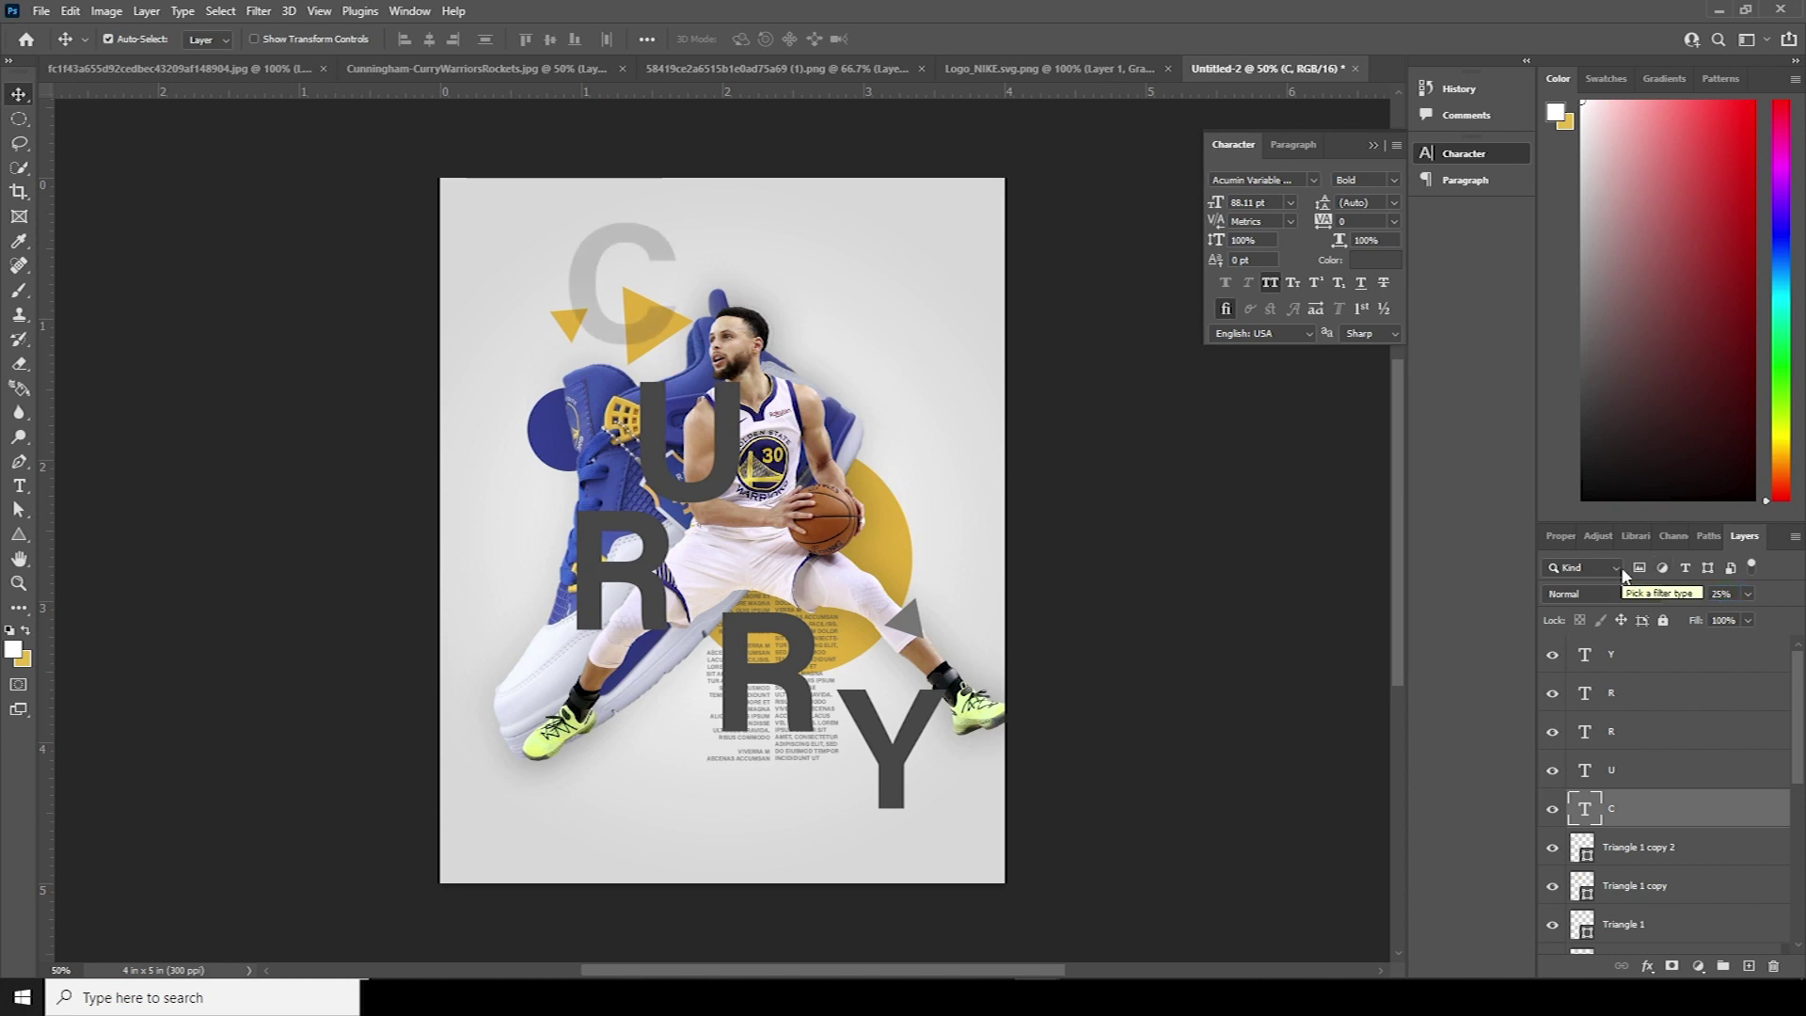
{"action": "left_click_drag", "start_coordinate": [1593, 811], "coordinate": [1654, 826]}
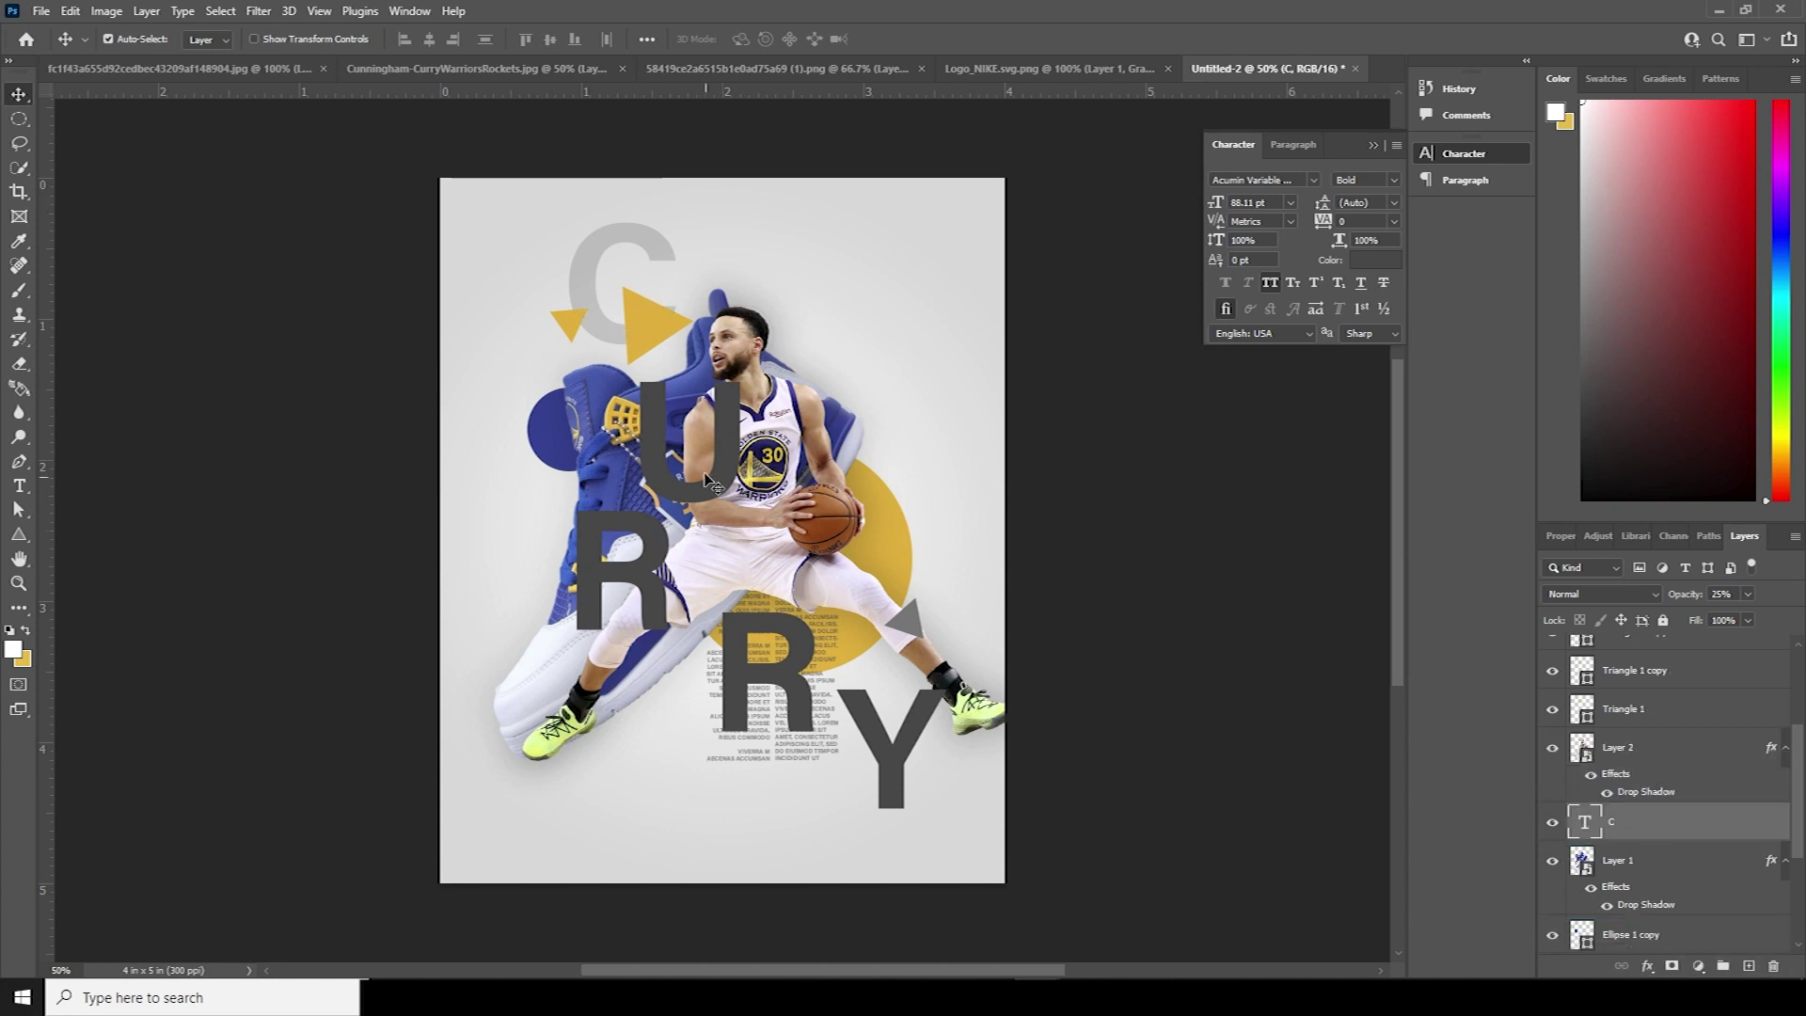
Step: Place the letter U's layer behind the player, just above the shoe's layer, and lower its opacity to 30%
{"action": "left_click", "coordinate": [737, 453]}
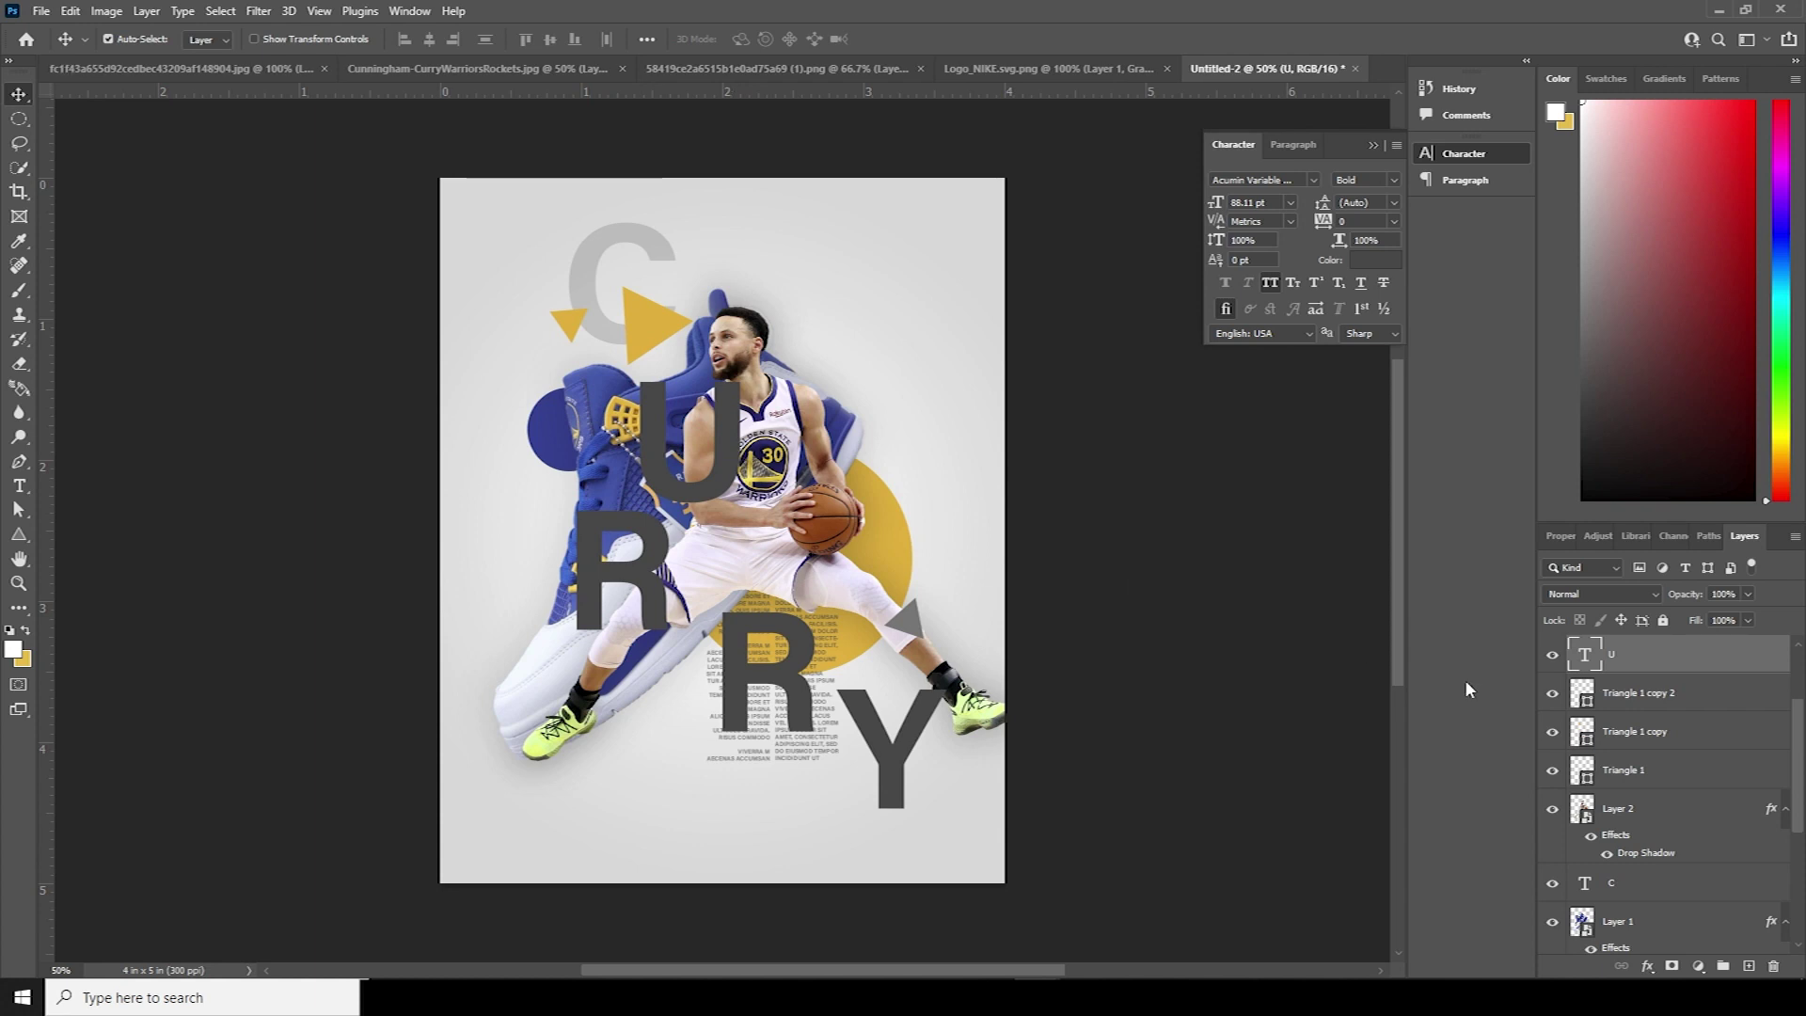
{"action": "left_click_drag", "start_coordinate": [1595, 673], "coordinate": [1614, 752]}
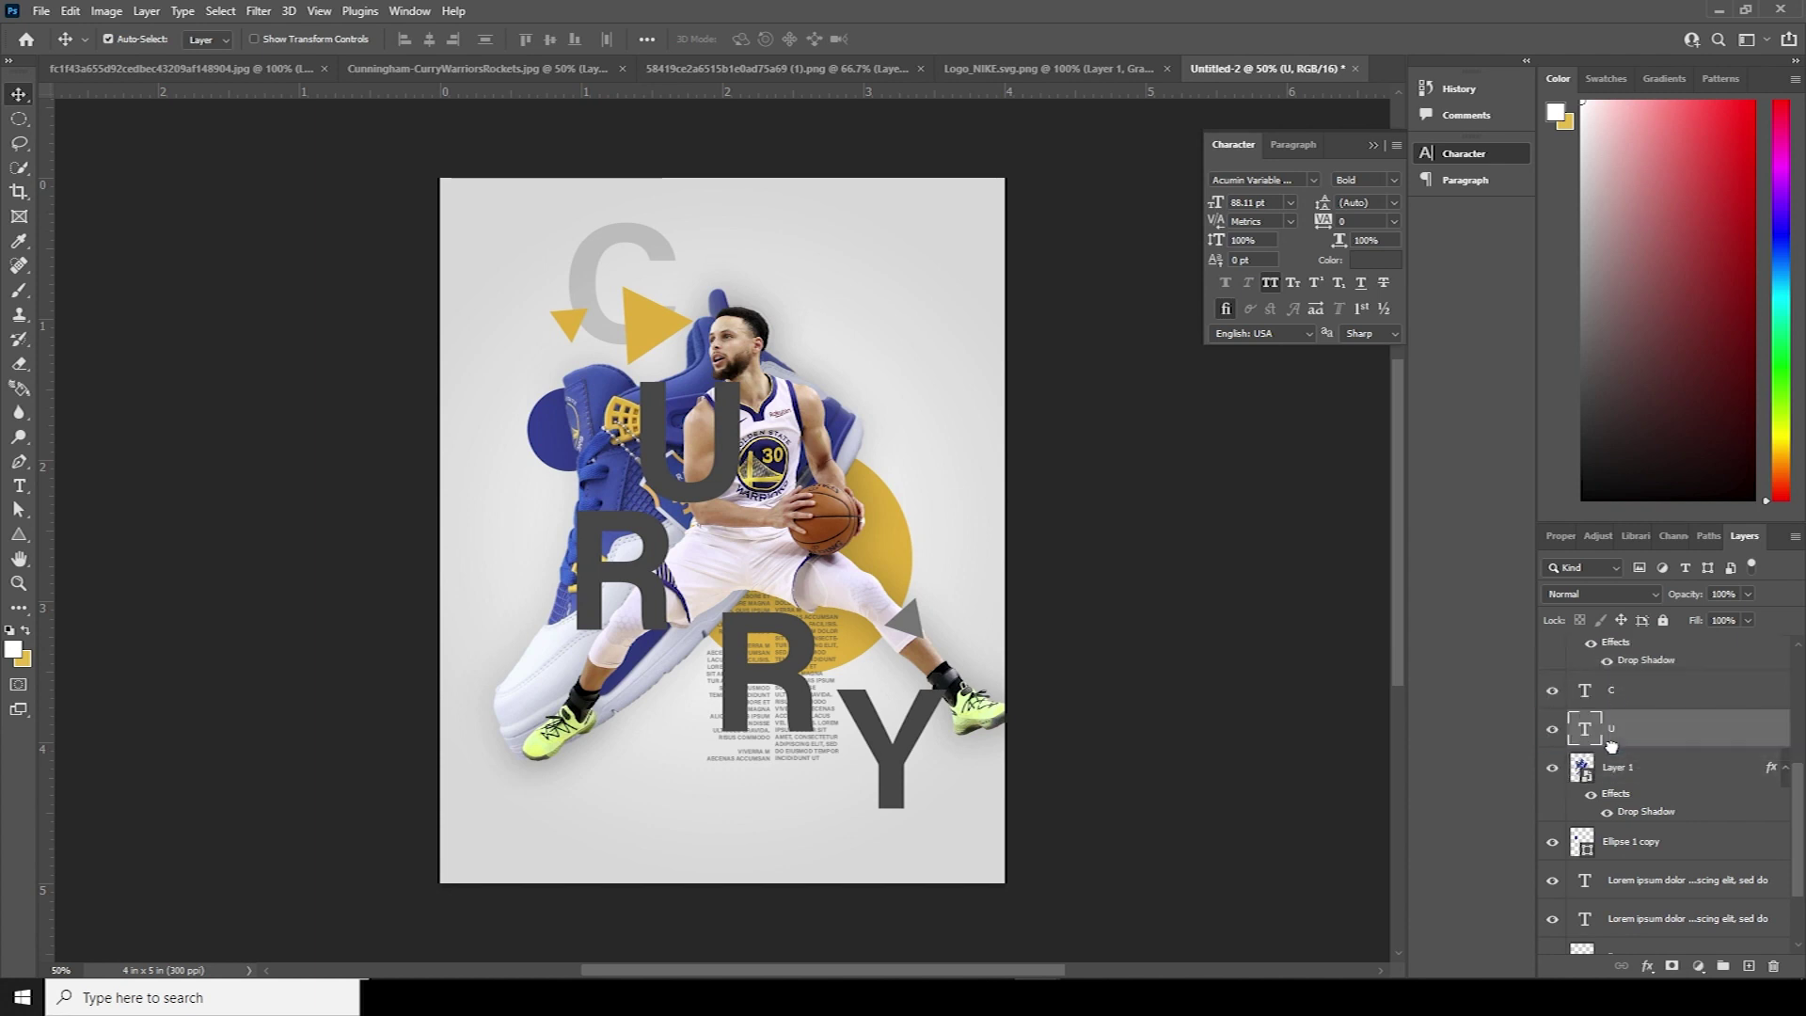
{"action": "double_click", "coordinate": [1587, 730]}
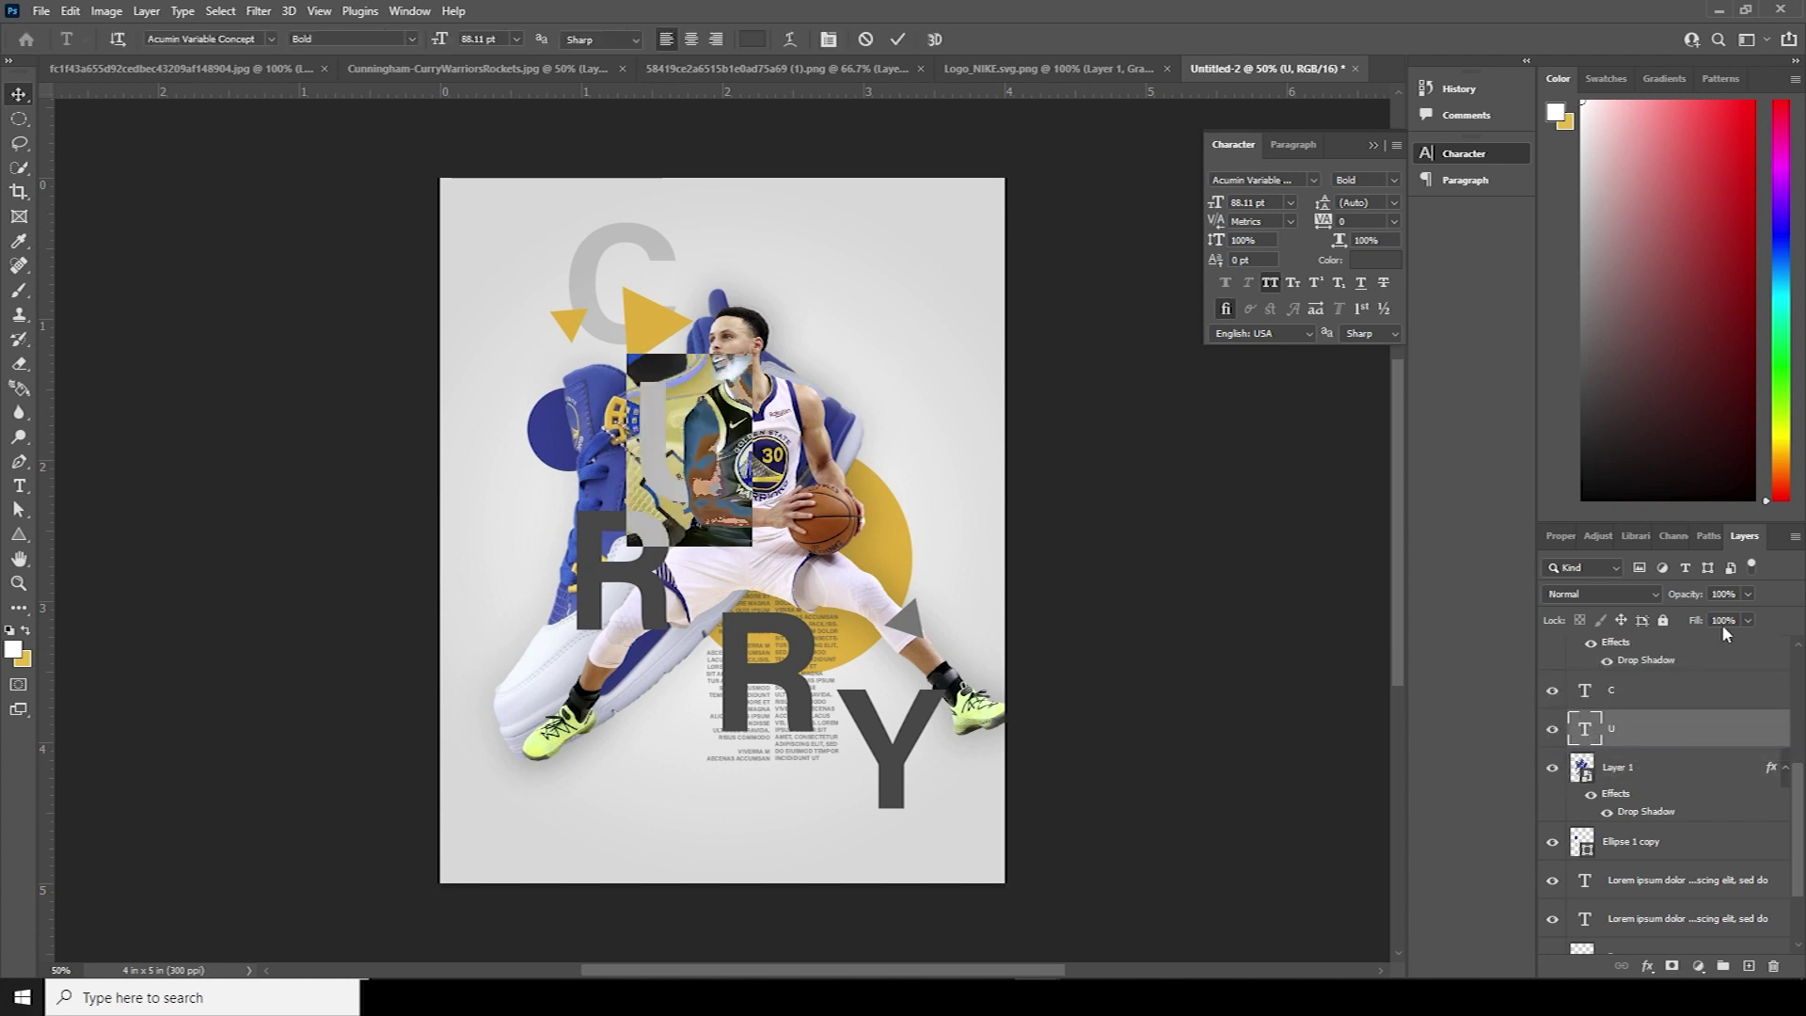
{"action": "key", "text": "Escape"}
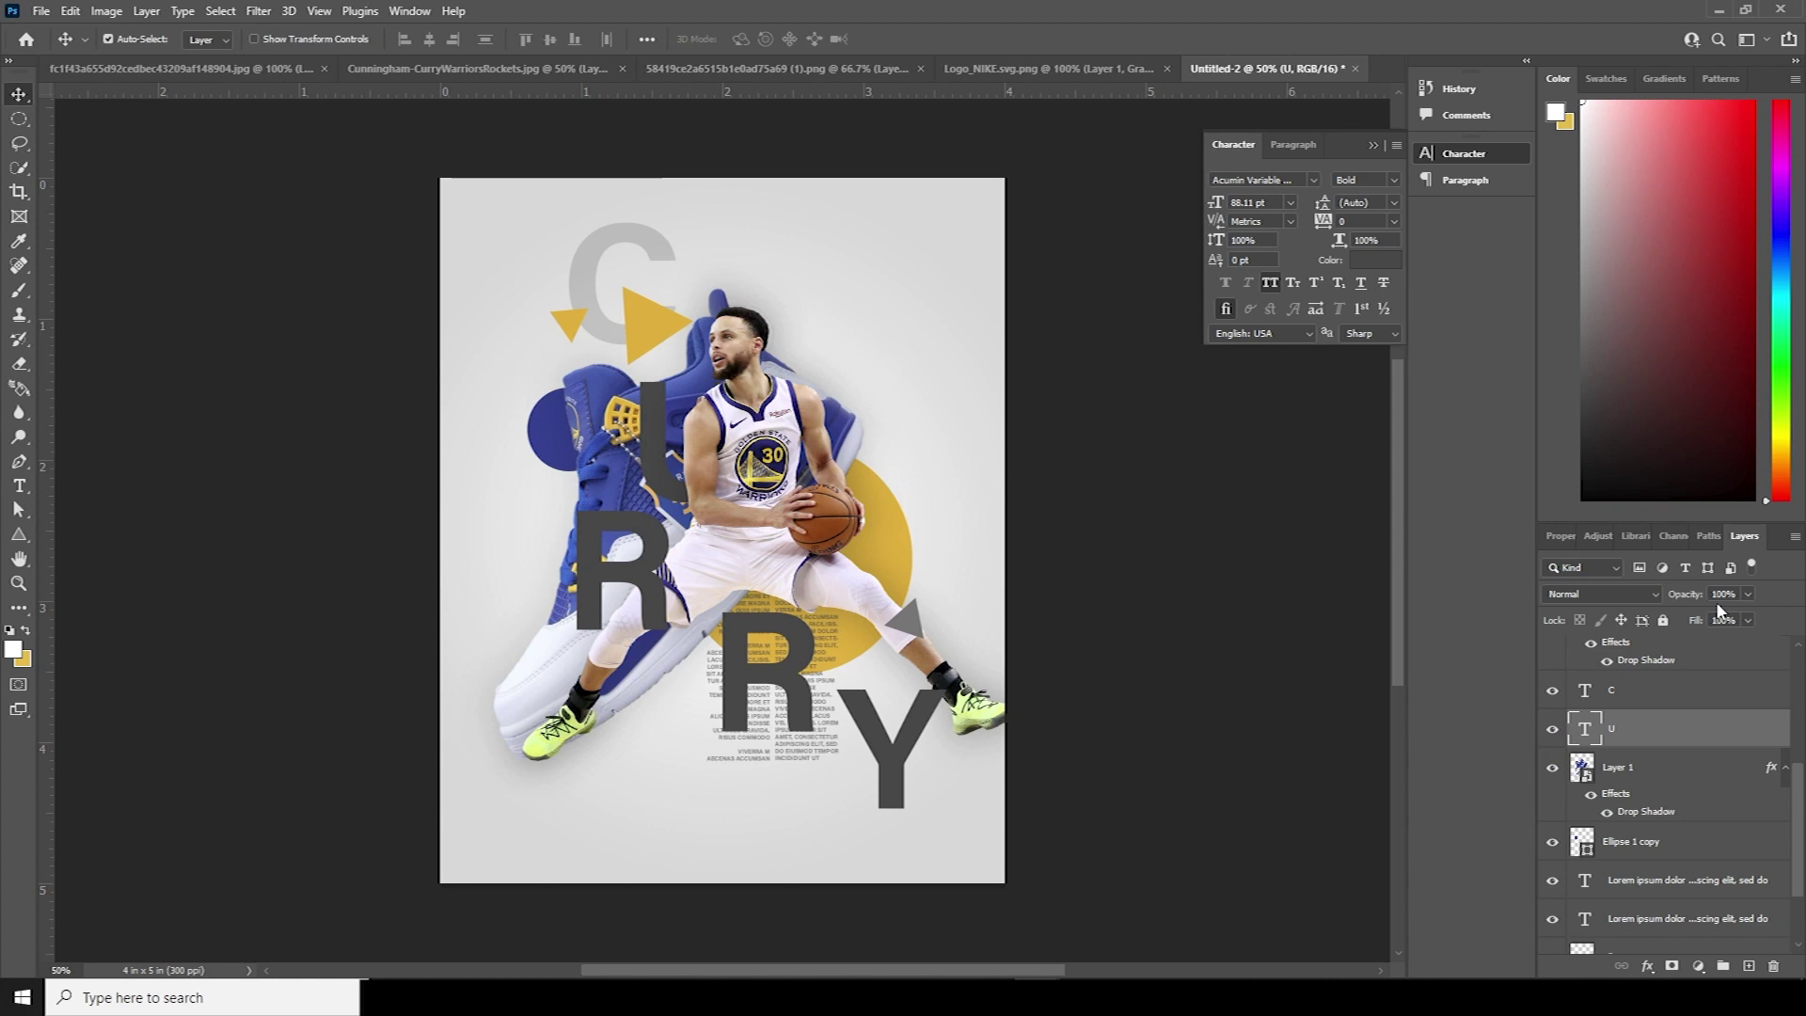
{"action": "type", "text": "30"}
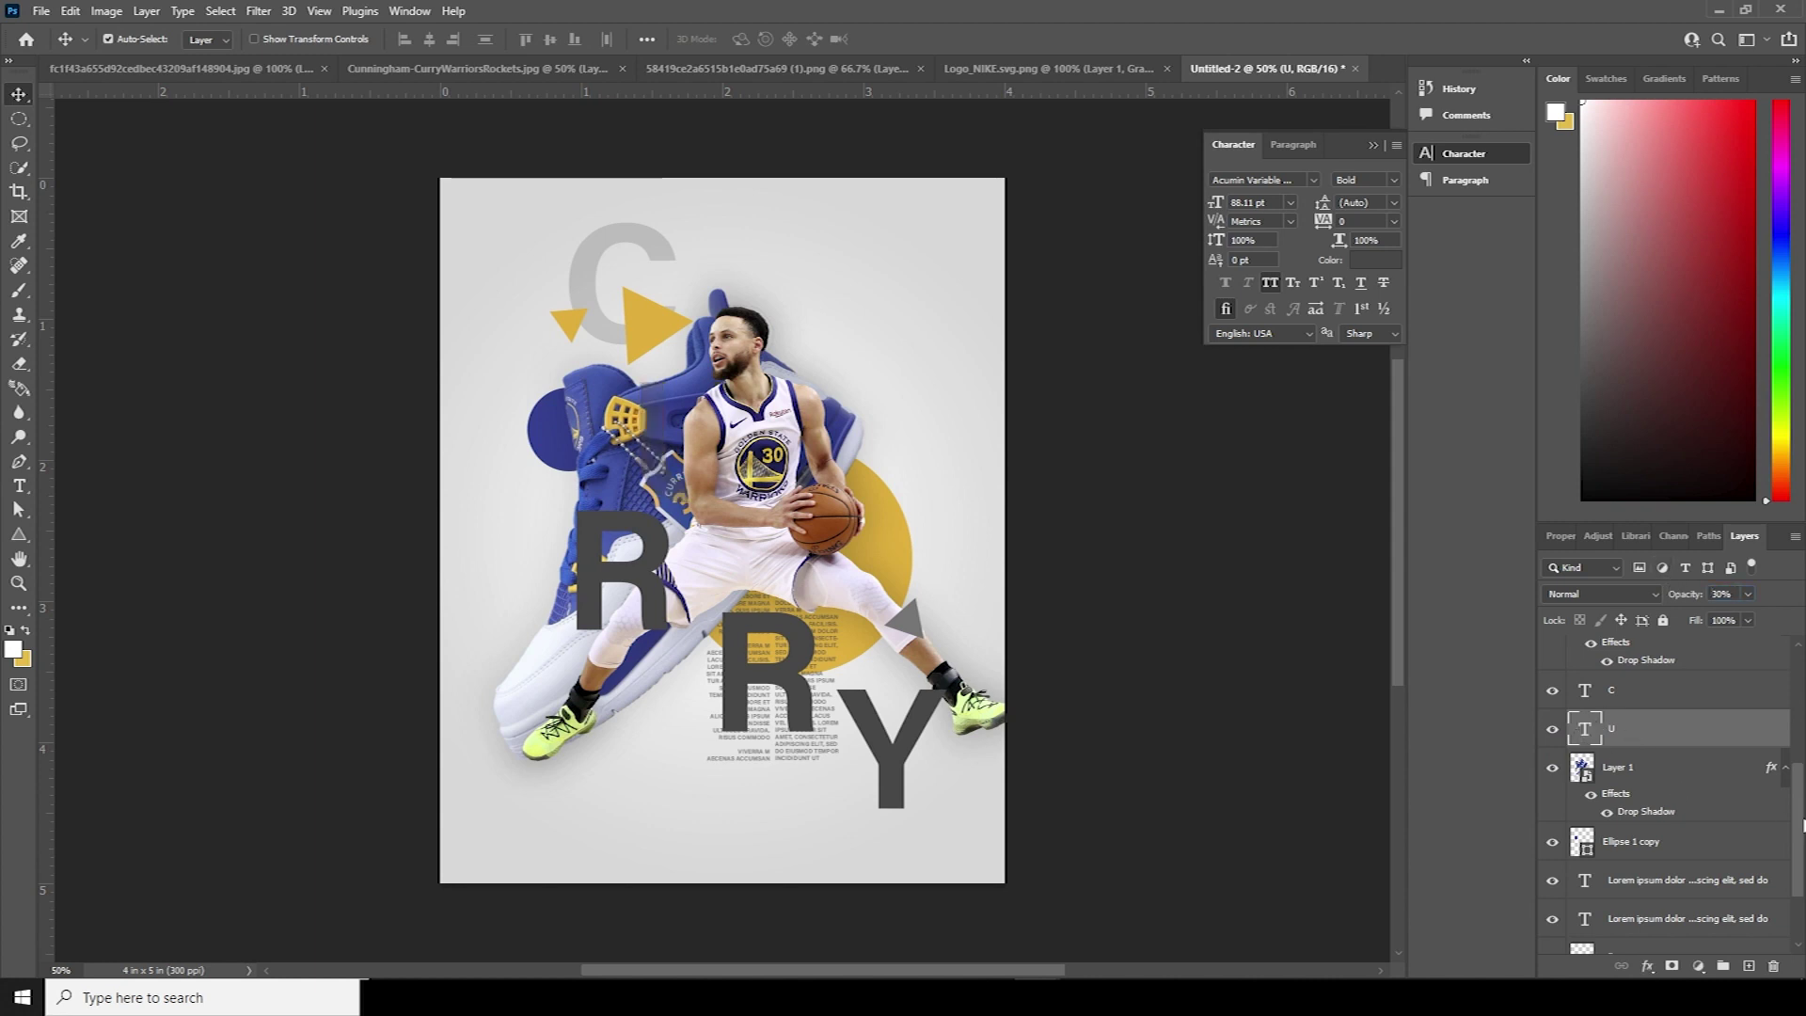
Step: Try placing the letter U's layer just above the player's layer with its opacity at 80%
{"action": "scroll", "coordinate": [1542, 809], "scroll_direction": "up", "scroll_amount": 3}
{"action": "left_click_drag", "start_coordinate": [1580, 836], "coordinate": [1598, 713]}
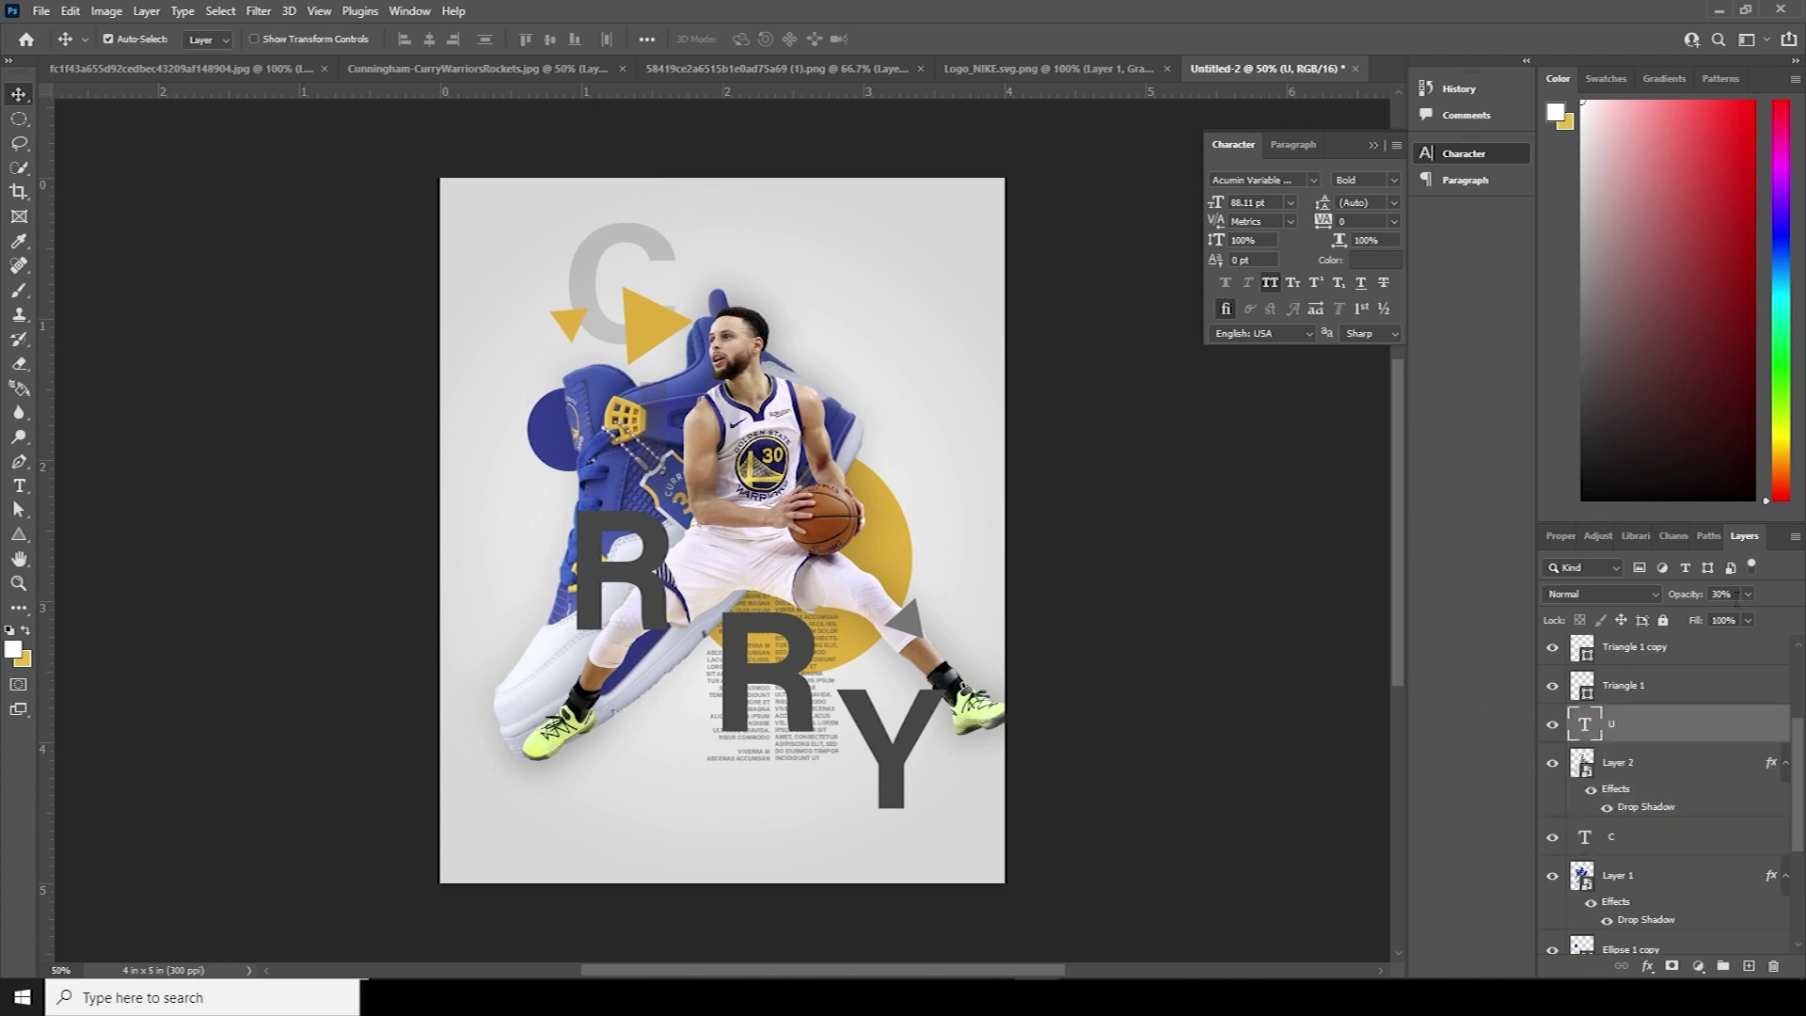
{"action": "left_click_drag", "start_coordinate": [1737, 598], "coordinate": [1616, 572]}
{"action": "type", "text": "80"}
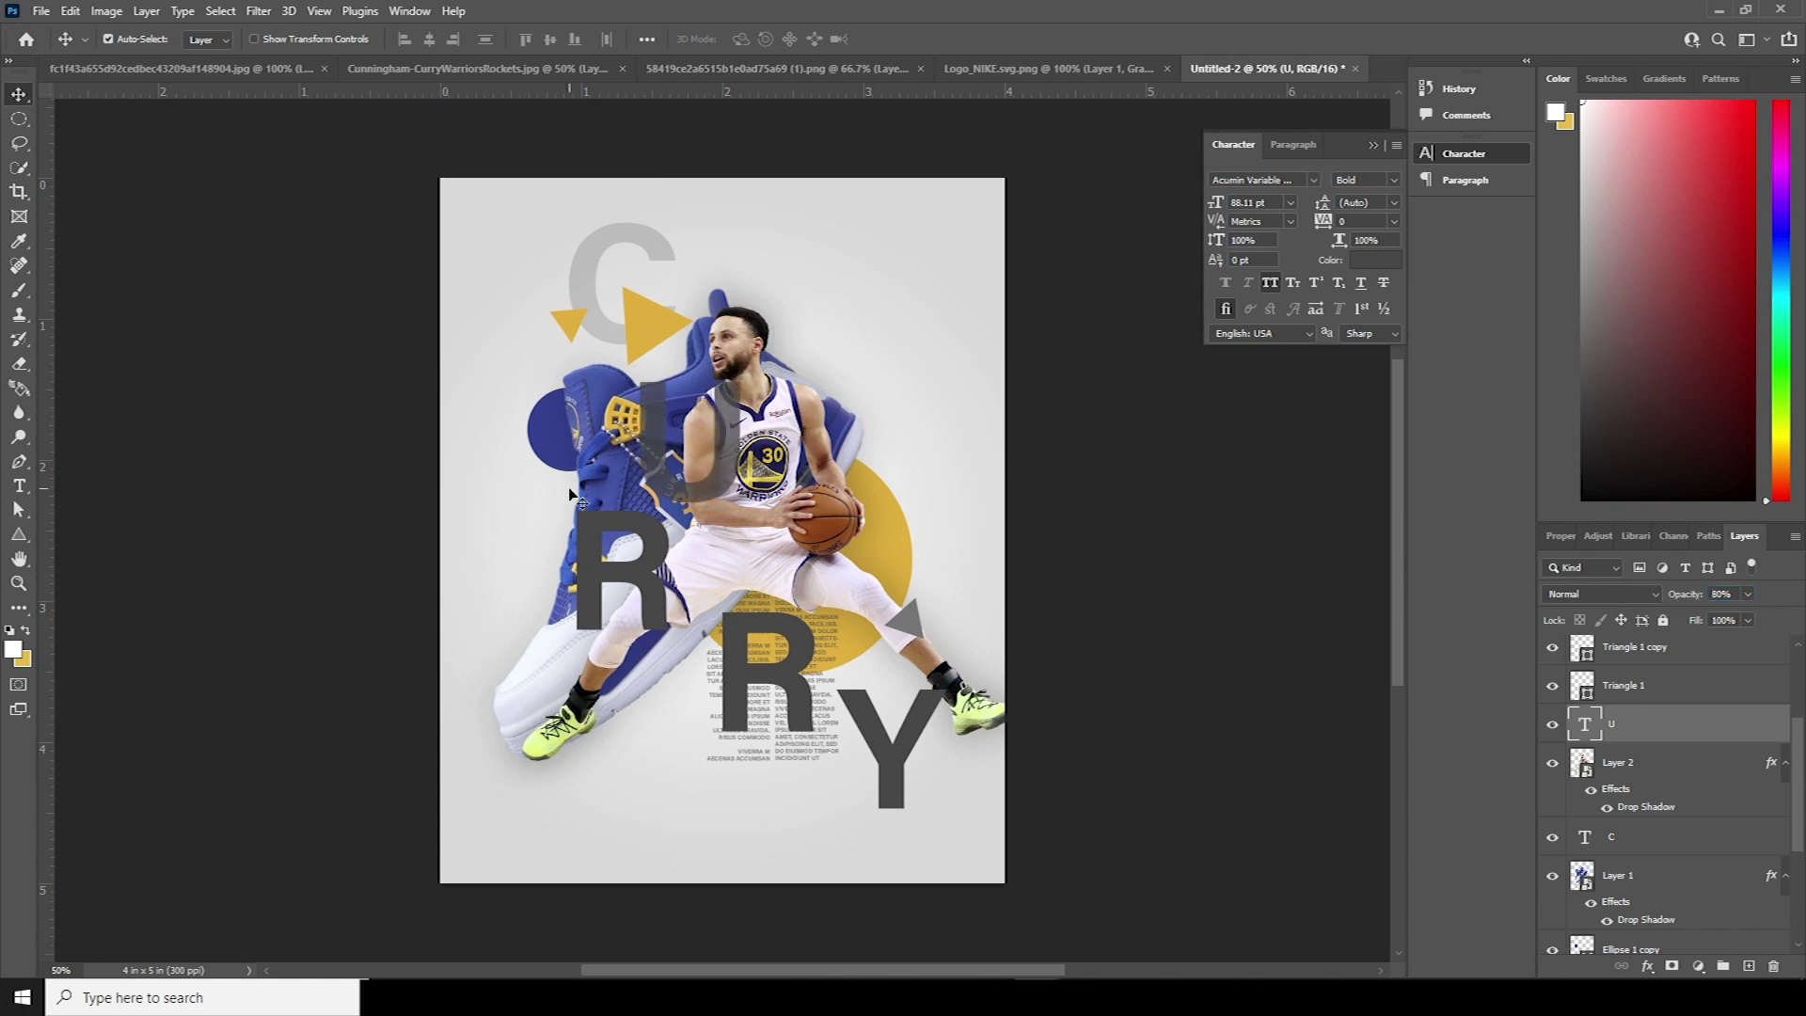
Step: Lower both R letters' opacity to 30% and place the lower R's layer just above the yellow circle's layer
{"action": "left_click", "coordinate": [651, 571]}
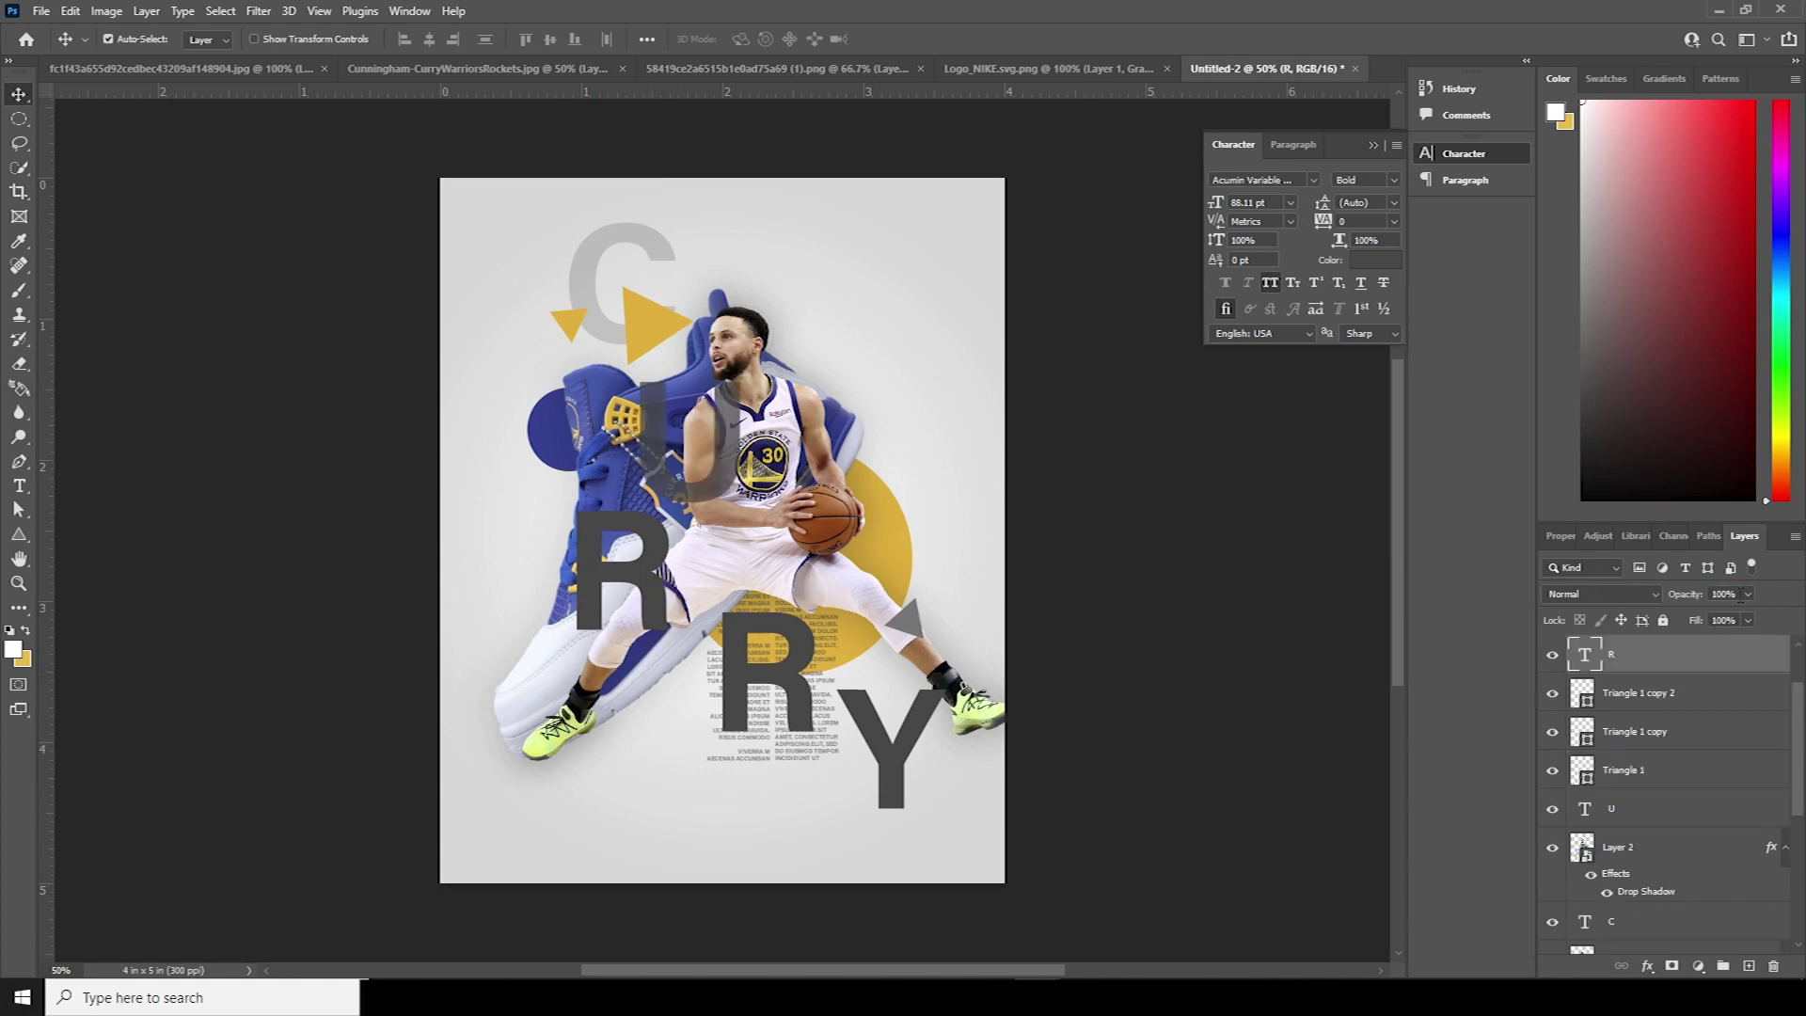
{"action": "key", "text": "3"}
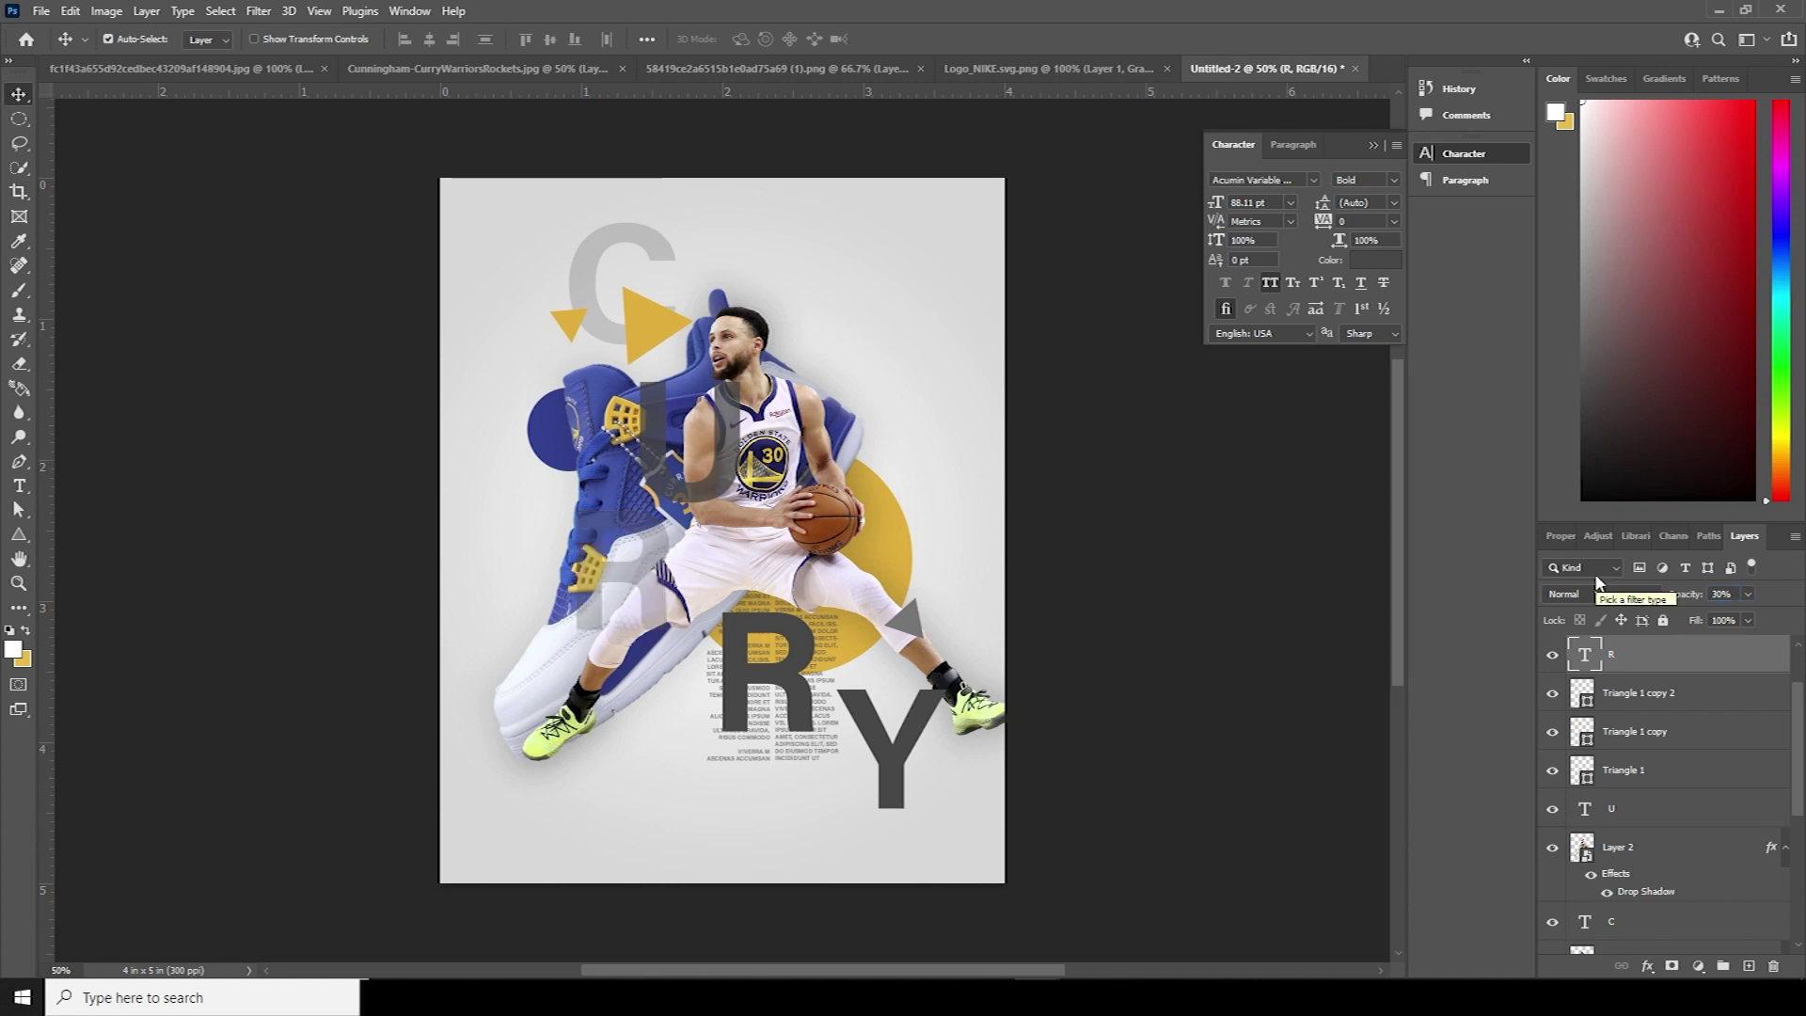
{"action": "left_click", "coordinate": [740, 625]}
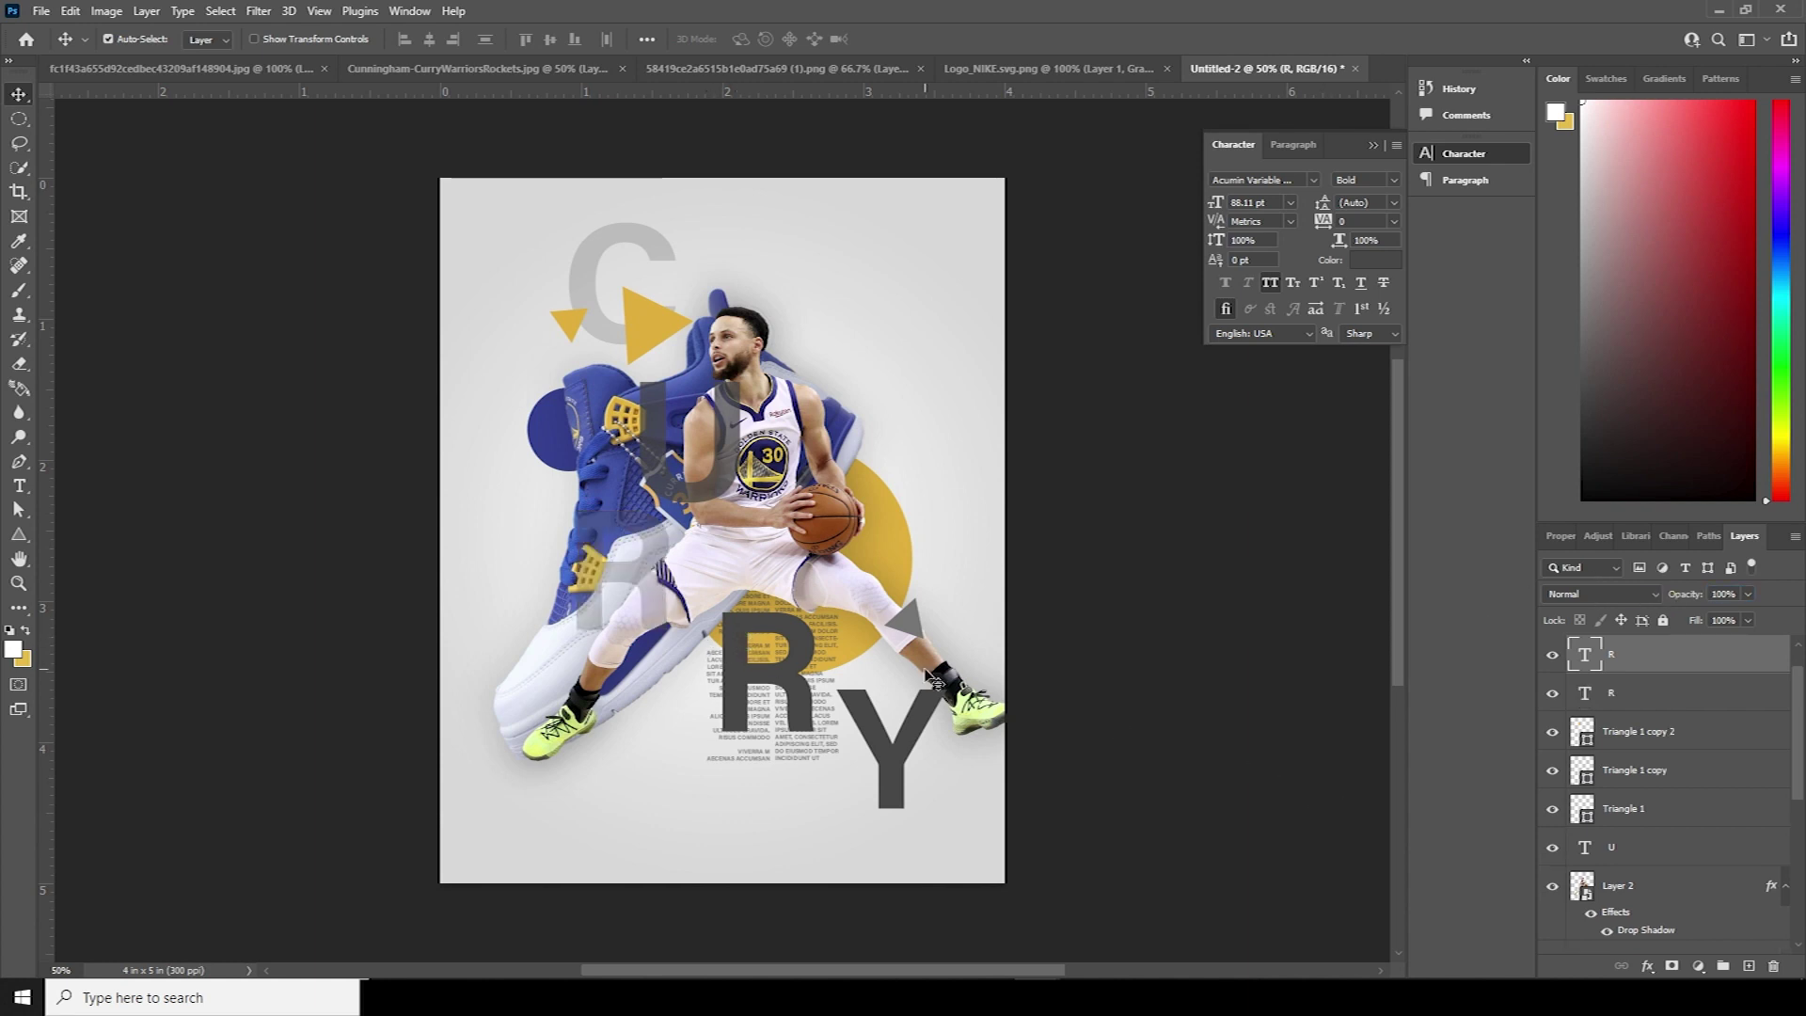
{"action": "left_click_drag", "start_coordinate": [1585, 666], "coordinate": [1588, 833]}
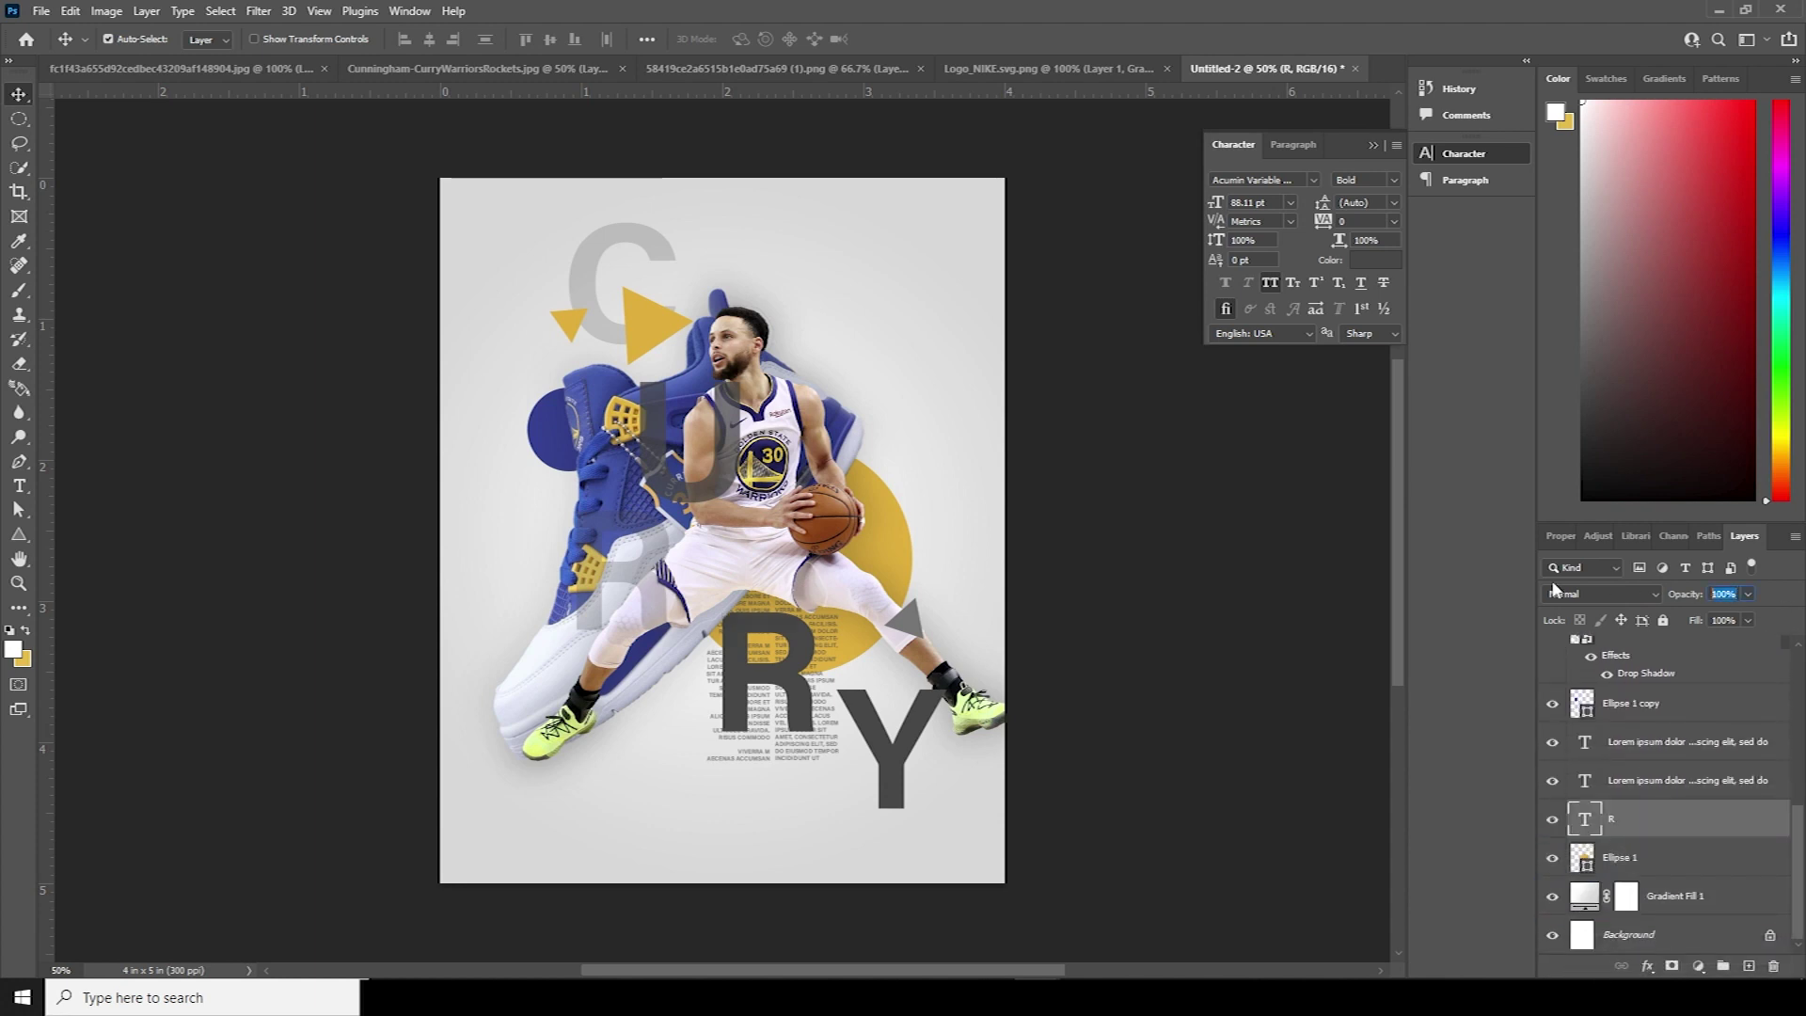
{"action": "type", "text": "0"}
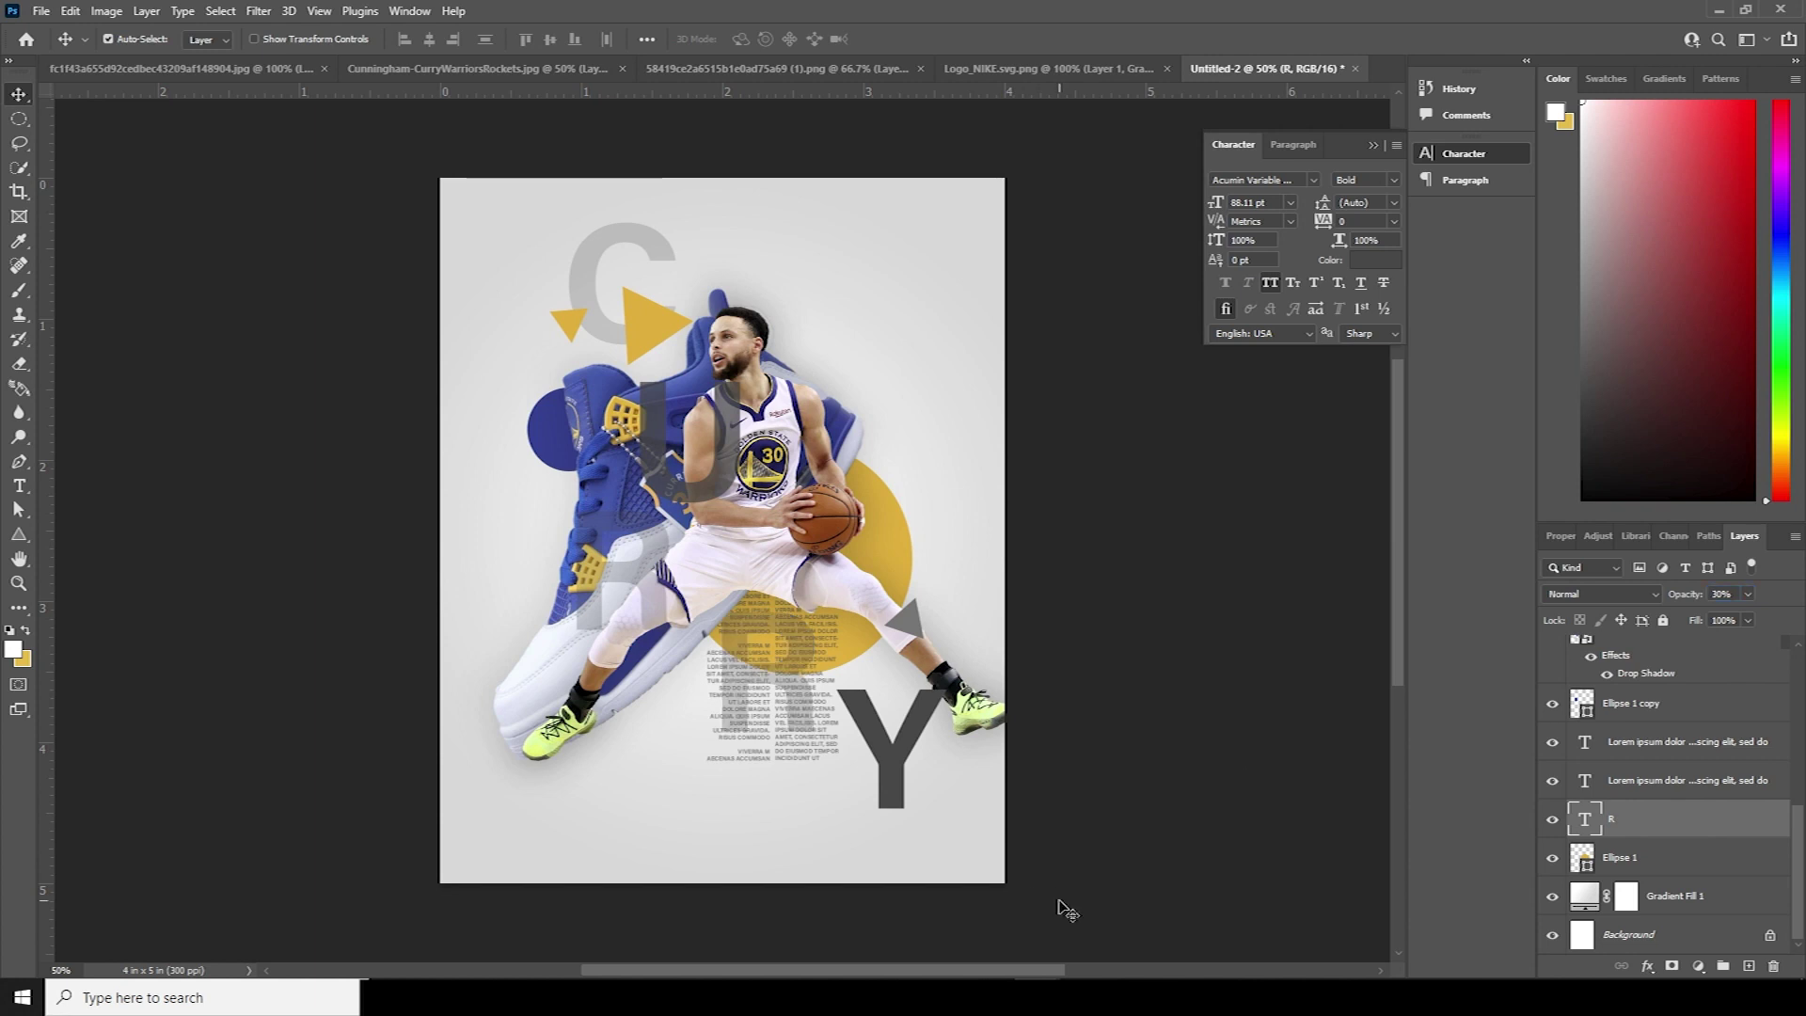
Step: Place the letter Y's layer beneath the text column layers, just above the lower R's layer, and set its opacity to 30%
{"action": "left_click", "coordinate": [914, 743]}
{"action": "scroll", "coordinate": [1586, 664], "scroll_direction": "down", "scroll_amount": 10}
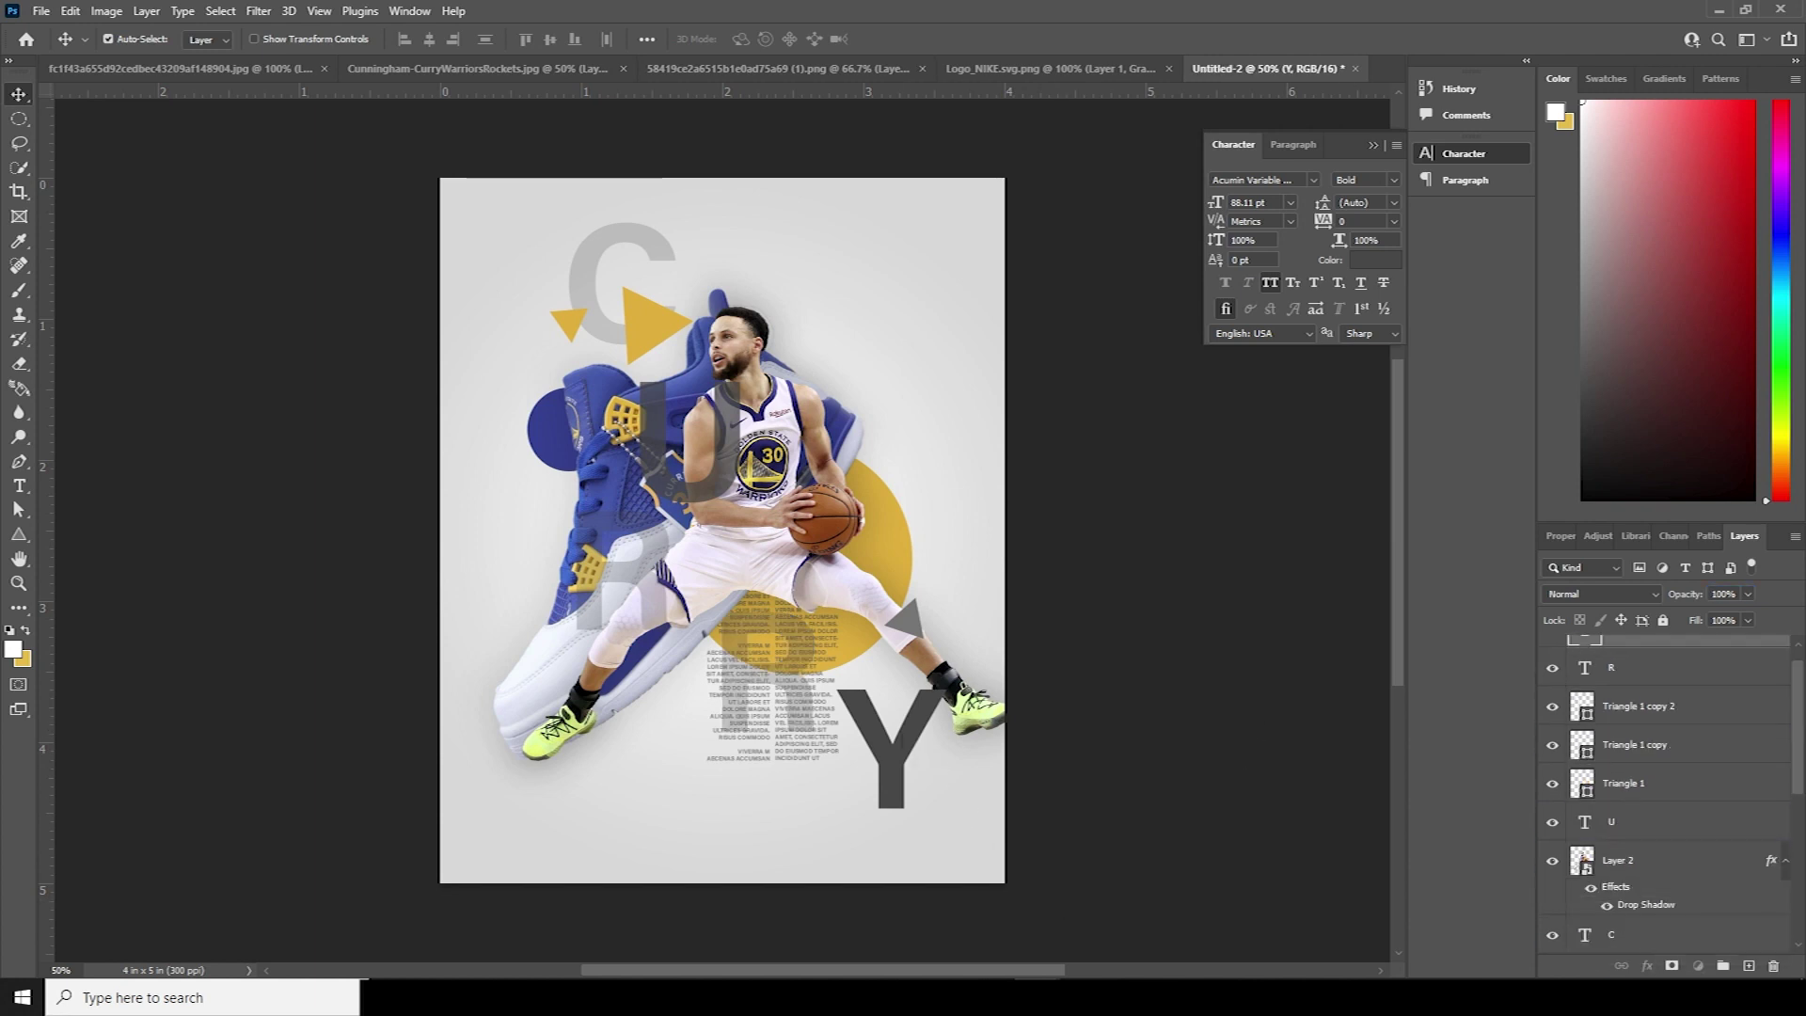
{"action": "left_click_drag", "start_coordinate": [1625, 946], "coordinate": [1616, 805]}
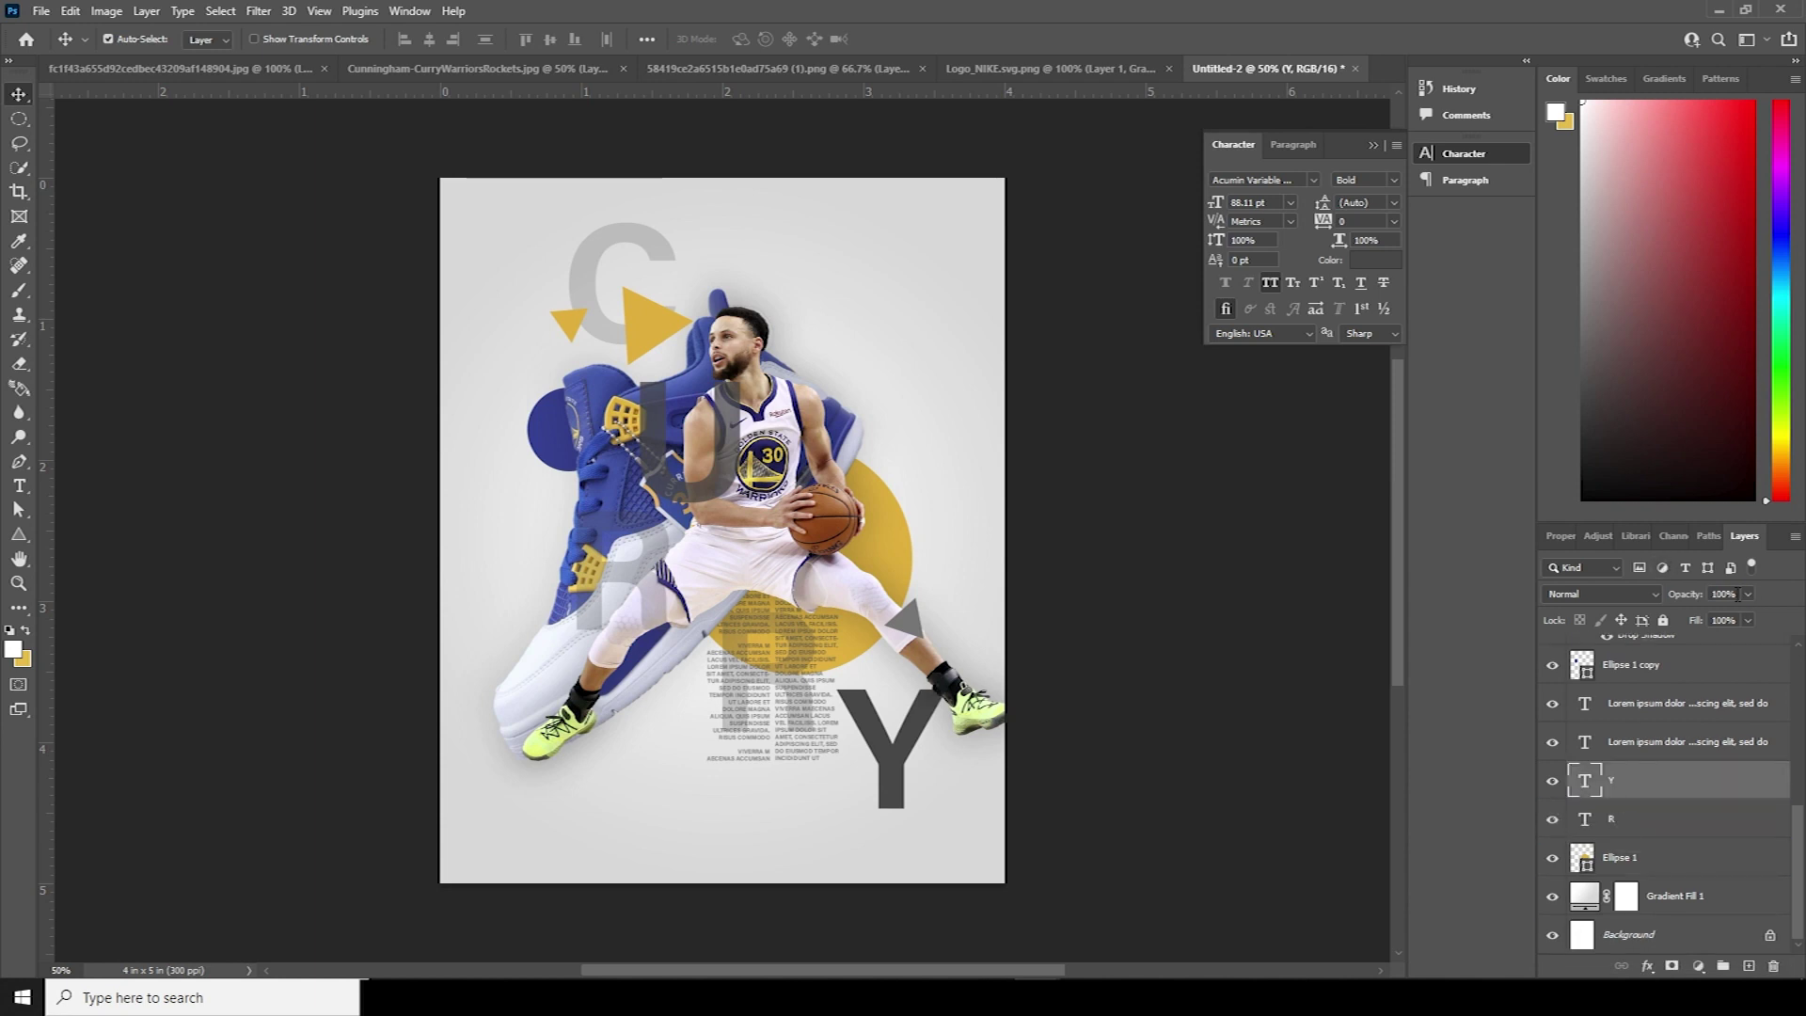
{"action": "type", "text": "20"}
{"action": "key", "text": "Return"}
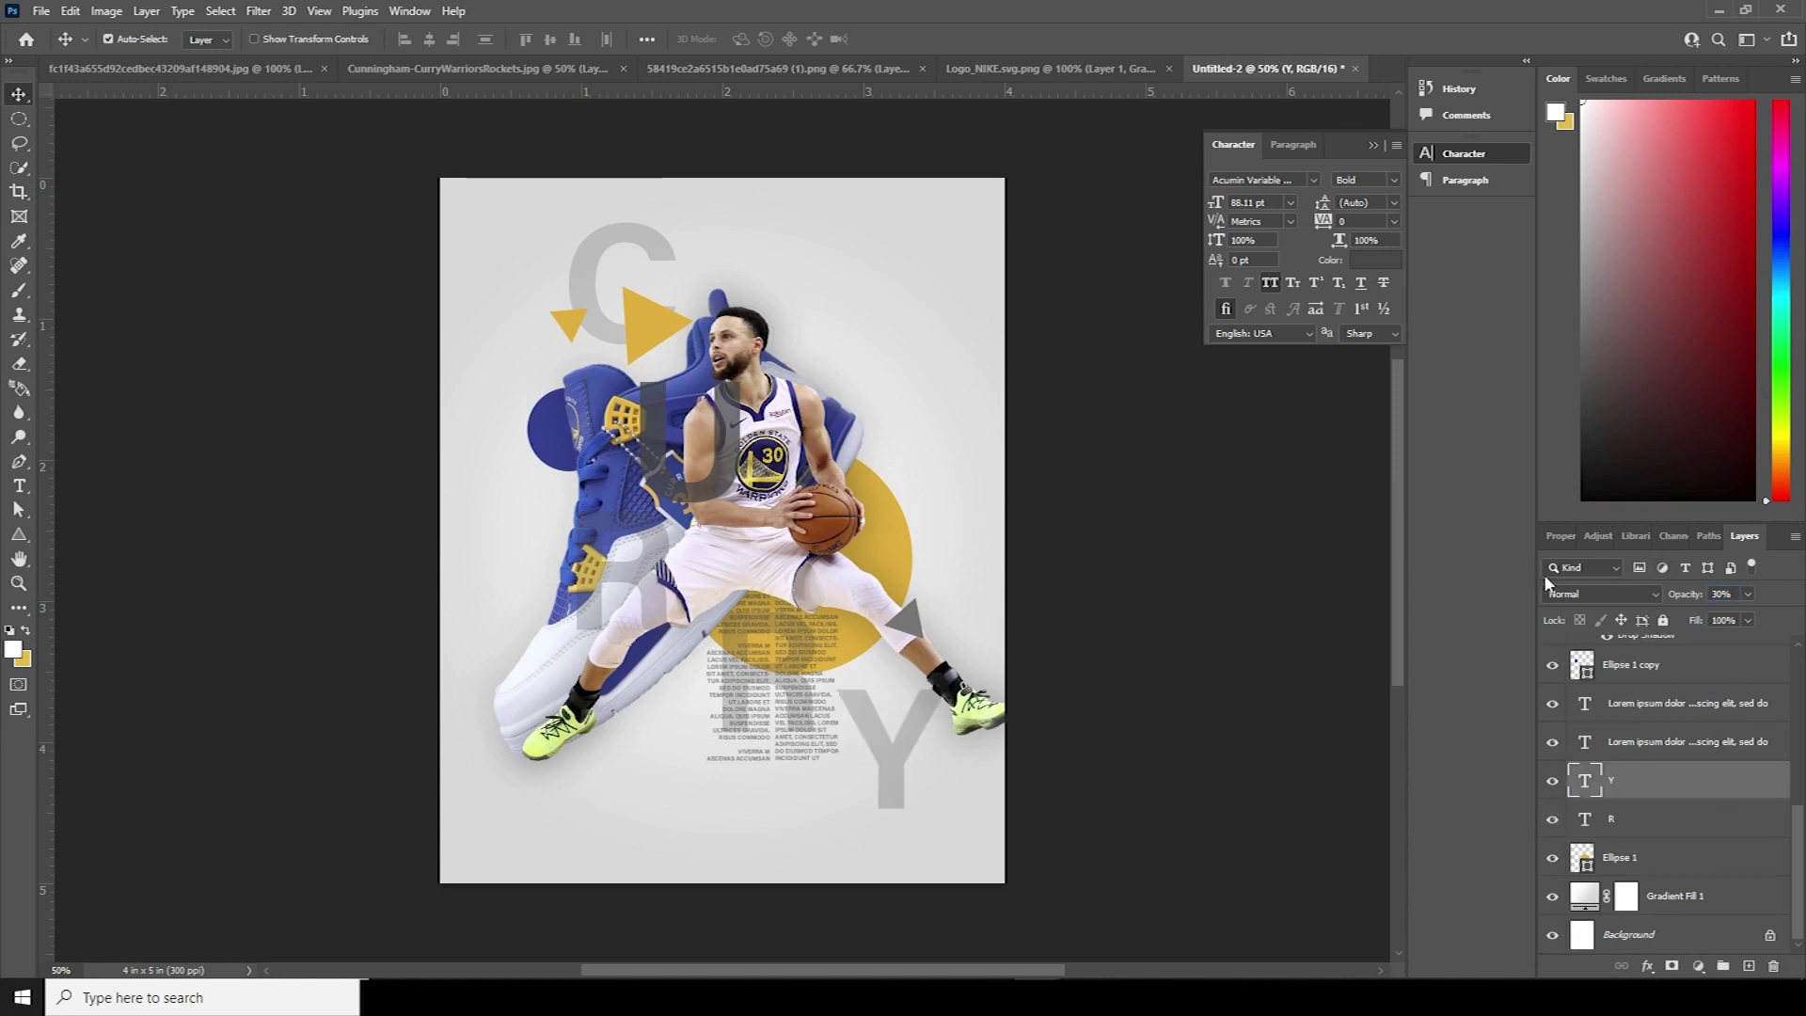
Step: Set the letter U's opacity to 30%
{"action": "left_click", "coordinate": [736, 408]}
{"action": "left_click", "coordinate": [1719, 595]}
{"action": "type", "text": "30"}
{"action": "key", "text": "Return"}
Step: Move the letter U beside the player's head, above the basketball, and send its layer behind the player
{"action": "key", "text": "ctrl+t"}
{"action": "left_click_drag", "start_coordinate": [701, 442], "coordinate": [837, 400]}
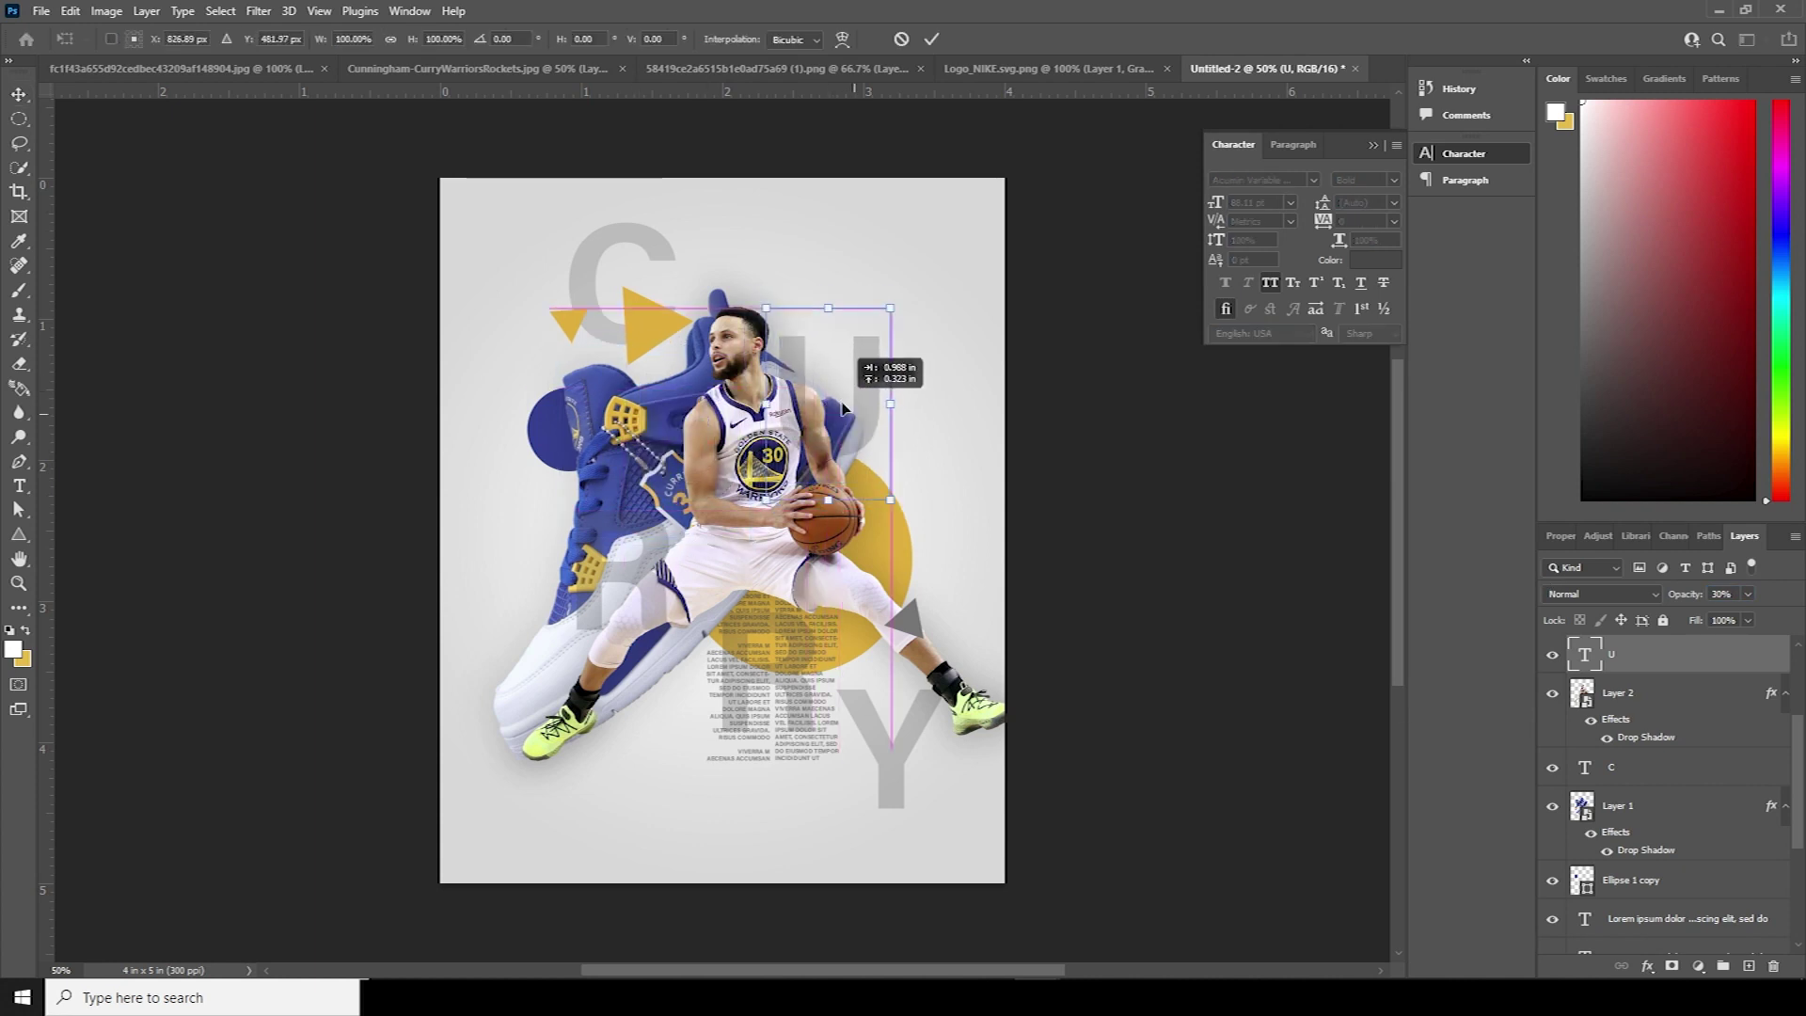
{"action": "left_click_drag", "start_coordinate": [890, 487], "coordinate": [882, 477]}
{"action": "key", "text": "Return"}
{"action": "key", "text": "Return"}
{"action": "key", "text": "ctrl+["}
Step: Shift the letter C slightly downward at 30% opacity and move the large yellow triangle down to the player's shoulder
{"action": "left_click", "coordinate": [612, 320]}
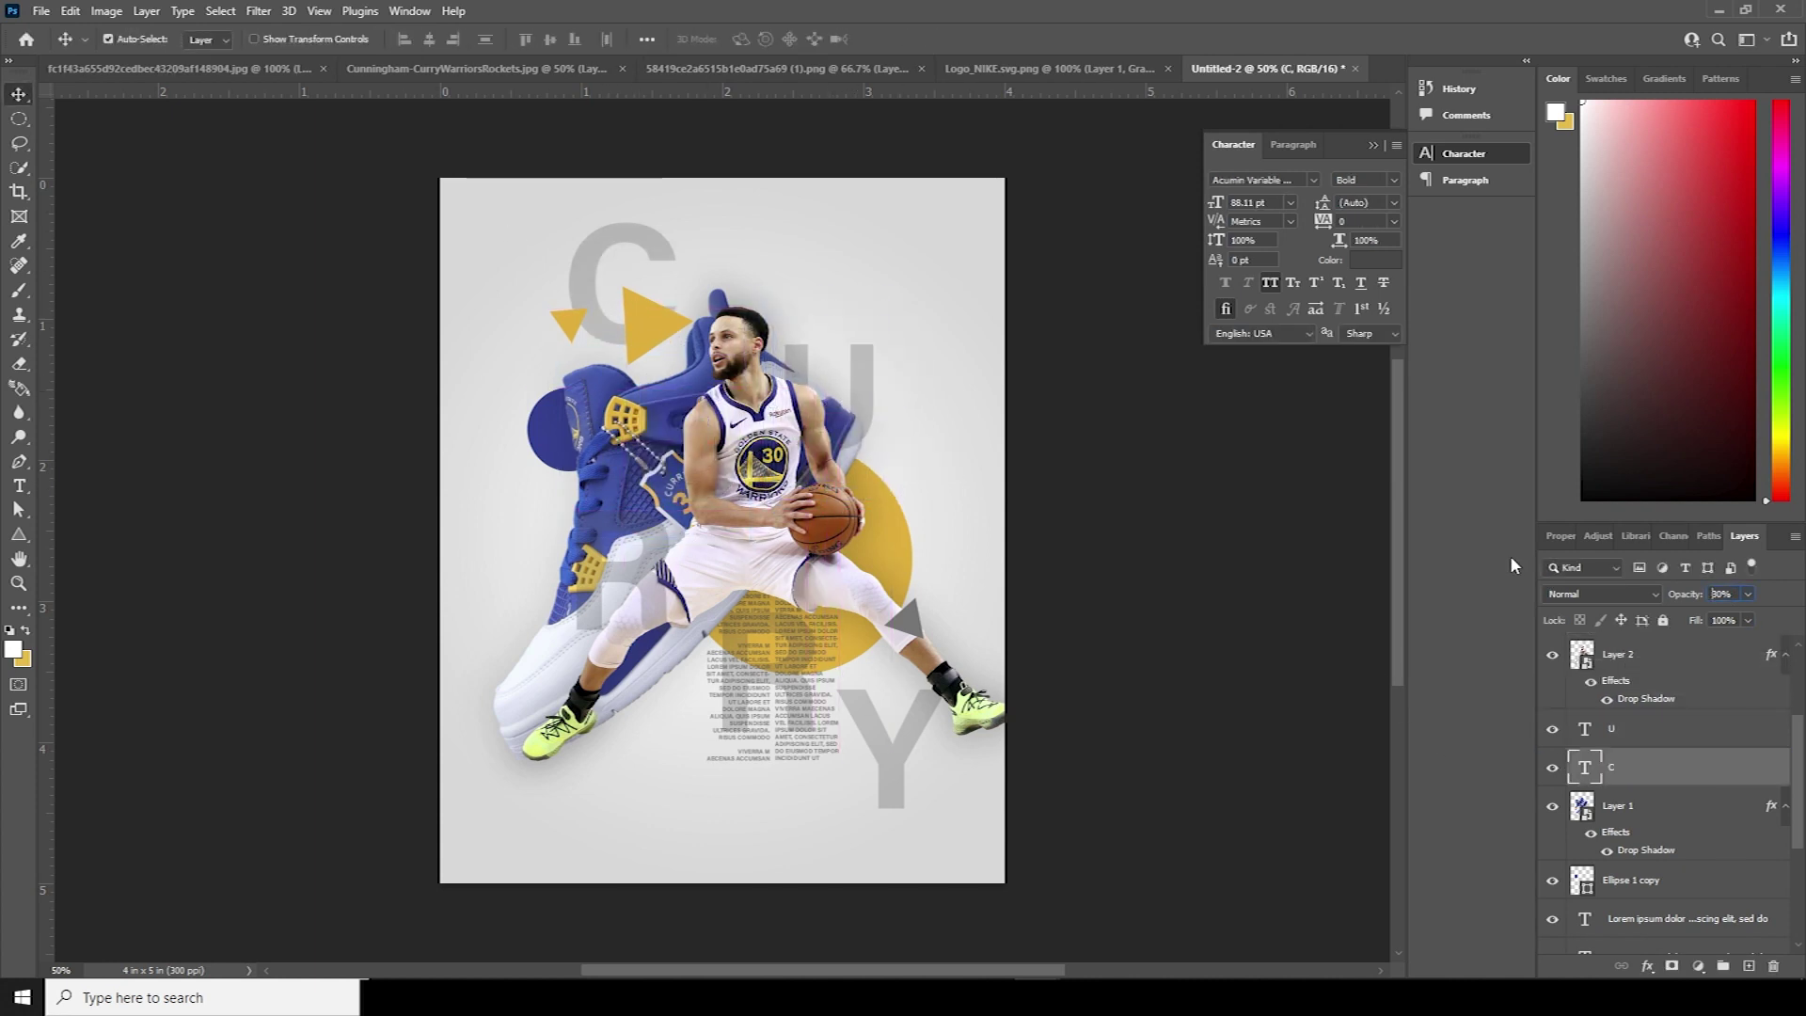
{"action": "key", "text": "ctrl+t"}
{"action": "left_click_drag", "start_coordinate": [642, 317], "coordinate": [697, 415]}
{"action": "key", "text": "Return"}
{"action": "key", "text": "ctrl+t"}
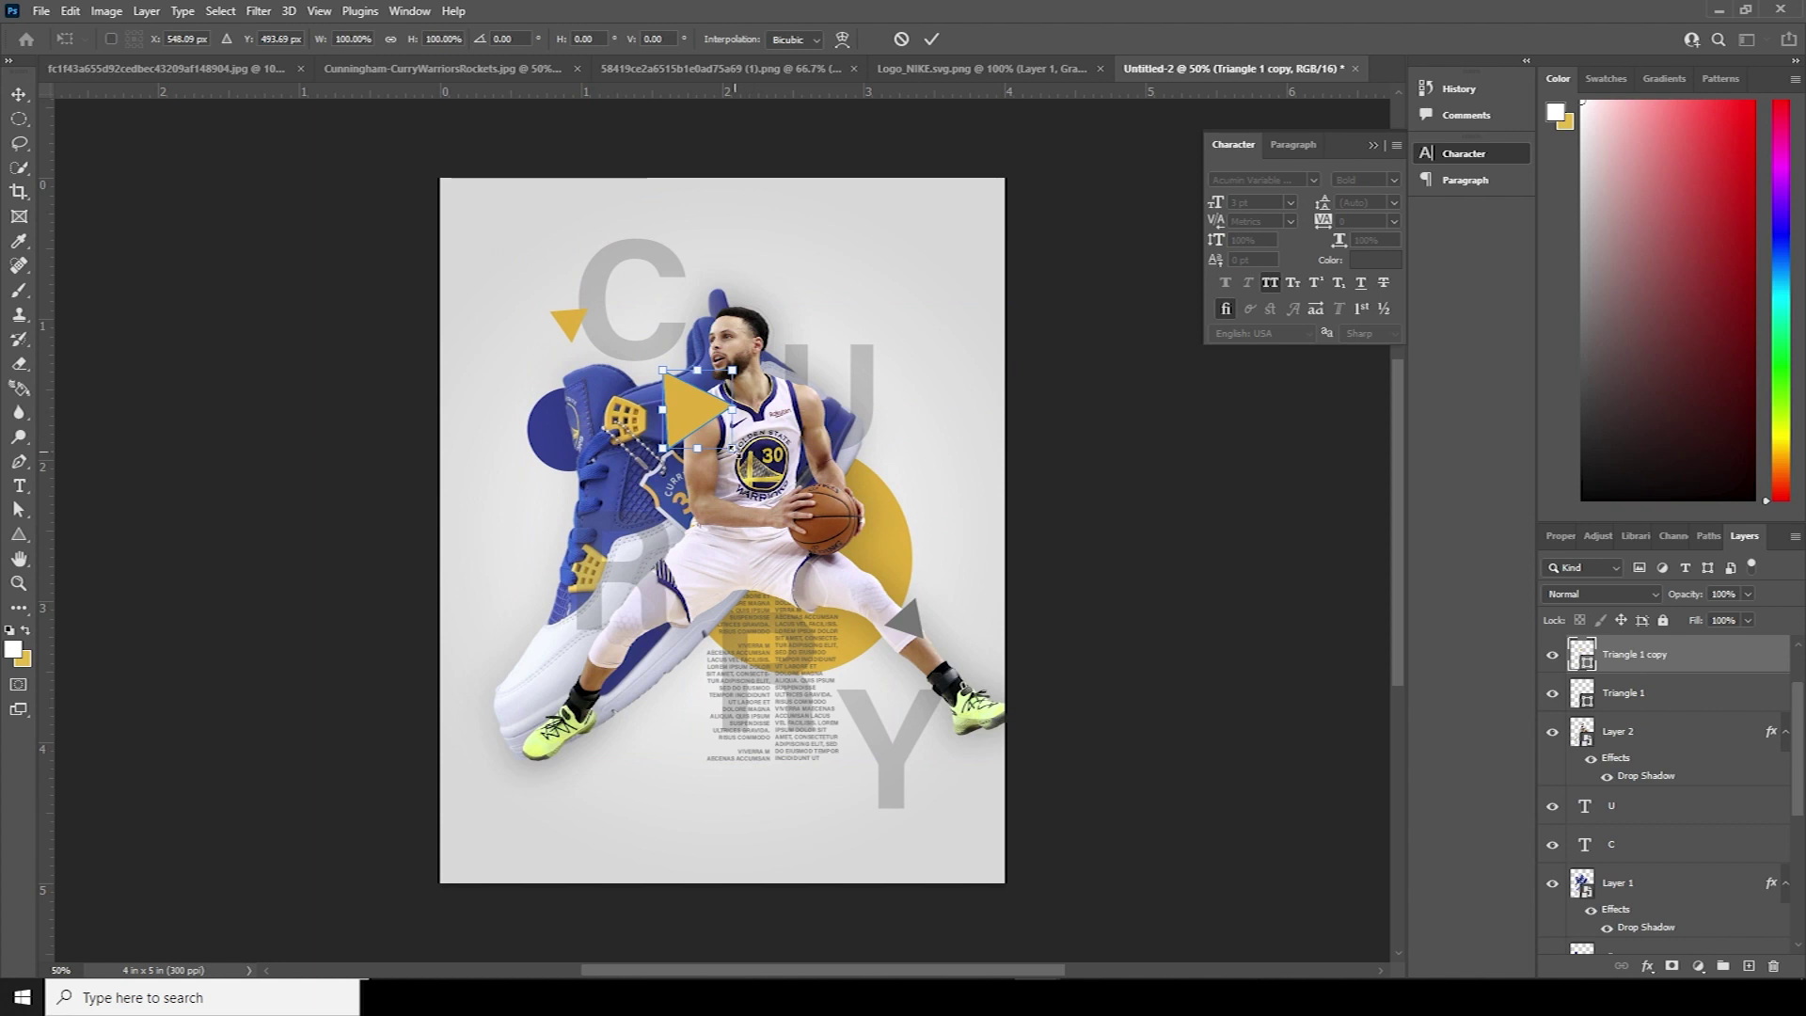
{"action": "key", "text": "Return"}
Step: Copy the Golden State team logo from its open document onto the lower part of the poster, accepting the different bit depth
{"action": "left_click", "coordinate": [920, 69]}
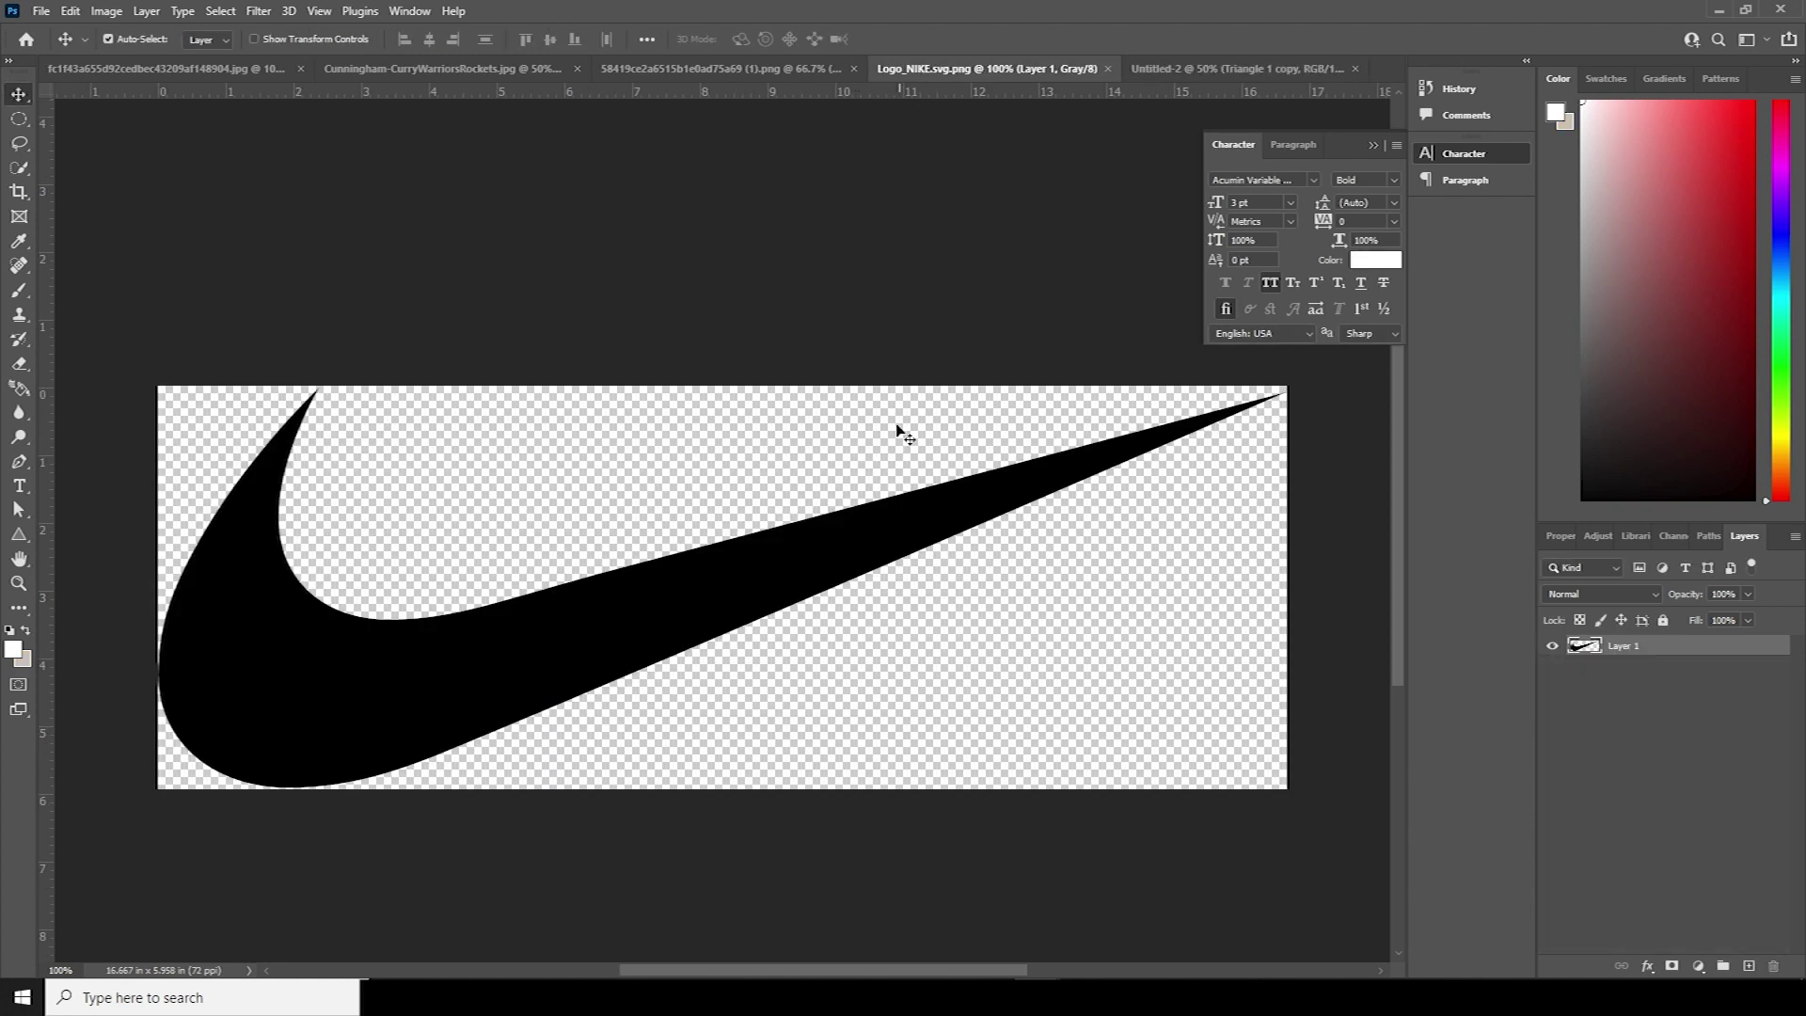
{"action": "left_click", "coordinate": [687, 68]}
{"action": "left_click_drag", "start_coordinate": [704, 421], "coordinate": [743, 831]}
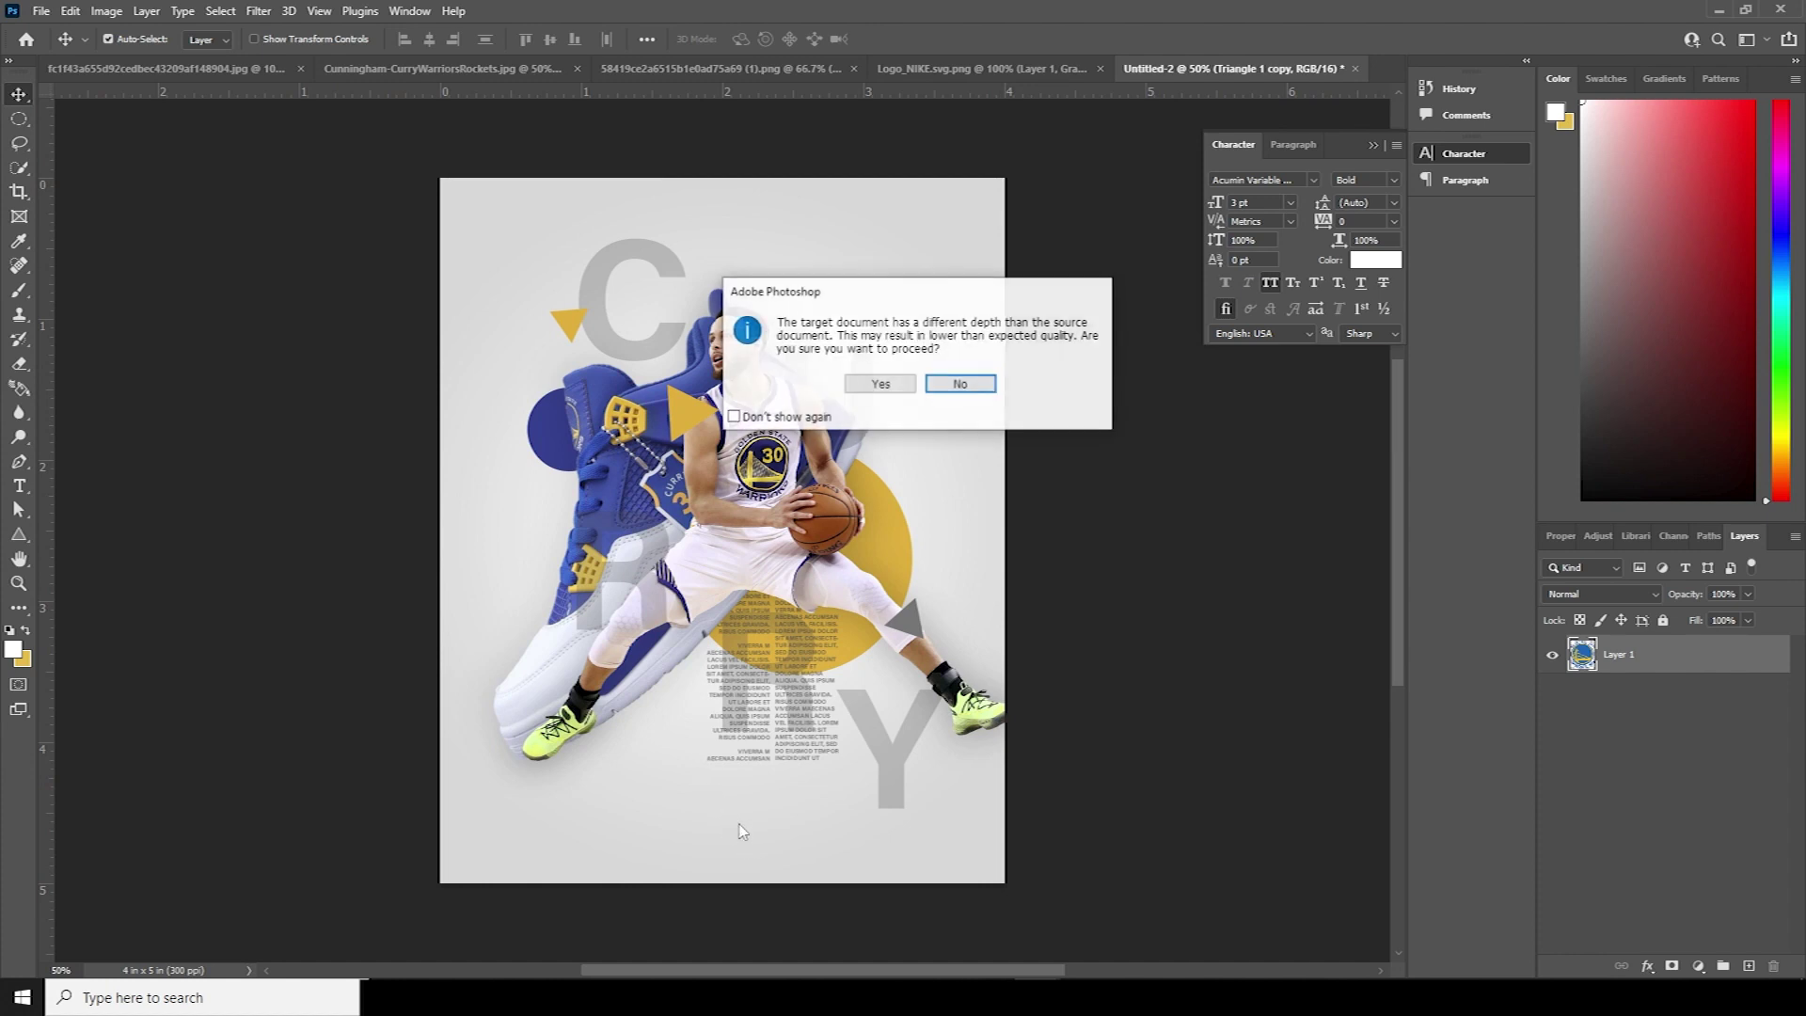
{"action": "left_click", "coordinate": [879, 384]}
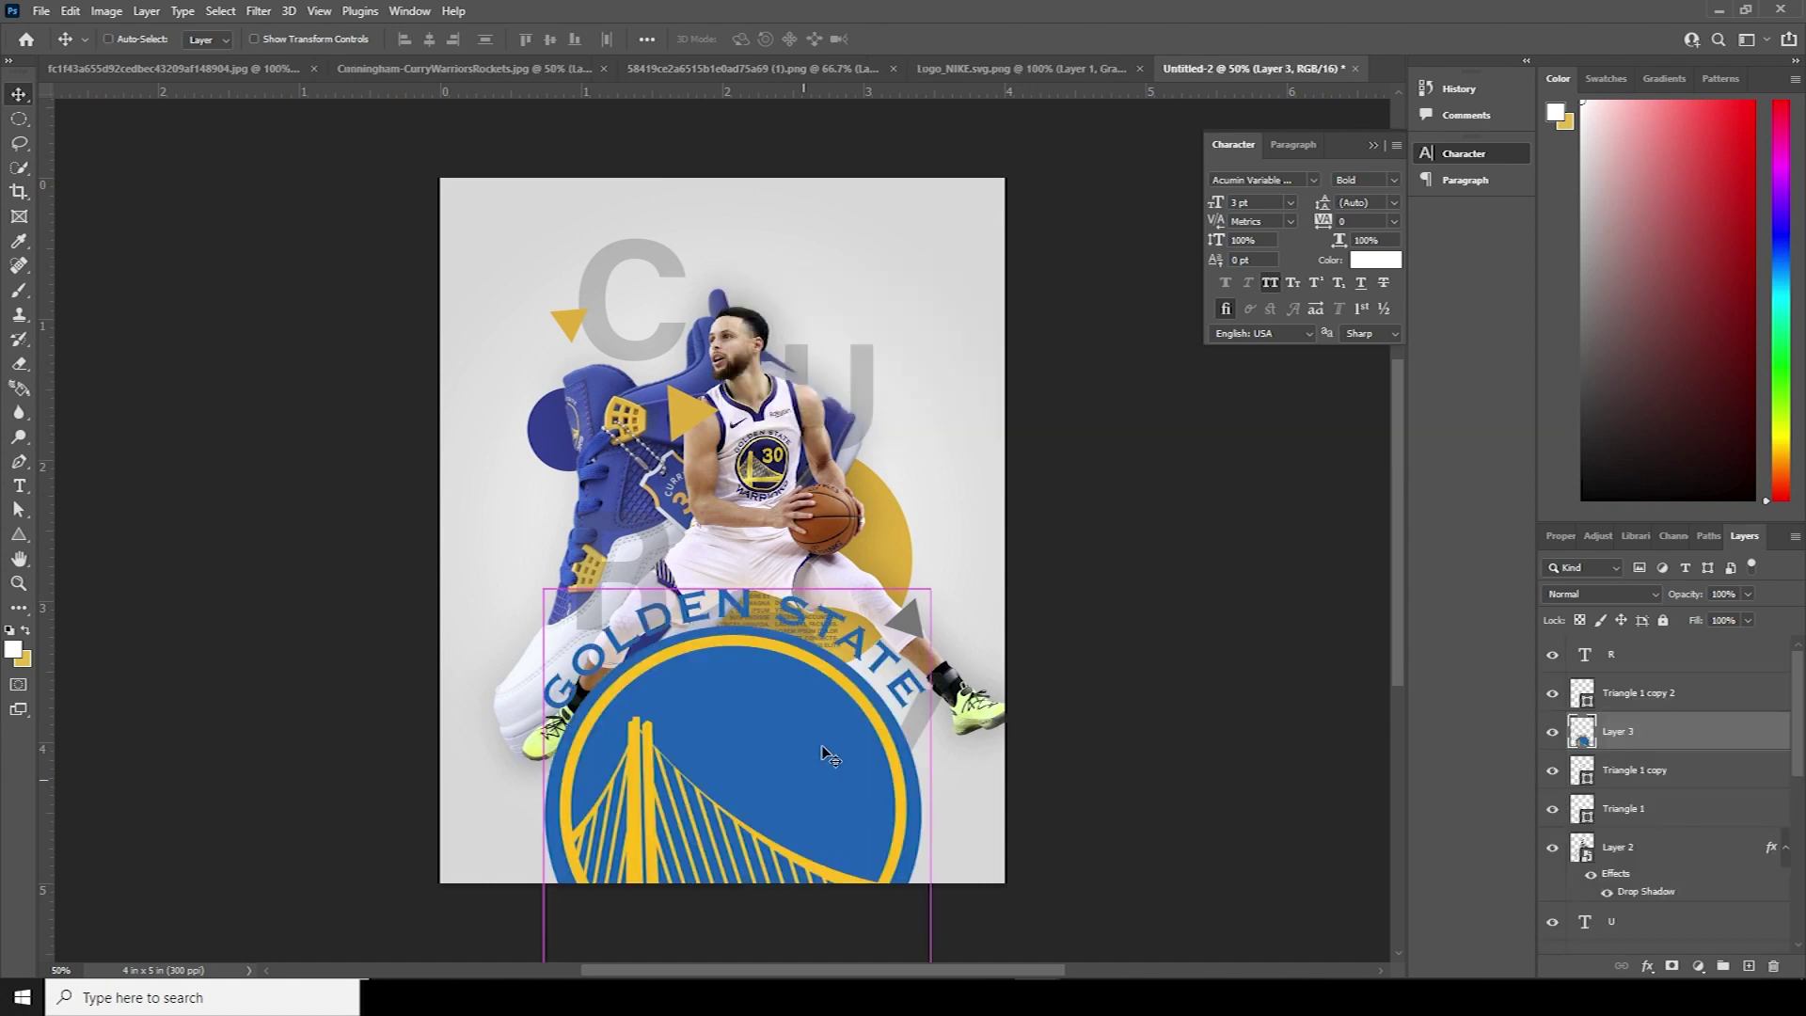
Step: Scale the Golden State Warriors logo down to a small badge centred beneath the two text columns
{"action": "key", "text": "ctrl+t"}
{"action": "left_click_drag", "start_coordinate": [918, 618], "coordinate": [751, 829]}
{"action": "key", "text": "Return"}
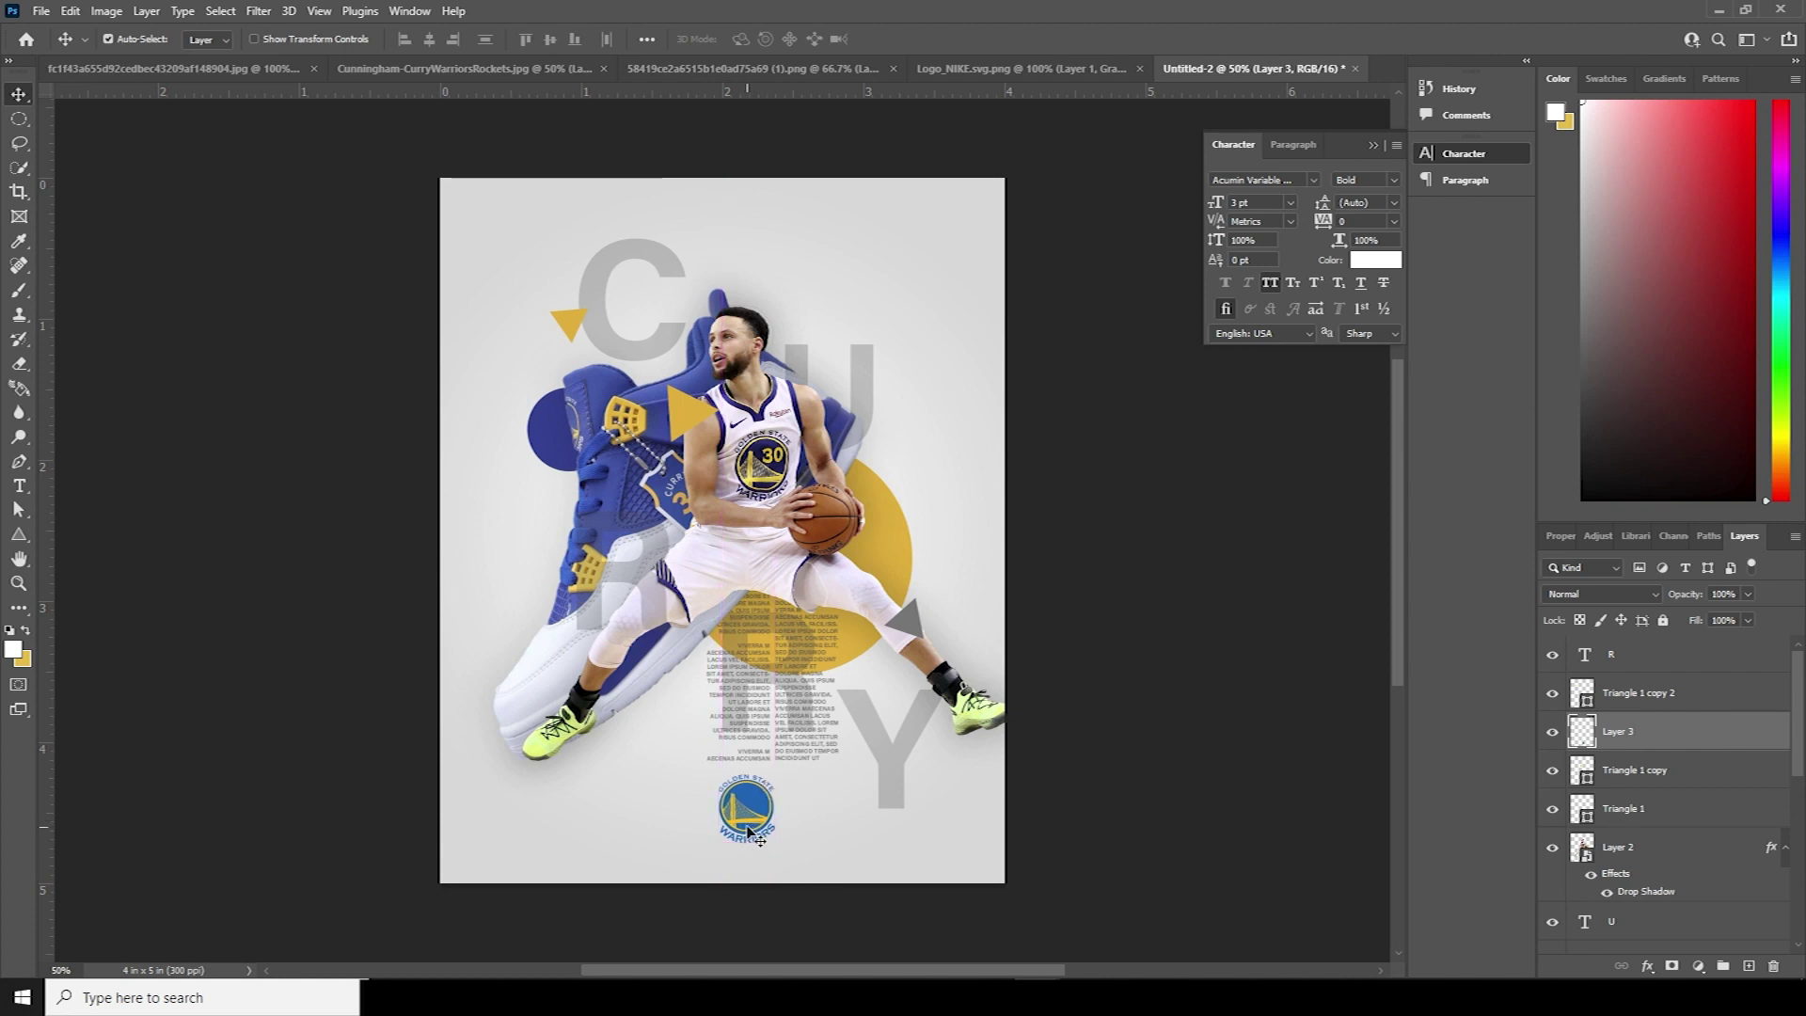
Step: Add the title WINDY STUIO at the poster's upper edge in bold 8 pt text with centre alignment
{"action": "left_click", "coordinate": [19, 485]}
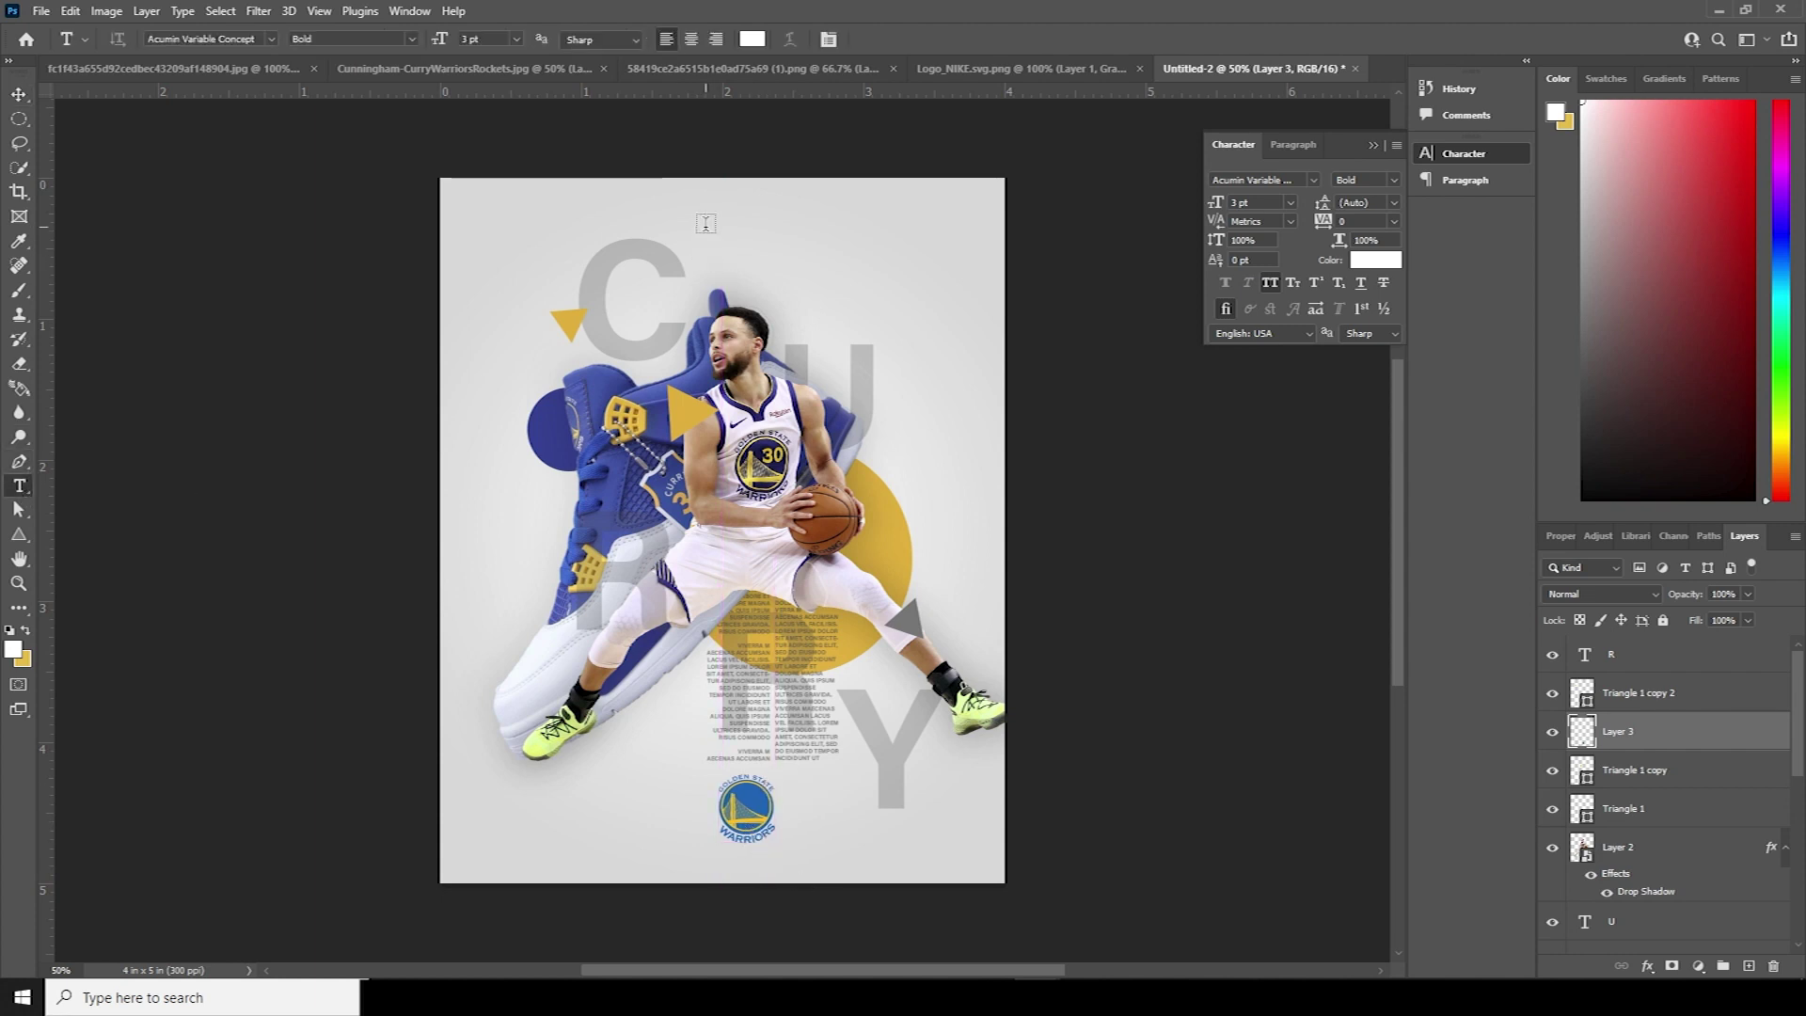
{"action": "left_click", "coordinate": [727, 190]}
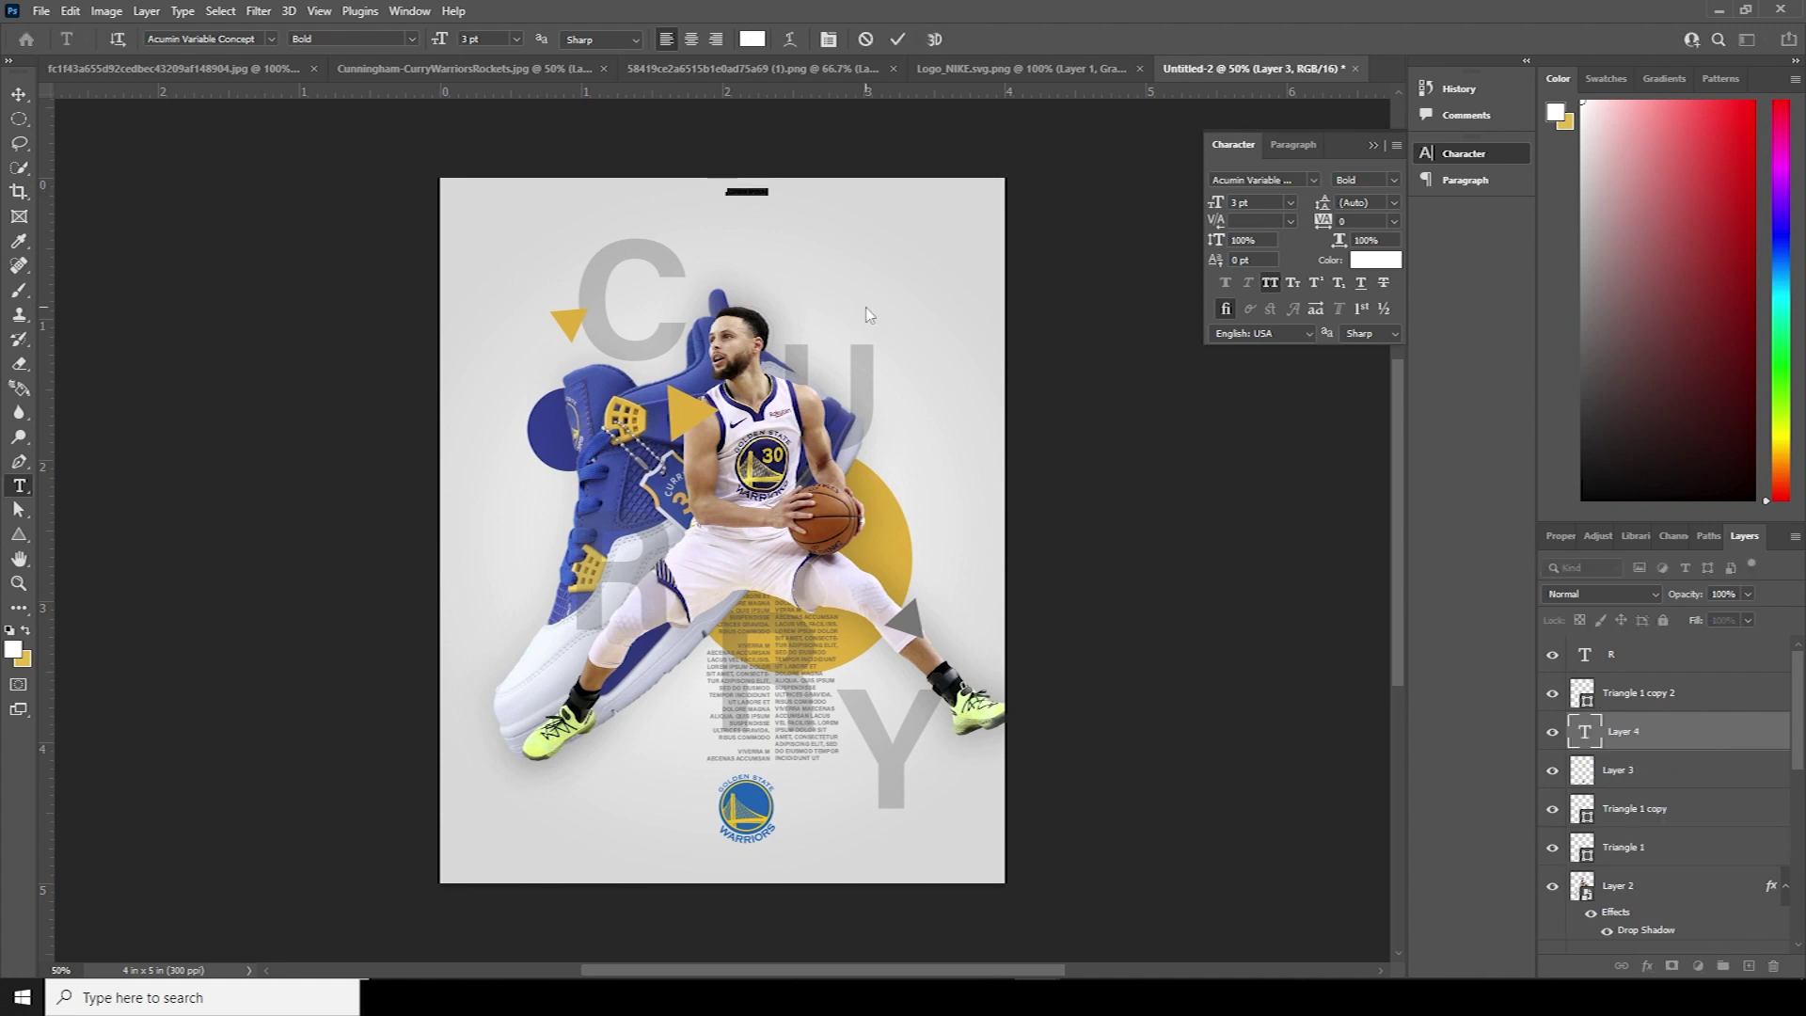
{"action": "key", "text": "BackSpace"}
{"action": "left_click", "coordinate": [1596, 735]}
{"action": "left_click_drag", "start_coordinate": [1254, 202], "coordinate": [1168, 201]}
{"action": "key", "text": "Up"}
{"action": "key", "text": "Up"}
{"action": "key", "text": "Up"}
{"action": "key", "text": "Up"}
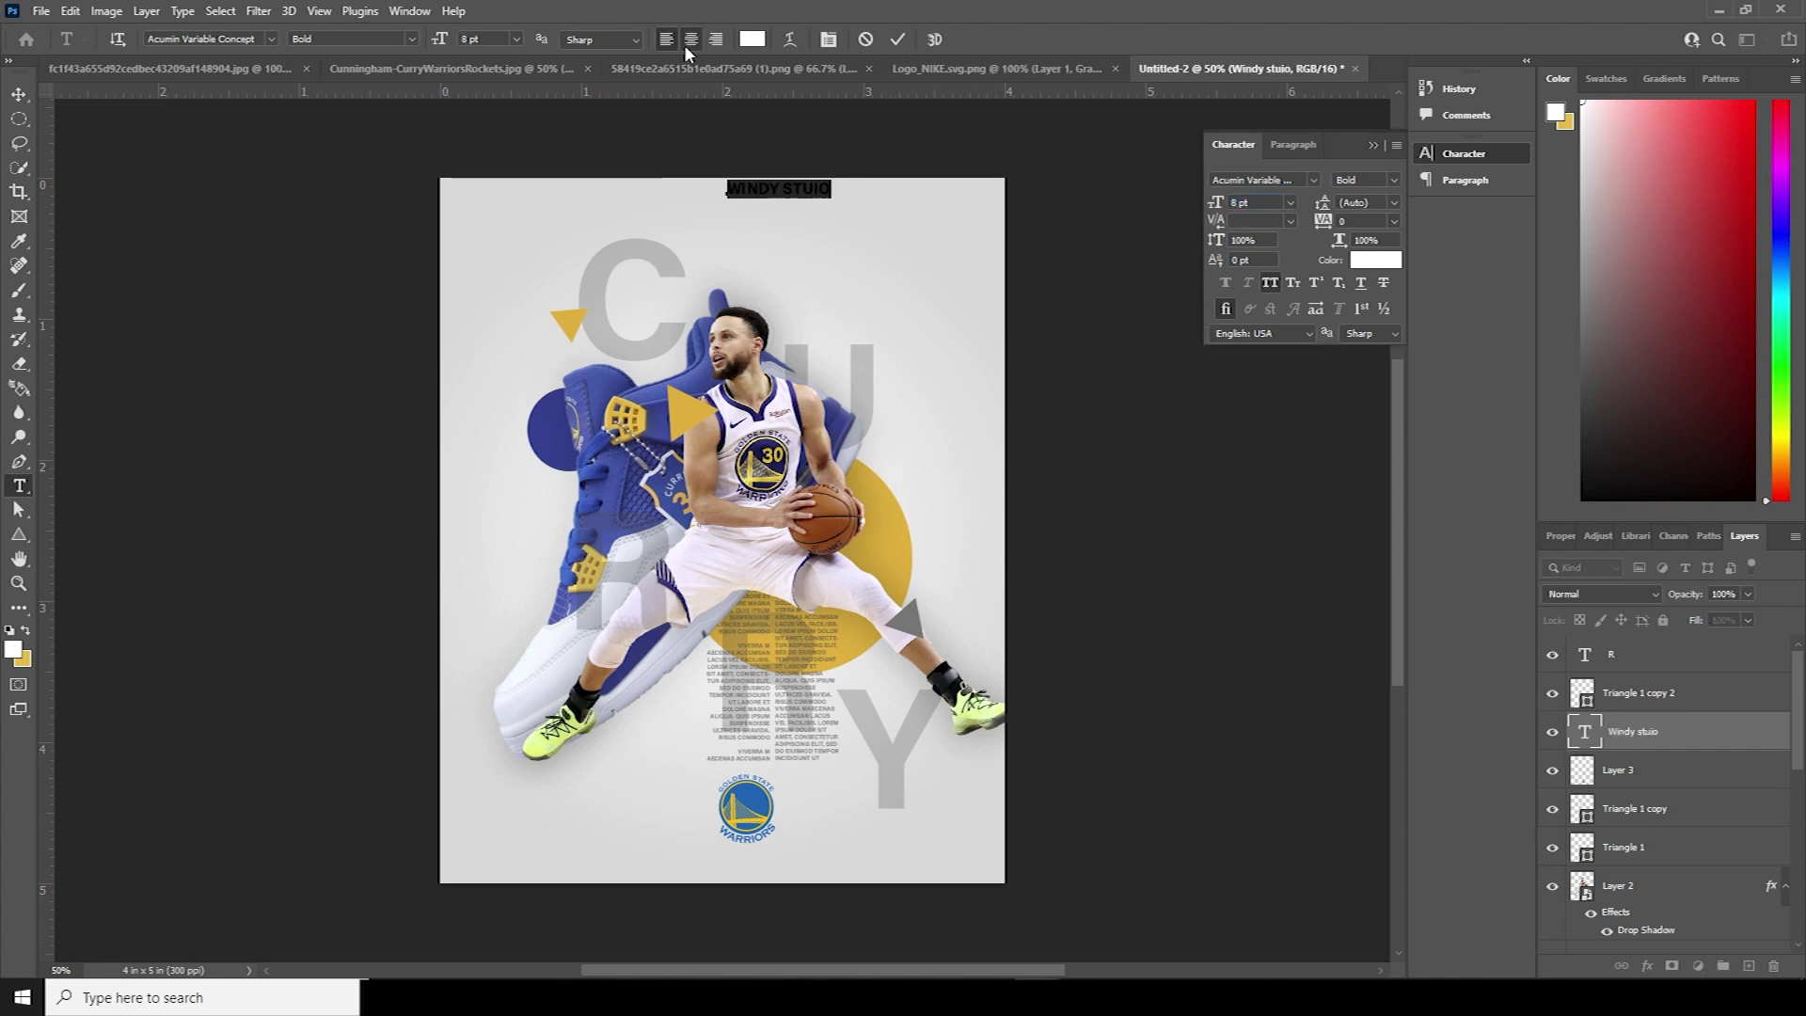
{"action": "left_click", "coordinate": [691, 40]}
Step: Move the title slightly down and duplicate it directly below as PHOTOSHOP TUTORIAL at 5 pt with 200 tracking
{"action": "left_click", "coordinate": [18, 94]}
{"action": "left_click_drag", "start_coordinate": [744, 191], "coordinate": [756, 235]}
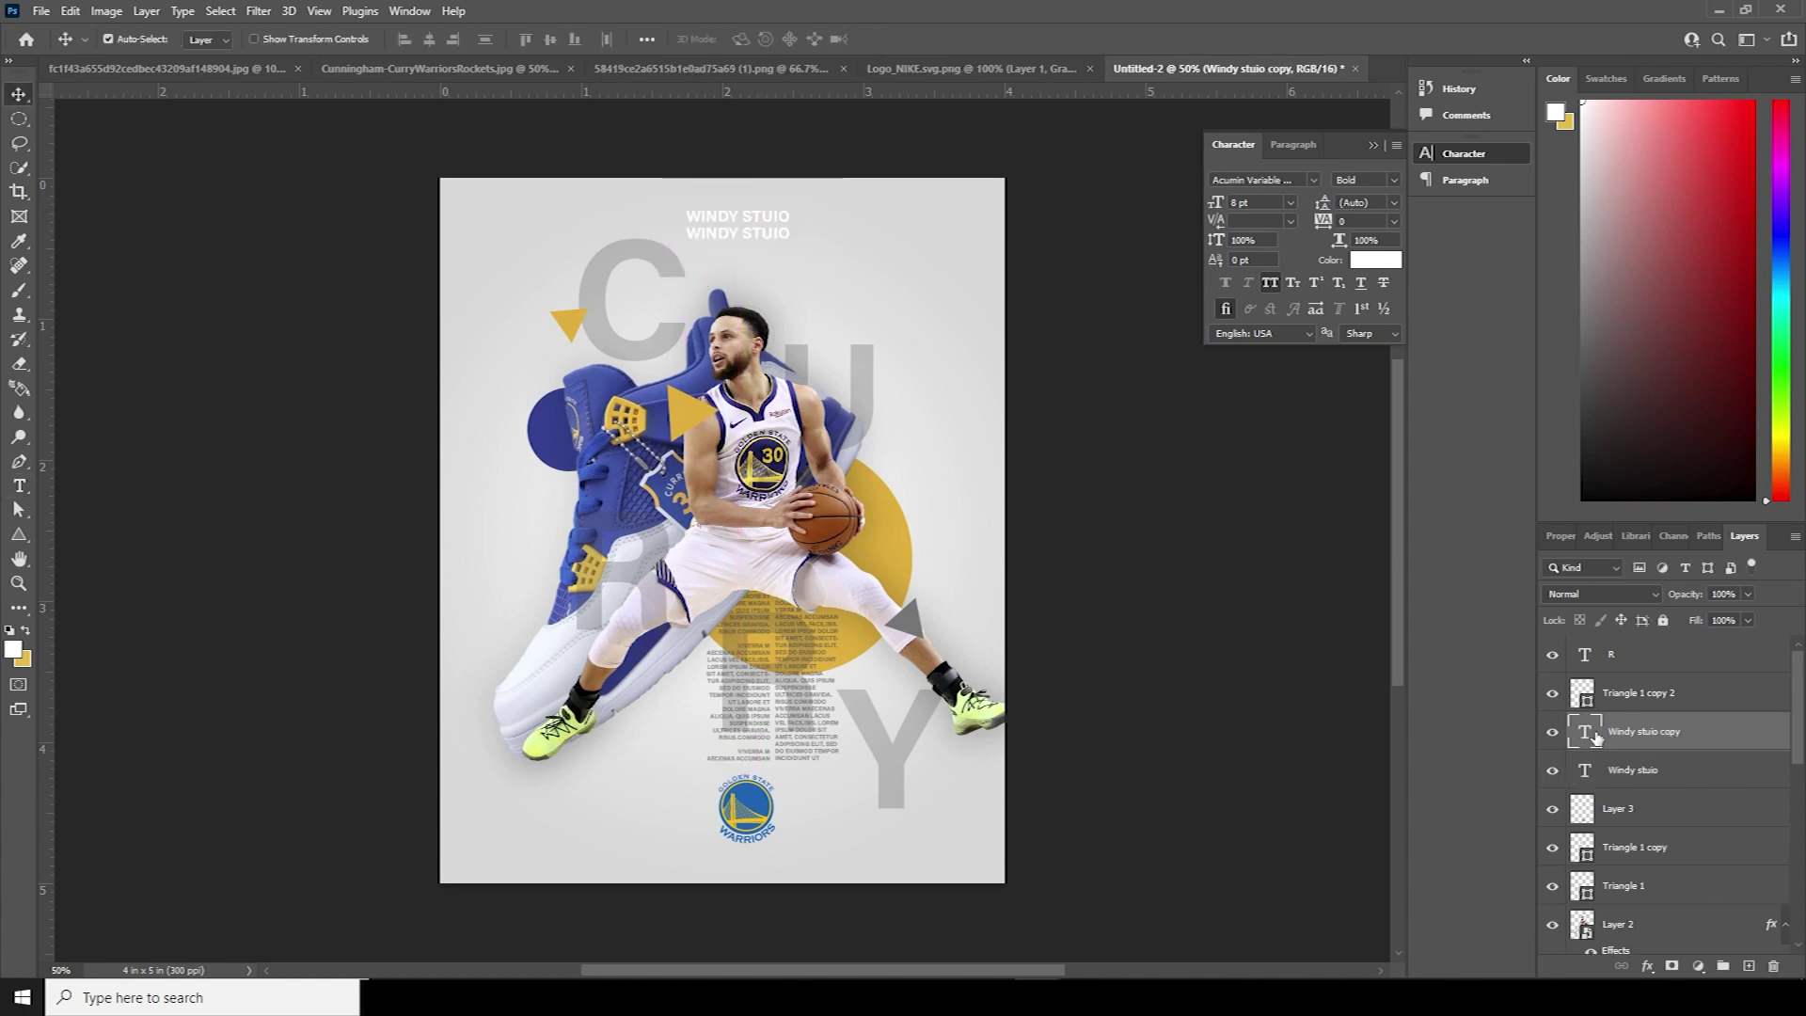
{"action": "double_click", "coordinate": [1594, 736]}
{"action": "type", "text": "PHOTOSHOP TUTORIAL"}
{"action": "key", "text": "ctrl+a"}
{"action": "left_click", "coordinate": [1217, 202]}
{"action": "type", "text": "5"}
{"action": "key", "text": "Tab"}
{"action": "key", "text": "Tab"}
{"action": "key", "text": "Tab"}
{"action": "type", "text": "200"}
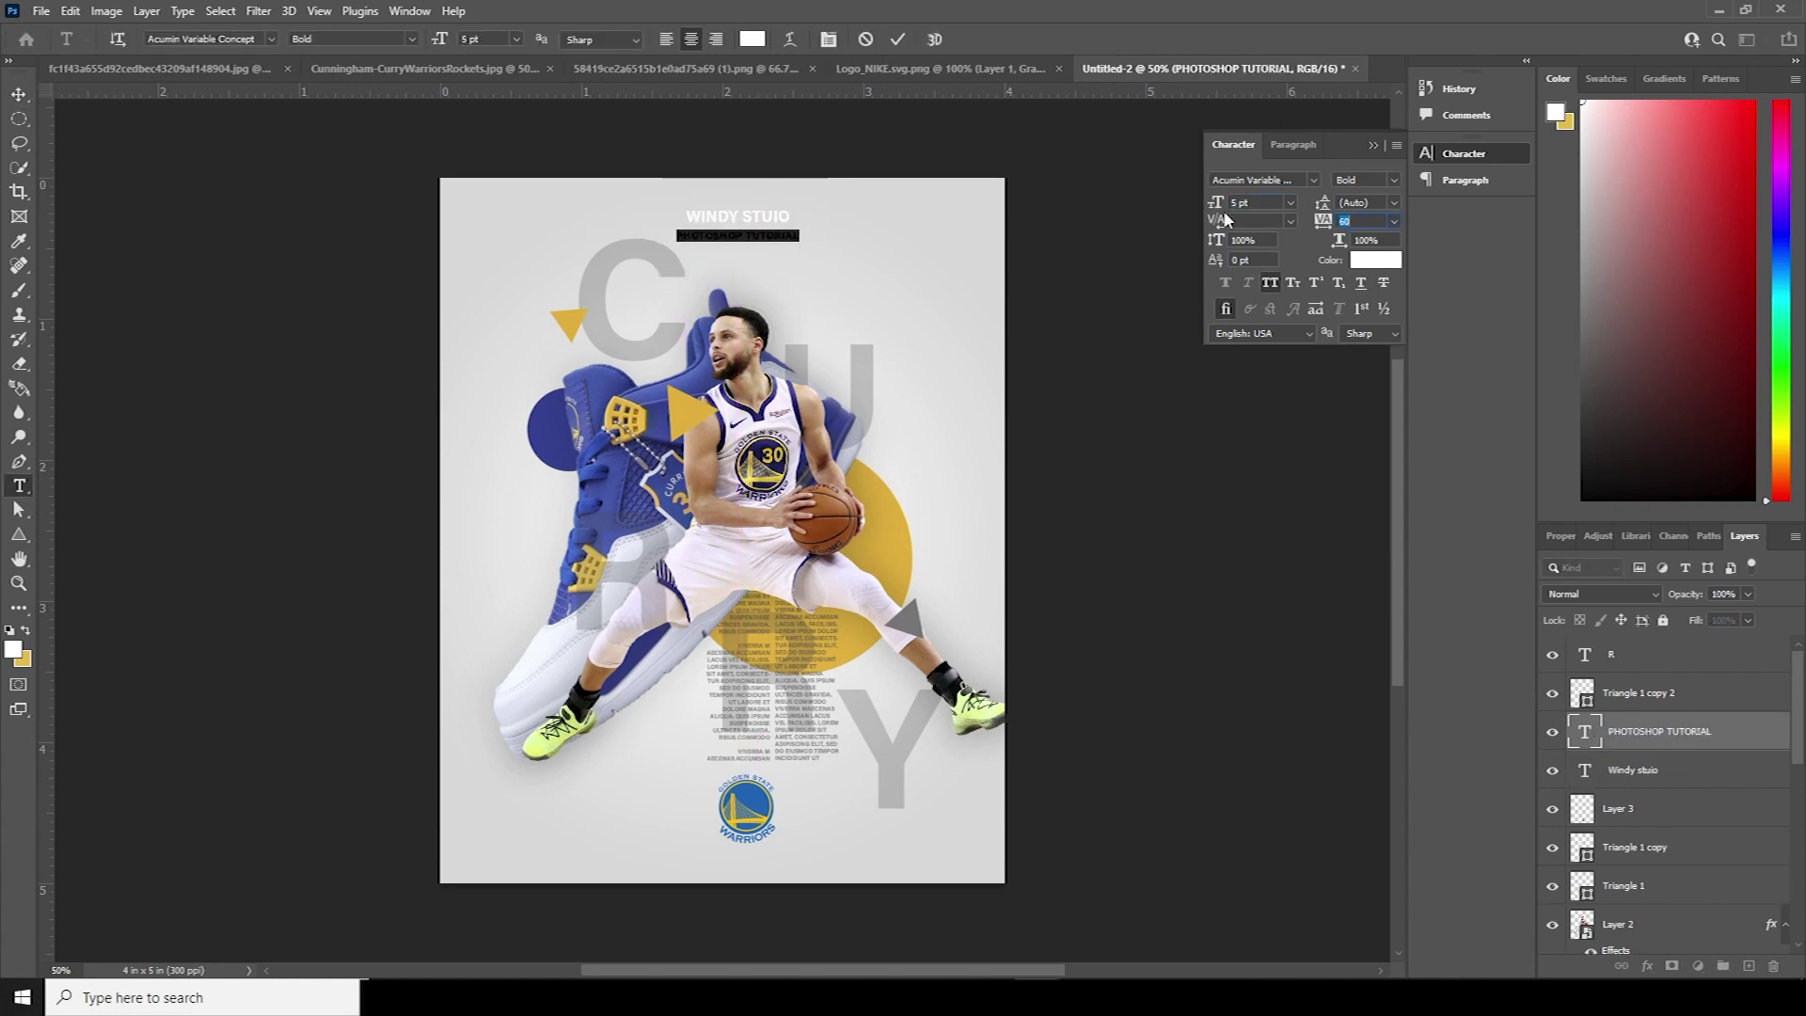
{"action": "left_click", "coordinate": [18, 94]}
Step: Recolour the PHOTOSHOP TUTORIAL and WINDY STUIO lines with blue sampled from the shoe, using 465bac for the subtitle
{"action": "double_click", "coordinate": [1584, 734]}
{"action": "left_click", "coordinate": [1374, 260]}
{"action": "left_click", "coordinate": [701, 374]}
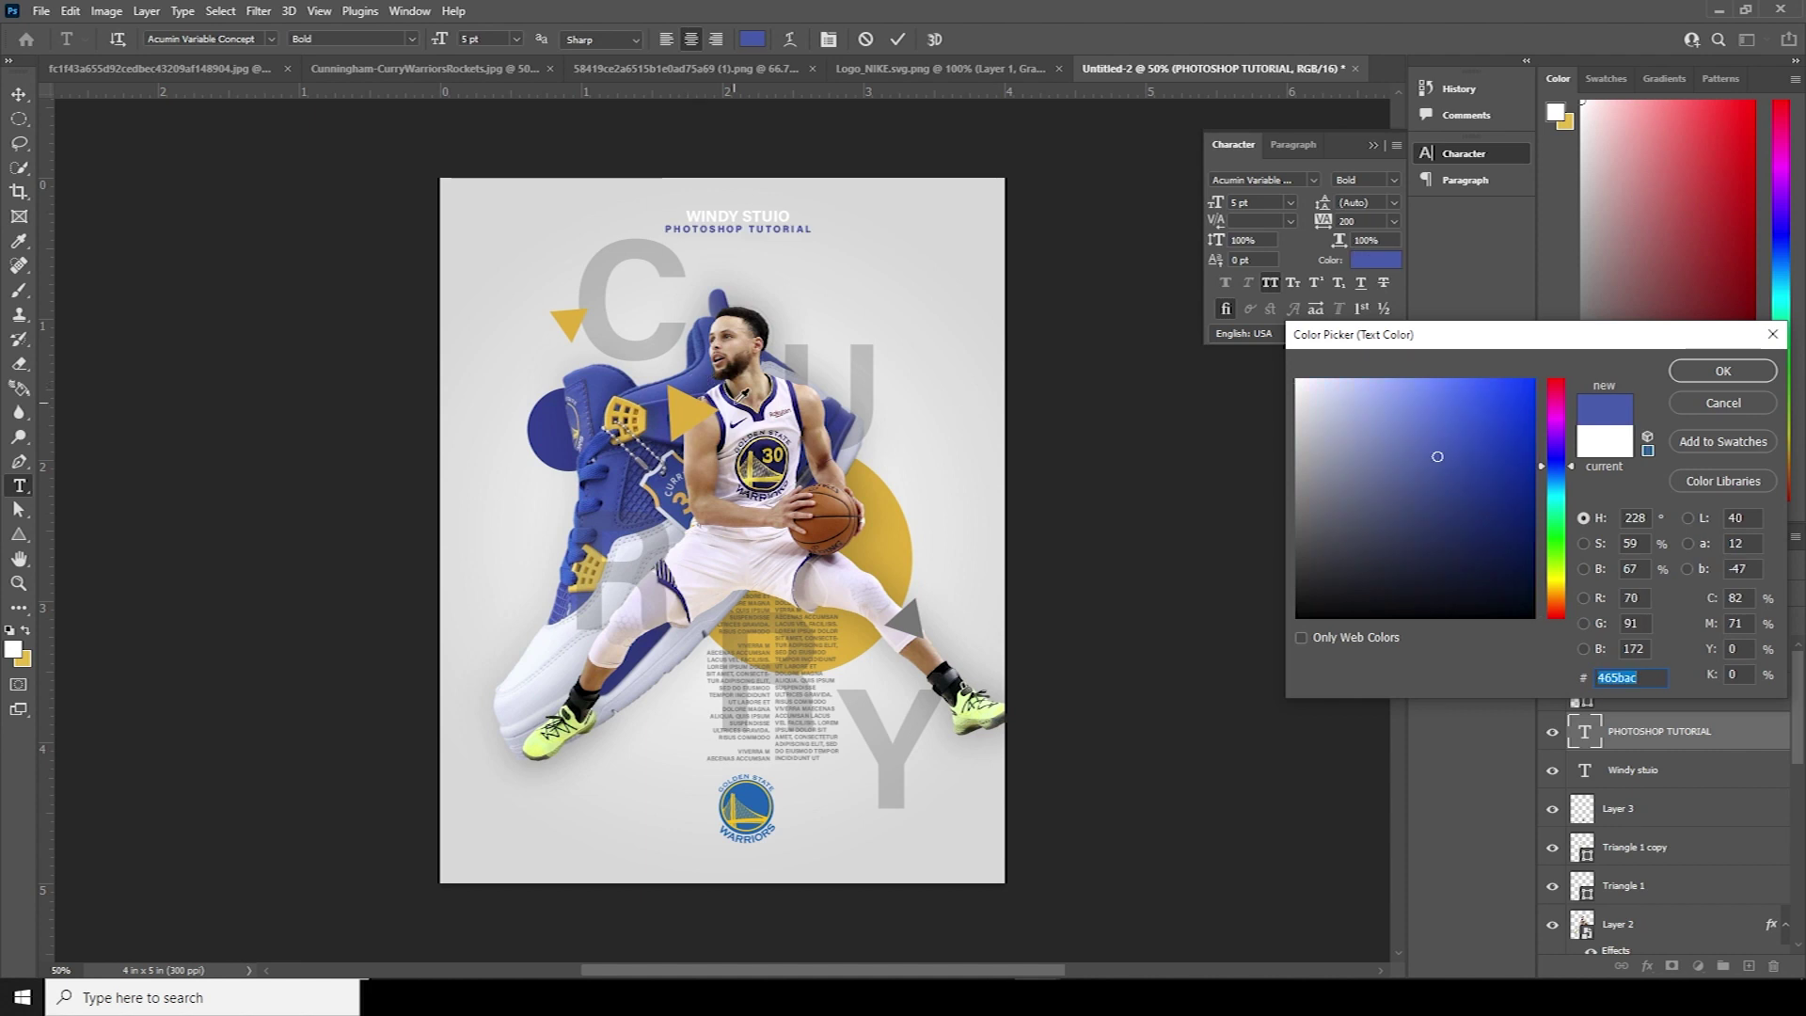
{"action": "left_click", "coordinate": [1714, 372]}
{"action": "double_click", "coordinate": [1586, 771]}
{"action": "left_click", "coordinate": [1374, 260]}
{"action": "left_click", "coordinate": [693, 375]}
{"action": "left_click", "coordinate": [1710, 371]}
{"action": "left_click", "coordinate": [1721, 372]}
{"action": "left_click", "coordinate": [19, 94]}
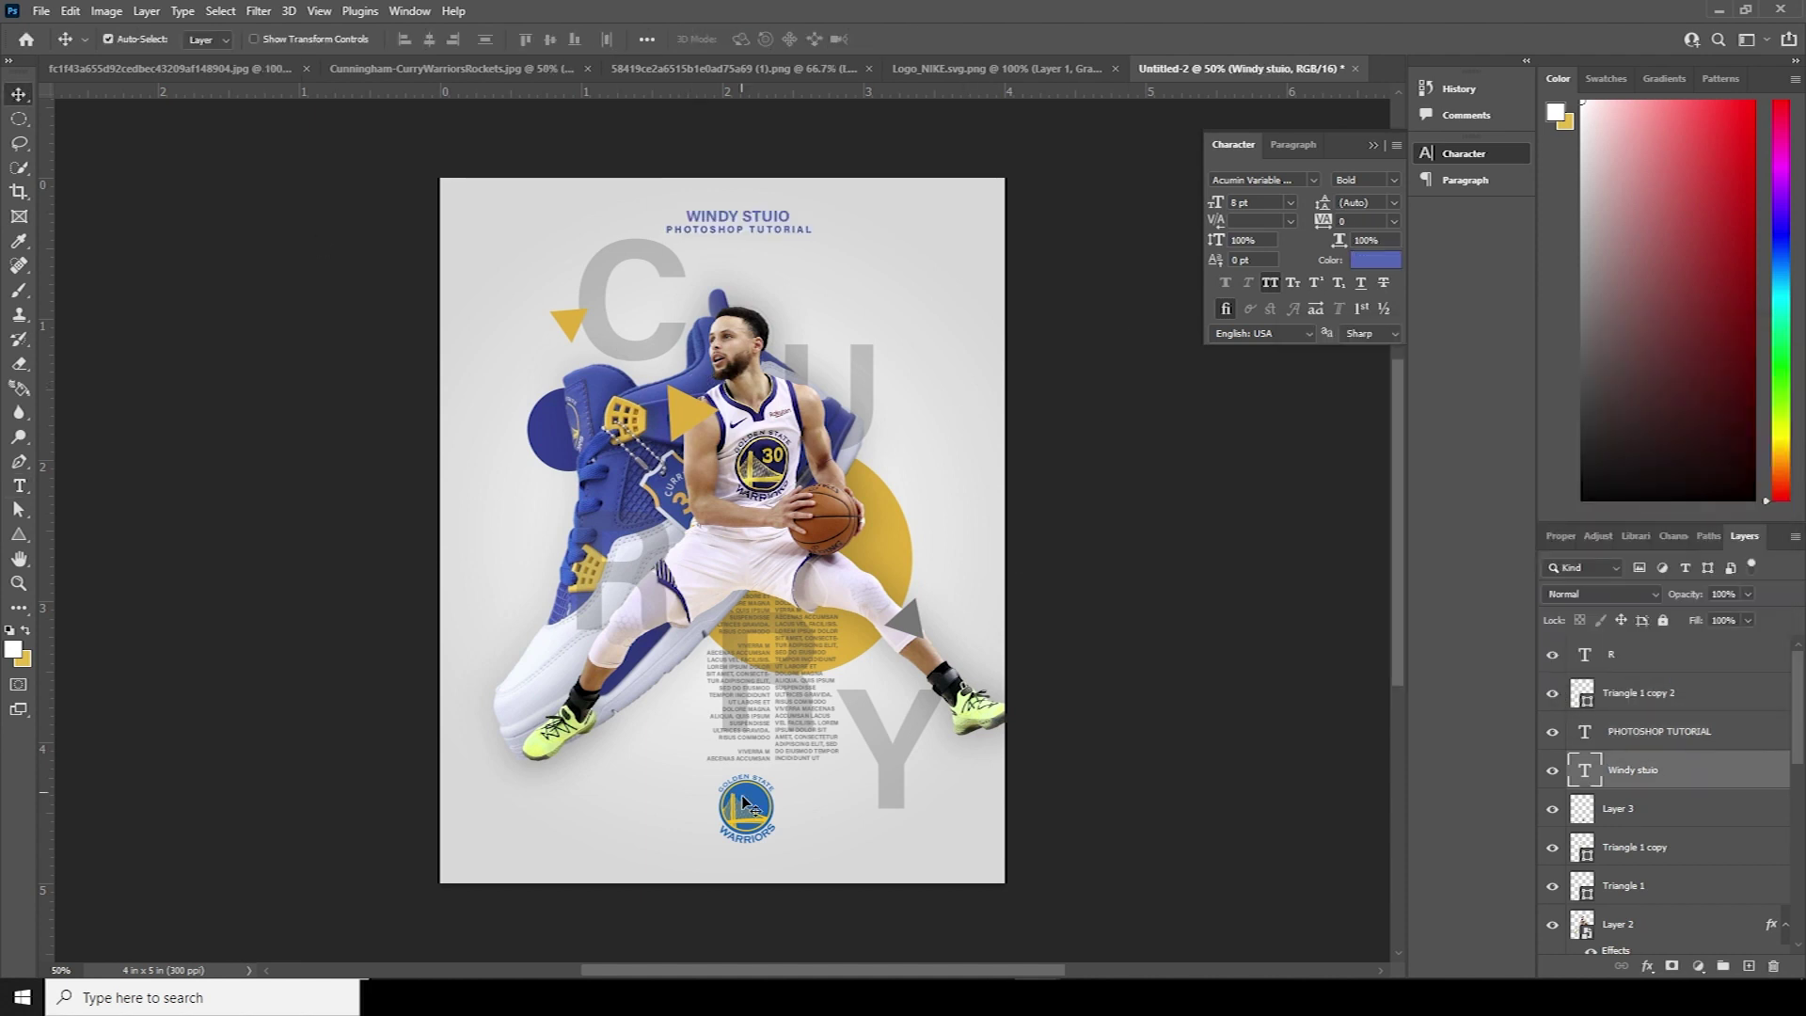
Step: Nudge the text columns and the player cutout slightly to the left on the poster
{"action": "left_click_drag", "start_coordinate": [799, 660], "coordinate": [766, 636]}
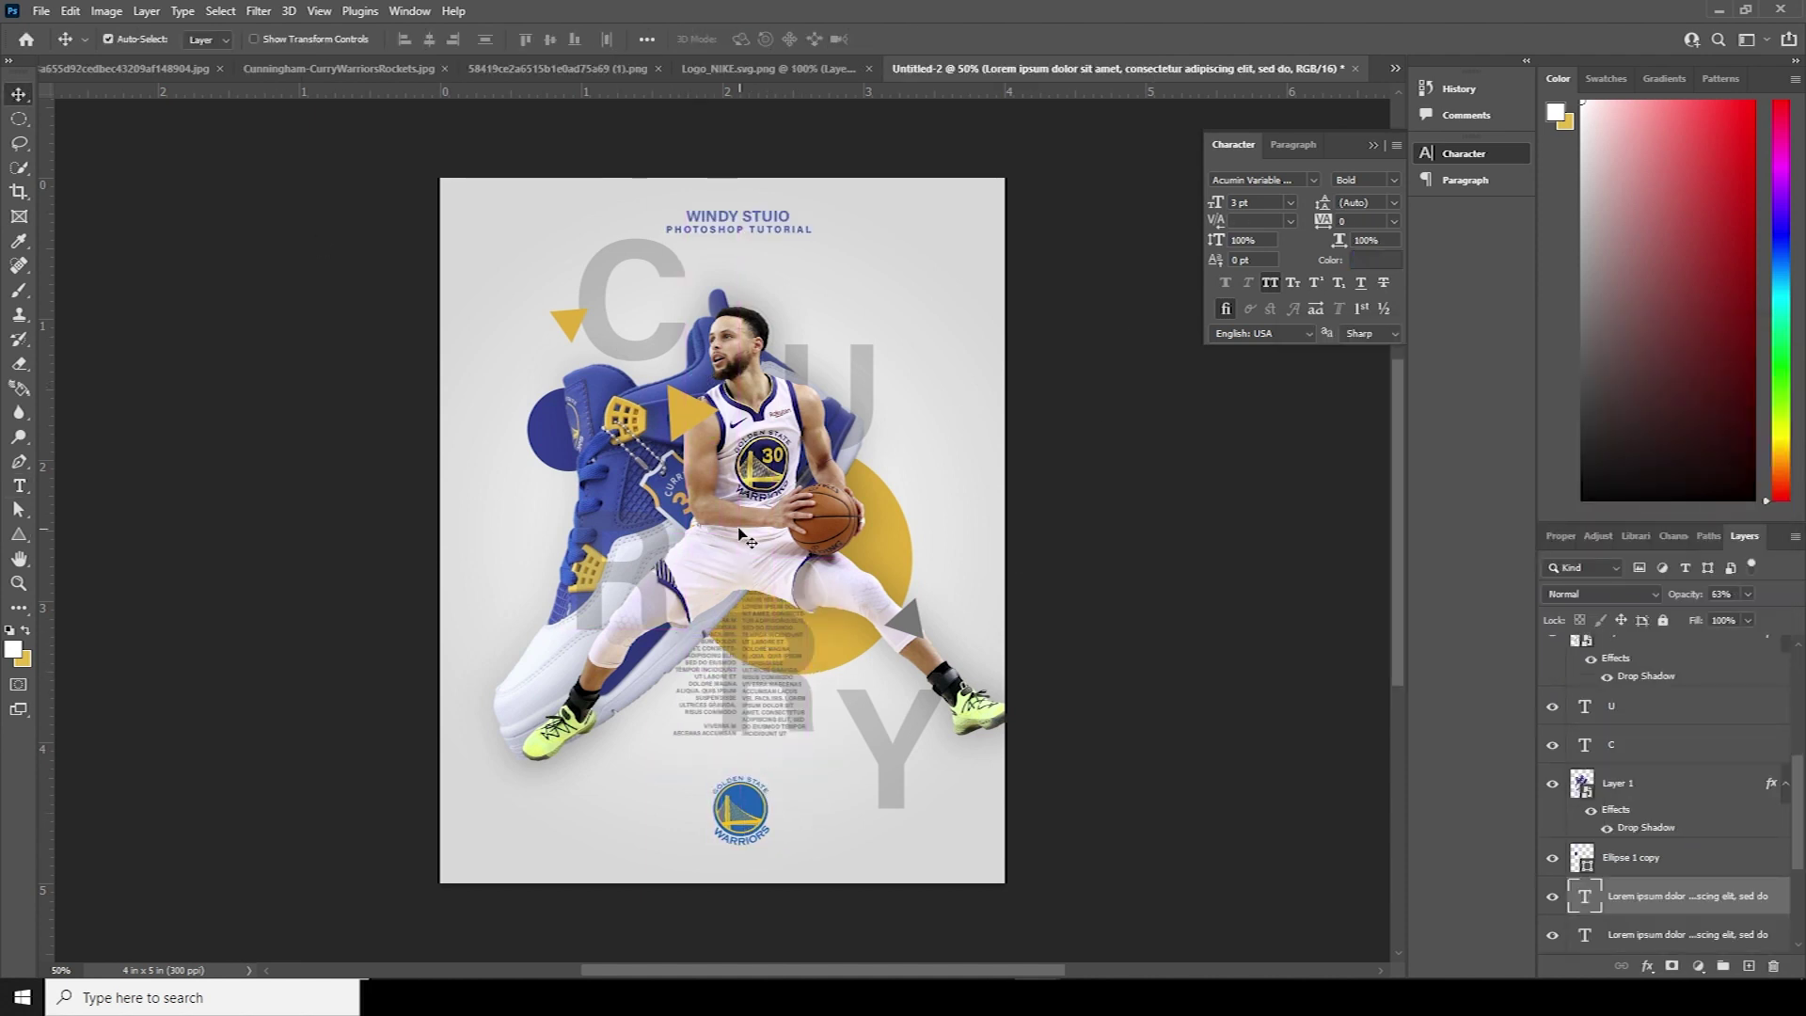
{"action": "left_click_drag", "start_coordinate": [739, 527], "coordinate": [728, 527]}
{"action": "left_click", "coordinate": [691, 411]}
Step: Enlarge and rotate the blue shoe so its toe reaches below the player's left-hand sneaker and its collar rises above his head
{"action": "left_click", "coordinate": [635, 456]}
{"action": "key", "text": "ctrl+t"}
{"action": "left_click_drag", "start_coordinate": [888, 449], "coordinate": [909, 438]}
{"action": "left_click_drag", "start_coordinate": [948, 420], "coordinate": [946, 382]}
{"action": "left_click_drag", "start_coordinate": [901, 404], "coordinate": [930, 393]}
{"action": "mouse_move", "coordinate": [801, 404]}
{"action": "left_mouse_down"}
{"action": "mouse_move", "coordinate": [788, 433]}
{"action": "mouse_move", "coordinate": [805, 425]}
{"action": "left_mouse_up"}
{"action": "key", "text": "Return"}
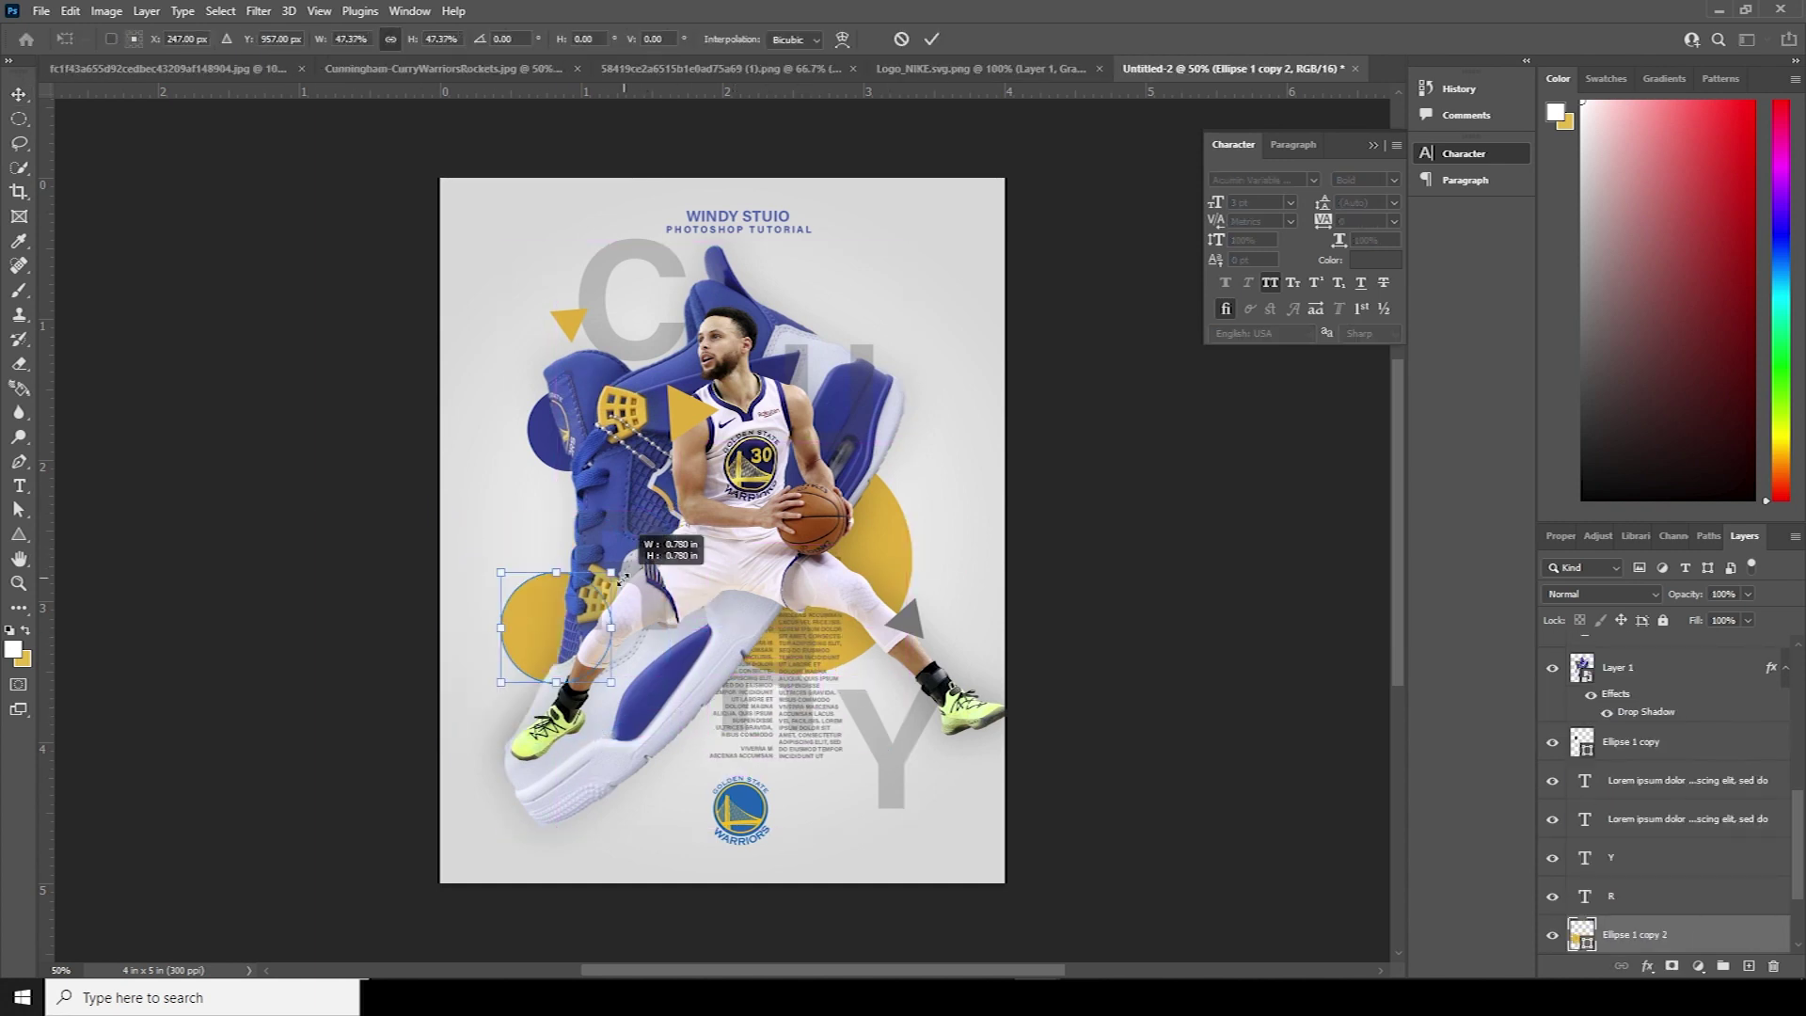
Step: Place a smaller copy of the yellow circle behind the toe of the shoe
{"action": "left_click_drag", "start_coordinate": [553, 640], "coordinate": [544, 792]}
{"action": "key", "text": "Return"}
Step: Add the text GOLDEN STATE at 3 pt, right-aligned, and place it near the poster's right edge beside the basketball
{"action": "key", "text": "t"}
{"action": "left_click", "coordinate": [952, 332]}
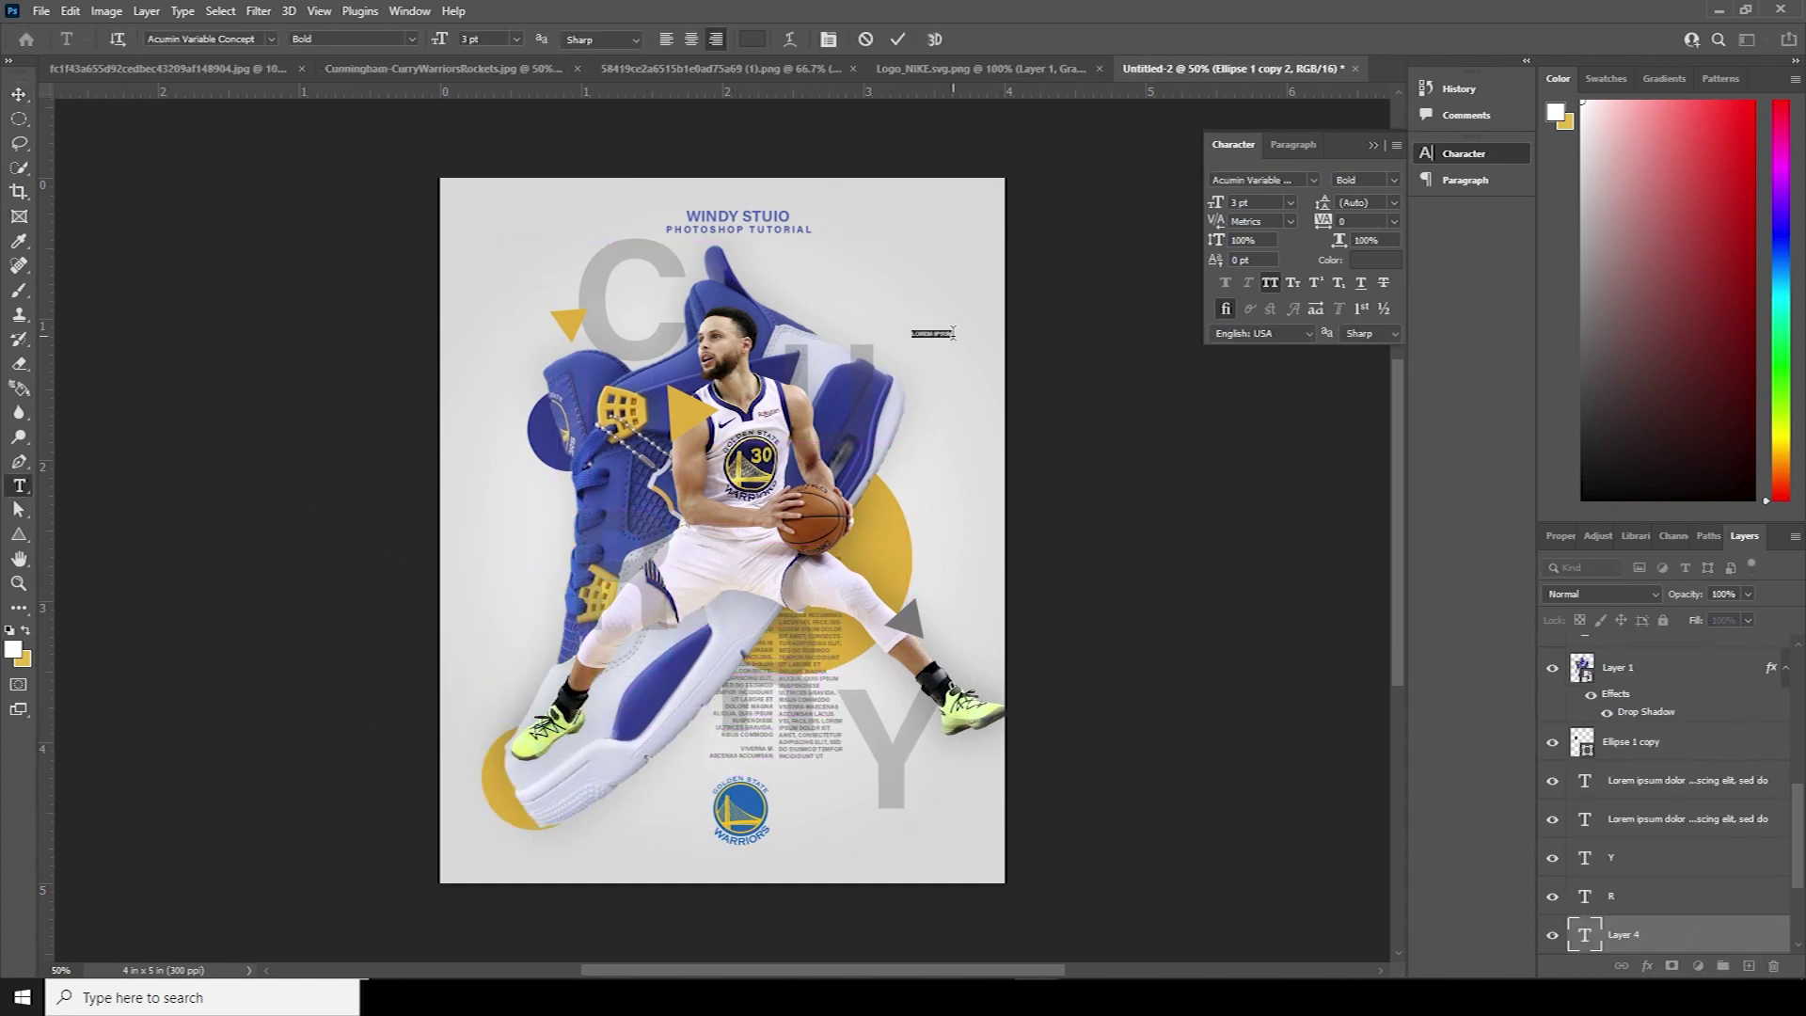
{"action": "type", "text": "GOLDEN STATE"}
{"action": "key", "text": "ctrl+Return"}
{"action": "key", "text": "v"}
{"action": "left_click_drag", "start_coordinate": [933, 340], "coordinate": [978, 497]}
Step: Add right-aligned WARRIORS and two-line STEPHEN CURRY text below GOLDEN STATE, both at 8 pt
{"action": "double_click", "coordinate": [1587, 934]}
{"action": "type", "text": "WARRIORS"}
{"action": "double_click", "coordinate": [1587, 934]}
{"action": "left_click", "coordinate": [1215, 202]}
{"action": "key", "text": "Up"}
{"action": "key", "text": "Up"}
{"action": "key", "text": "Up"}
{"action": "key", "text": "Up"}
{"action": "key", "text": "Up"}
{"action": "left_click", "coordinate": [19, 94]}
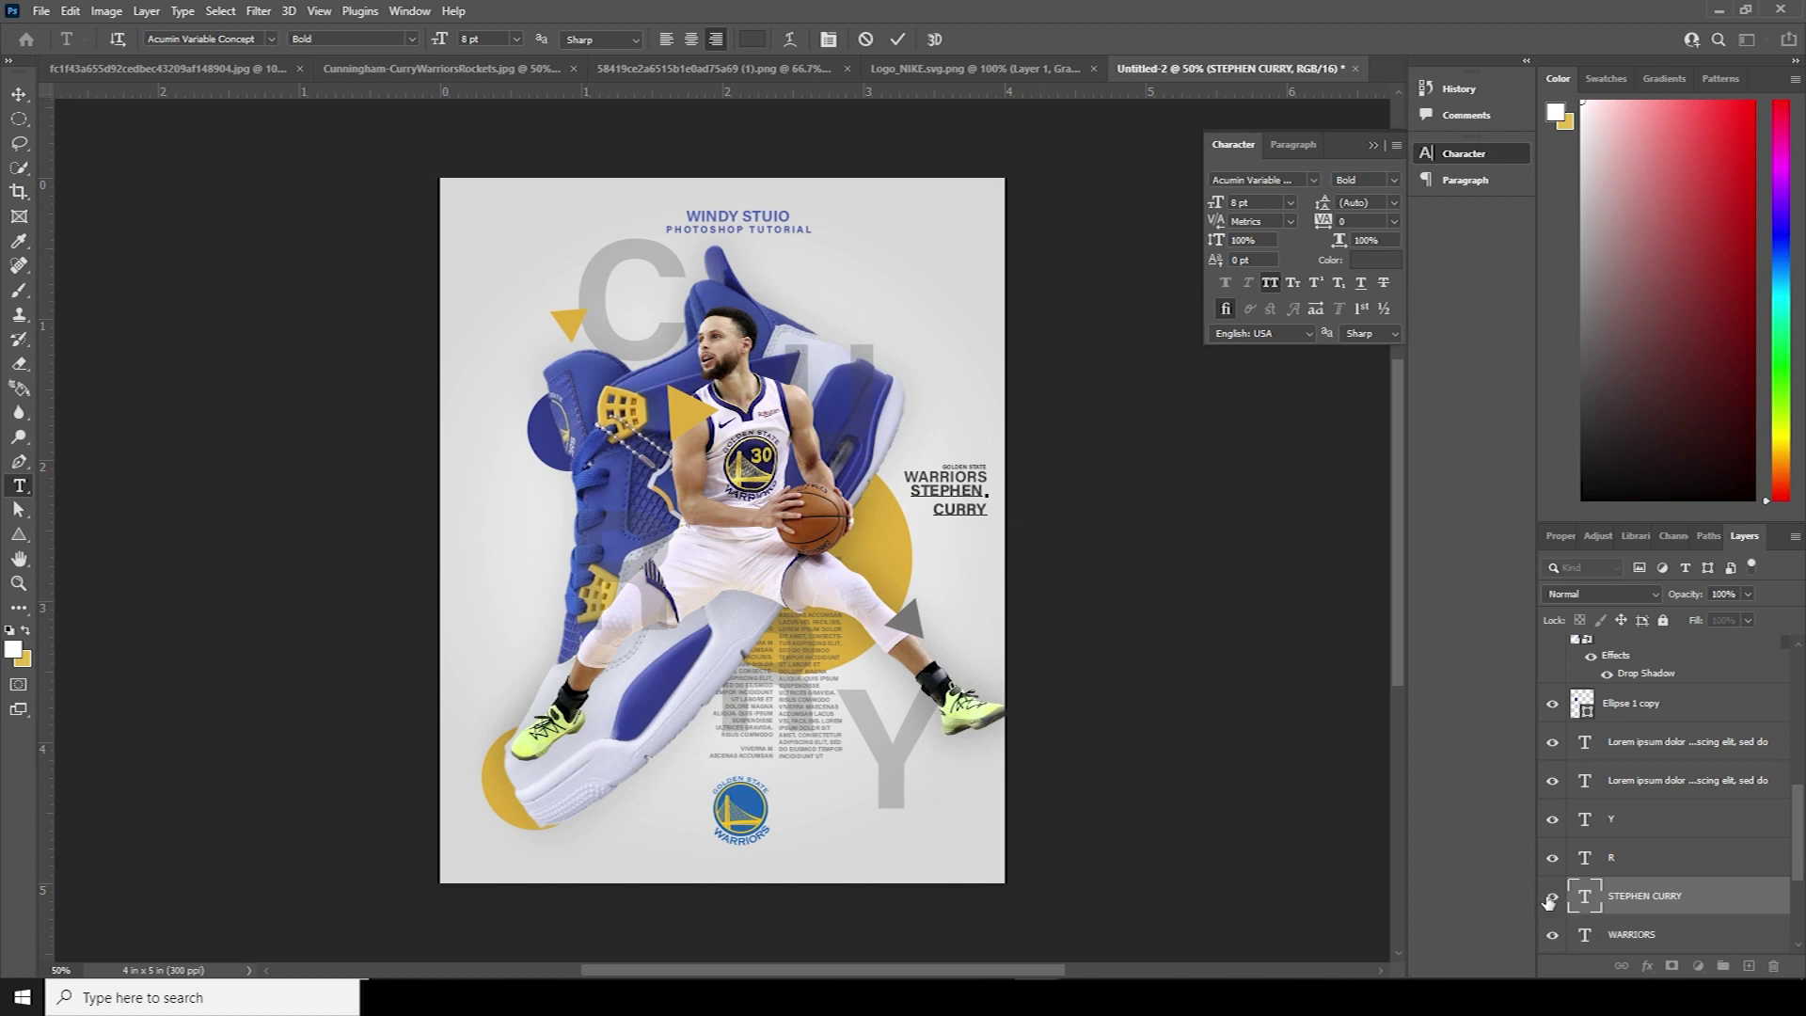
Step: Set the leading of the STEPHEN CURRY text to 6 pt
{"action": "double_click", "coordinate": [1581, 897]}
{"action": "left_click", "coordinate": [1364, 203]}
{"action": "key", "text": "Down"}
{"action": "key", "text": "Down"}
{"action": "key", "text": "Down"}
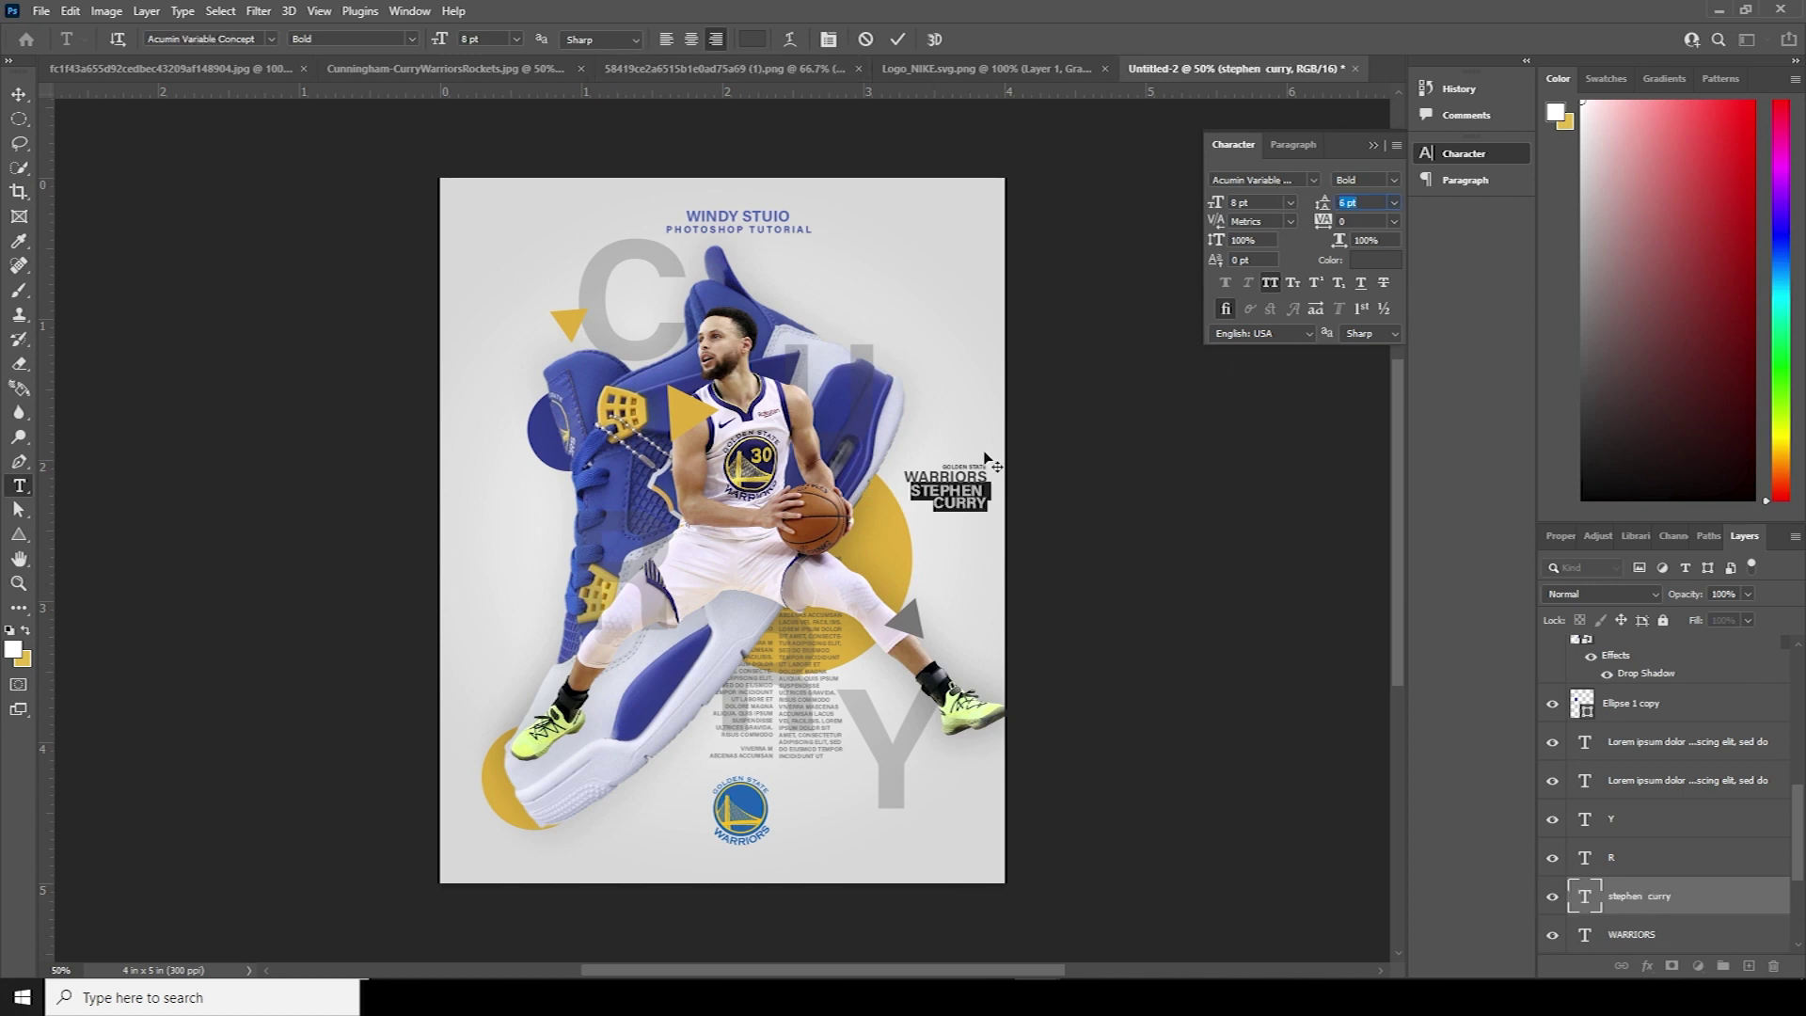
Step: Enlarge the word CURRY by 4 pt and increase its leading so it sits clear of STEPHEN
{"action": "double_click", "coordinate": [962, 506]}
{"action": "left_click", "coordinate": [1257, 202]}
{"action": "key", "text": "Up"}
{"action": "key", "text": "Up"}
{"action": "key", "text": "Up"}
{"action": "key", "text": "Up"}
{"action": "key", "text": "Tab"}
{"action": "key", "text": "Up"}
{"action": "key", "text": "Up"}
{"action": "key", "text": "Up"}
{"action": "key", "text": "Up"}
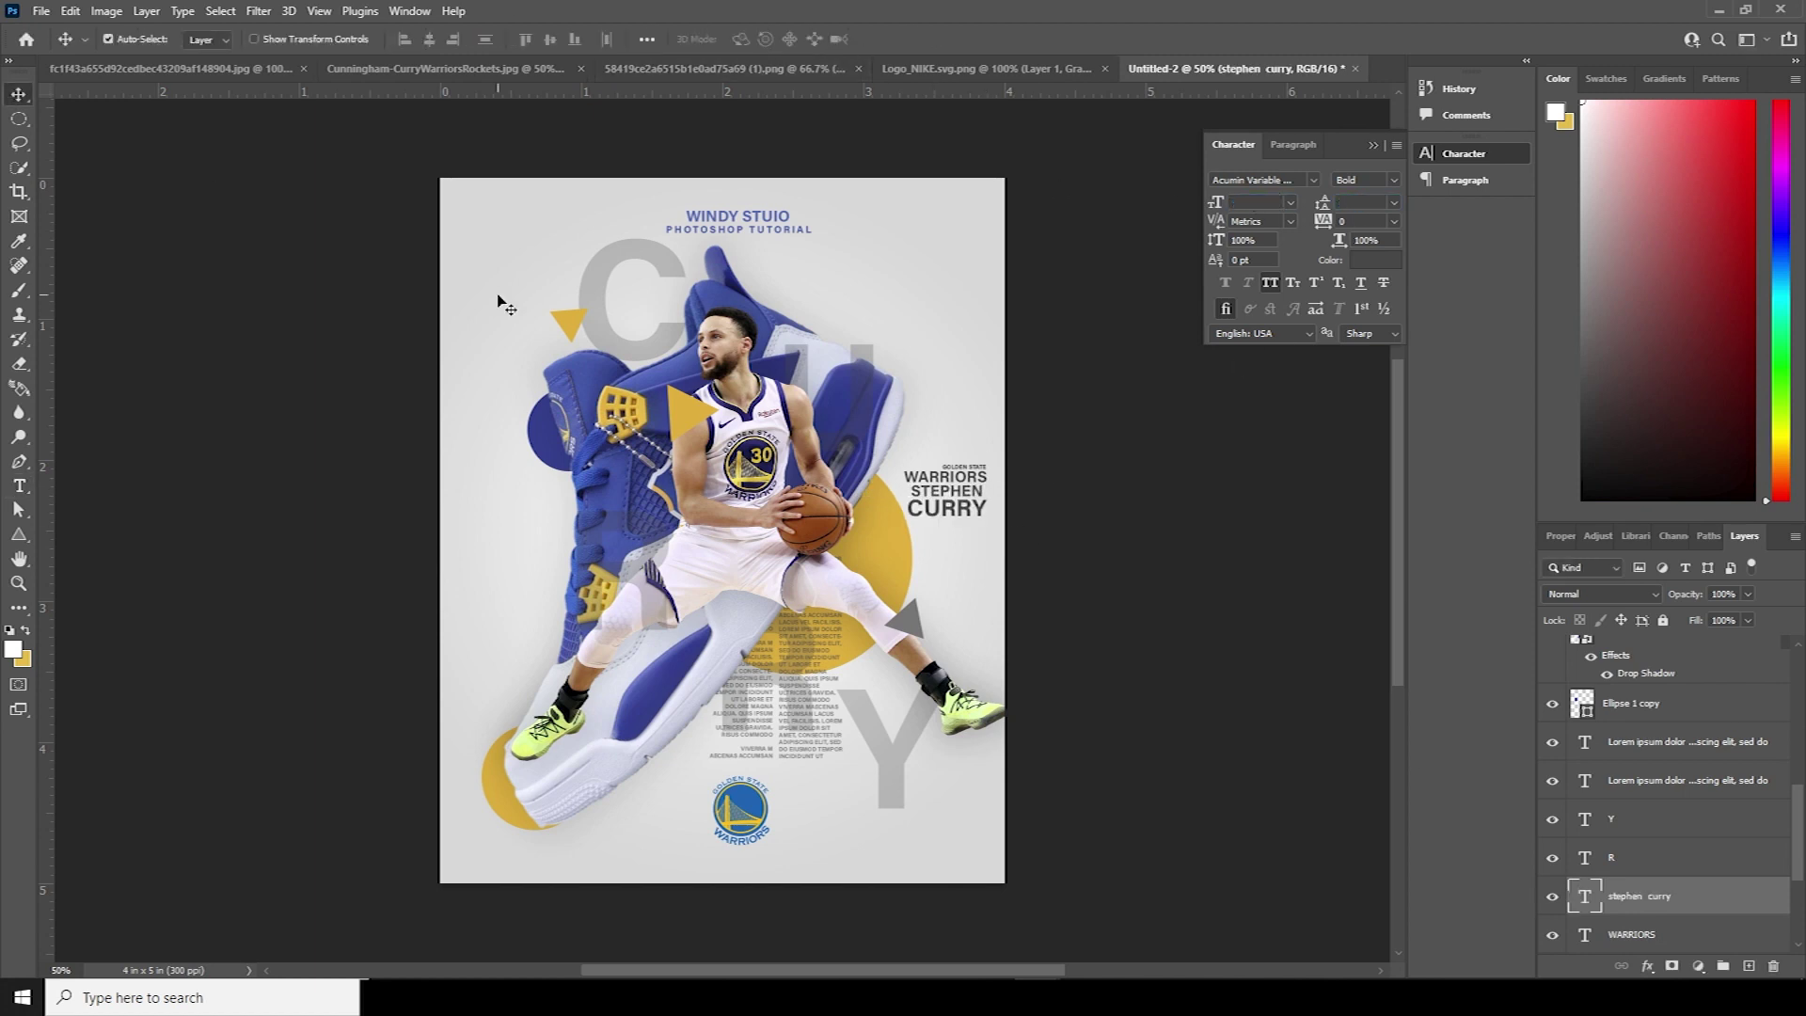
{"action": "key", "text": "ctrl+Return"}
{"action": "key", "text": "v"}
{"action": "left_click", "coordinate": [1012, 559]}
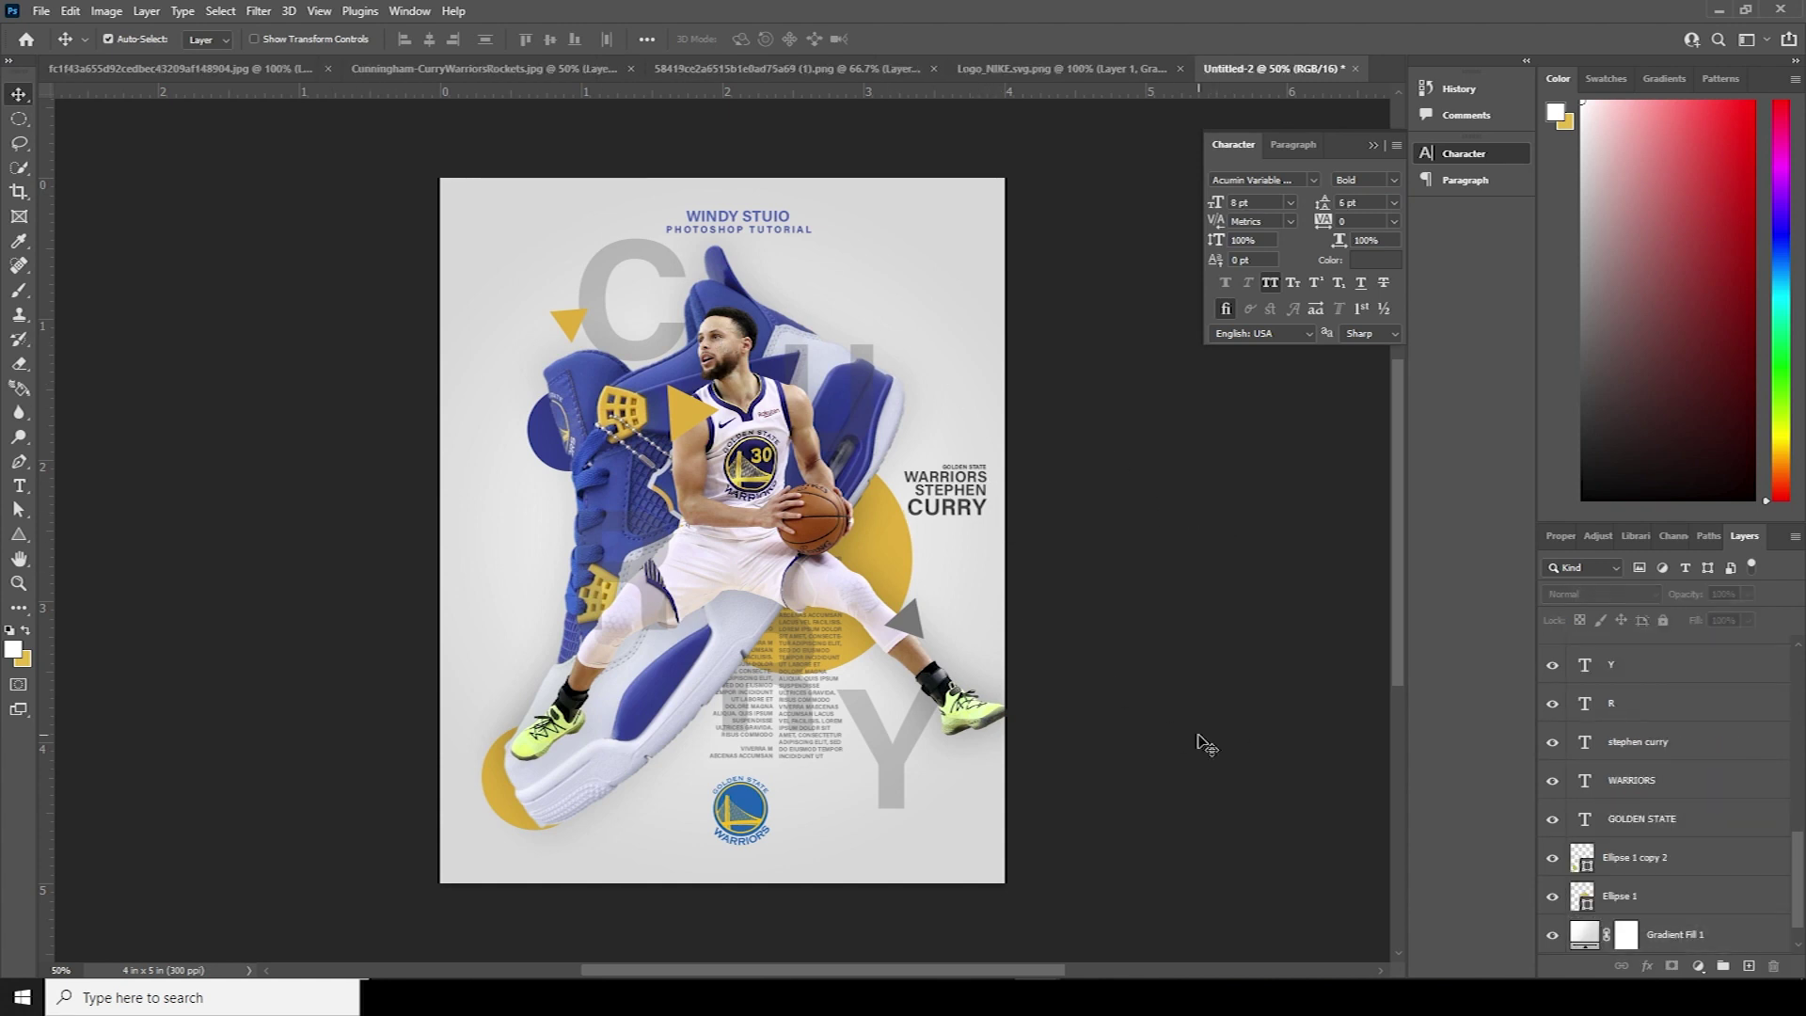
Step: Apply the Camera Raw filter to the player with highlights -65, shadows +59, clarity +81 and texture +35
{"action": "left_click", "coordinate": [721, 345]}
{"action": "left_click", "coordinate": [258, 11]}
{"action": "left_click", "coordinate": [367, 153]}
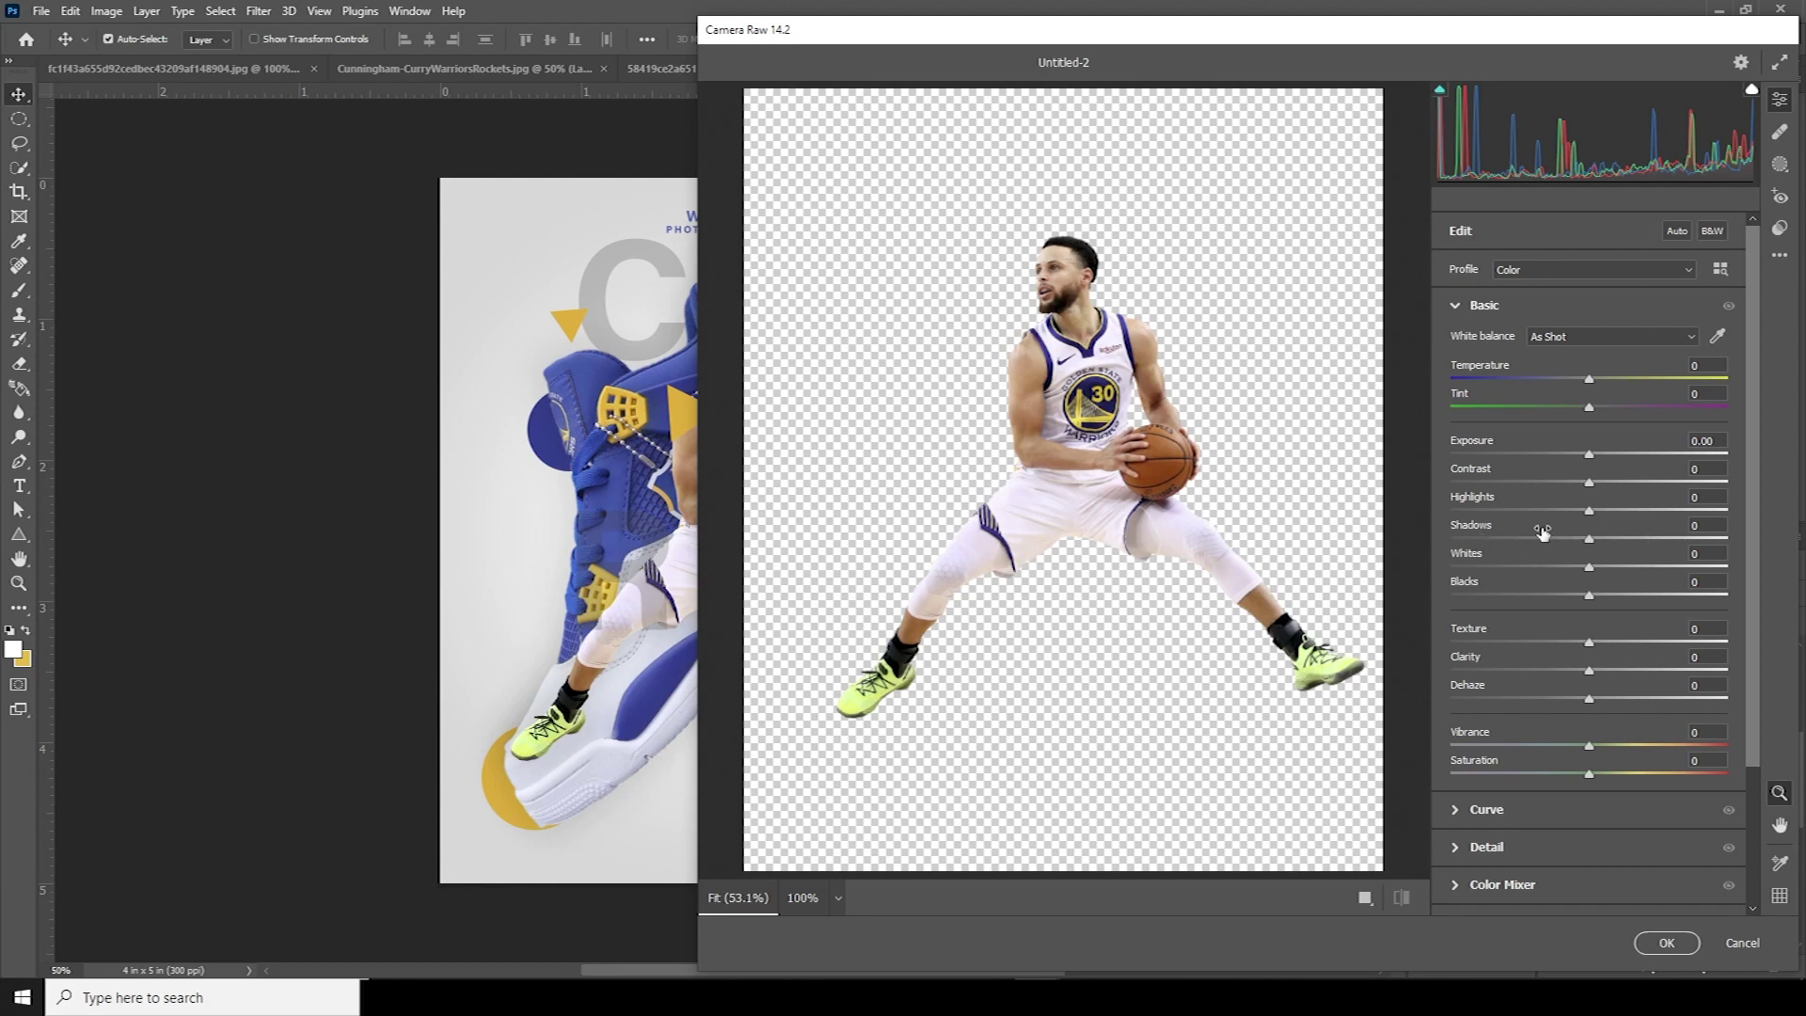
{"action": "left_click", "coordinate": [1499, 510]}
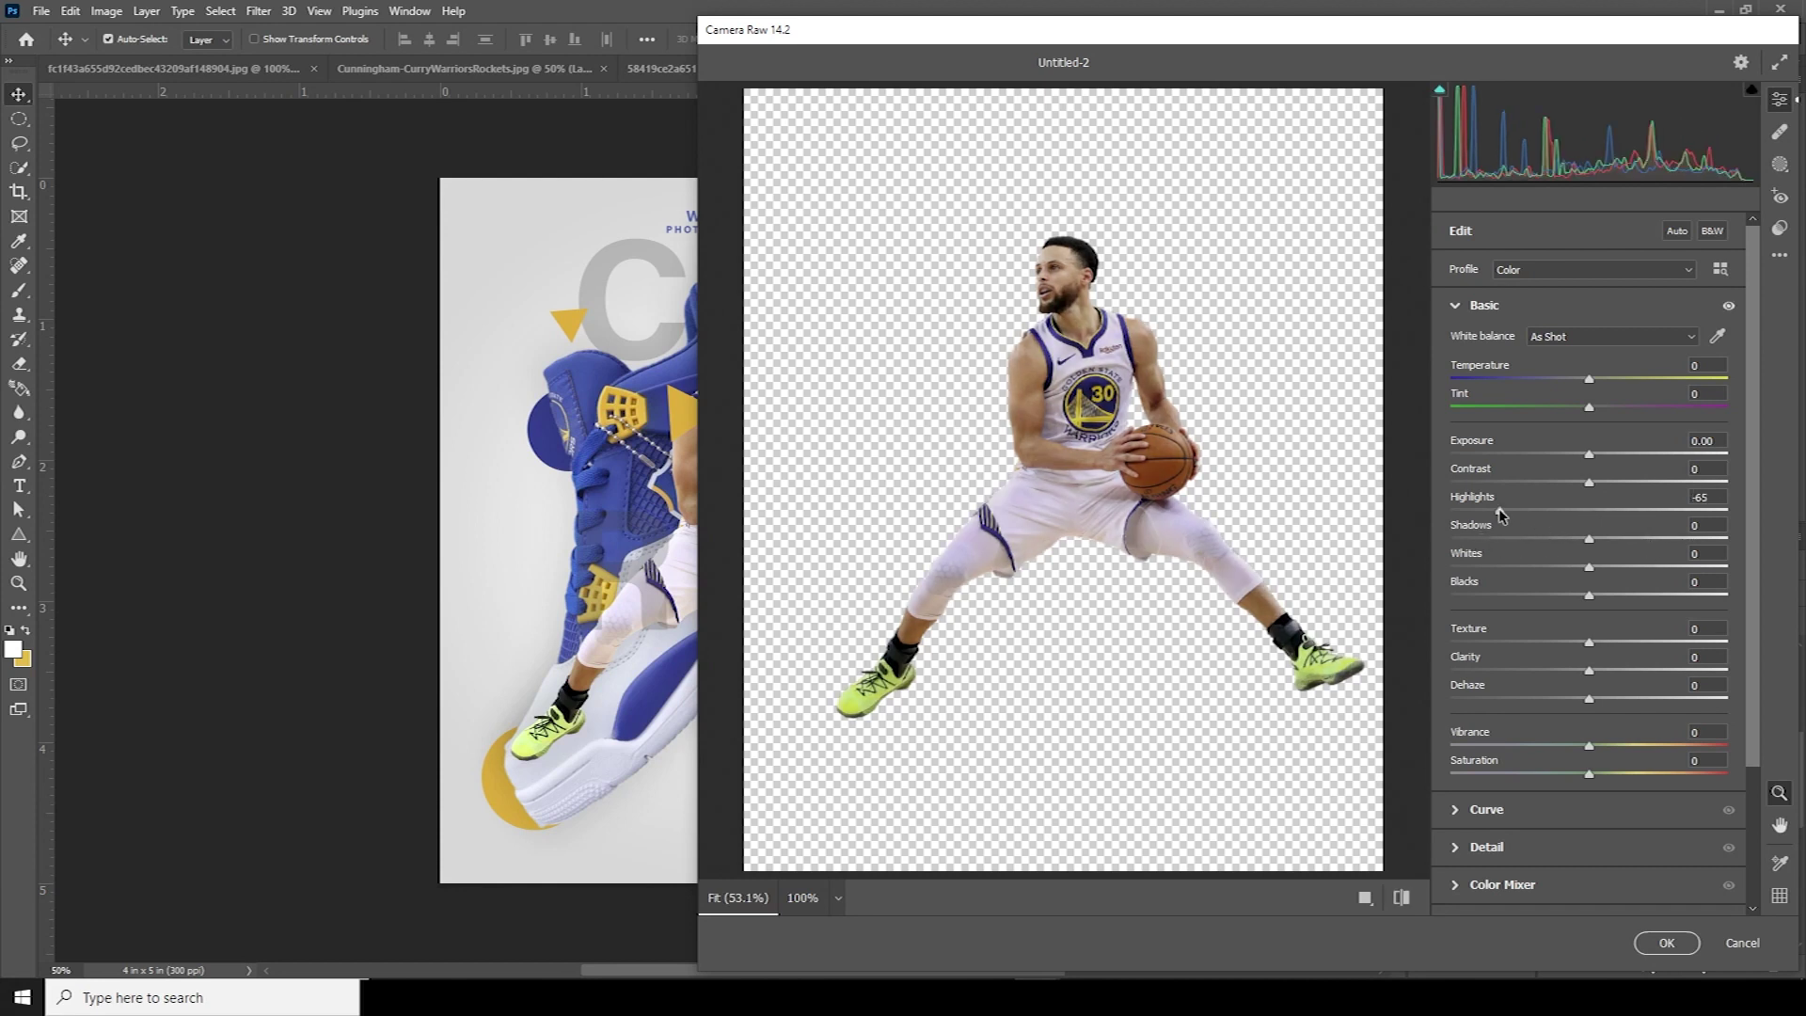
{"action": "left_click", "coordinate": [1673, 540]}
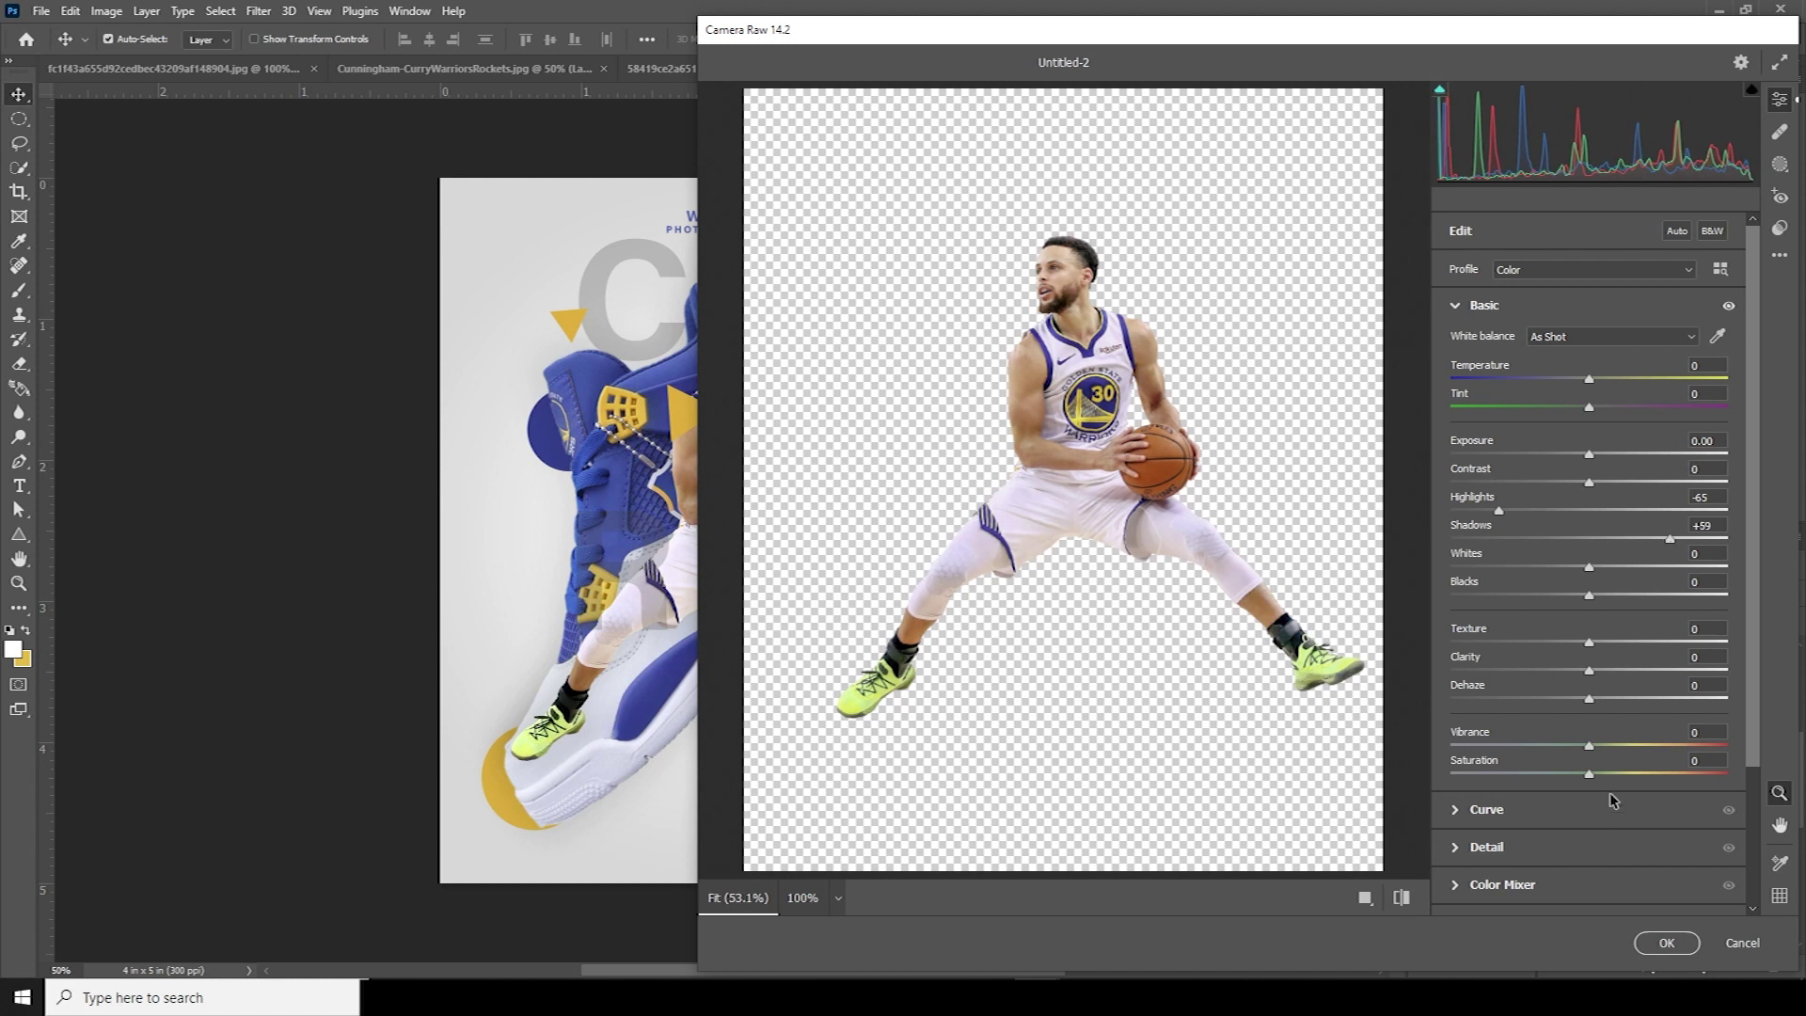
{"action": "left_click", "coordinate": [1702, 670]}
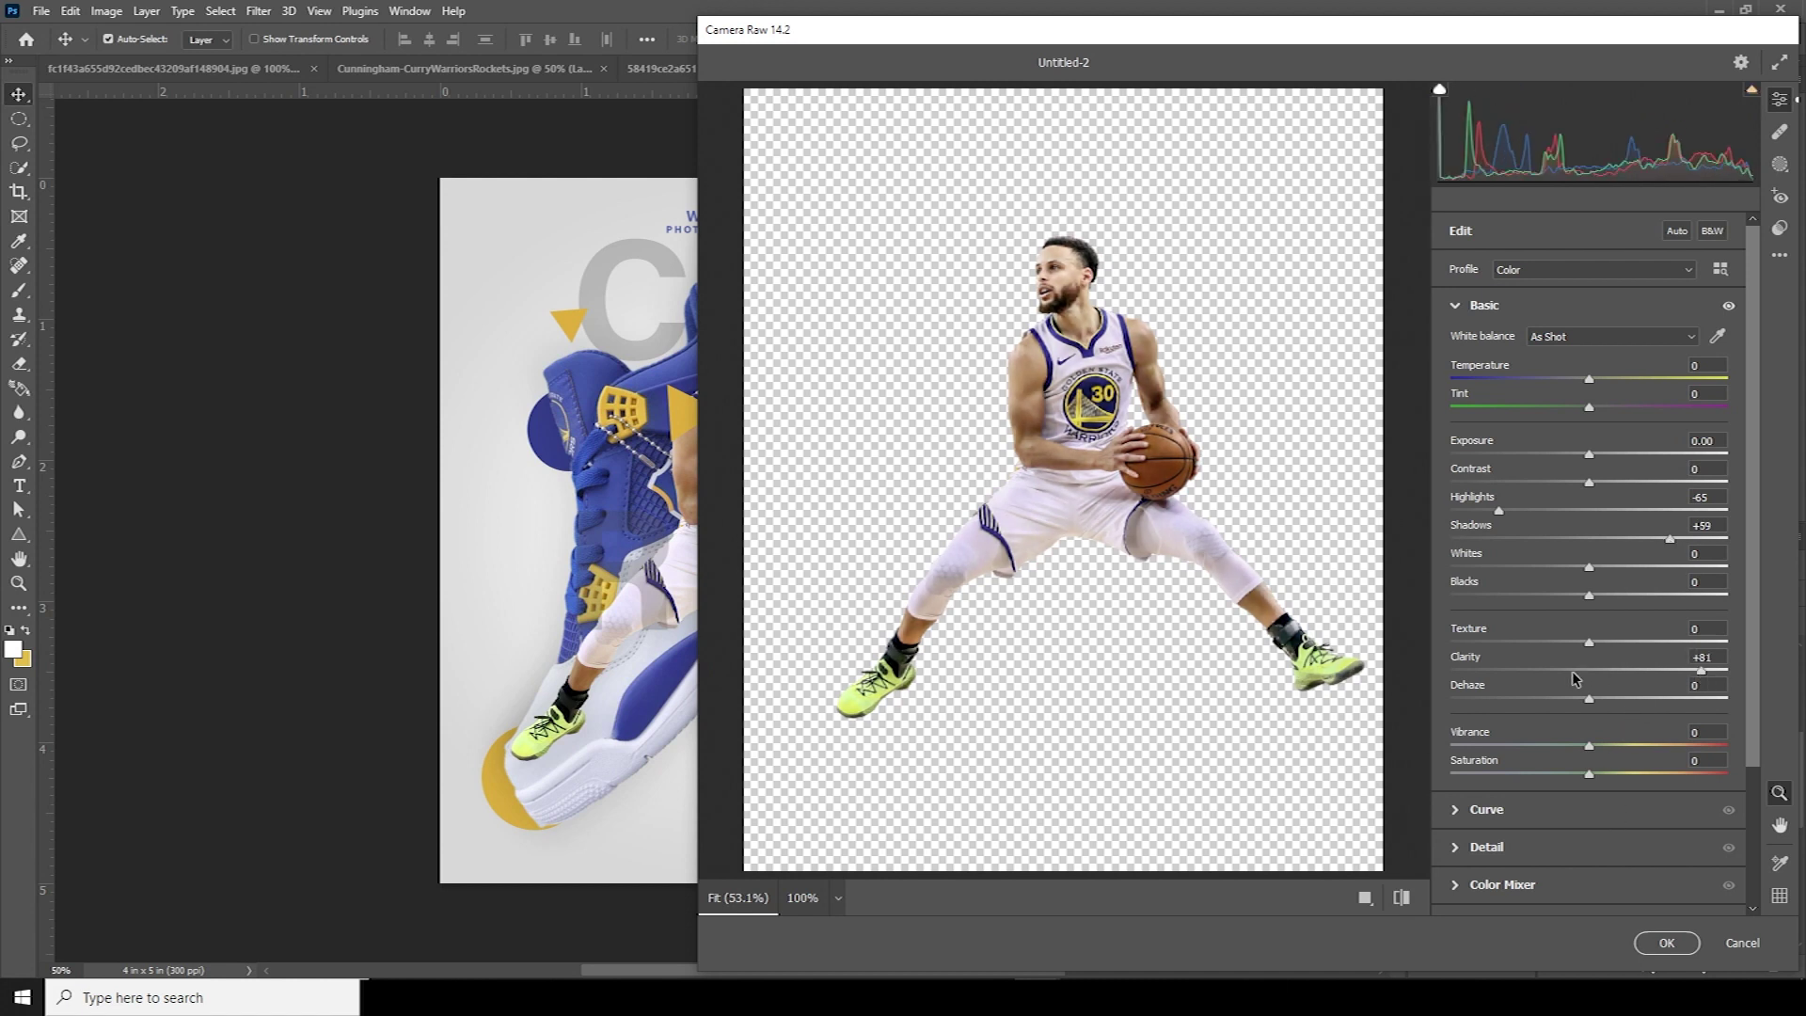
{"action": "left_click", "coordinate": [1622, 642]}
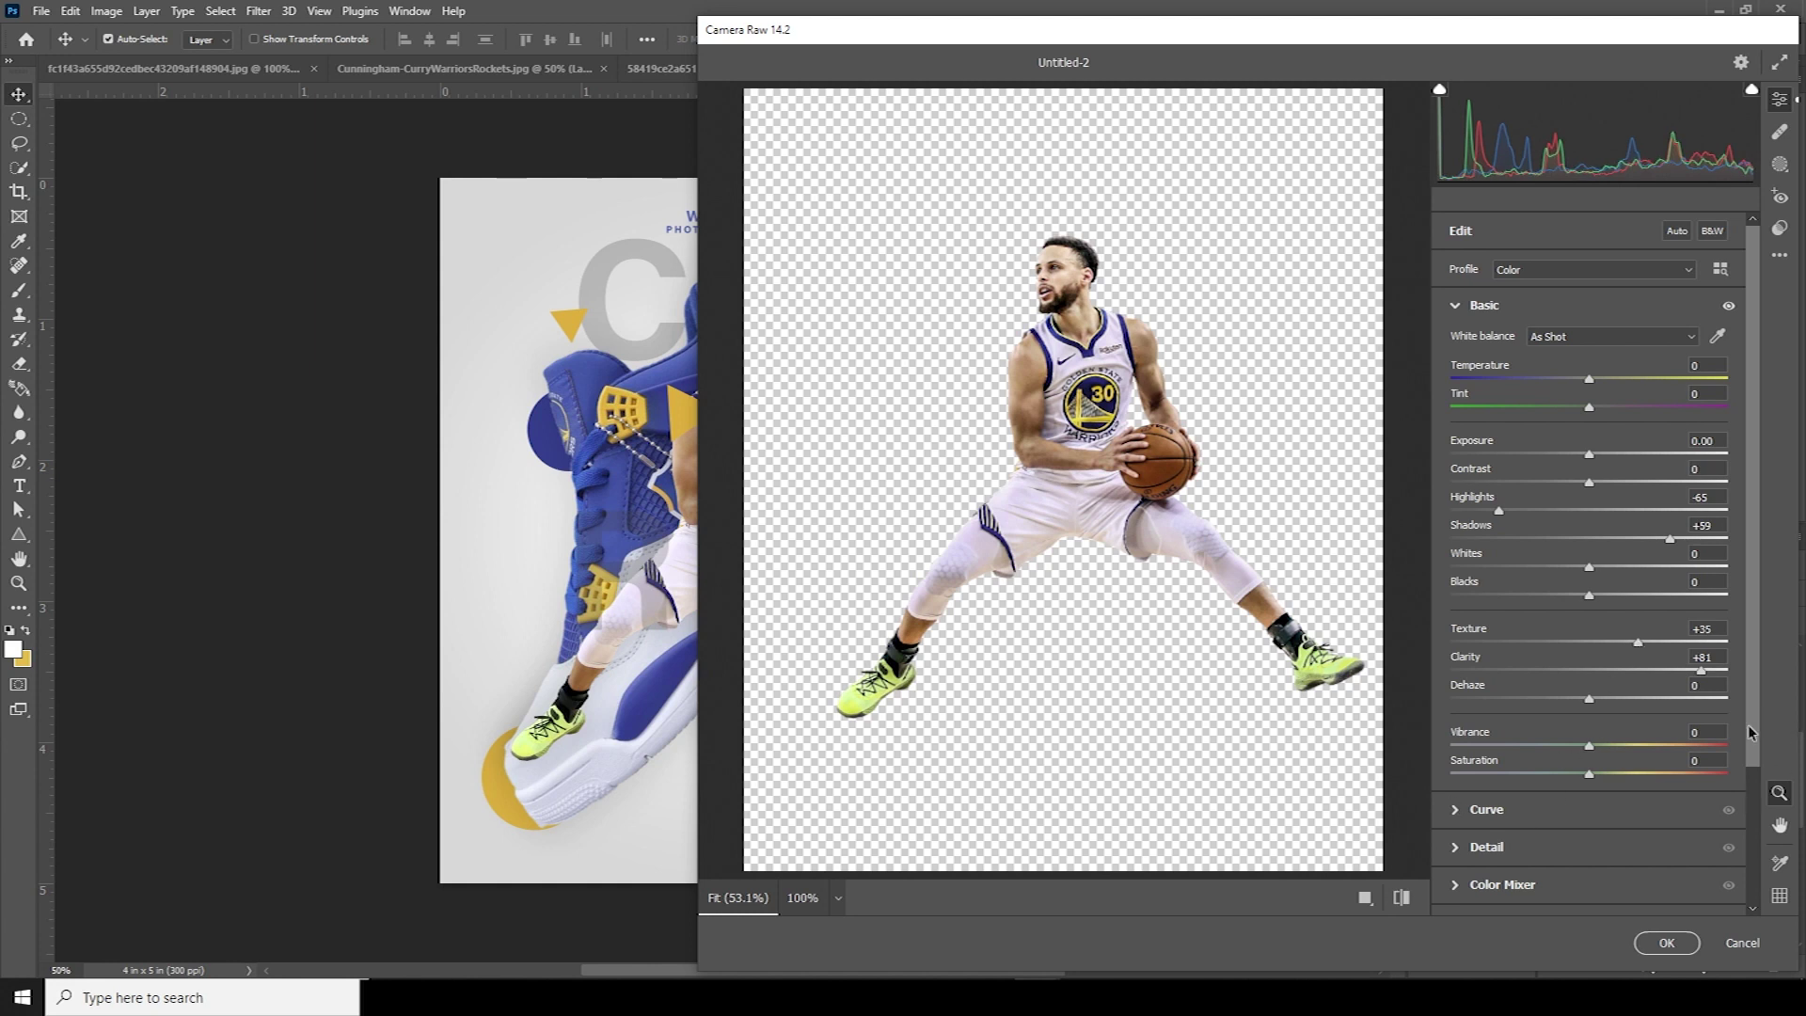
Step: Add a moderate amount of noise reduction to the player in the Camera Raw detail settings
{"action": "scroll", "coordinate": [1750, 732], "scroll_direction": "down", "scroll_amount": 3}
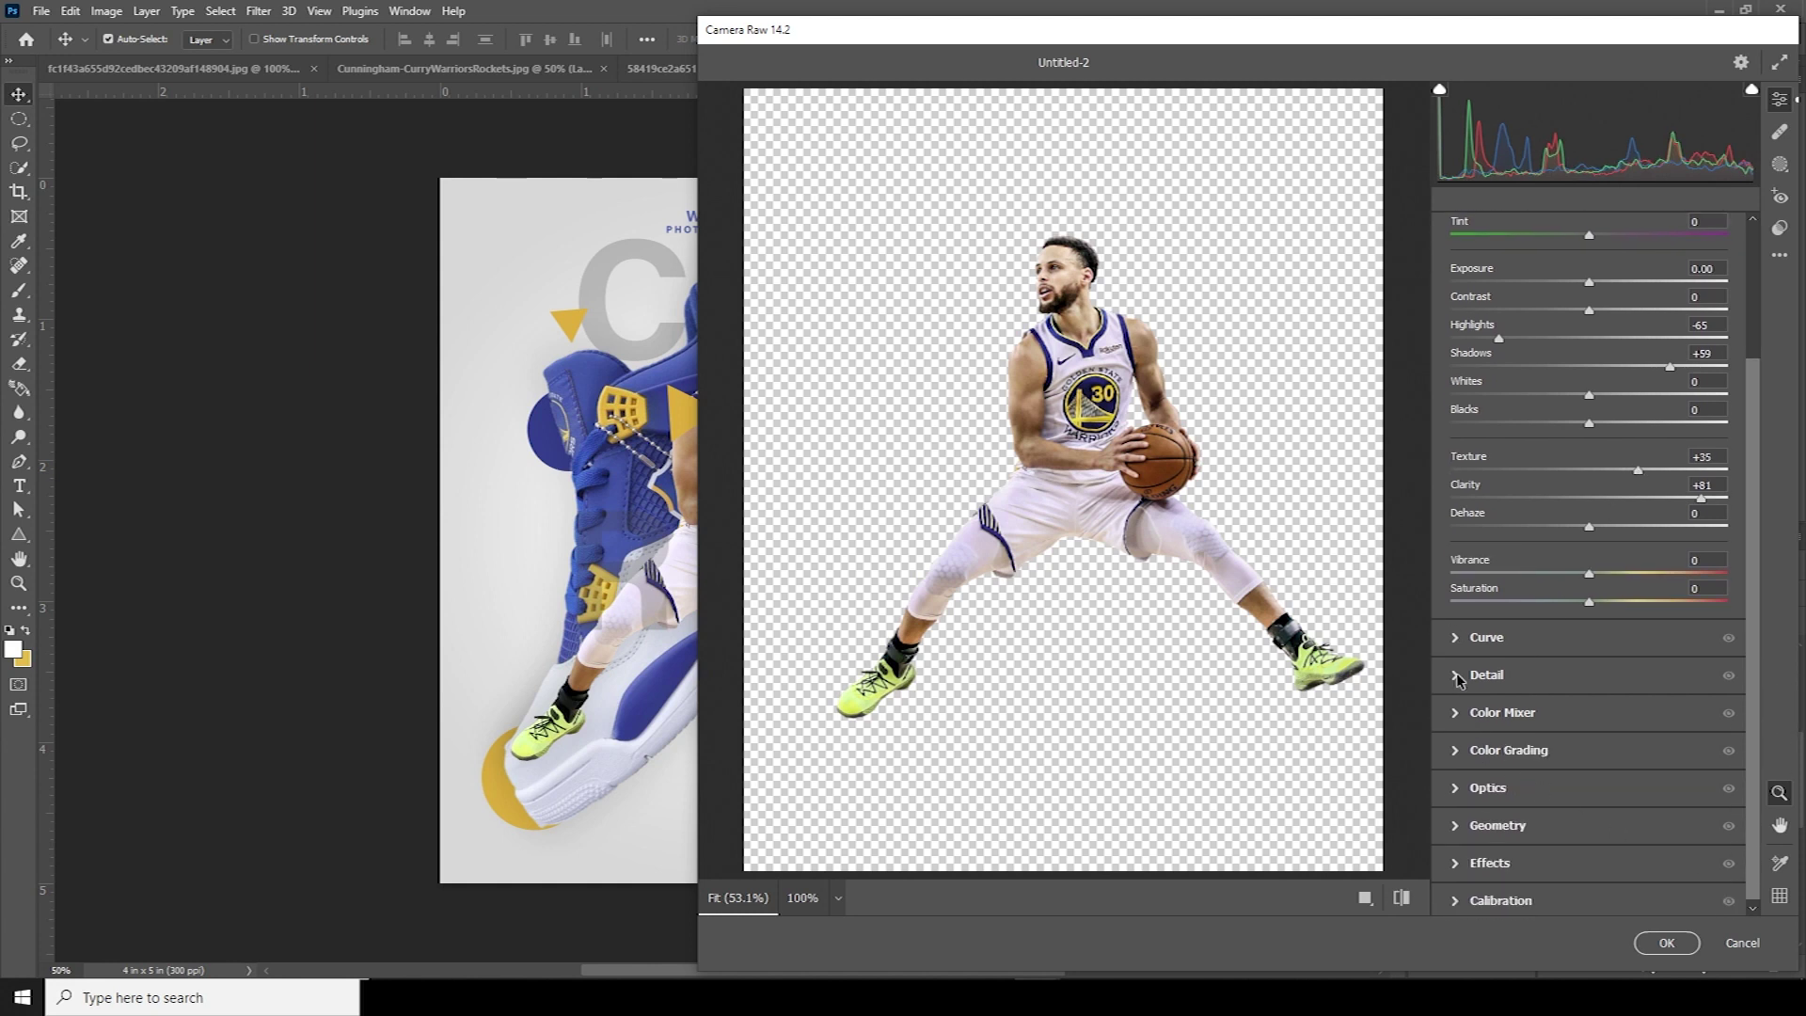
{"action": "left_click", "coordinate": [1458, 677]}
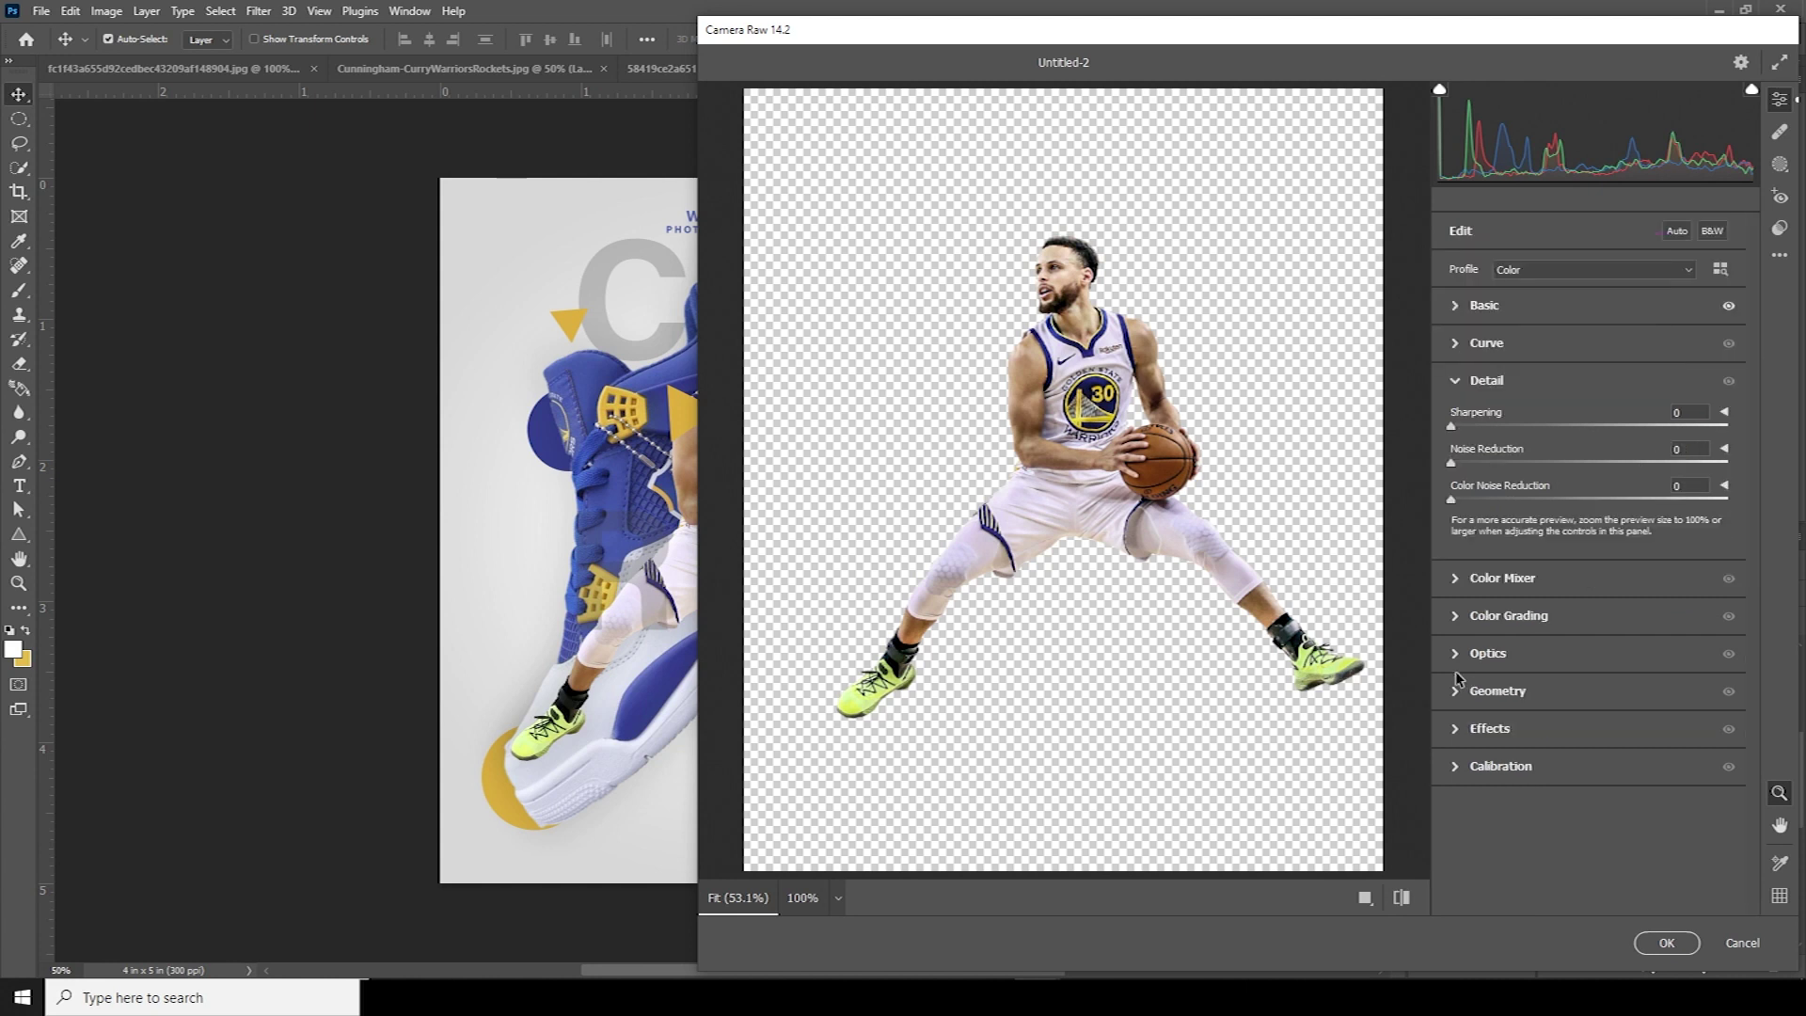
{"action": "left_click", "coordinate": [1513, 462]}
Step: Set the player's colour saturation to reds -44, oranges -29 and yellows +47, and apply the Camera Raw filter
{"action": "left_click", "coordinate": [1459, 617]}
{"action": "left_click", "coordinate": [1486, 418]}
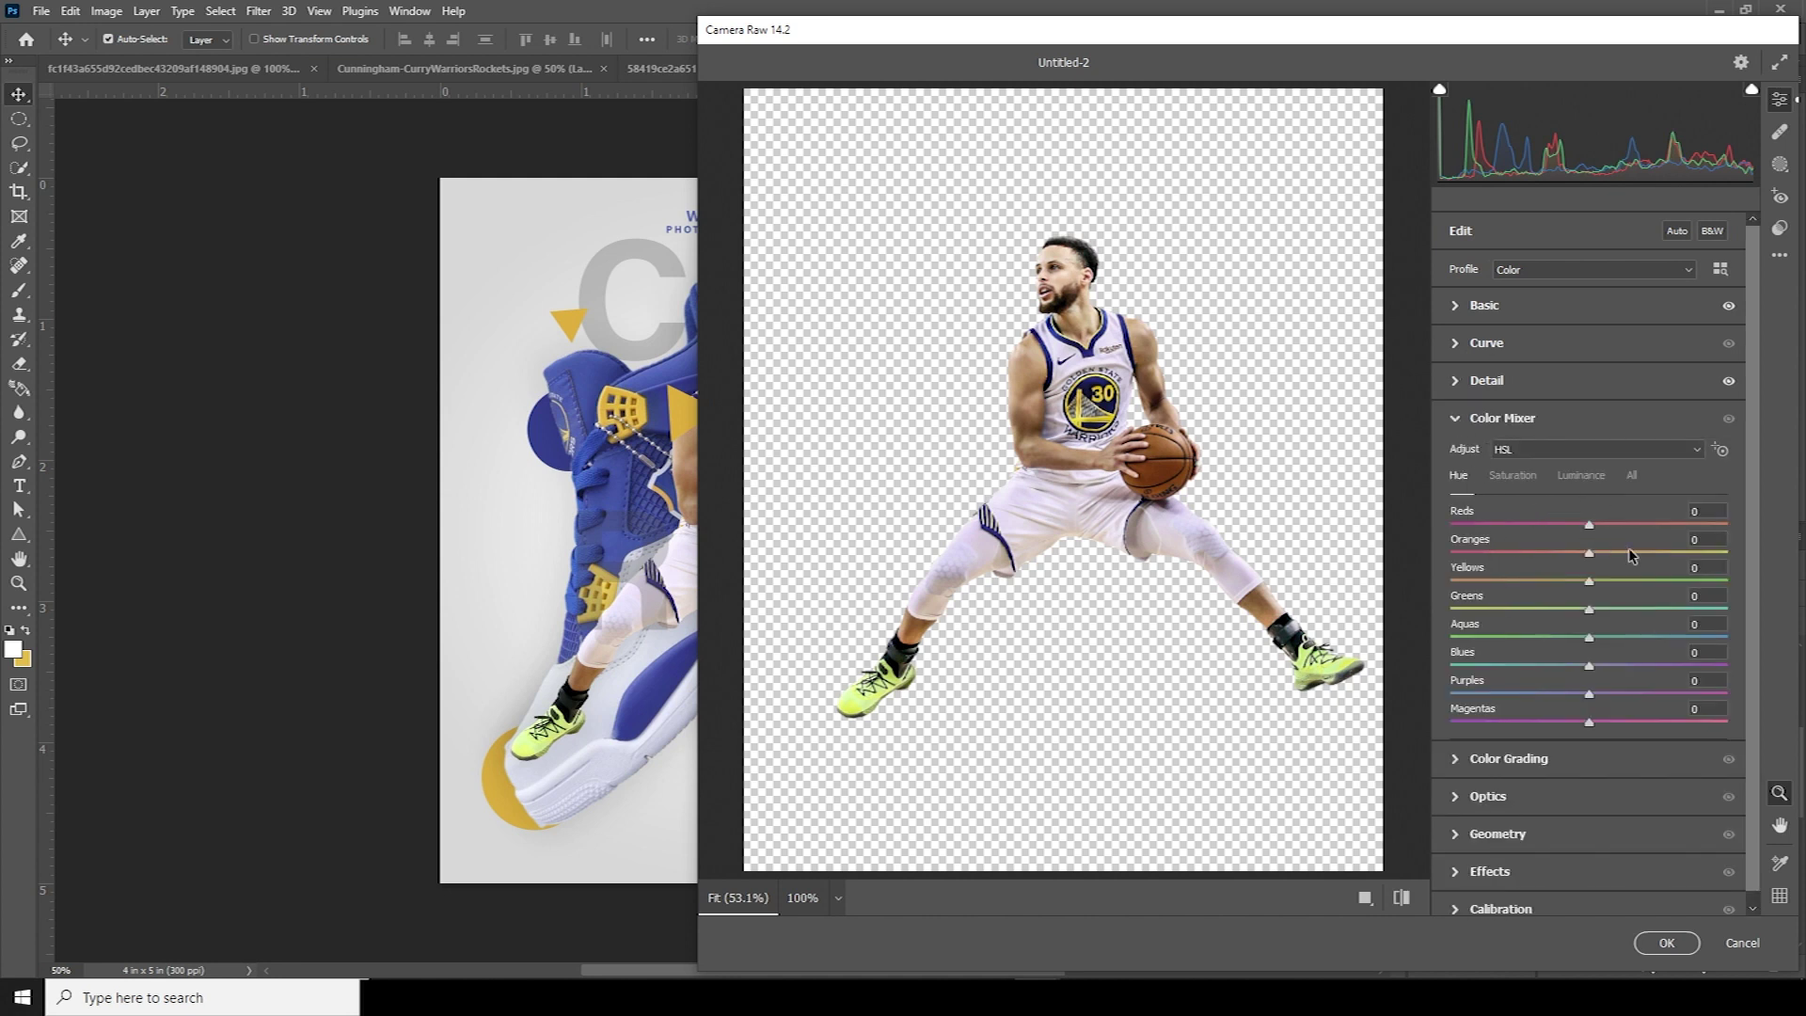
{"action": "left_click", "coordinate": [1511, 478]}
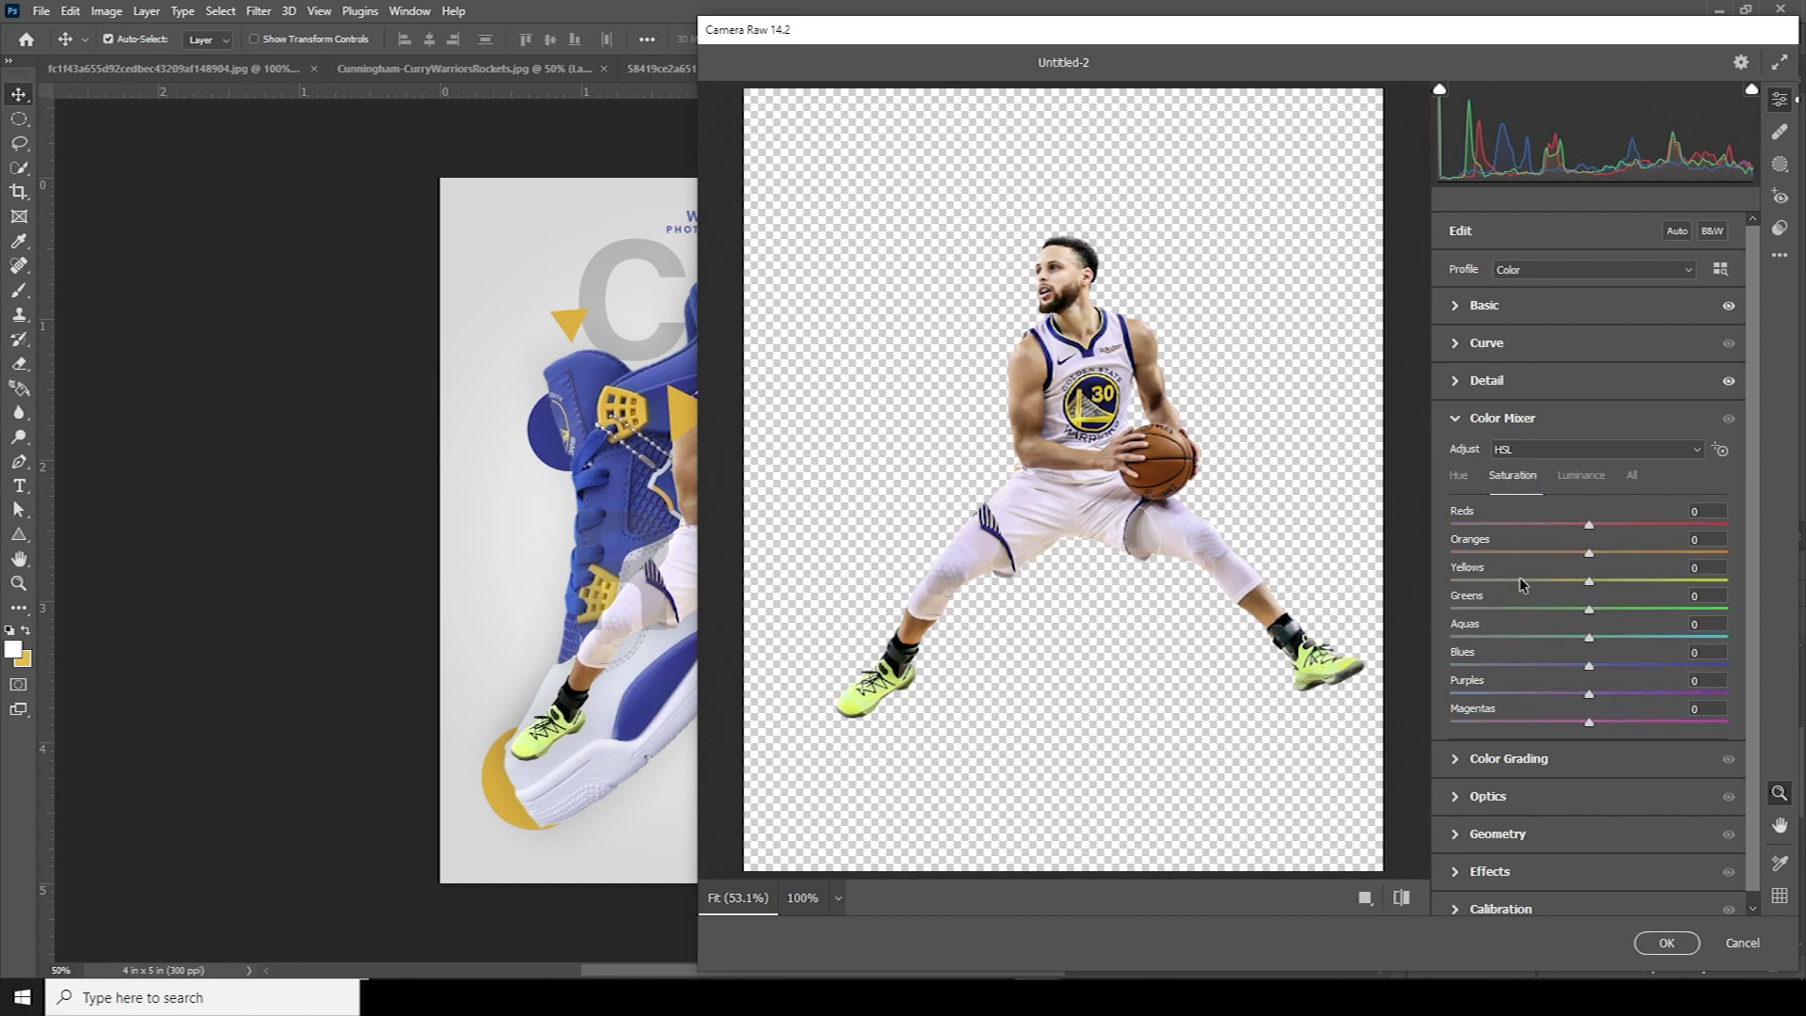
{"action": "left_click", "coordinate": [1529, 524]}
{"action": "left_click_drag", "start_coordinate": [1599, 569], "coordinate": [1655, 587]}
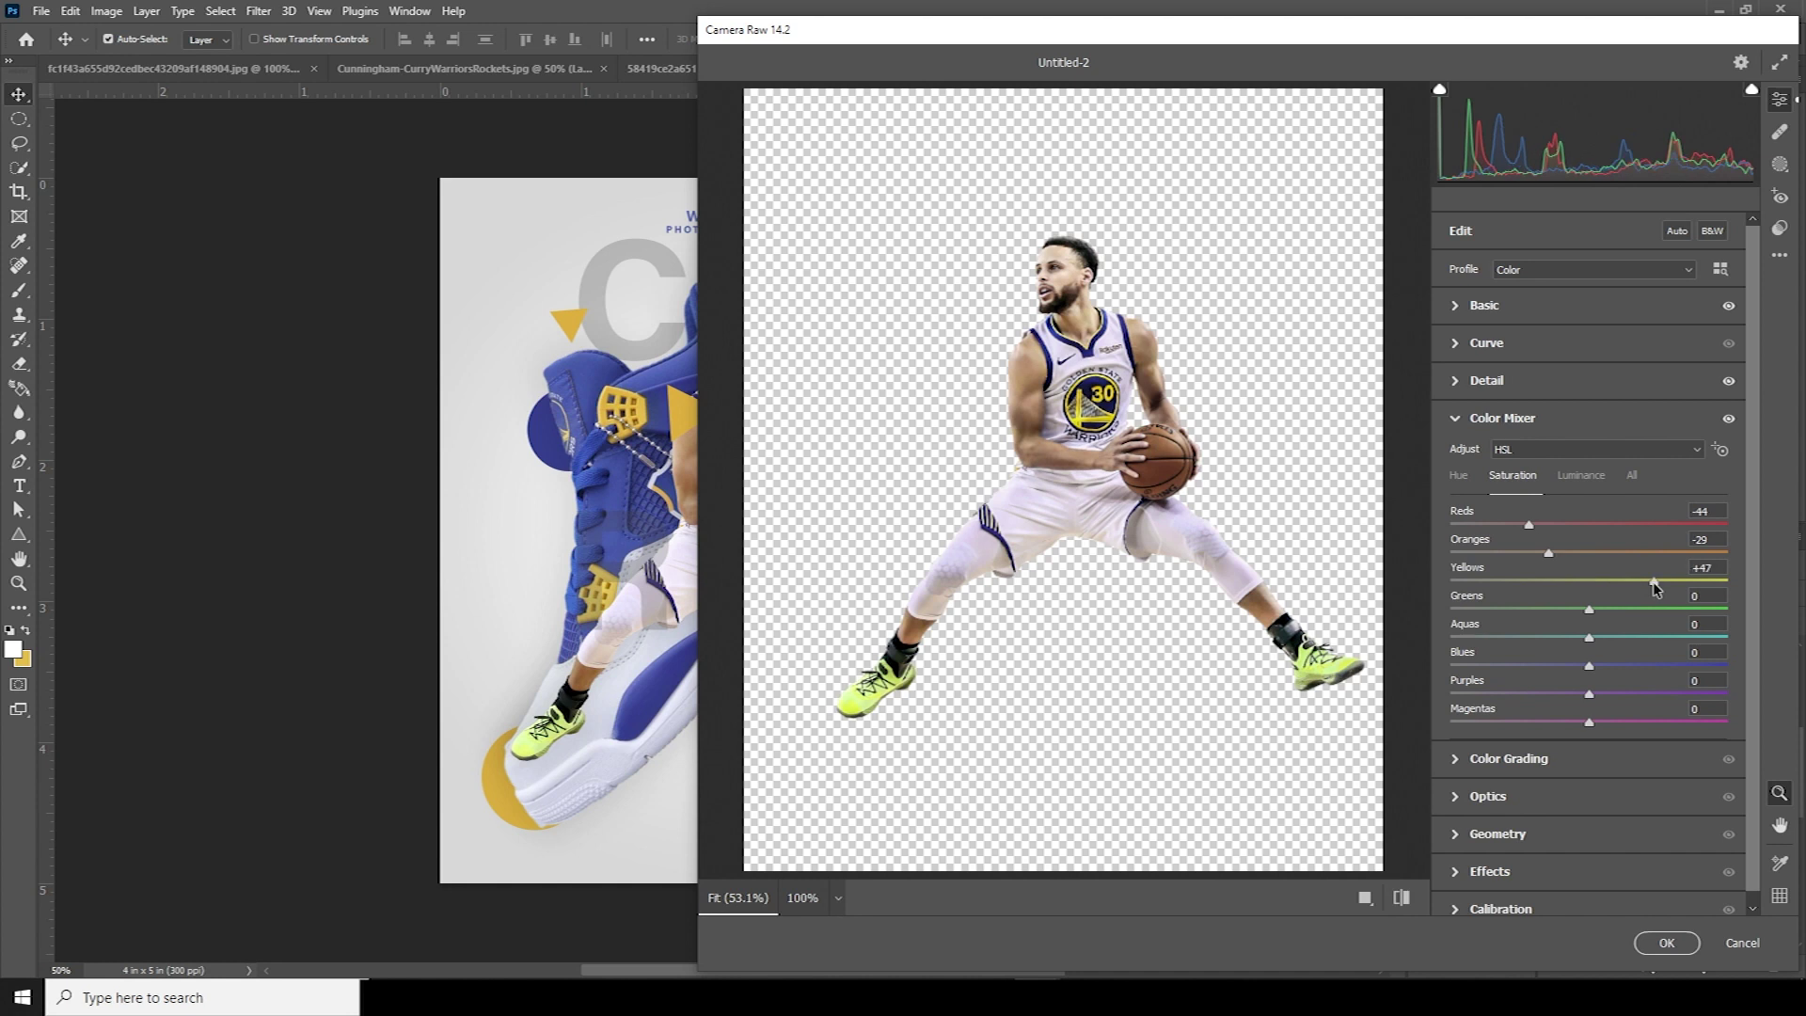
{"action": "left_click", "coordinate": [1667, 943]}
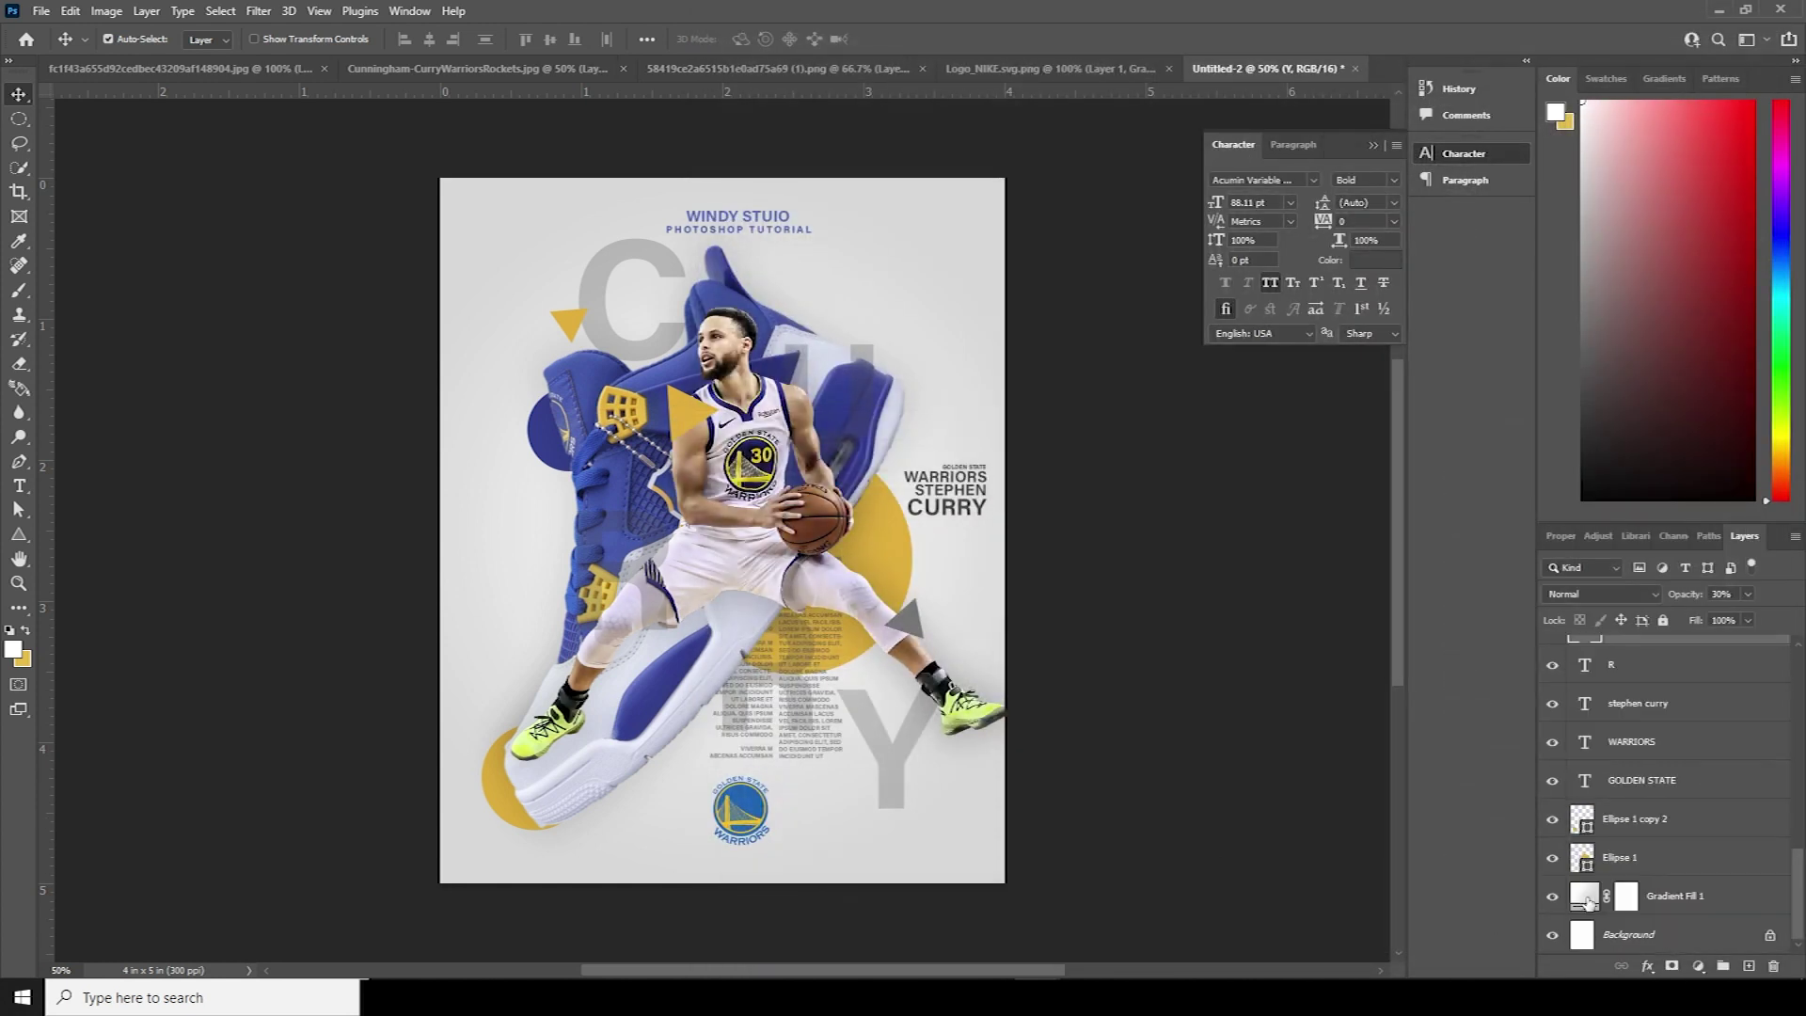
Step: Change the background gradient's grey end stop to a golden yellow, fdcc51, based on the colour of the large circle
{"action": "double_click", "coordinate": [1586, 898]}
{"action": "left_click", "coordinate": [1225, 360]}
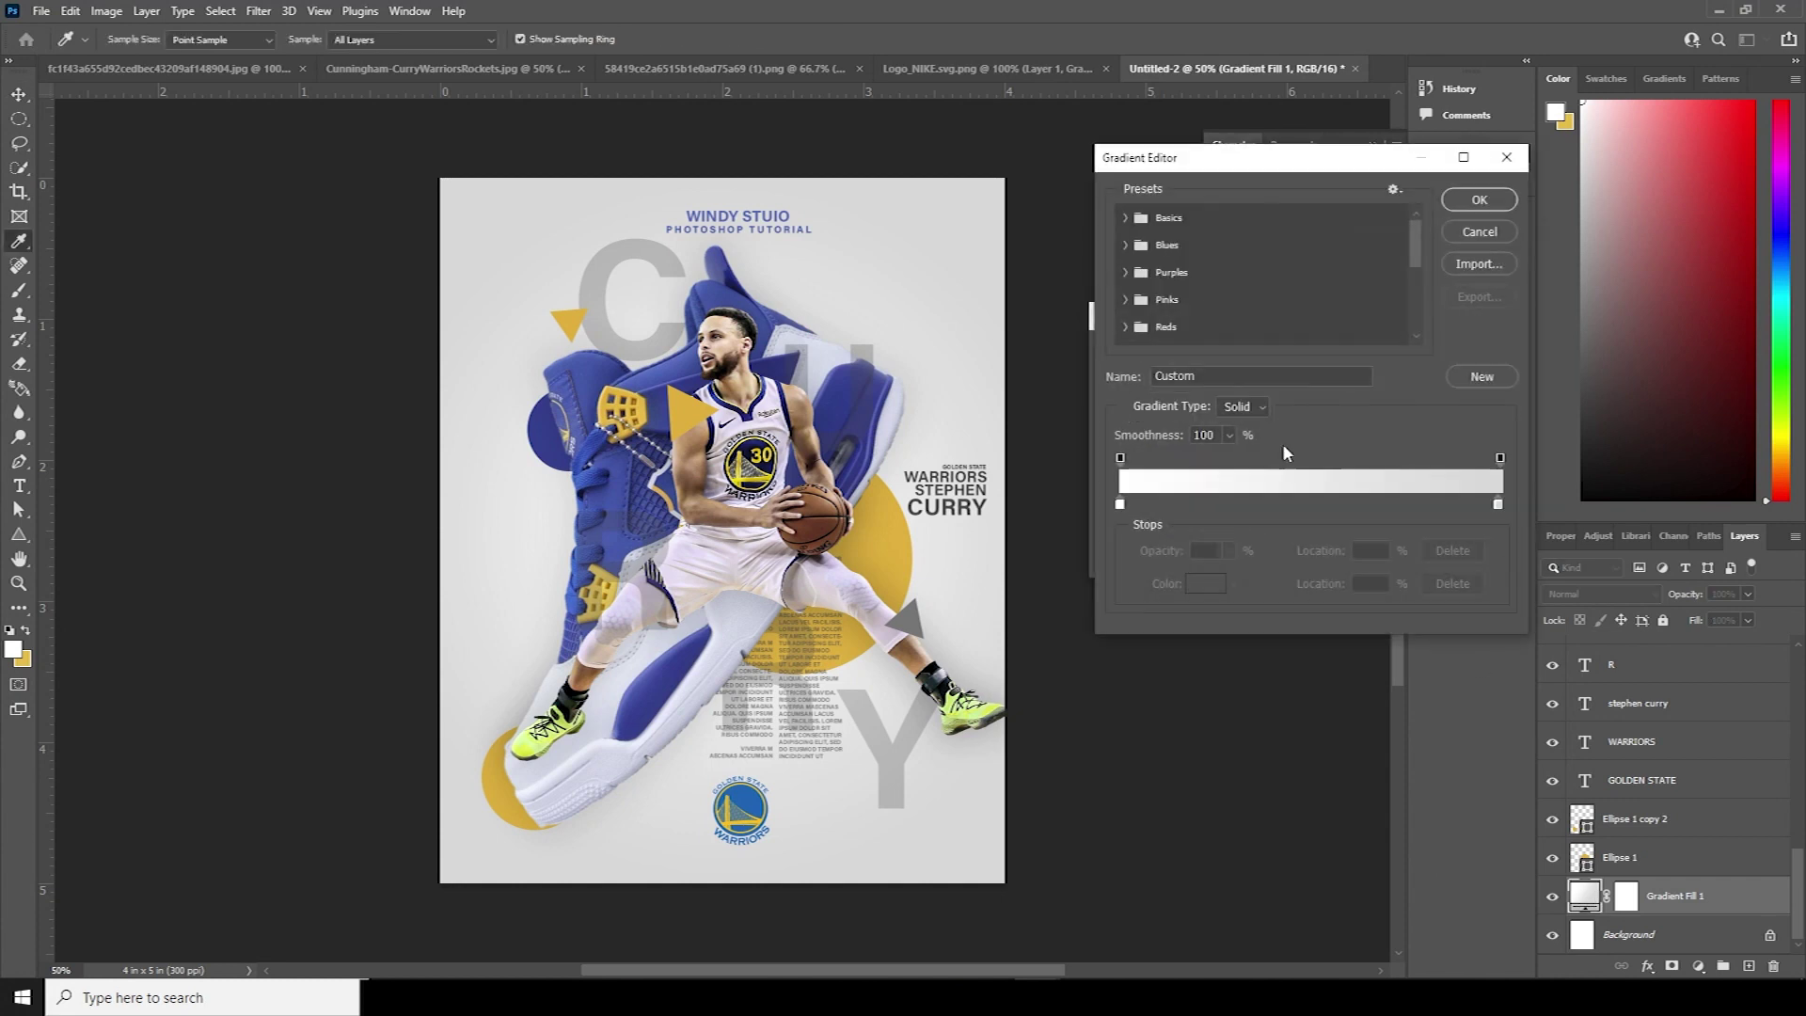
{"action": "left_click", "coordinate": [1499, 505]}
{"action": "left_click", "coordinate": [1207, 583]}
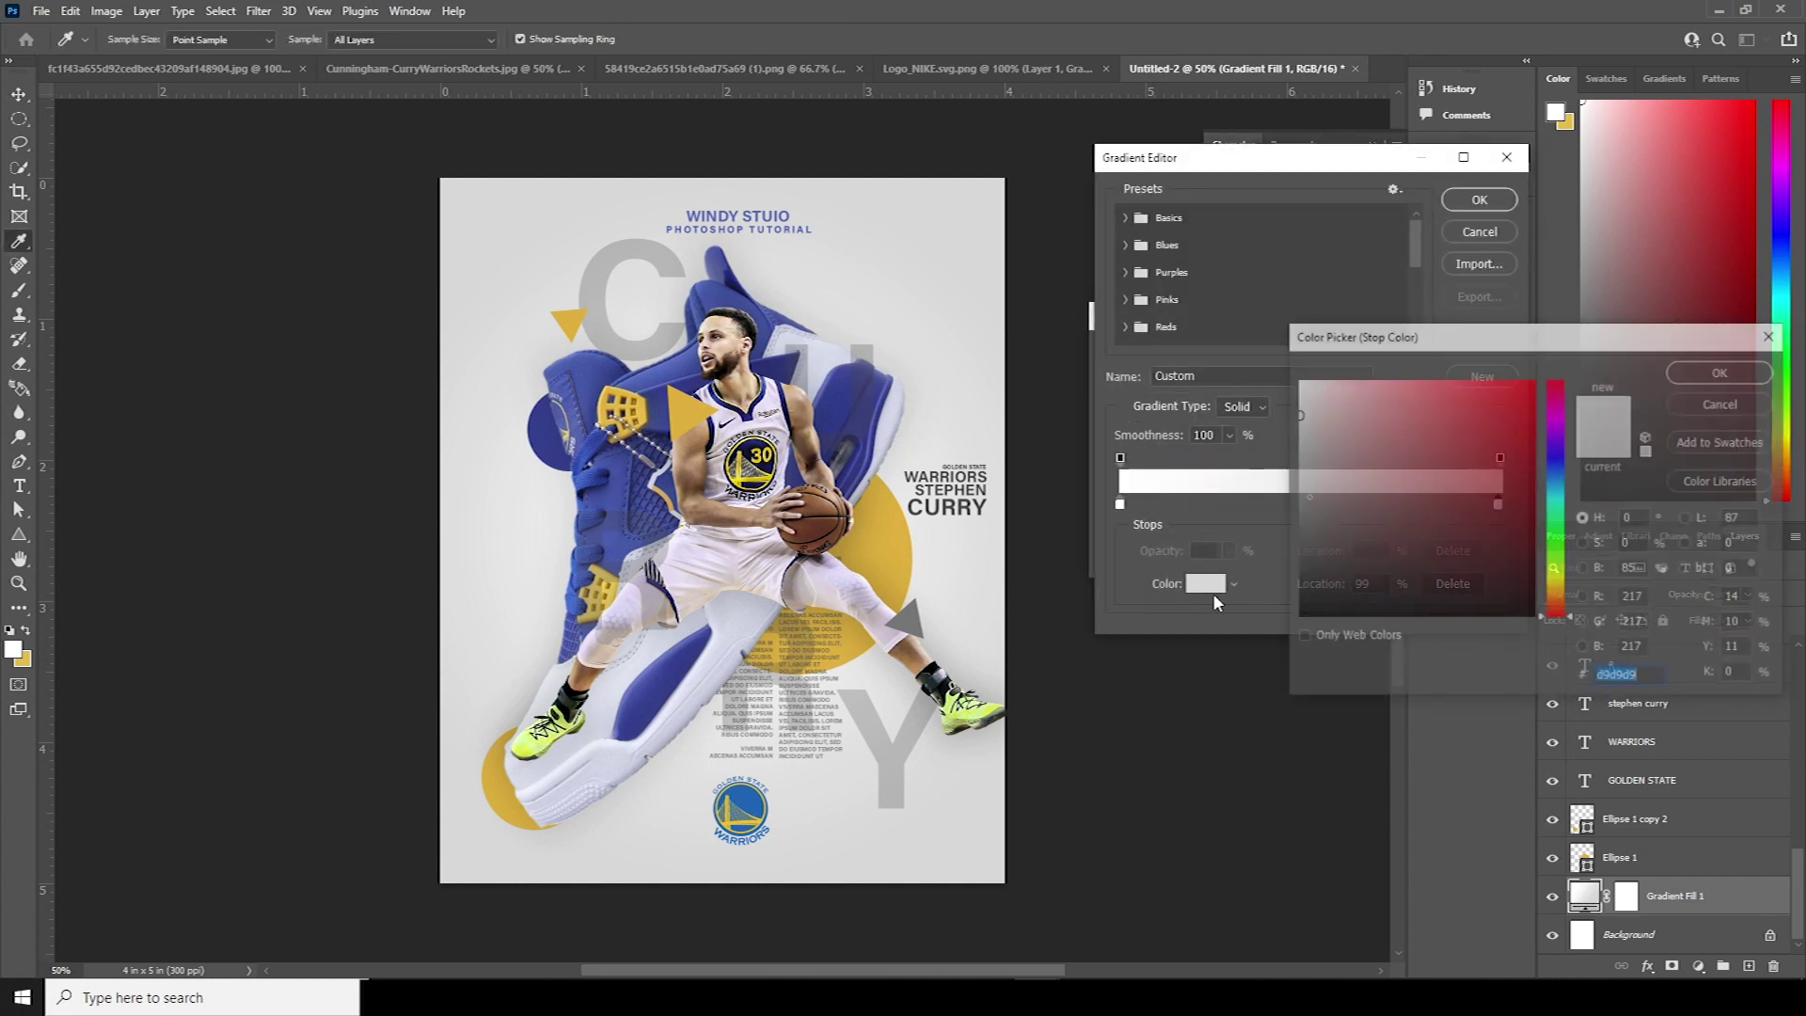
{"action": "left_click", "coordinate": [1558, 597]}
{"action": "type", "text": "ff8a00"}
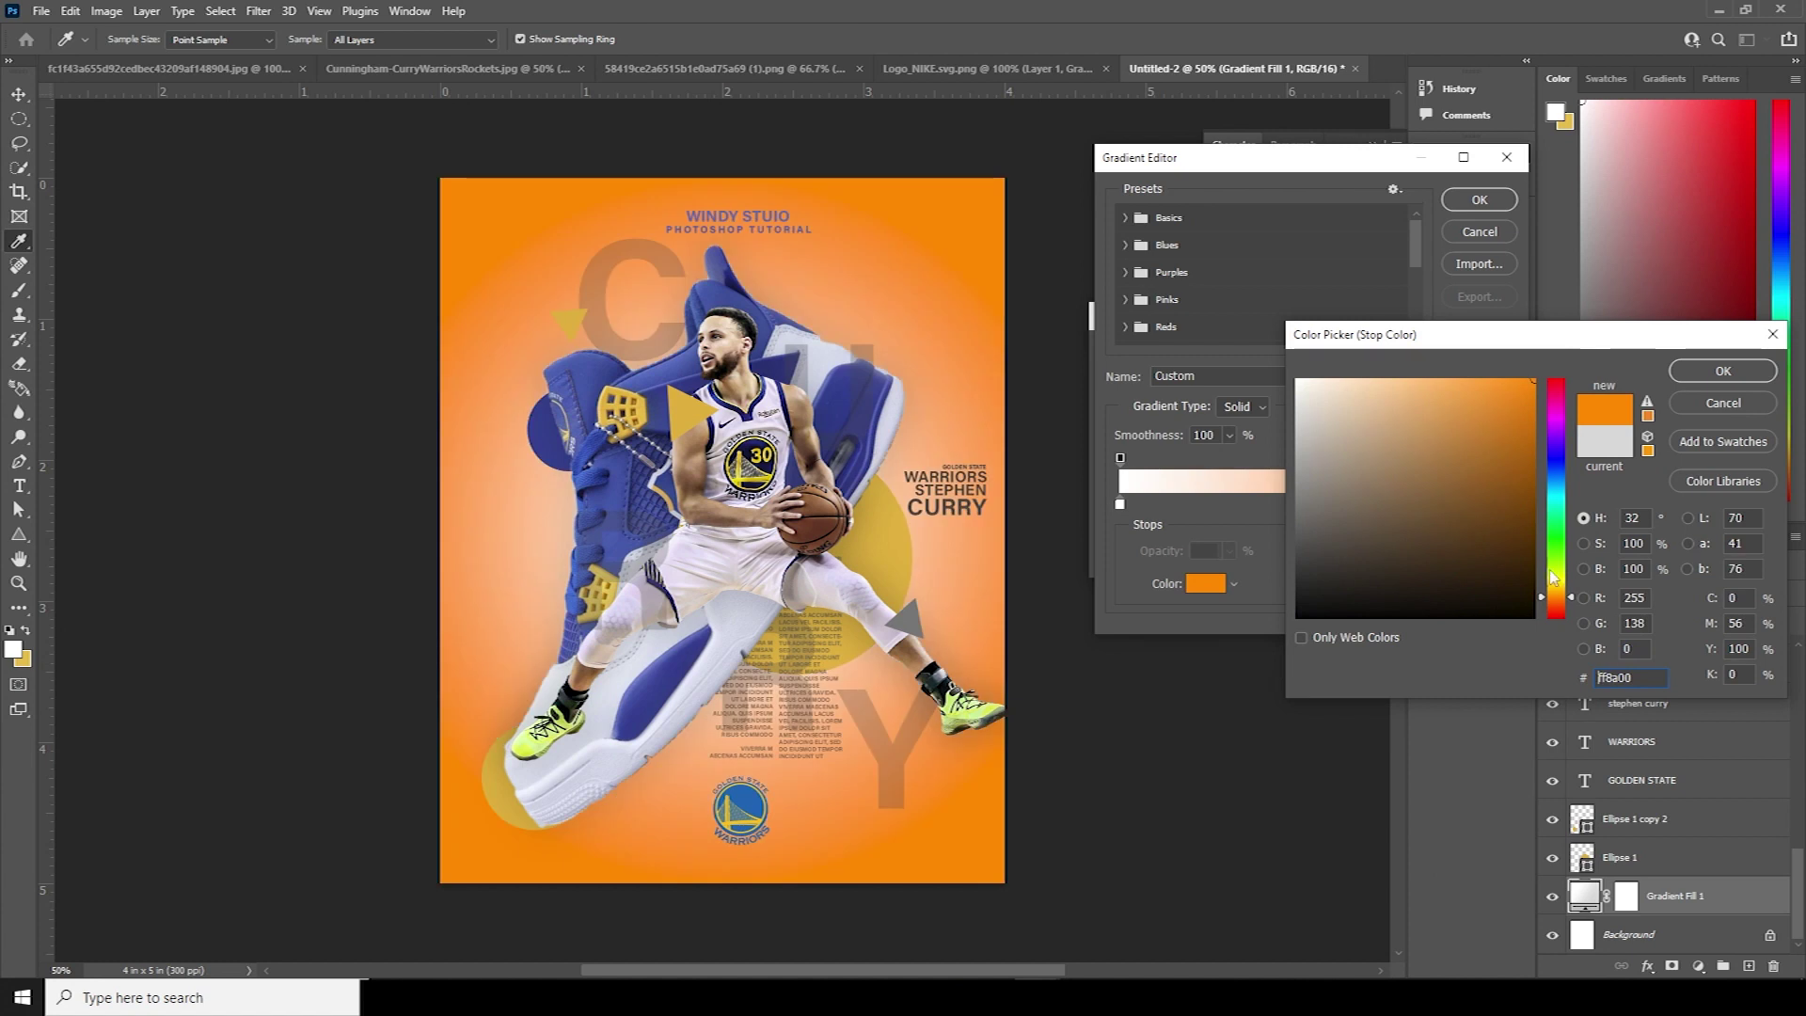
{"action": "left_click_drag", "start_coordinate": [1567, 598], "coordinate": [1570, 591]}
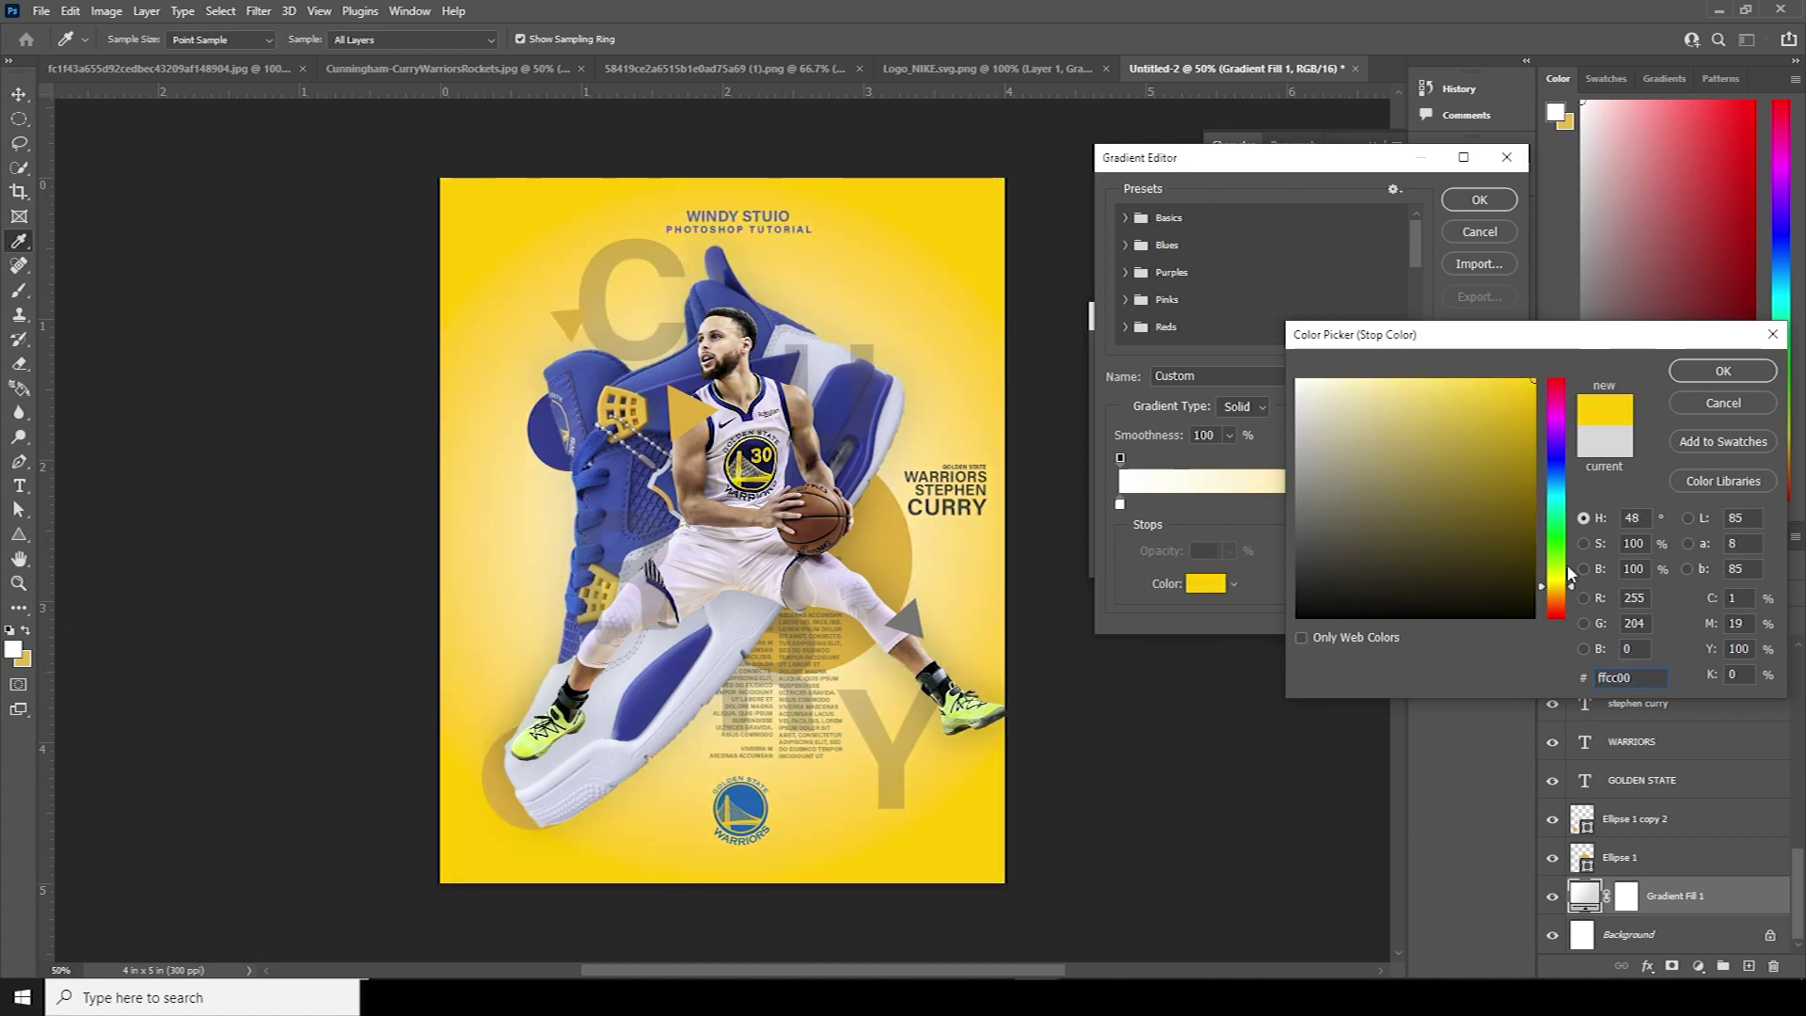
{"action": "left_click", "coordinate": [884, 544]}
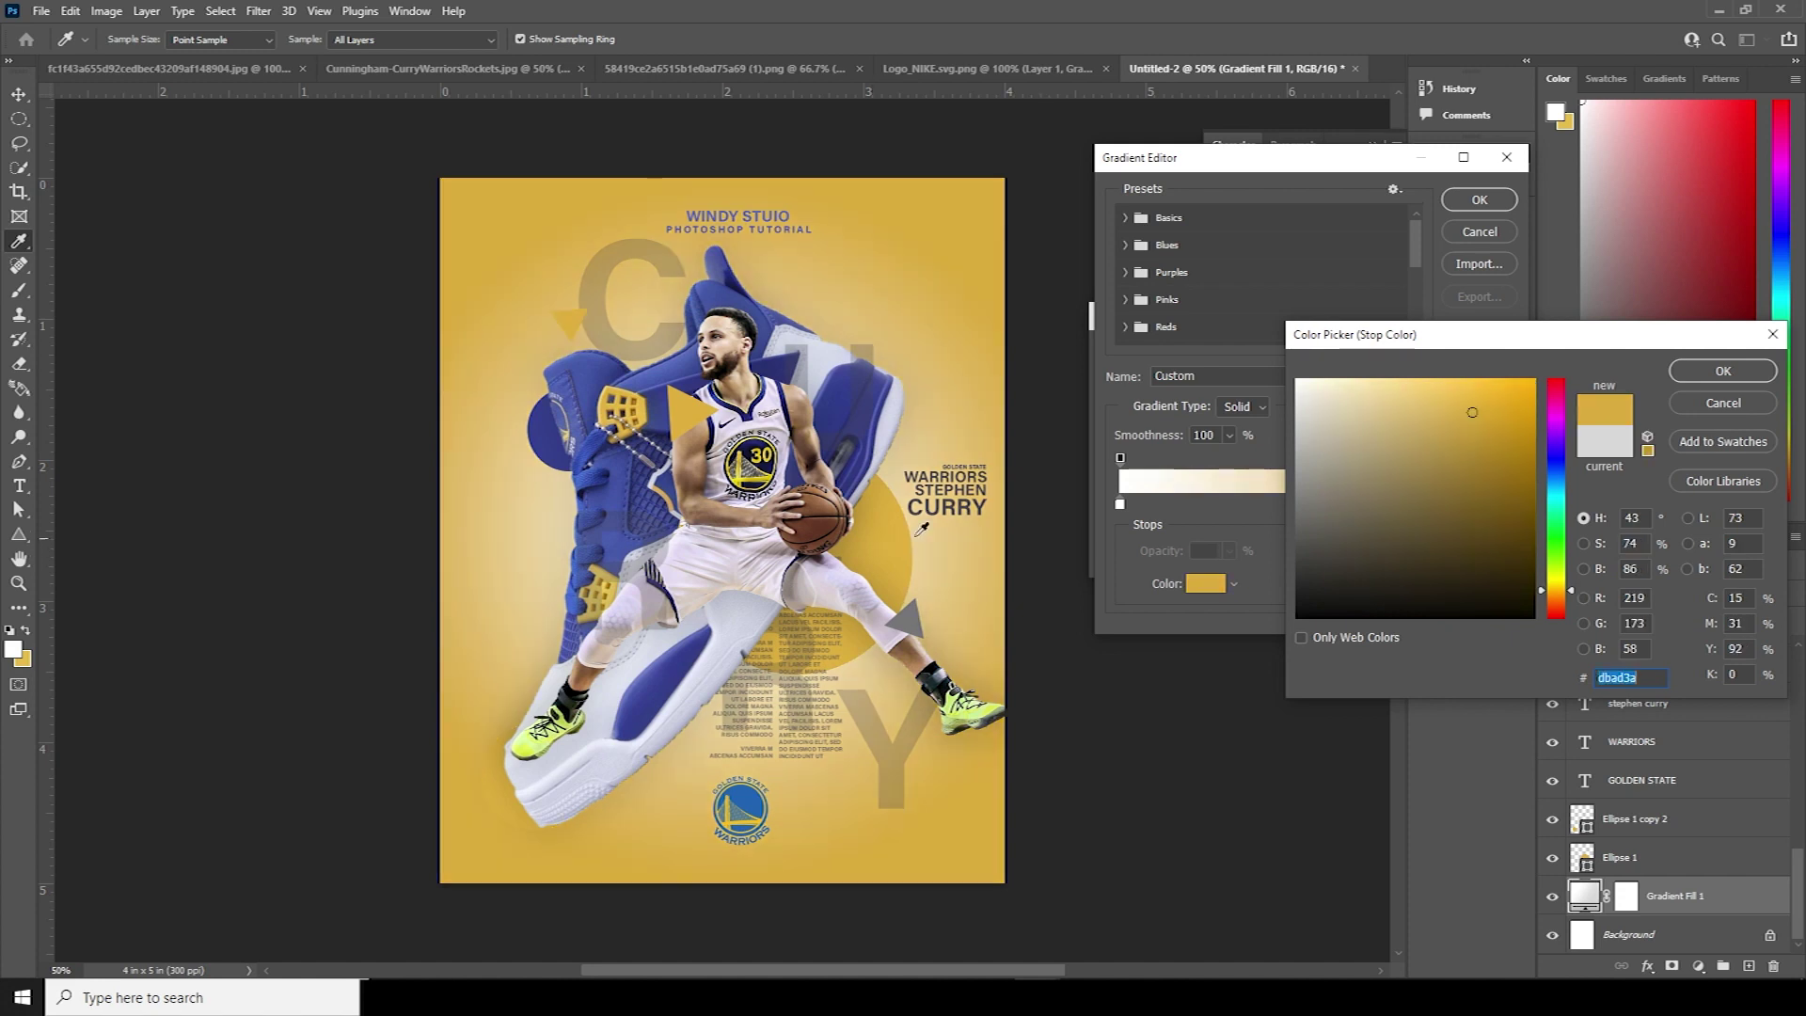
{"action": "left_click", "coordinate": [1428, 390]}
{"action": "left_click_drag", "start_coordinate": [1423, 388], "coordinate": [1461, 381]}
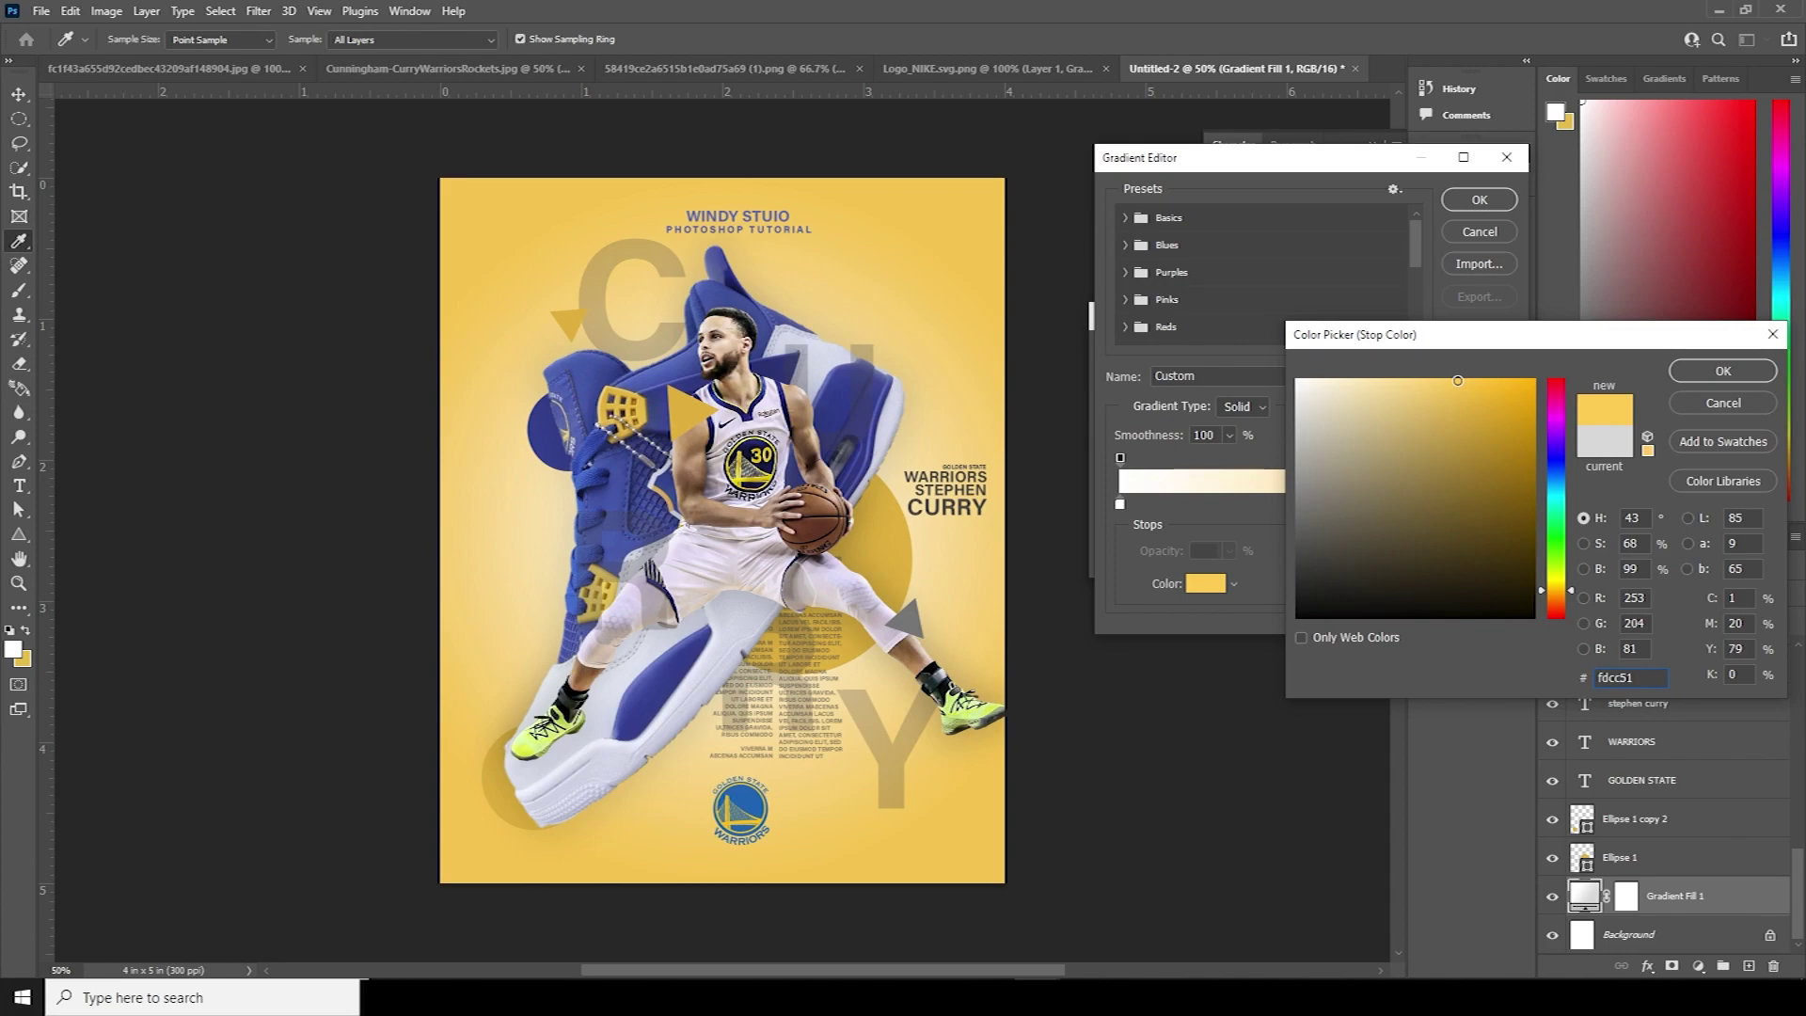